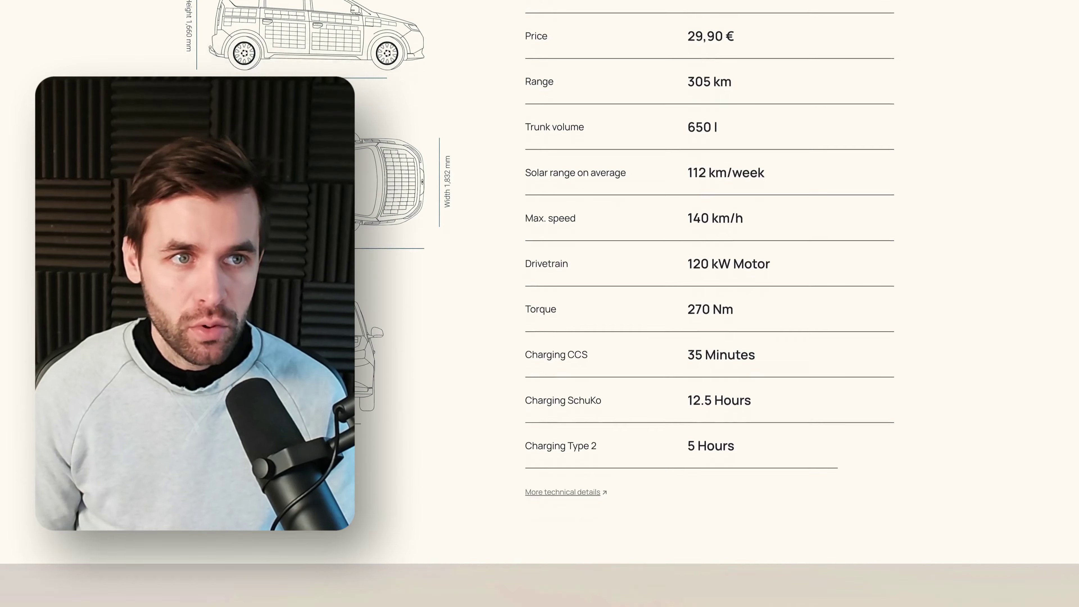
Step: Examine the sunset scroll animation on the live page, from the technical specs through both headlines to the car image
scroll(539, 303, "down", 6)
scroll(539, 303, "down", 5)
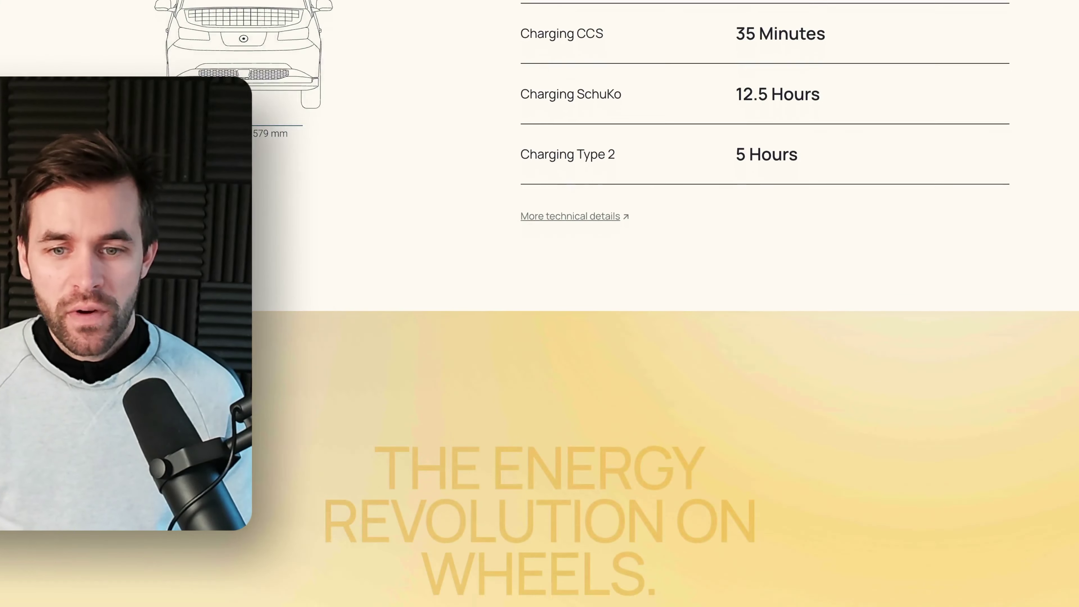
scroll(46, 373, "down", 6)
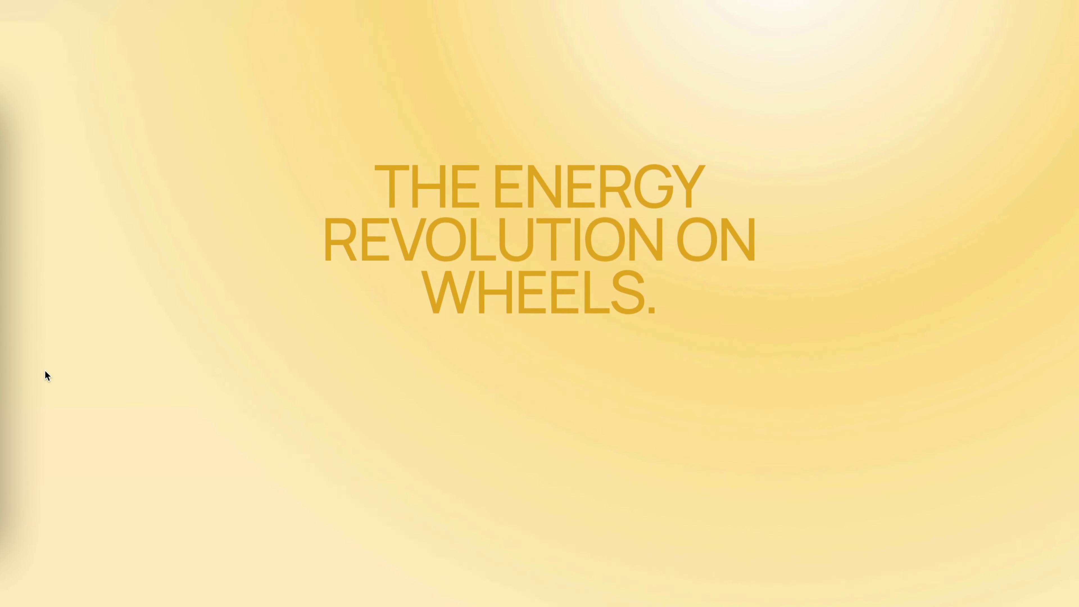
scroll(45, 370, "down", 3)
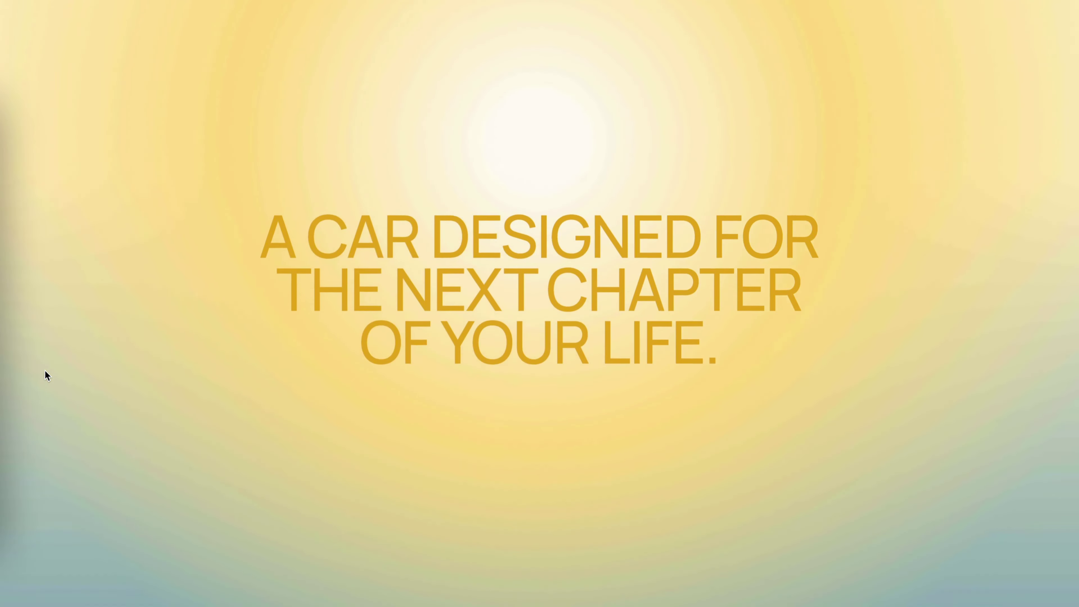
scroll(45, 370, "up", 3)
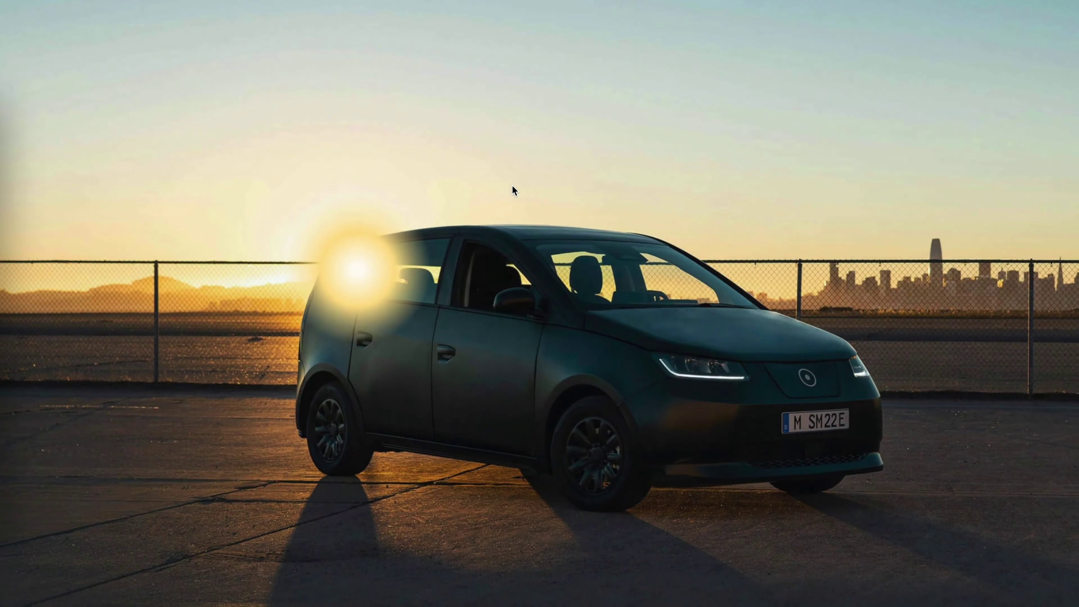
scroll(512, 186, "down", 5)
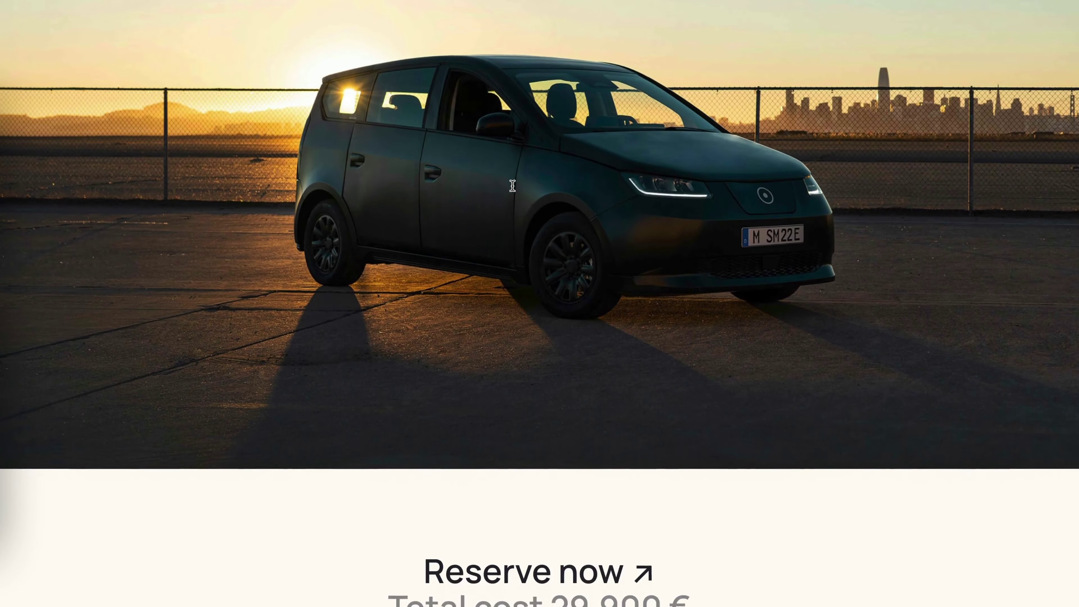
scroll(512, 186, "up", 5)
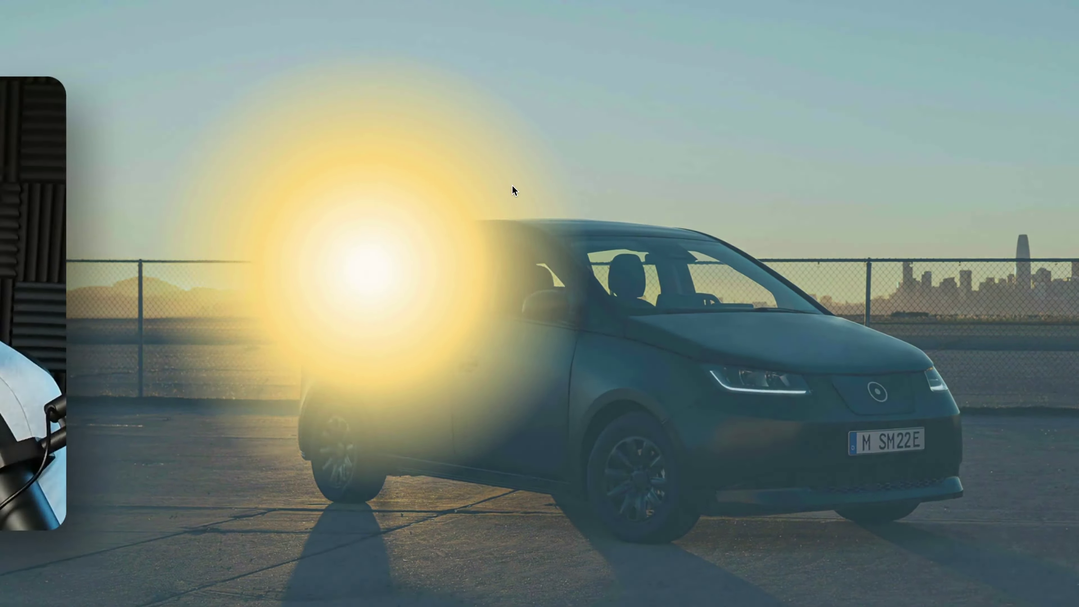
scroll(512, 186, "up", 3)
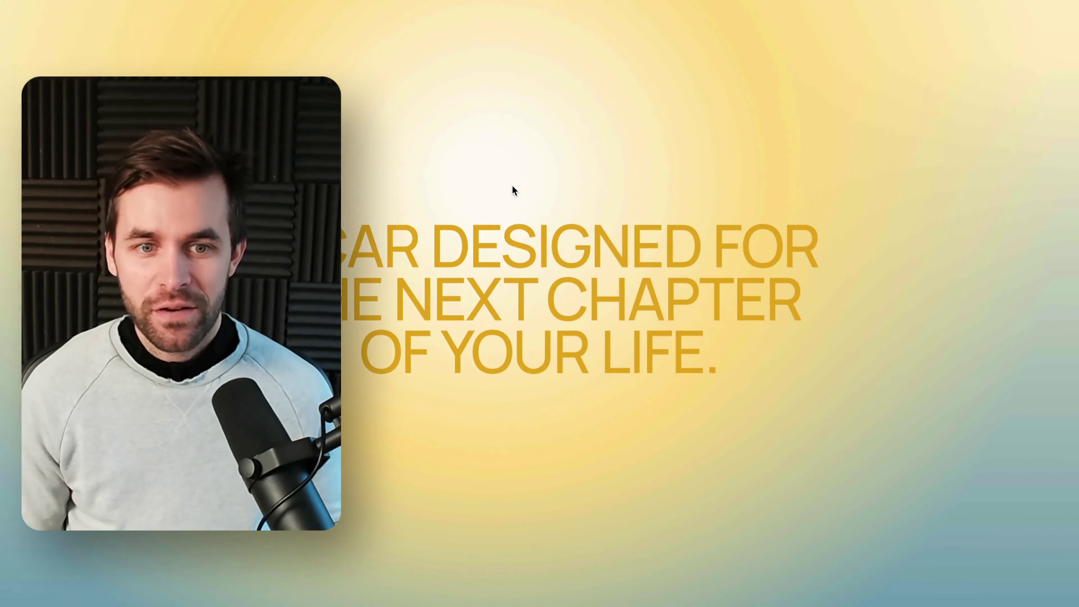
scroll(512, 185, "up", 4)
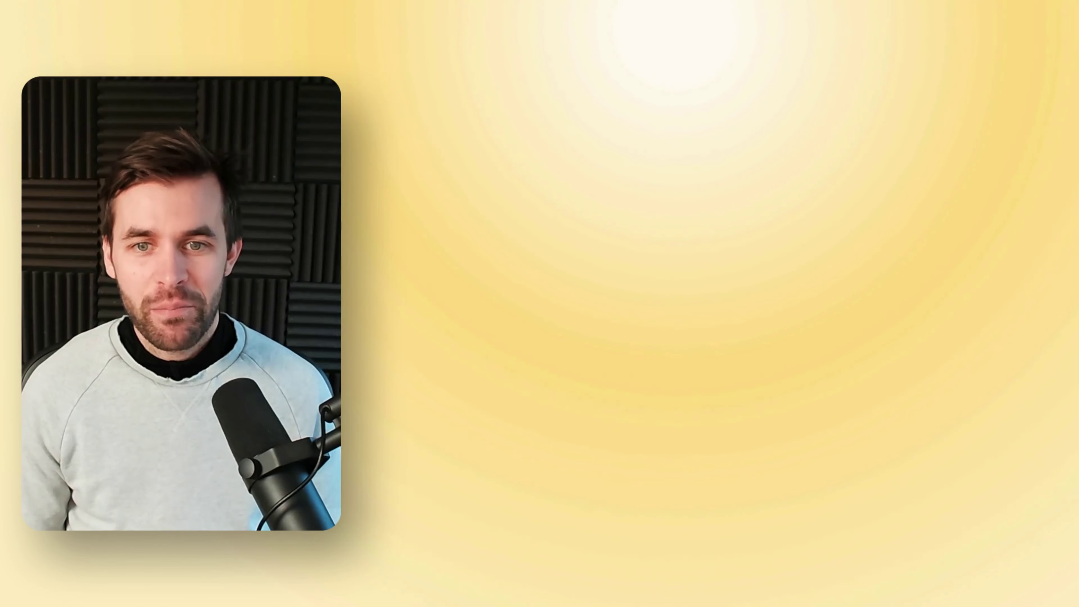
scroll(512, 185, "up", 3)
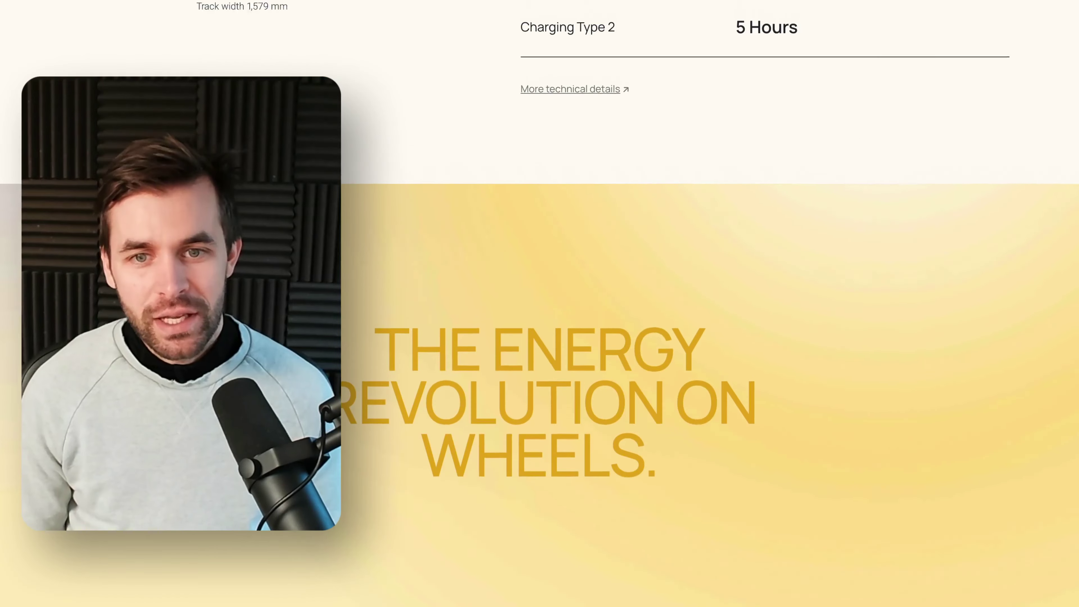
scroll(512, 186, "up", 5)
scroll(512, 186, "down", 7)
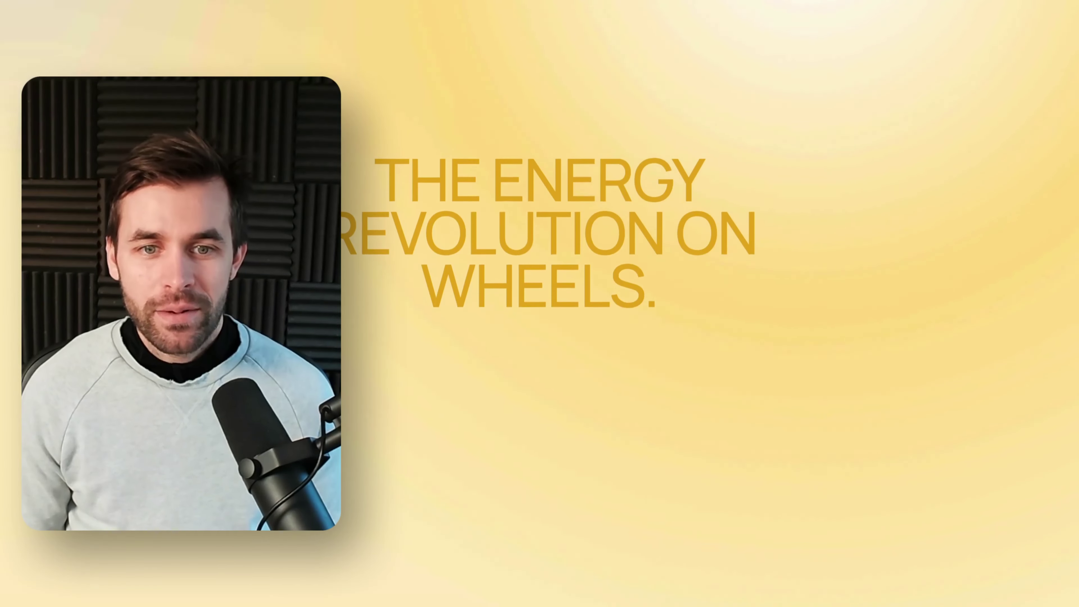
scroll(512, 186, "down", 4)
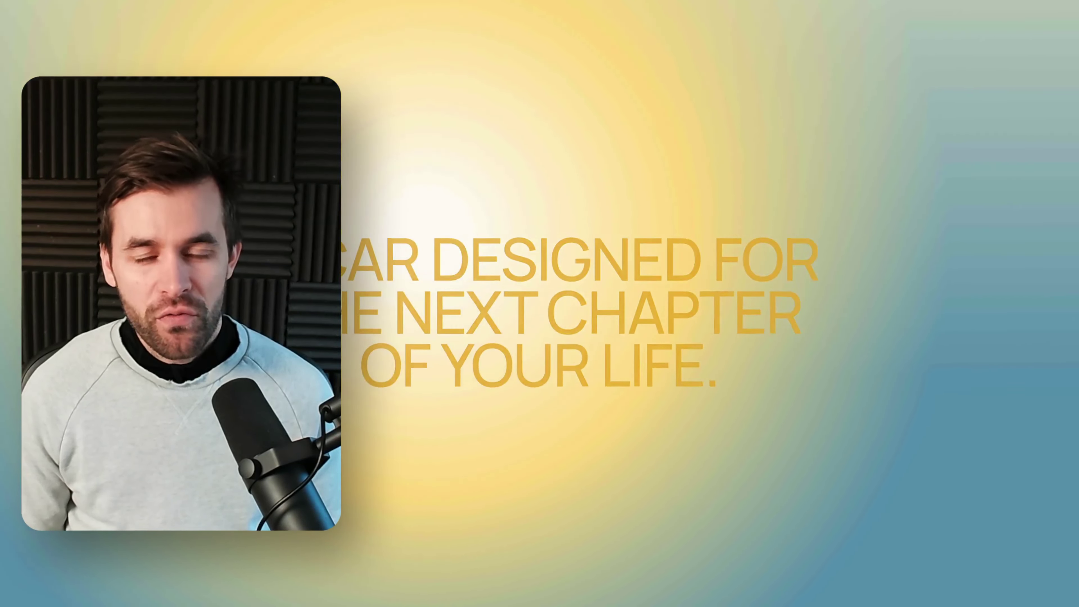
scroll(512, 186, "down", 4)
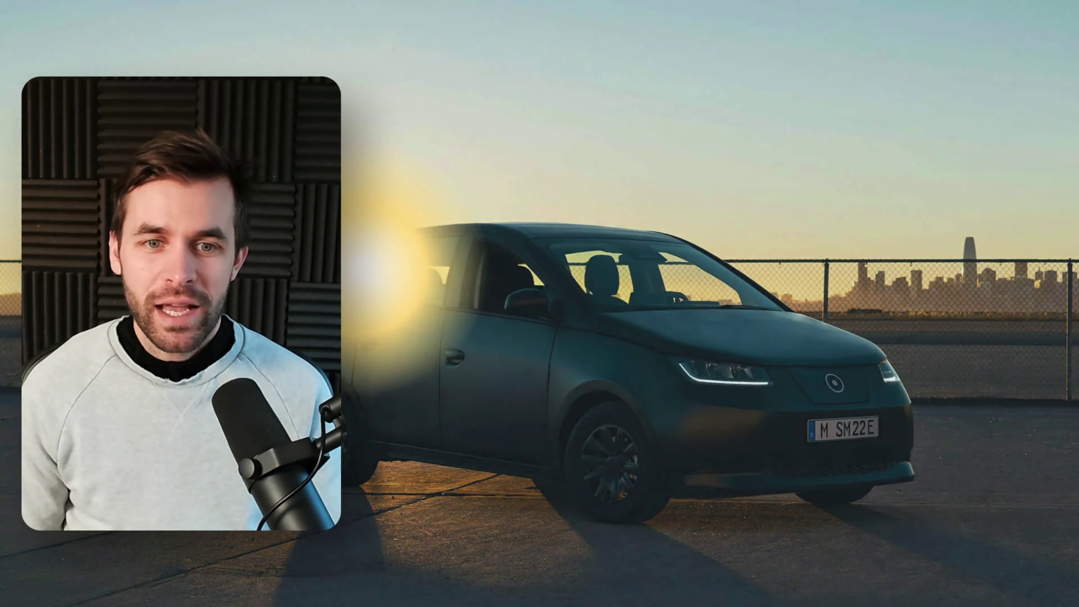
scroll(512, 186, "down", 4)
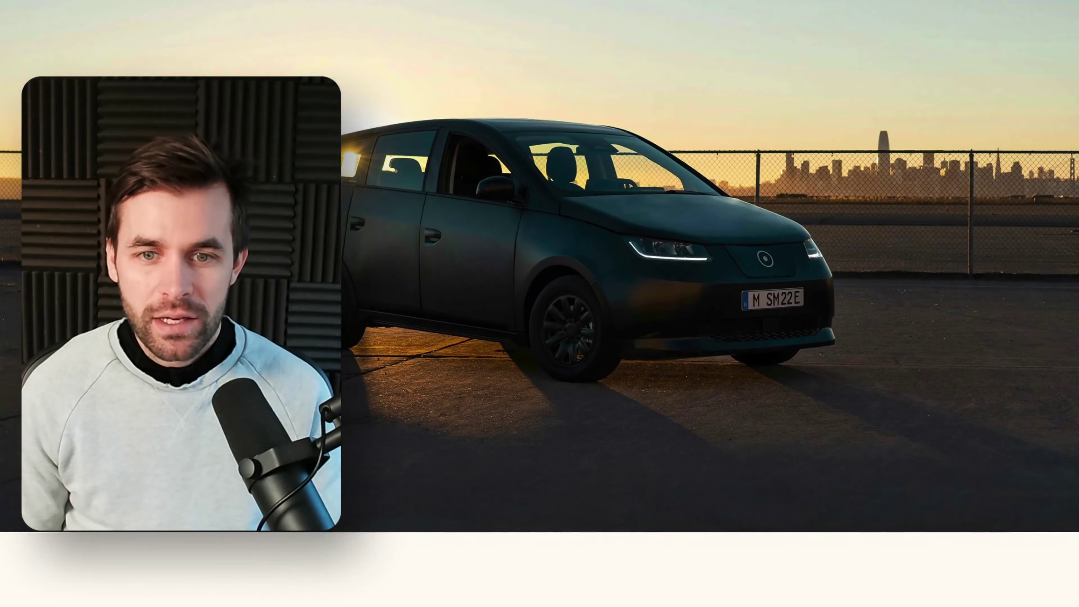
scroll(512, 186, "up", 4)
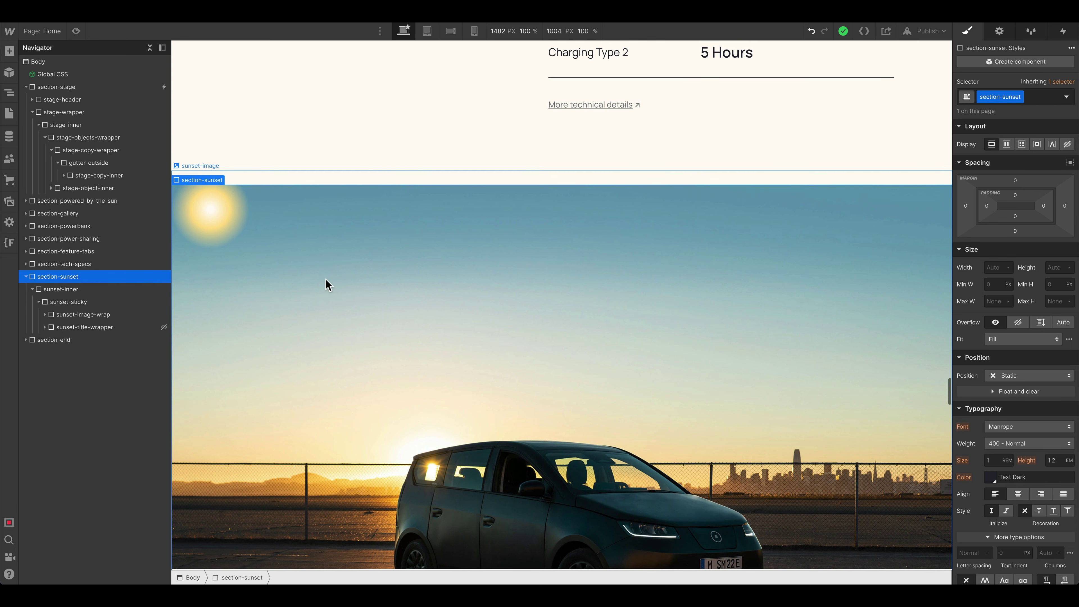
Step: Switch to Webflow and examine section-sunset and its transition from the technical specs on the page canvas
scroll(325, 284, "down", 3)
scroll(326, 284, "up", 6)
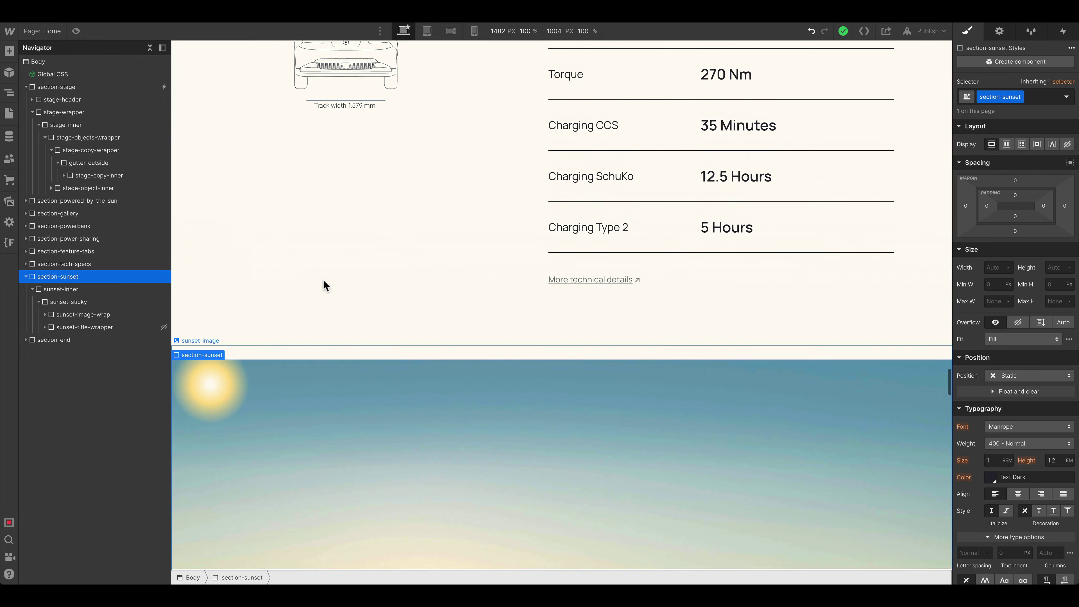
scroll(326, 284, "down", 6)
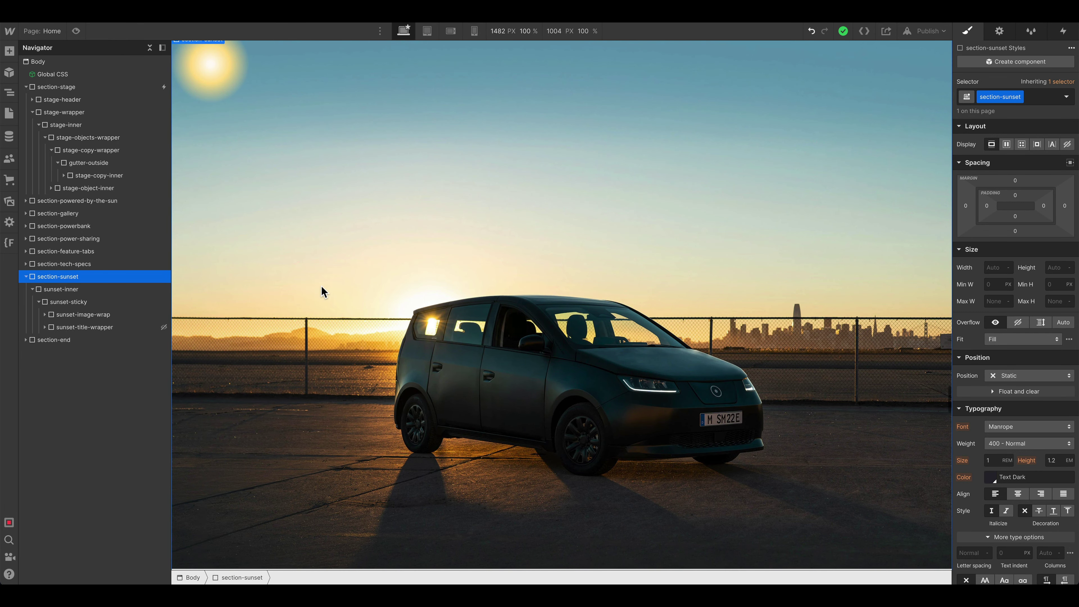
scroll(326, 286, "up", 1)
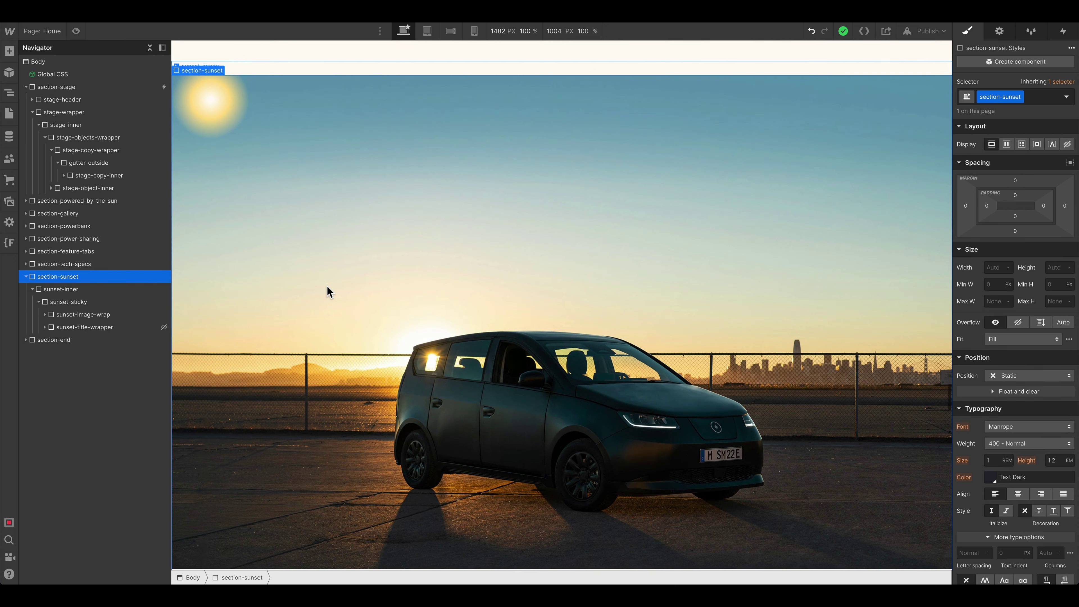
scroll(327, 284, "down", 1)
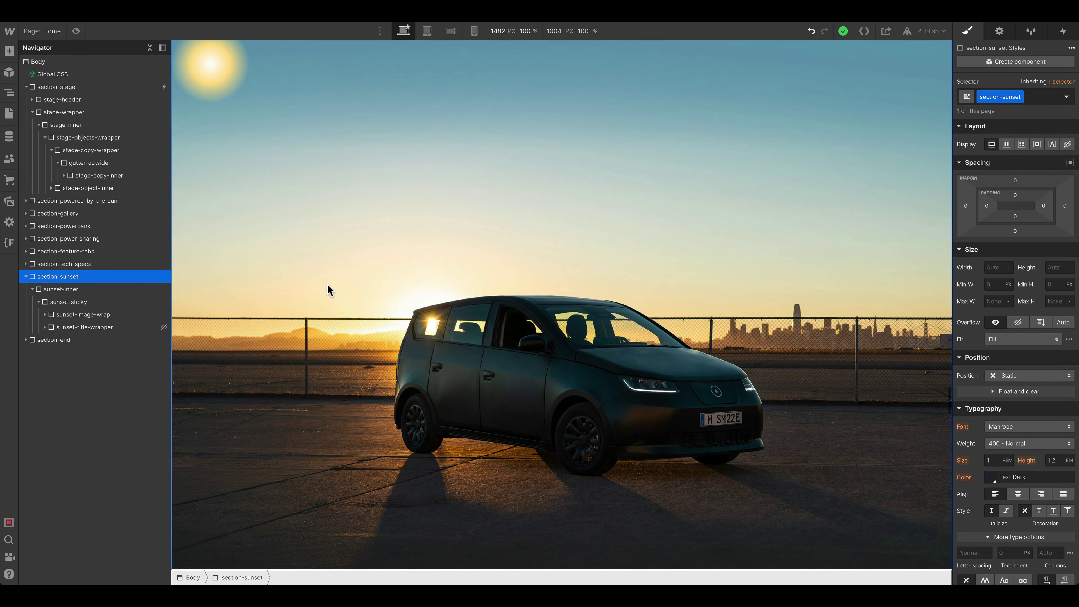
scroll(327, 284, "up", 2)
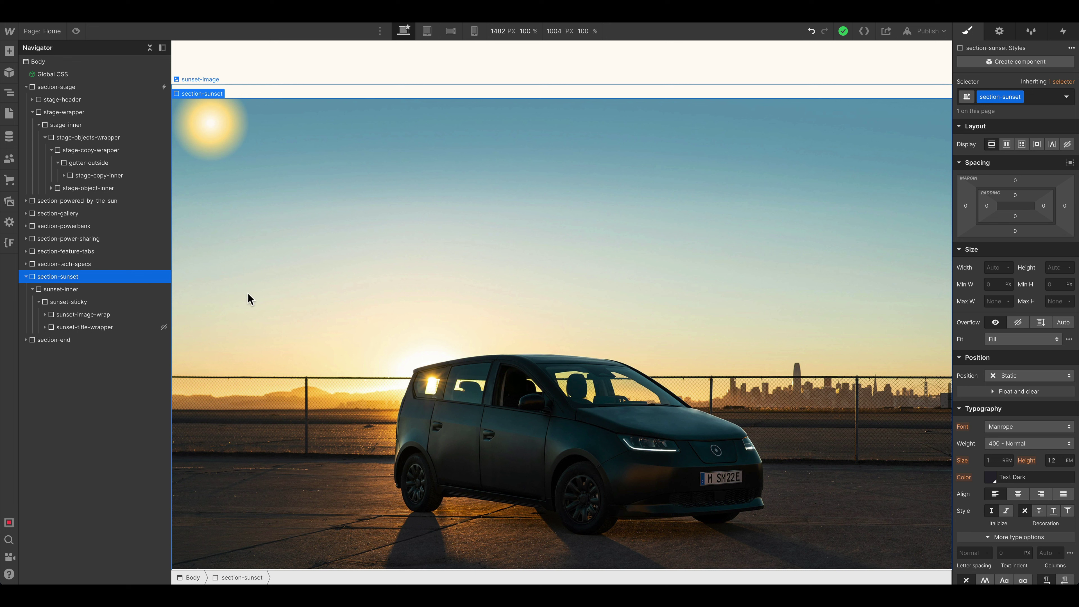
Step: Collapse section-stage in the element tree, then expand section-sunset and select its sunset-inner element
left_click(26, 276)
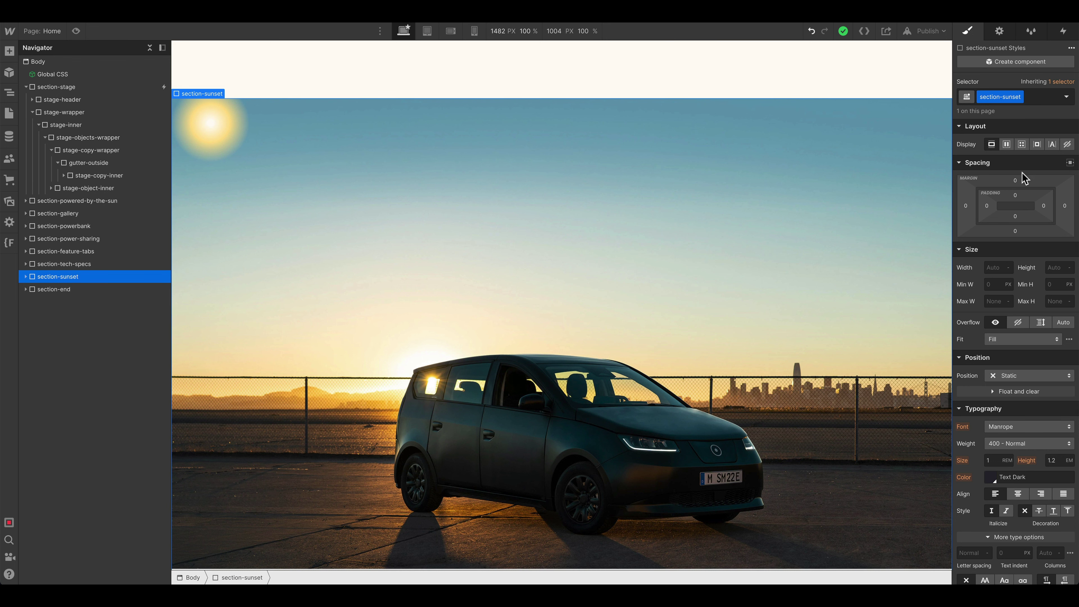
scroll(1023, 176, "down", 5)
scroll(1024, 178, "up", 5)
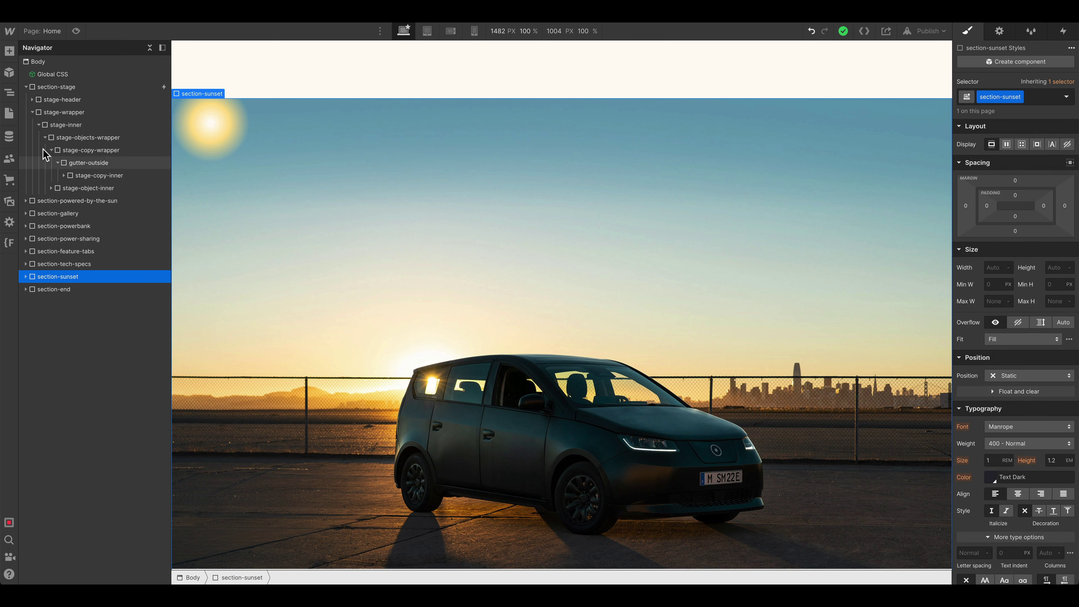
left_click(31, 112)
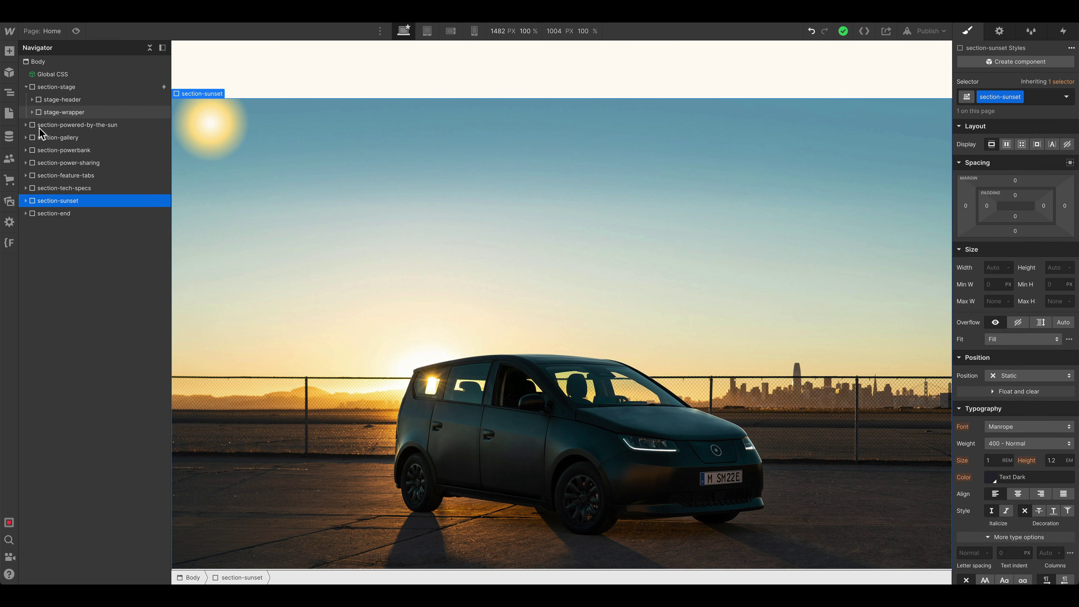
left_click(26, 87)
left_click(26, 175)
left_click(32, 188)
left_click(50, 190)
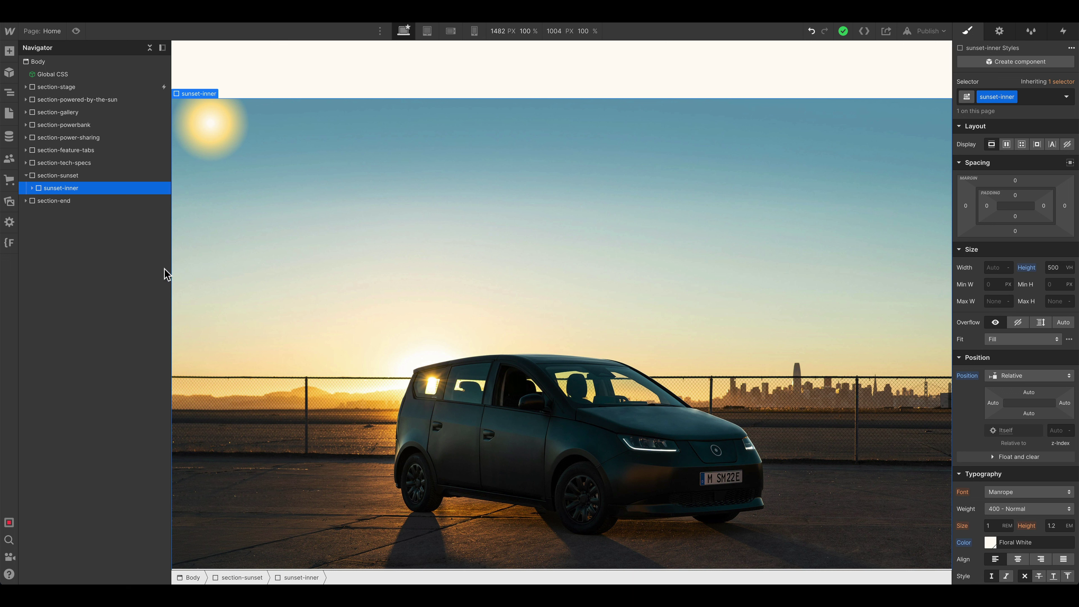
Step: Select sunset-sticky inside sunset-inner, collapse its children and review its layout, size, overflow and position settings
left_click(32, 188)
left_click(46, 205)
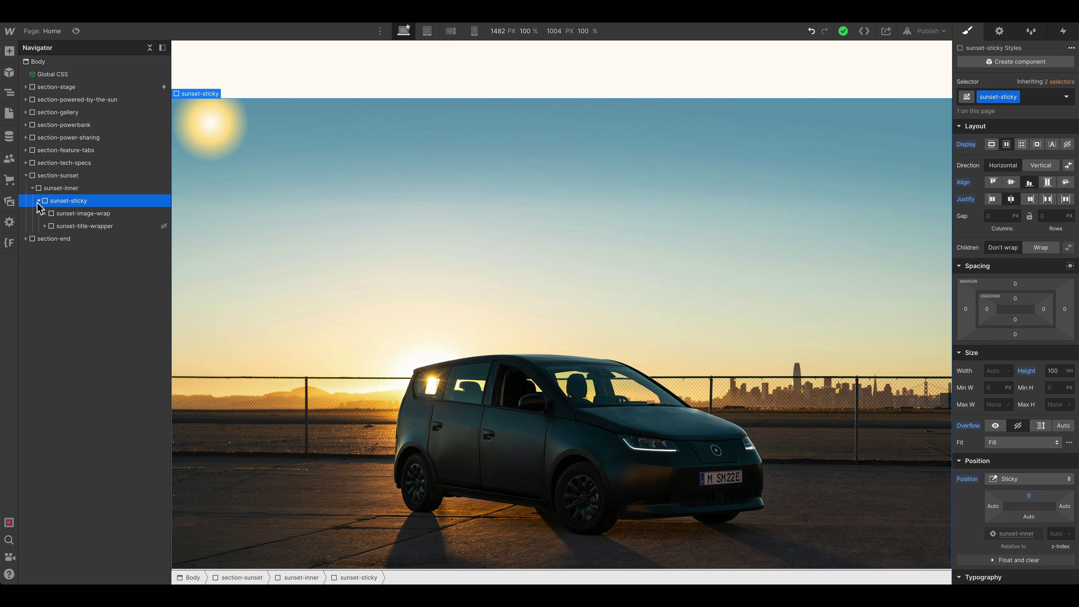
left_click(39, 200)
scroll(306, 207, "down", 2)
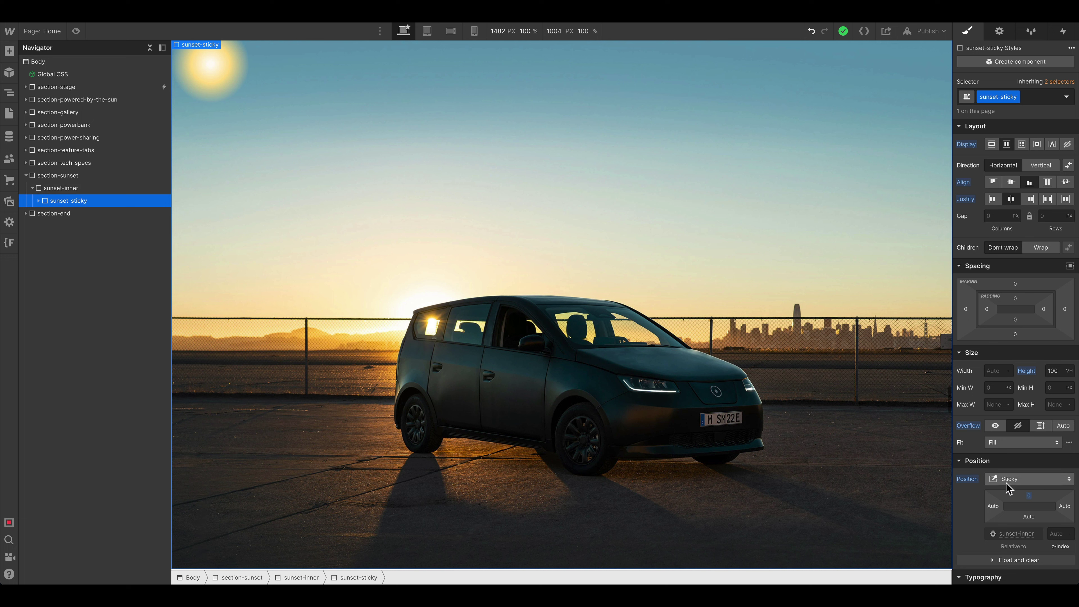
scroll(1011, 484, "down", 1)
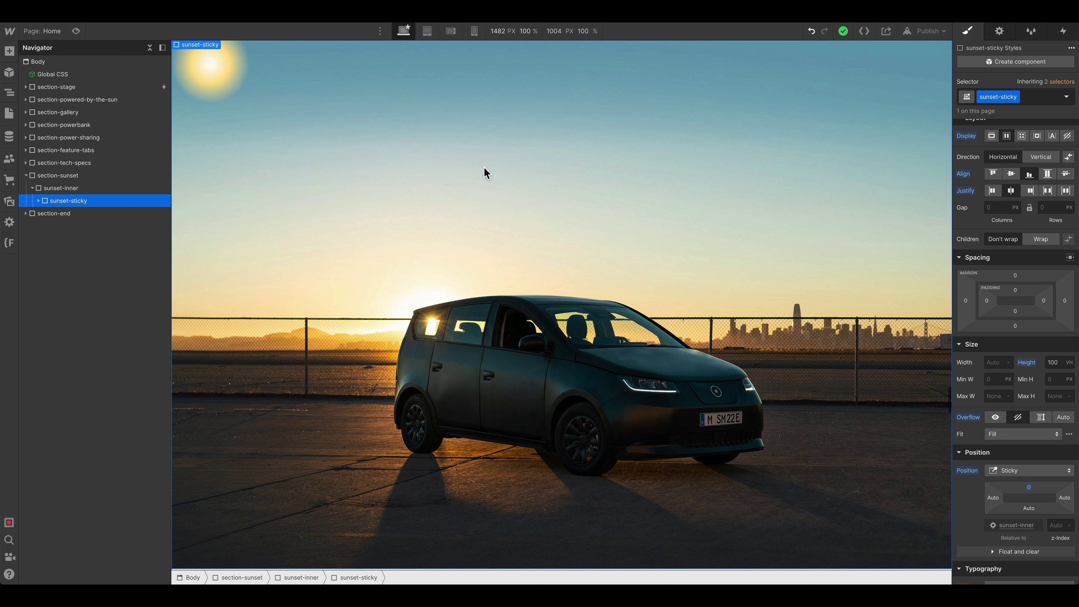
Step: Compare the heights of sunset-inner and sunset-sticky, and check the sticky behaviour on the canvas down to the Reserve now block
left_click(76, 192)
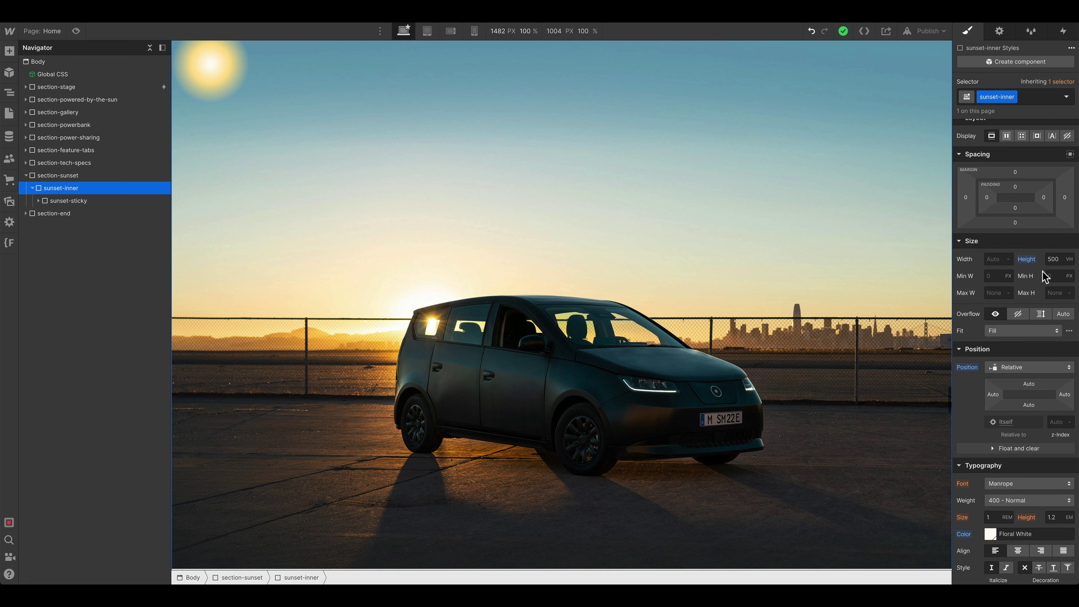
left_click(106, 202)
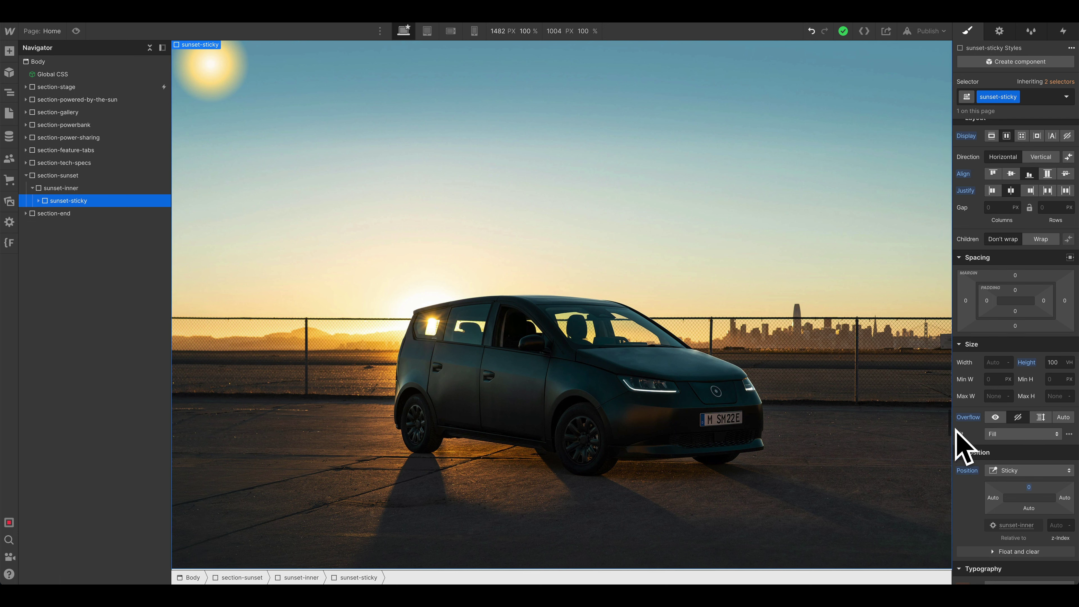
scroll(824, 425, "down", 5)
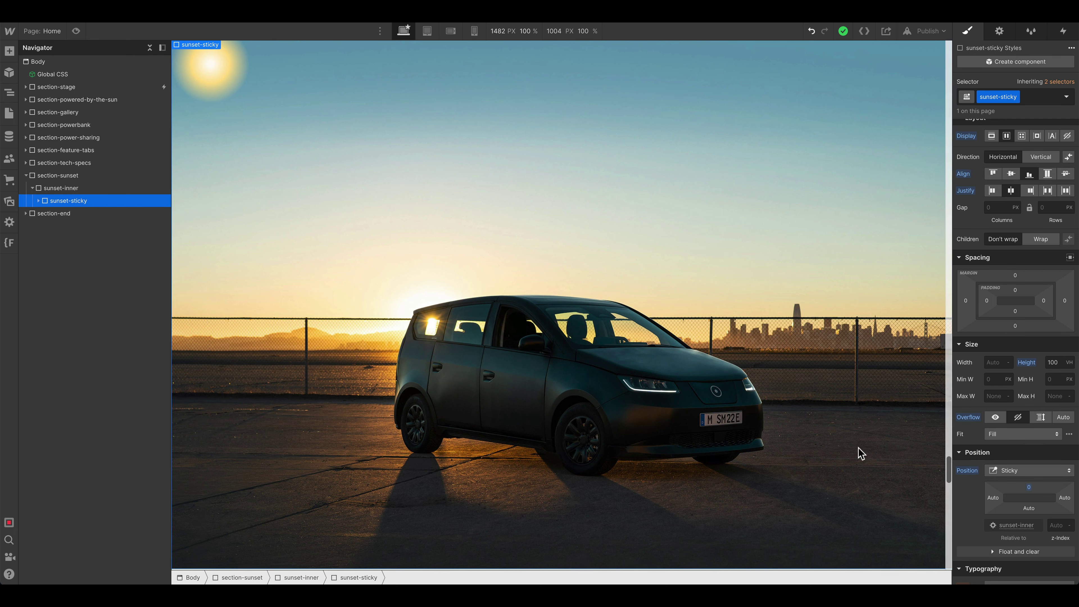
scroll(859, 445, "down", 10)
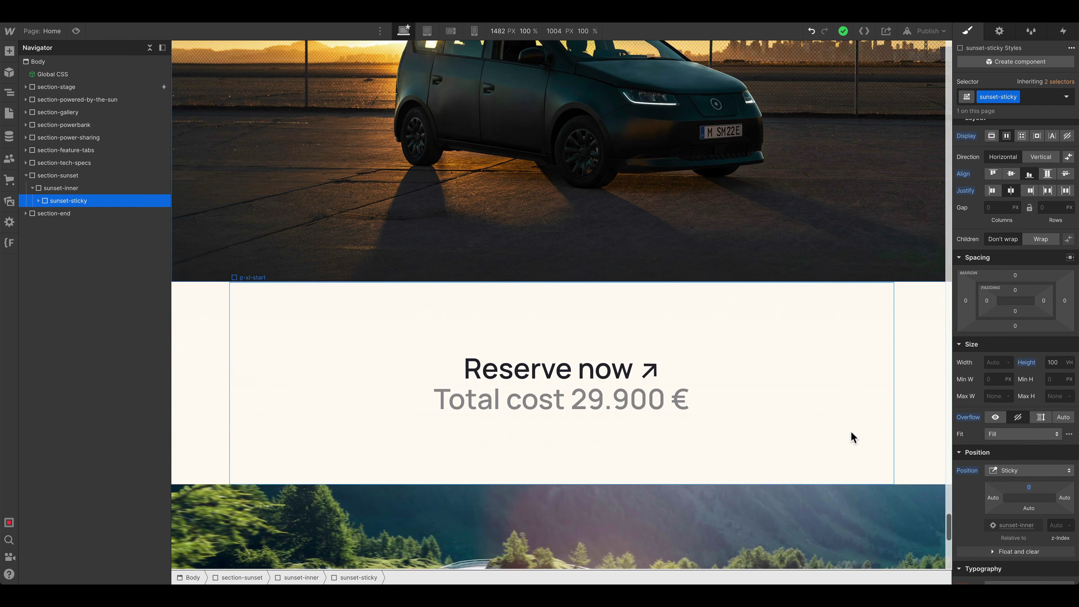
scroll(850, 431, "up", 10)
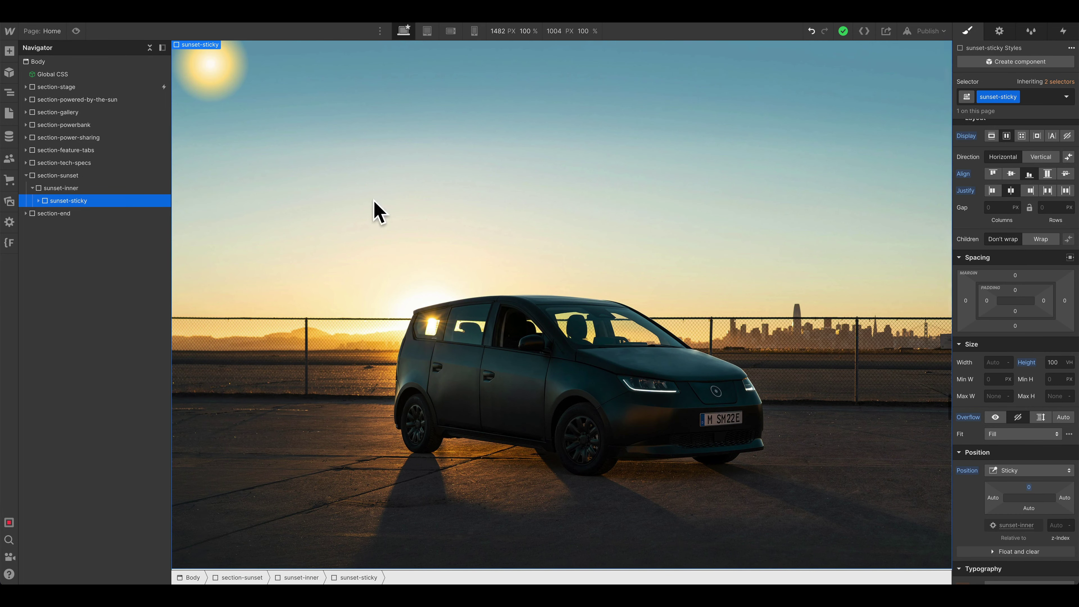
Step: Expand sunset-sticky in the element tree and set its width to 100%
left_click(39, 201)
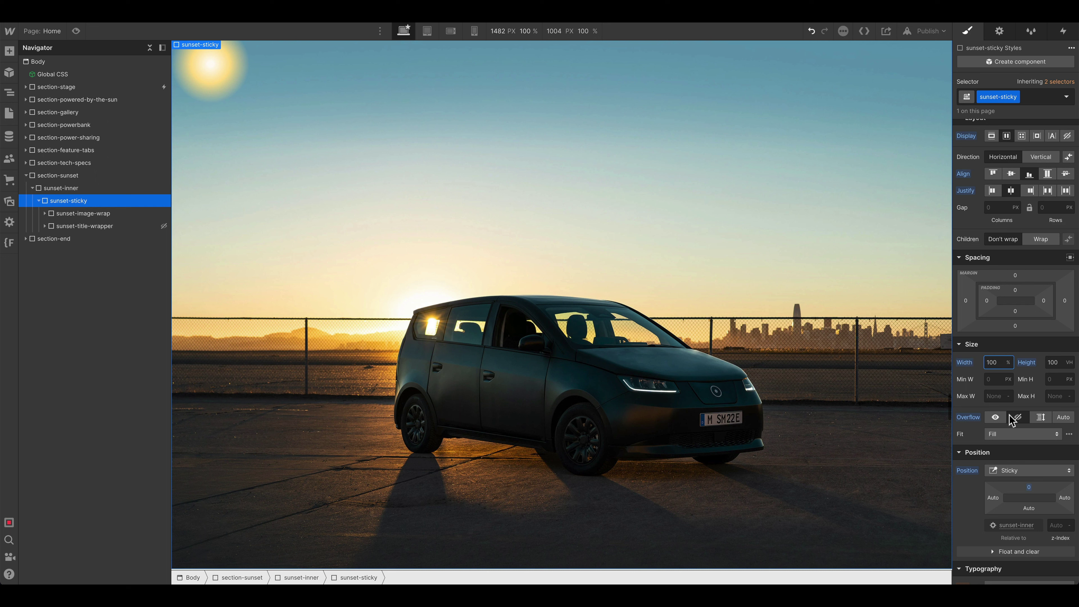
scroll(1013, 421, "down", 2)
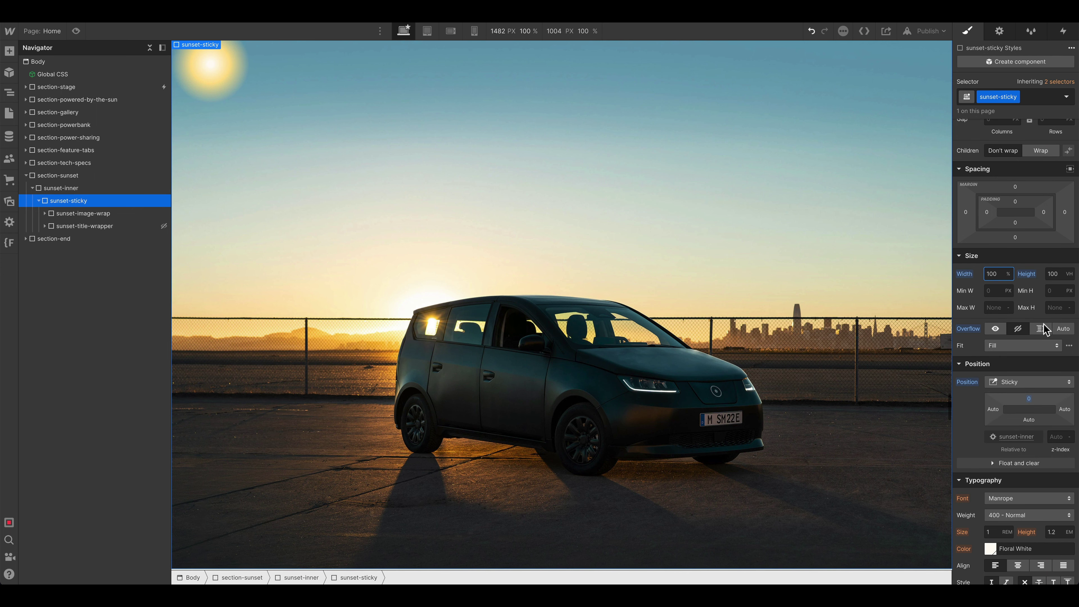
Step: Reset the sticky position of sunset-sticky to the default, then undo the reset
left_click(979, 382, "alt")
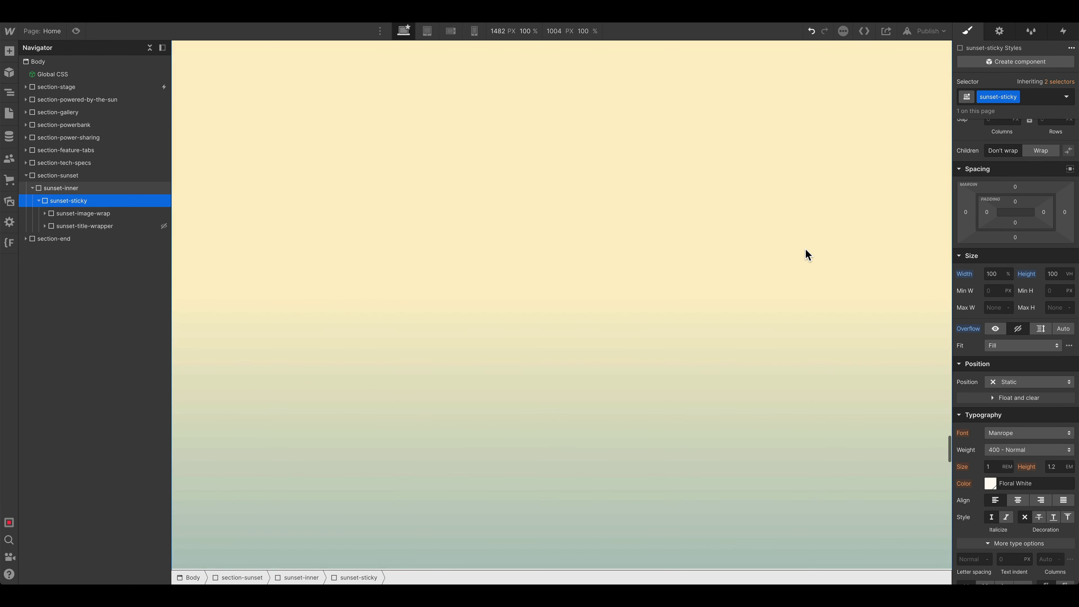
key("ctrl+z")
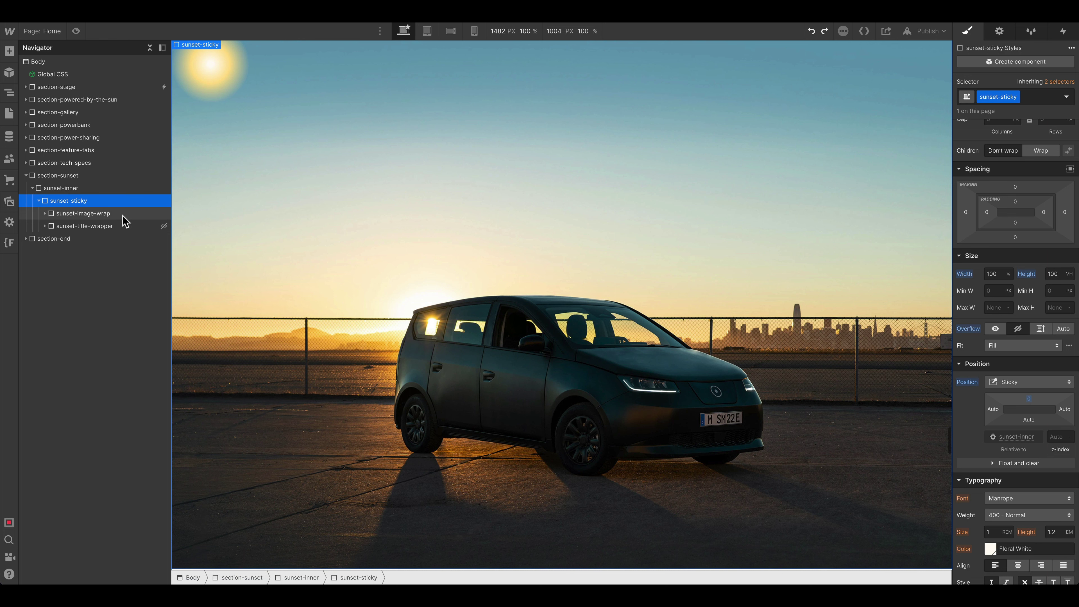
Step: Rename the sunset-image-wrap class to sunset-image-wrapper and expand the element in the tree
left_click(83, 214)
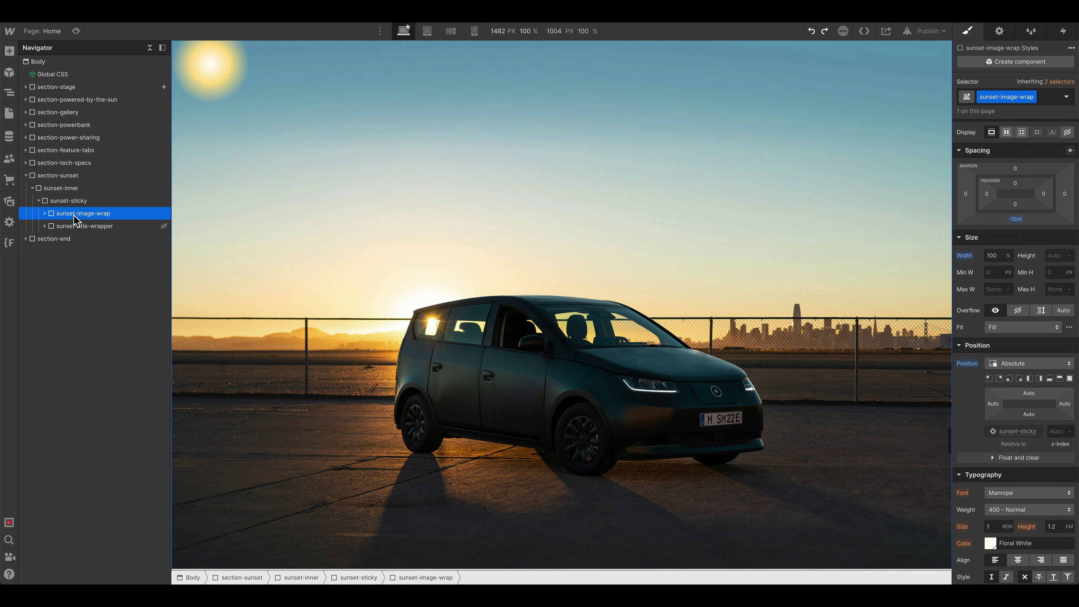
left_click(1023, 98)
type("rapper")
key("Return")
left_click(45, 214)
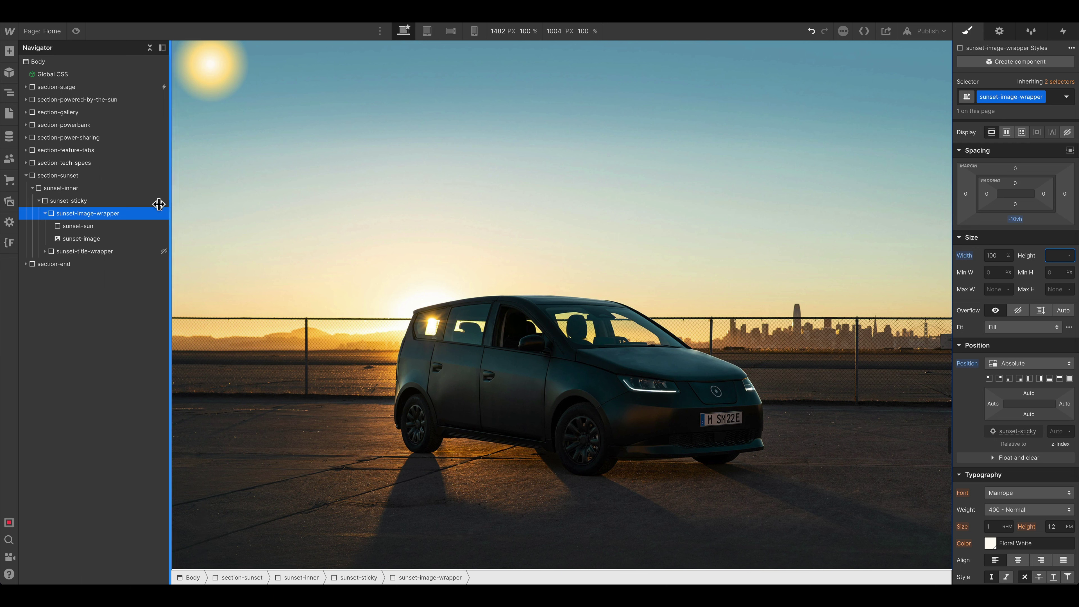
Step: Narrow the canvas to 1106 px and examine how sunset-image scales inside sunset-image-wrapper and sunset-sticky
left_click(102, 240)
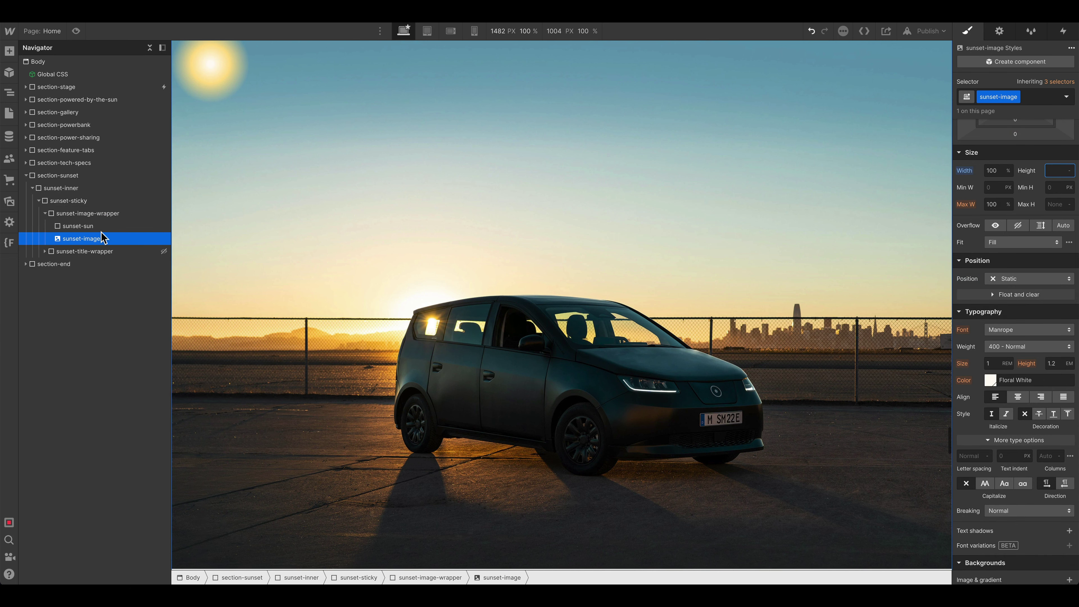
left_click(106, 213)
left_click(112, 239)
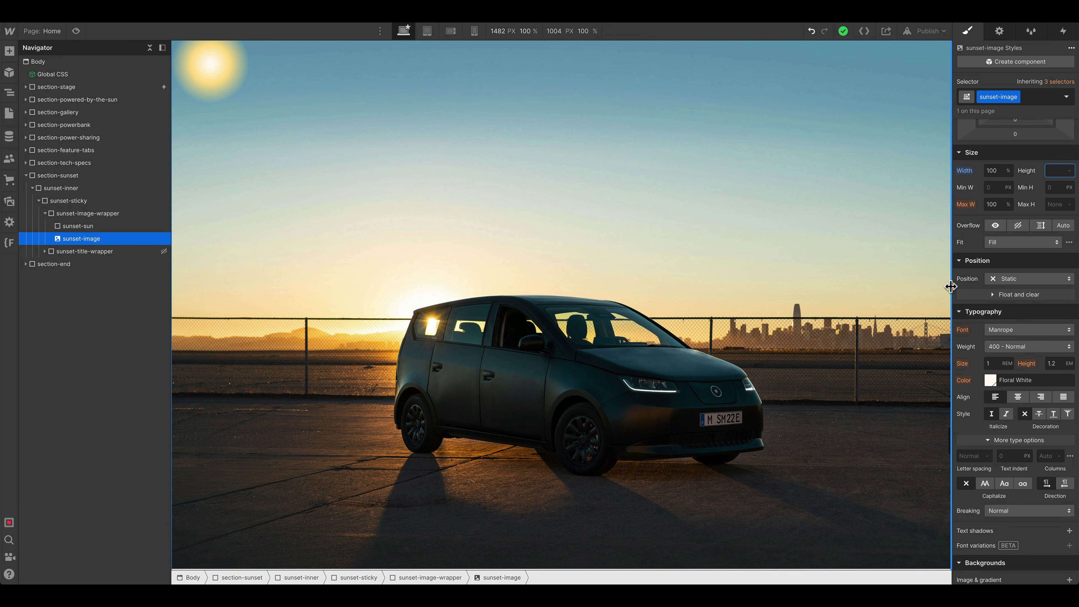
left_click_drag(953, 291, 854, 290)
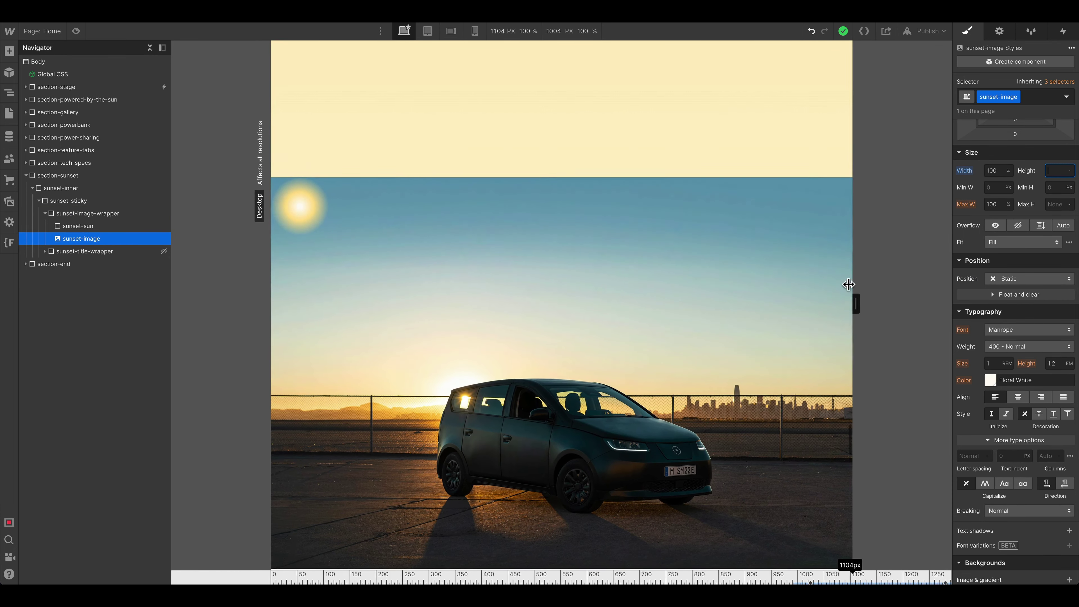
left_click(121, 202)
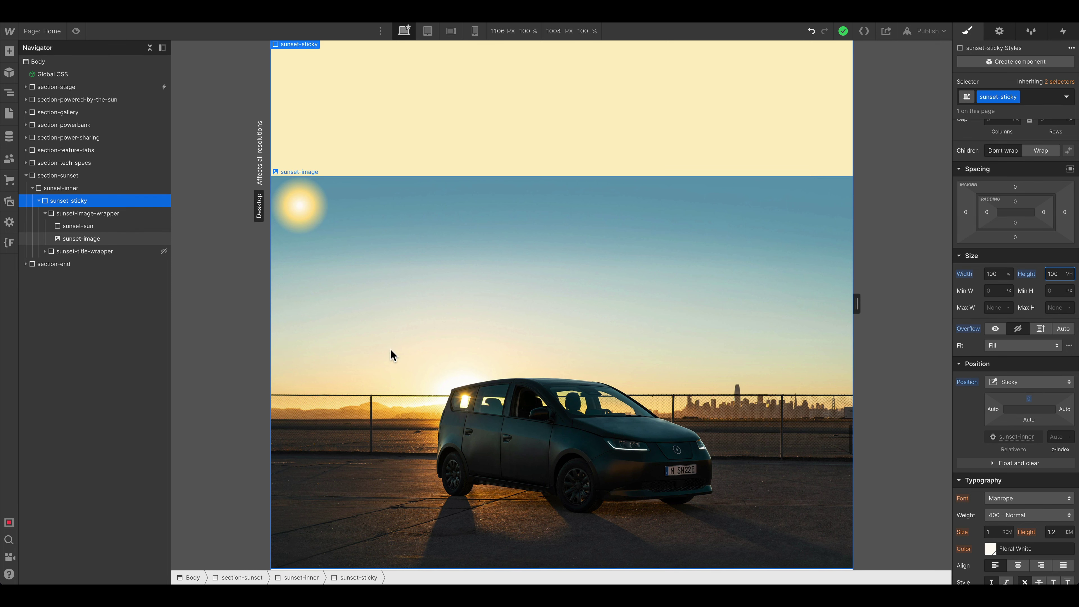
Step: Check sunset-sun's placement, then set the height of sunset-image to 100%
left_click(78, 226)
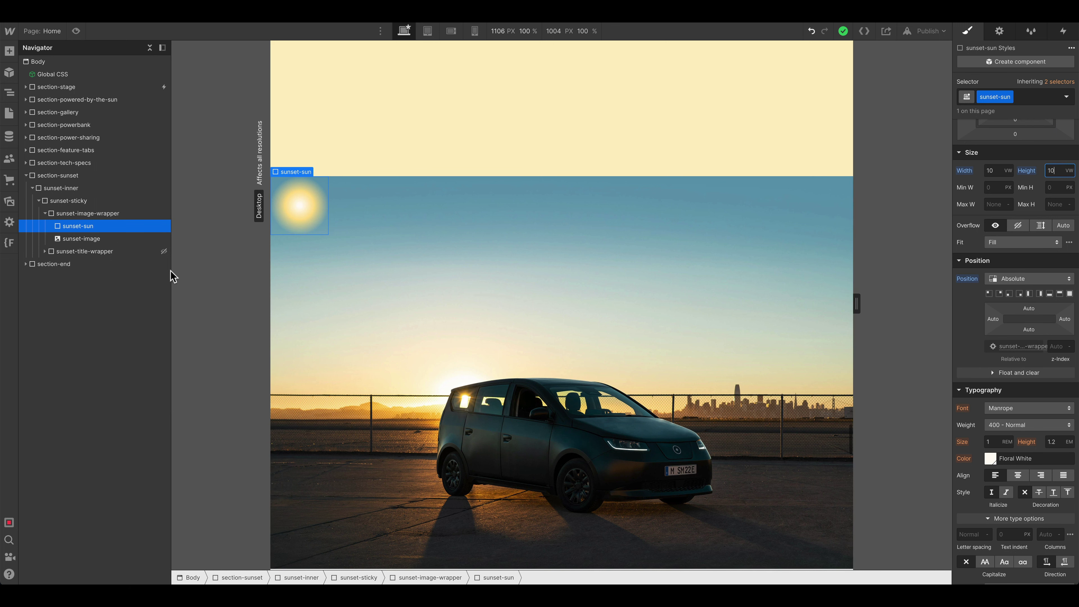
left_click(125, 238)
type("100%")
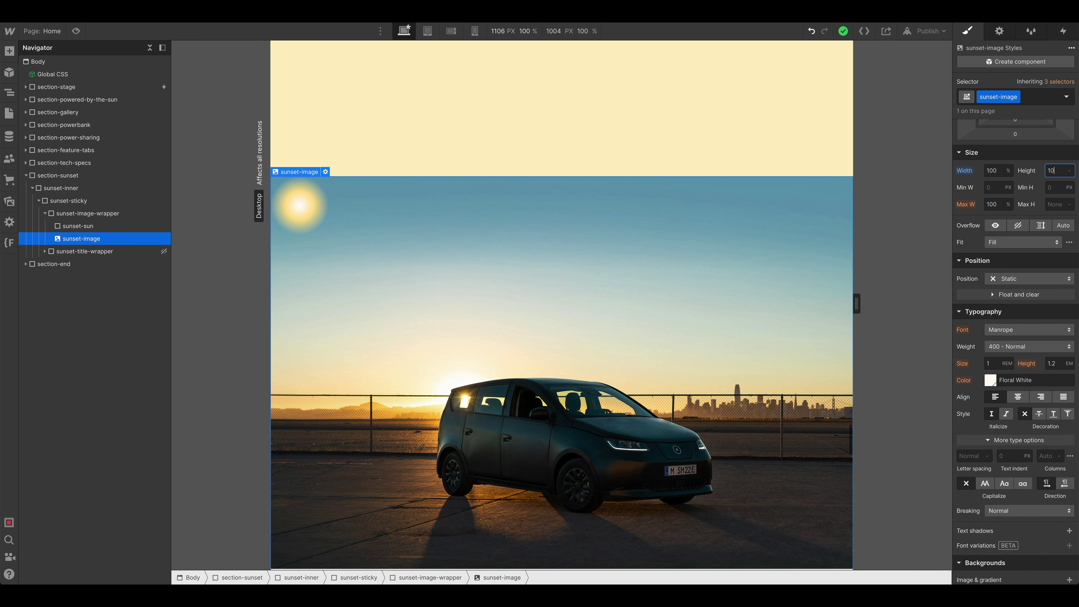
Step: Give sunset-image an absolute position covering the full wrapper, with fit Cover and z-index 1
left_click(1032, 280)
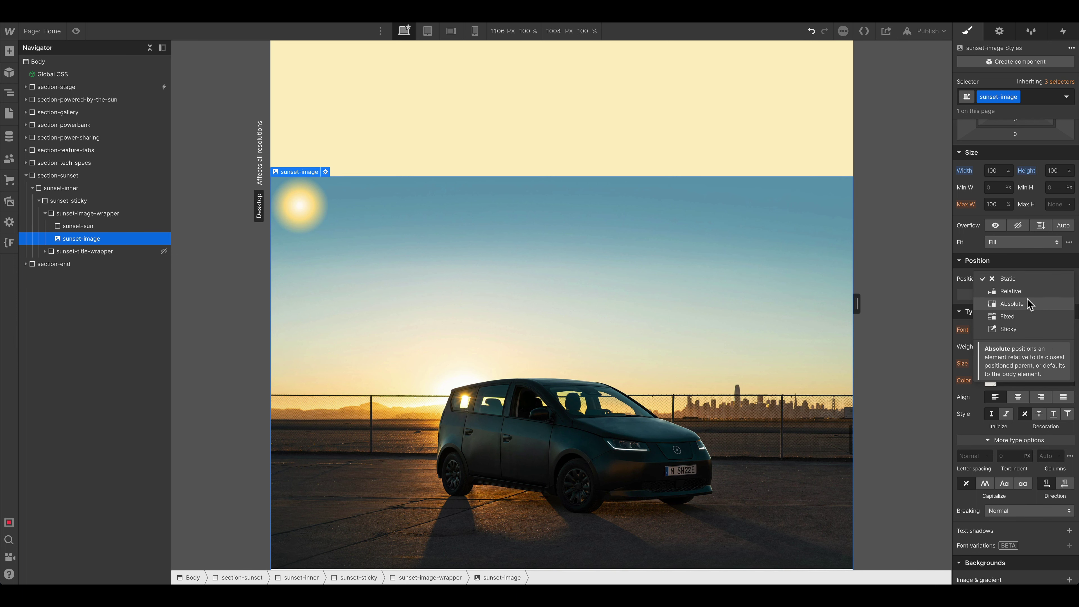
left_click(1031, 304)
left_click(1069, 293)
left_click(1037, 242)
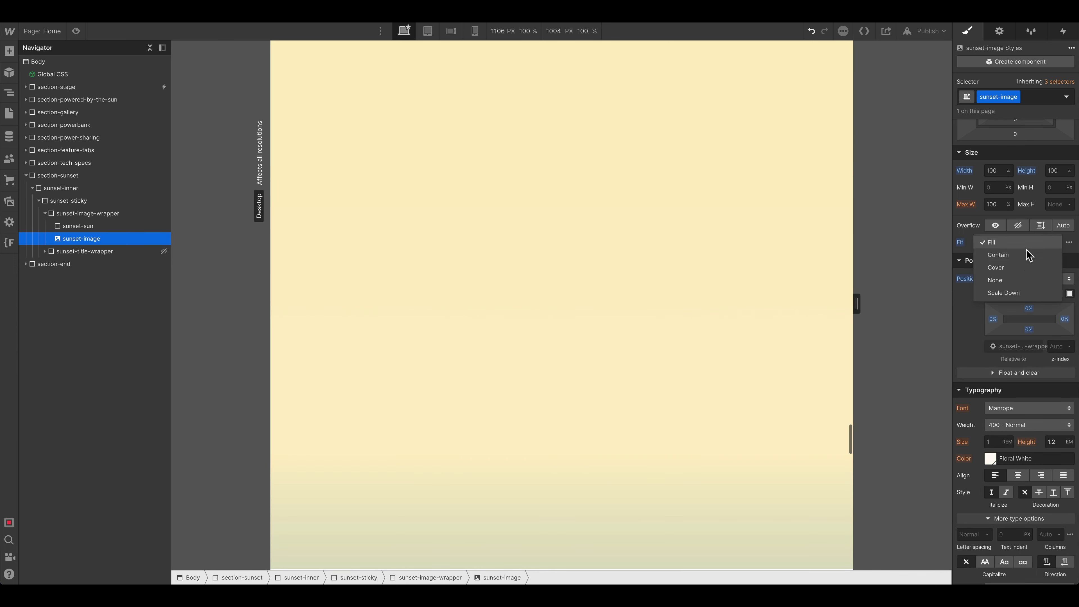
left_click(1019, 272)
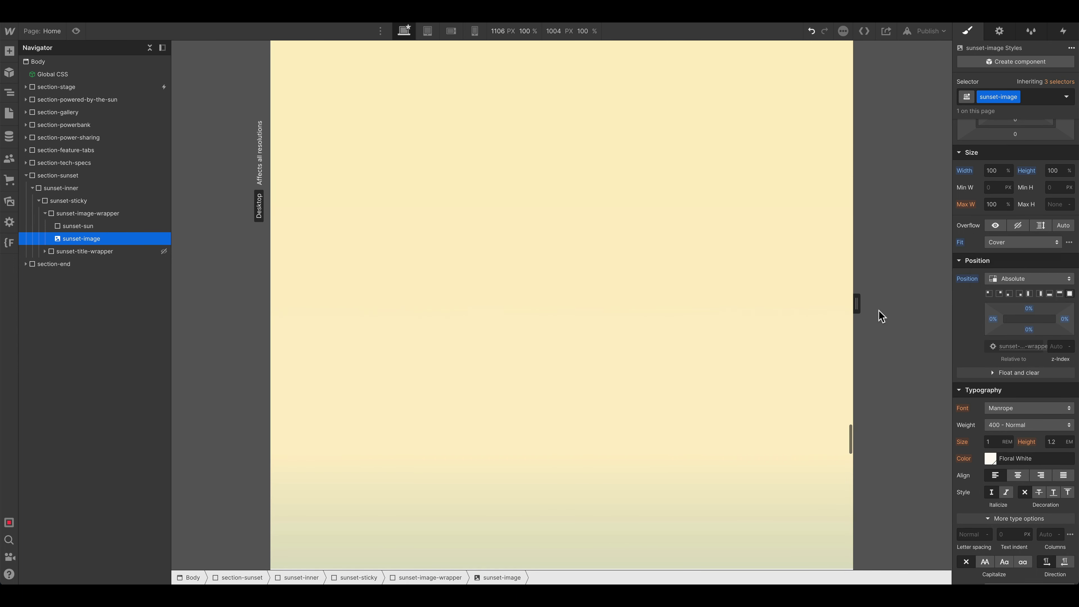
left_click(1056, 347)
type("1")
Step: Set the height of sunset-image-wrapper to 100% and check the image on the canvas
left_click(128, 213)
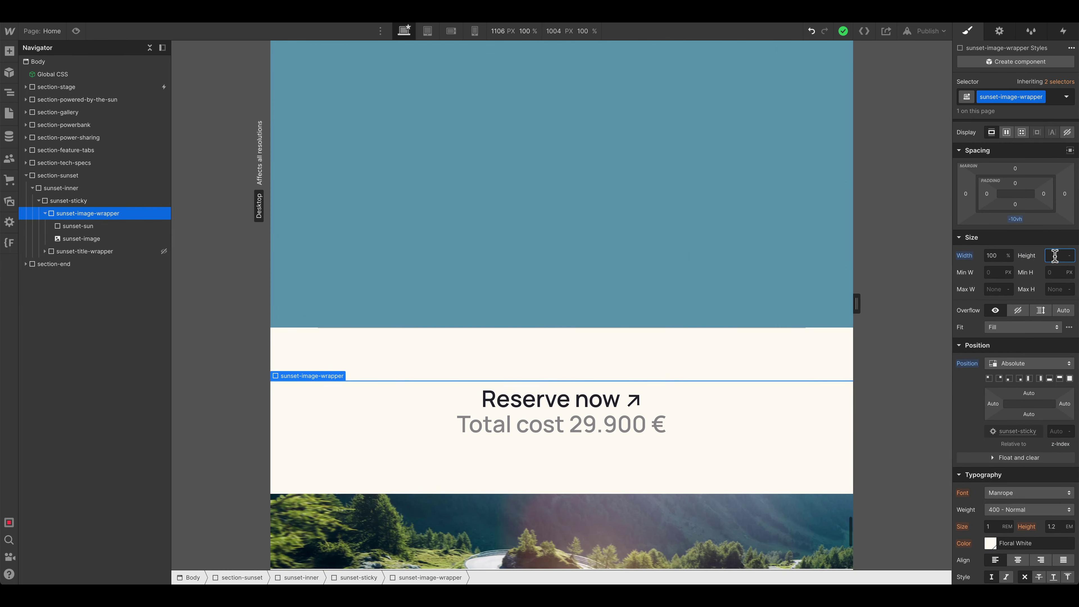
key("Return")
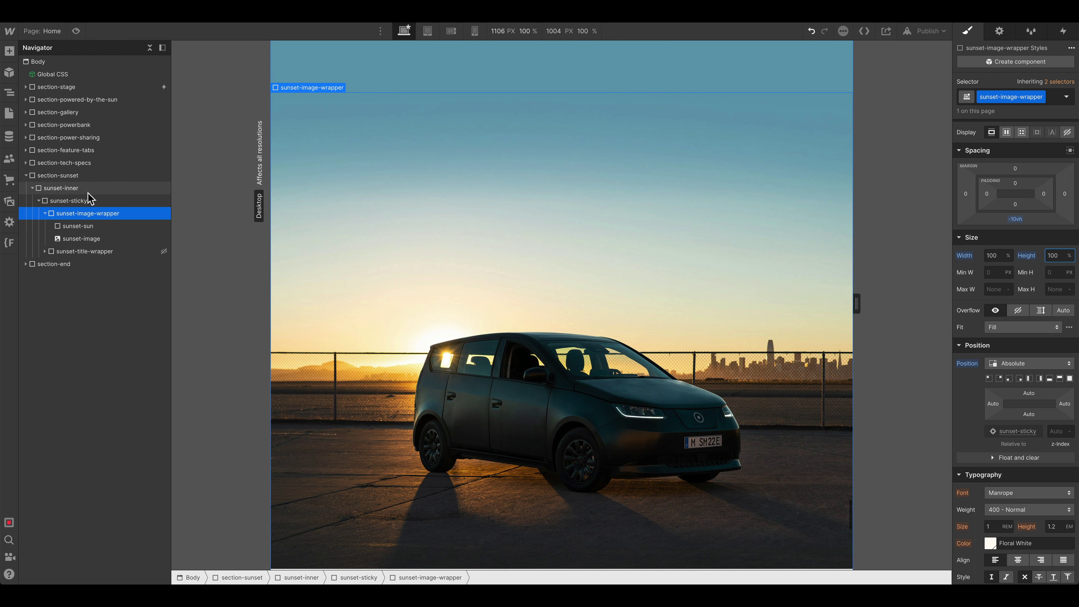
scroll(486, 242, "down", 1)
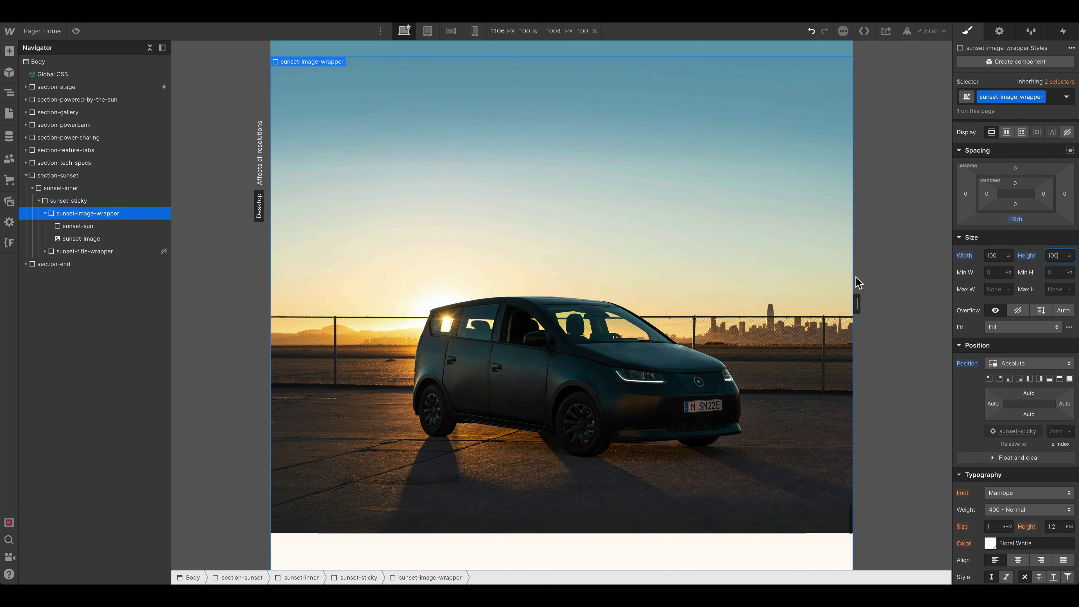
Step: Widen the canvas to 1348 and 1372 px, and examine the cropping of sunset-image relative to sunset-sun
left_click_drag(856, 302, 922, 299)
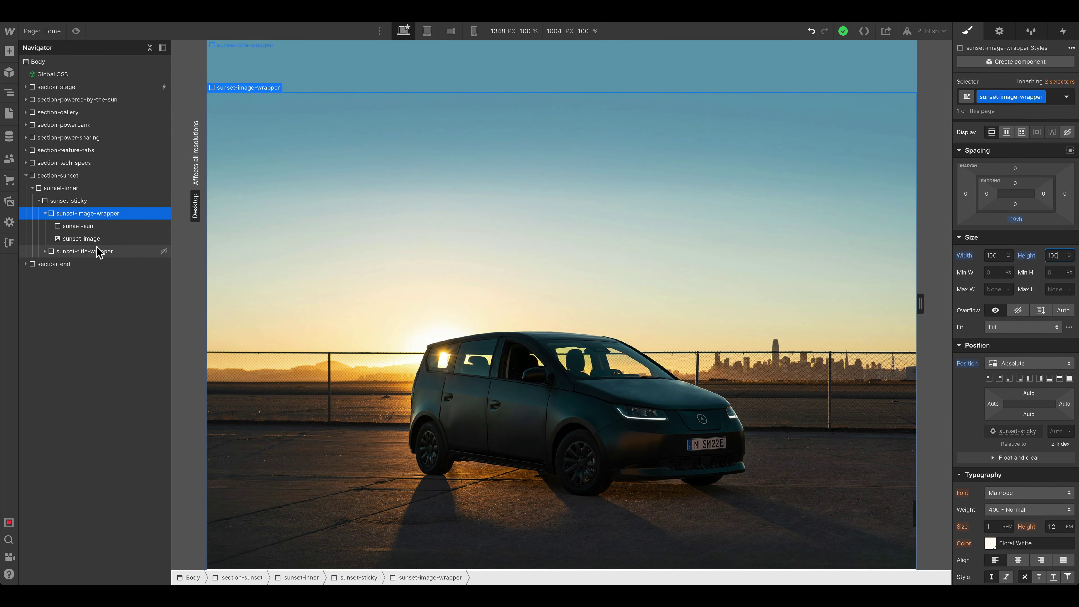
left_click(98, 239)
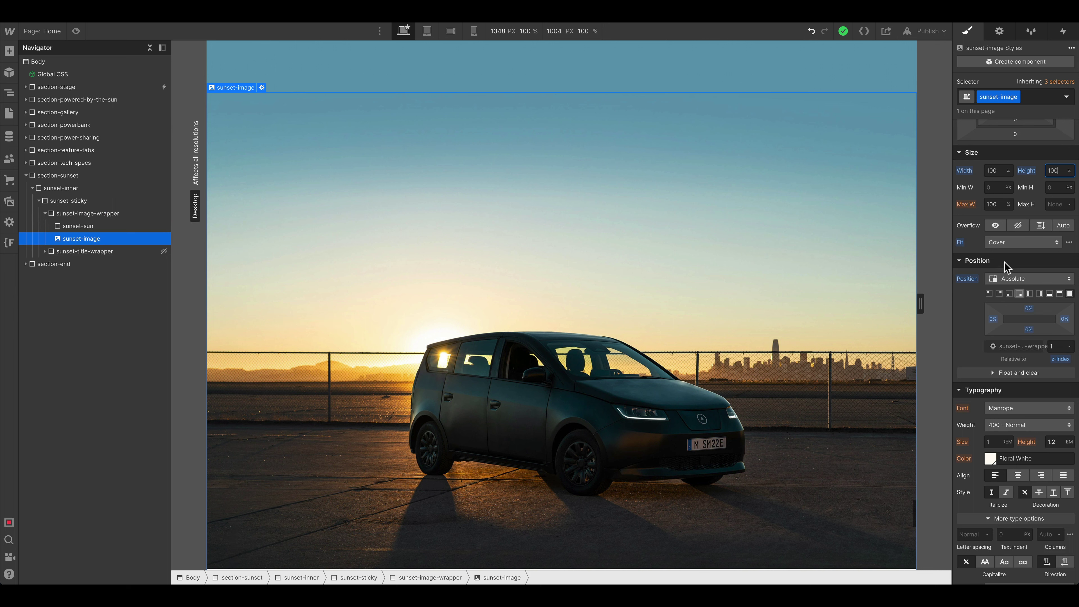
mouse_move(916, 309)
left_mouse_down()
mouse_move(851, 311)
mouse_move(923, 302)
left_mouse_up()
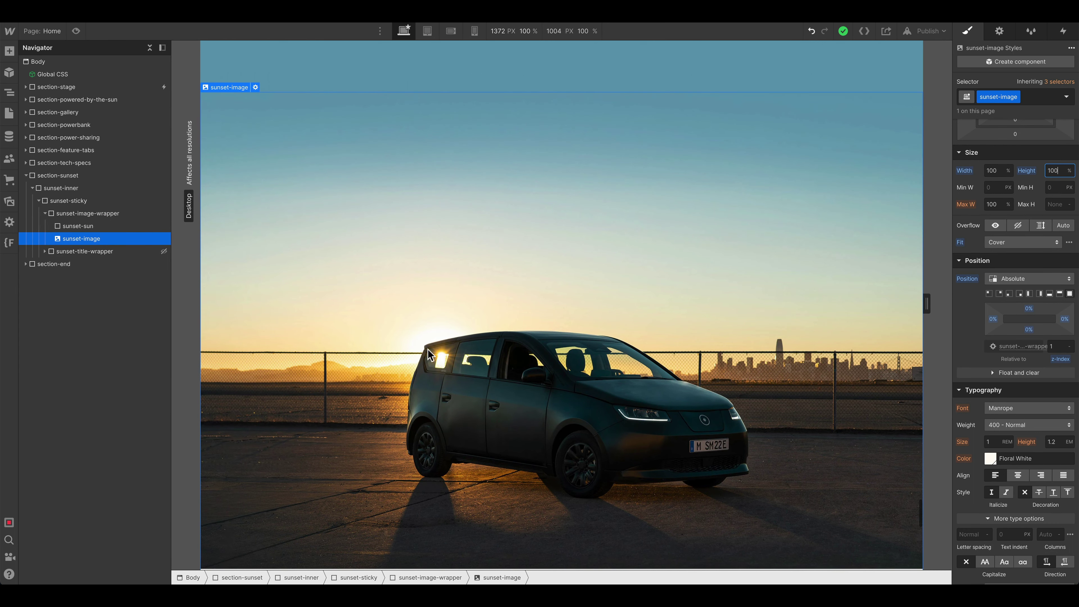
left_click(145, 226)
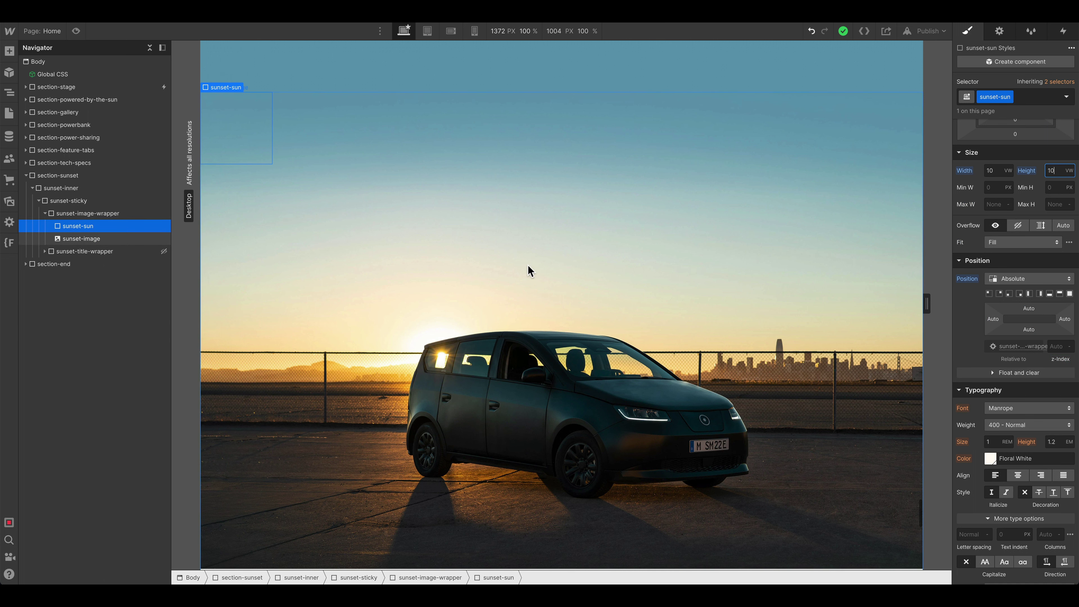
Step: Undo the cover layout of sunset-image and the wrapper height, then compare sunset-sun and sunset-image at a canvas width of 1298 px
left_click(118, 239)
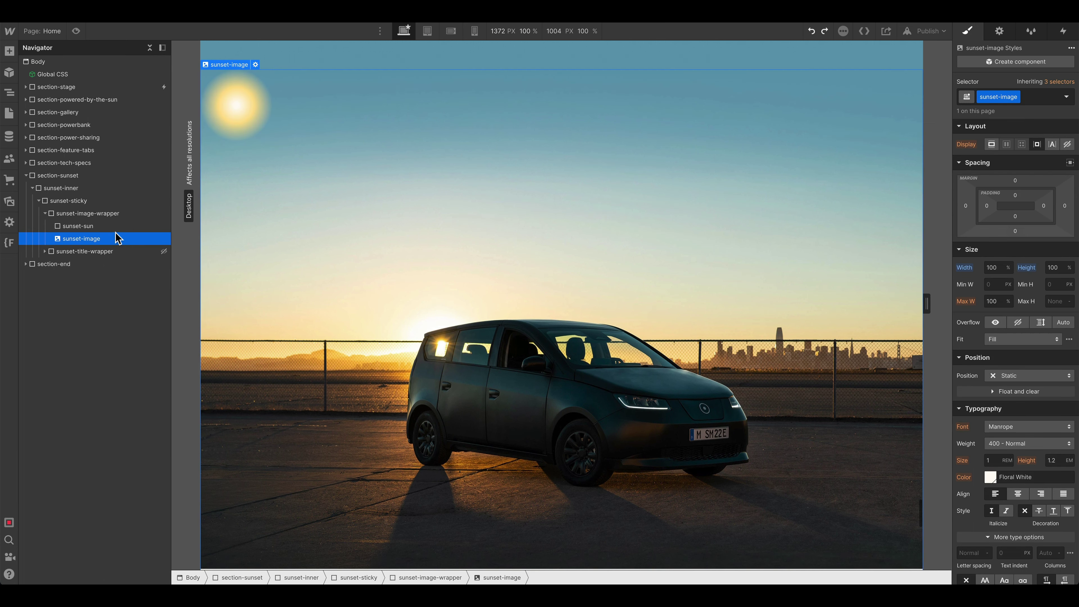
left_click(112, 226)
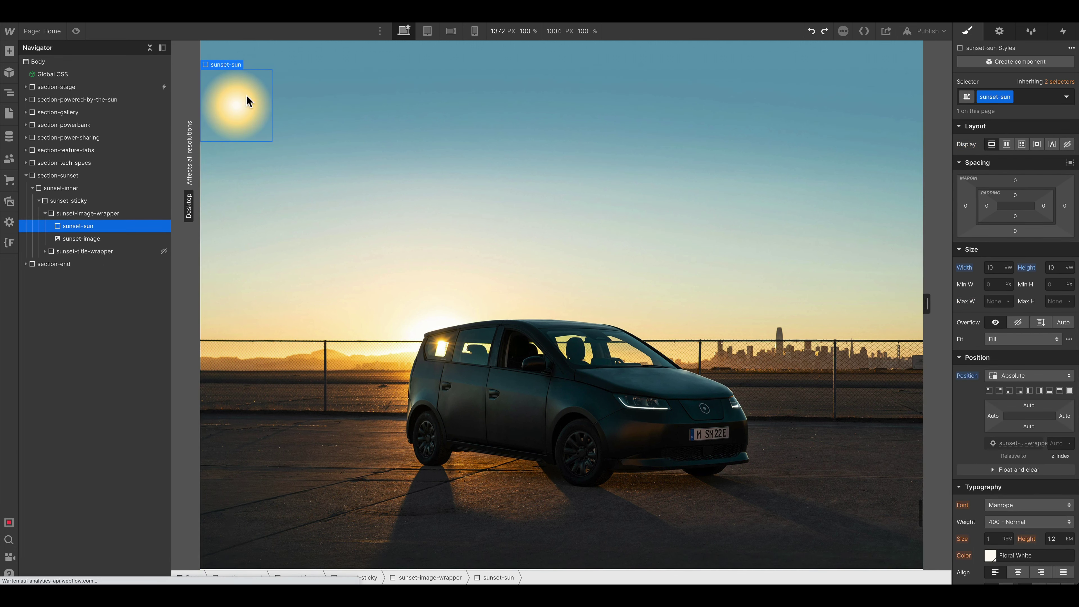
left_click(84, 240)
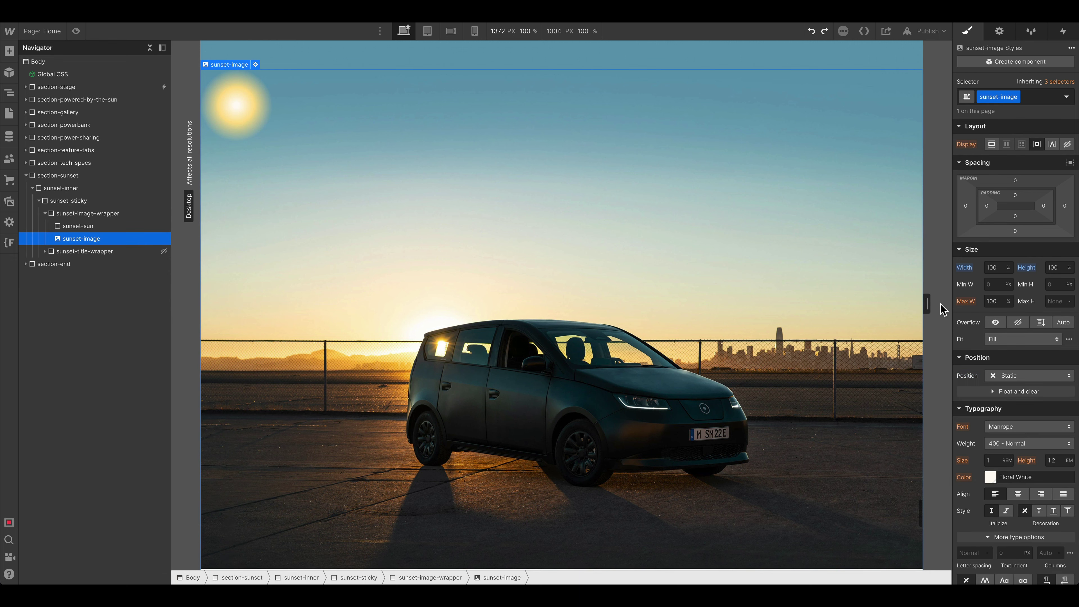
left_click_drag(927, 304, 907, 313)
left_click(263, 136)
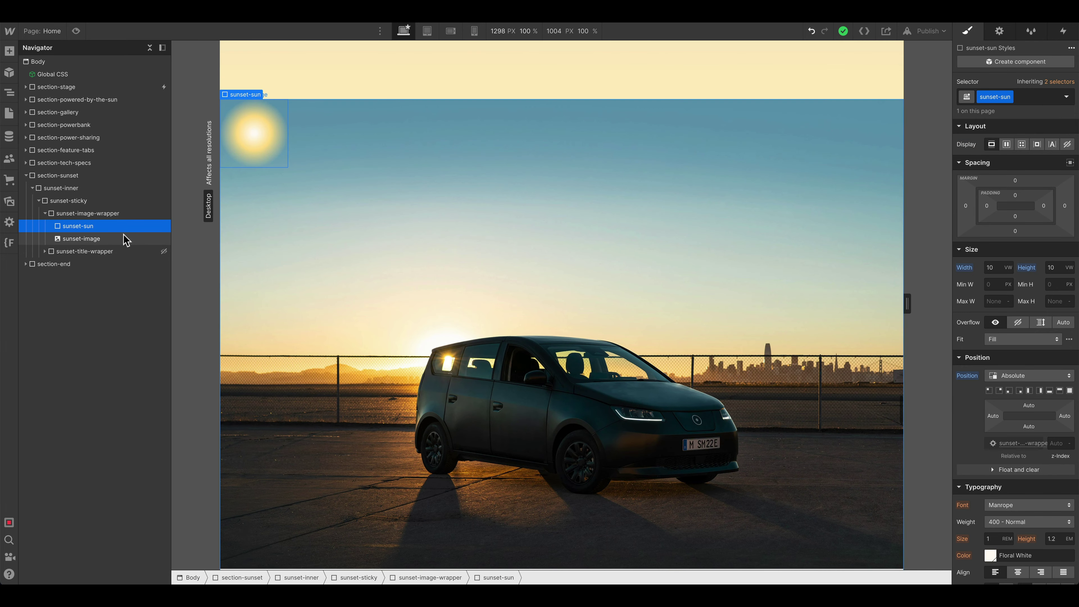
Step: Add a div block at the start of sunset-image-wrapper, nest sunset-sun inside it and select the block
left_click(96, 215)
key("super+k")
type("div")
key("Return")
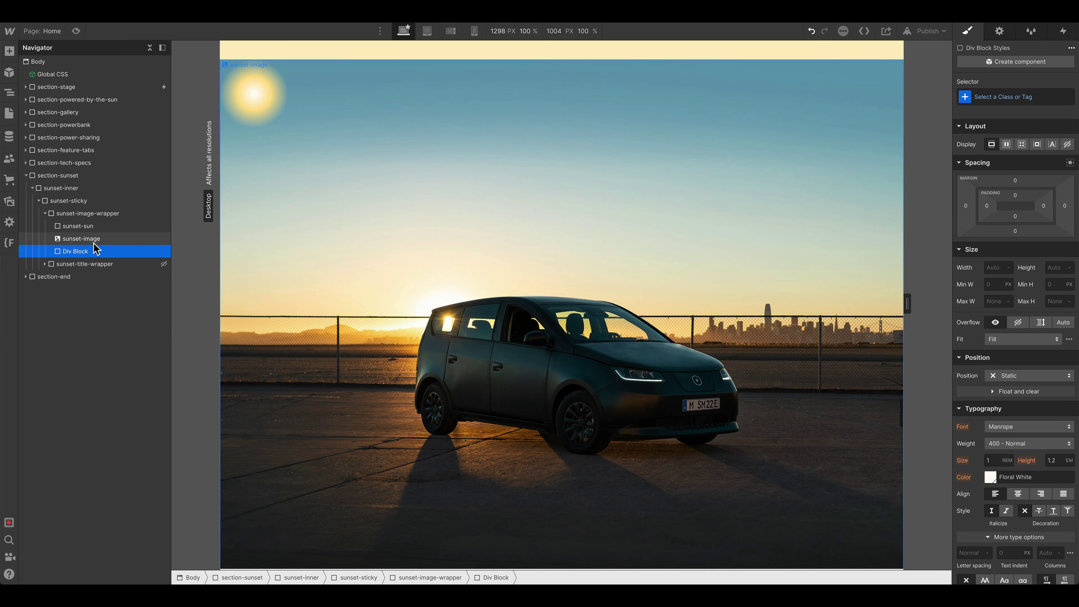
left_click_drag(89, 251, 80, 228)
left_click(76, 226)
Step: Assign the new class sunset-sun-wrapper to the div block around sunset-sun
left_click(991, 97)
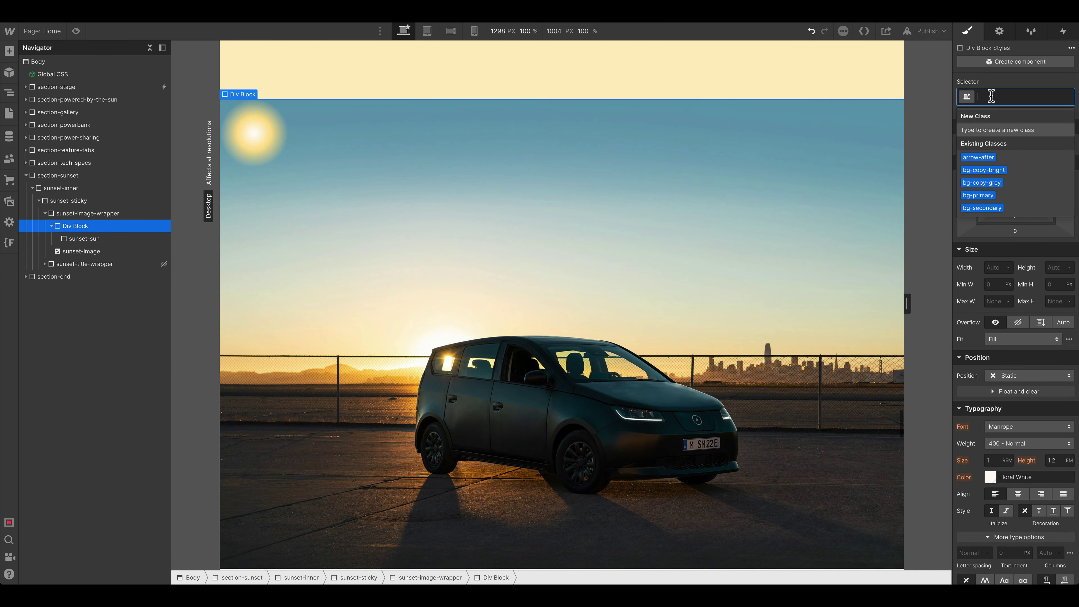
type("sunset-su")
type("n-w")
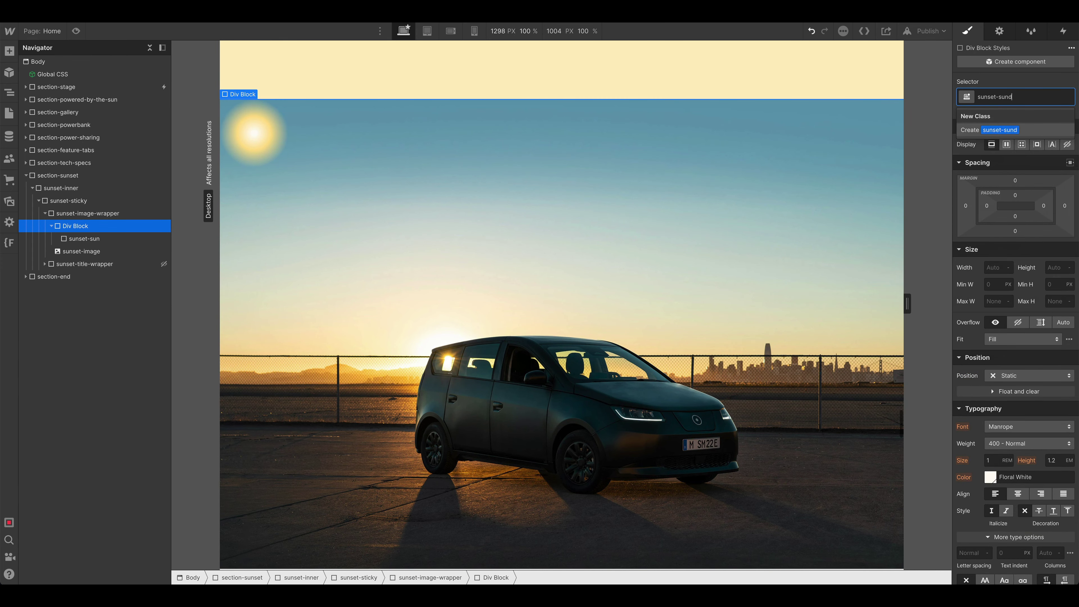
type("rapper")
key("Return")
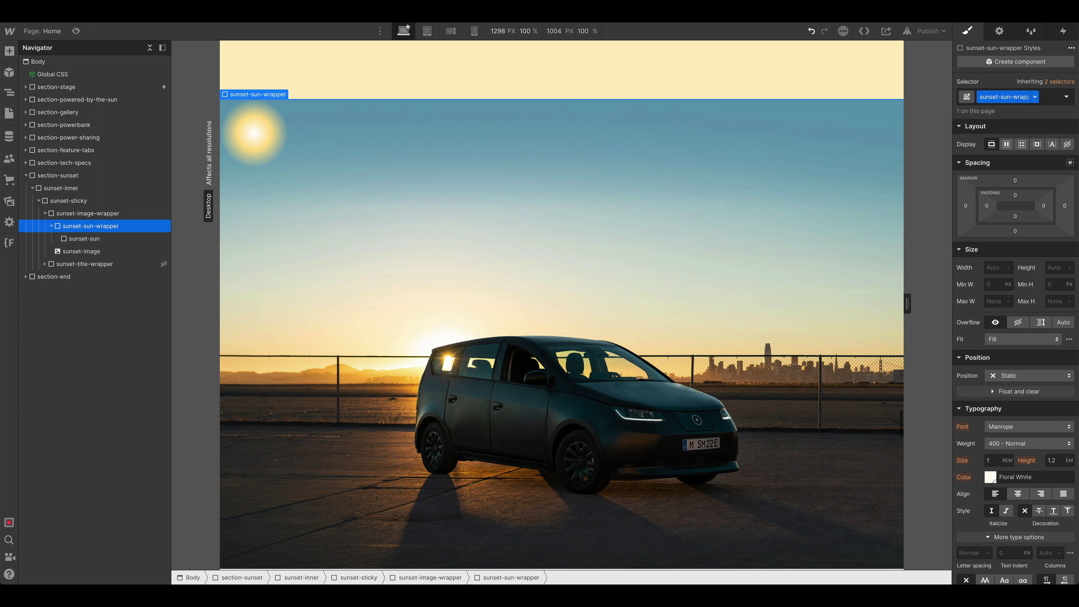
Step: Set sunset-sun-wrapper to 100% width and height, with an absolute position and 0% offsets on all sides
left_click(995, 267)
type("100%")
key("Tab")
left_click(1029, 375)
left_click(1019, 397)
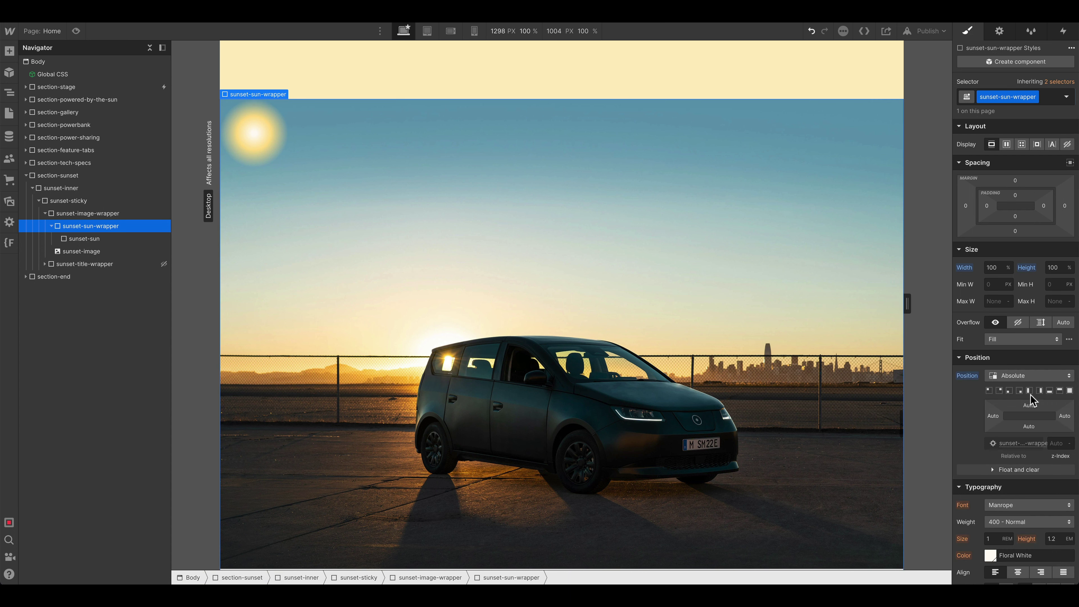
left_click(1070, 391)
Step: Make sunset-sun-wrapper a horizontal flex container with align and justify both set to center
left_click(1006, 144)
left_click(1011, 181)
left_click(1011, 199)
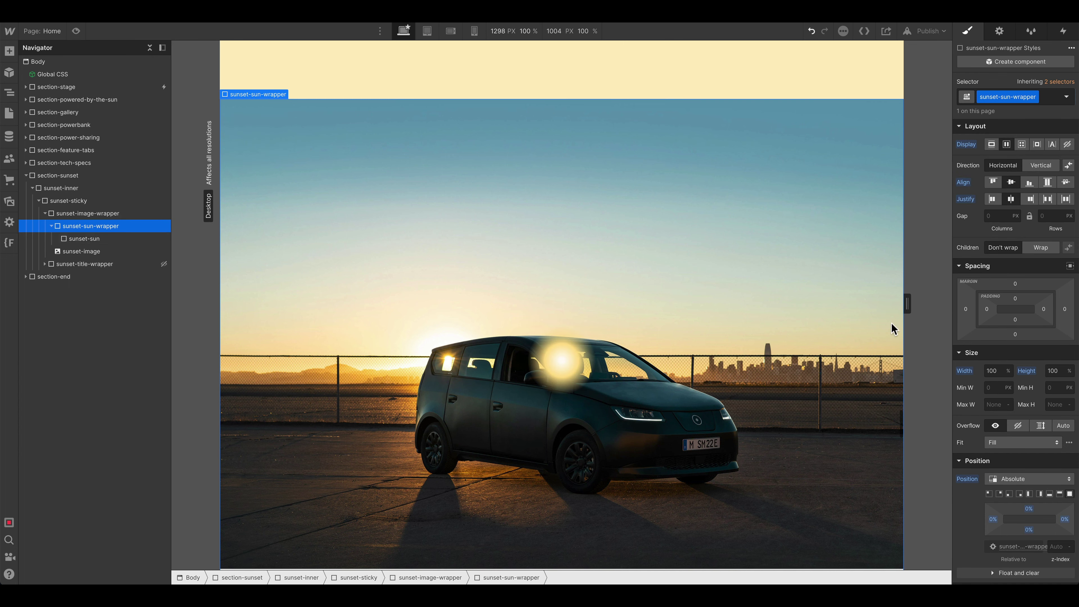
Step: Test the centered sun at a canvas width of 1254 px, and move sunset-sun-wrapper directly into sunset-sticky below sunset-image-wrapper
mouse_move(904, 303)
left_mouse_down()
mouse_move(833, 306)
mouse_move(909, 309)
left_mouse_up()
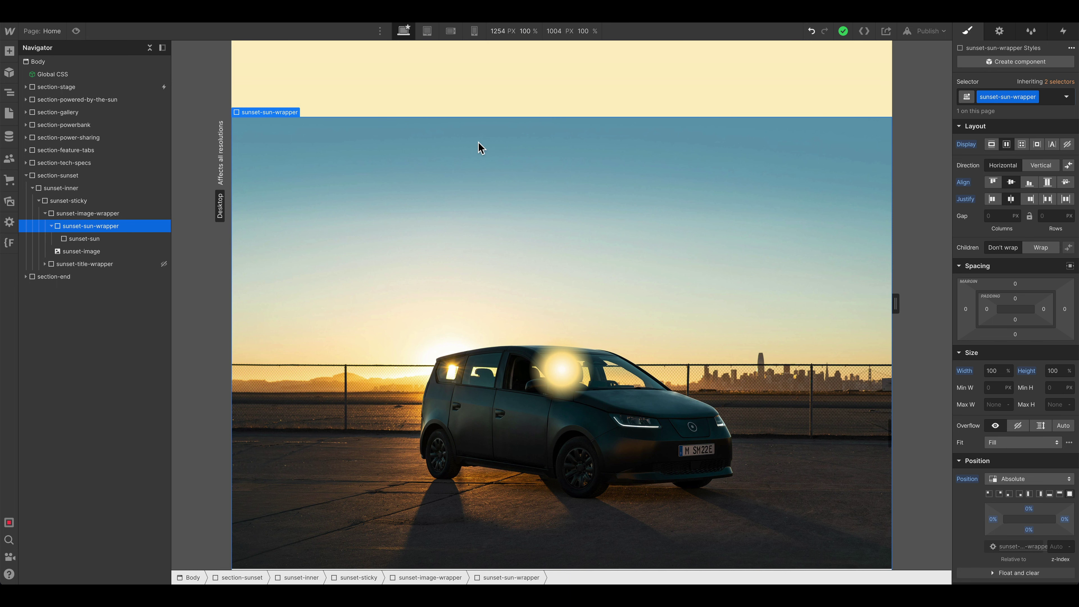
key("ctrl+z")
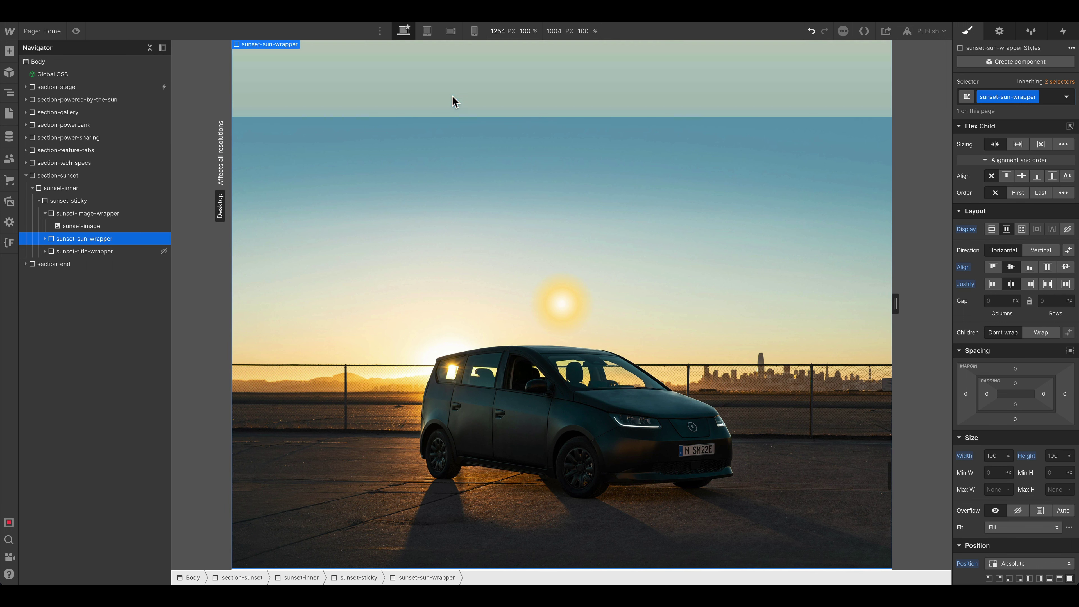
Step: Inspect the linear gradient background of sunset-inner, close its settings and collapse sunset-image-wrapper in the tree
left_click(80, 188)
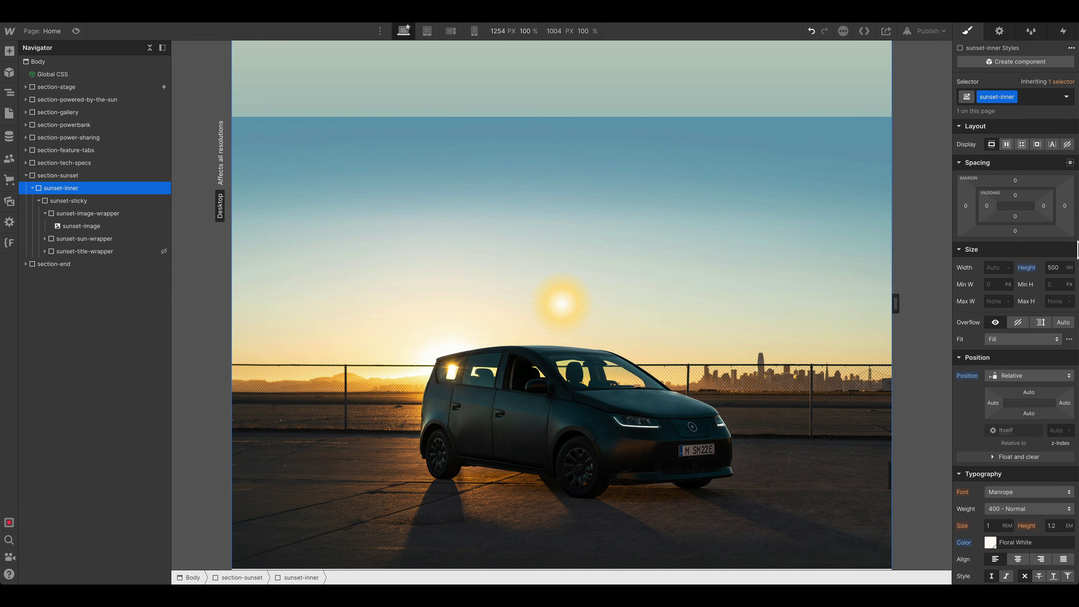
scroll(1007, 409, "down", 8)
scroll(1007, 409, "down", 1)
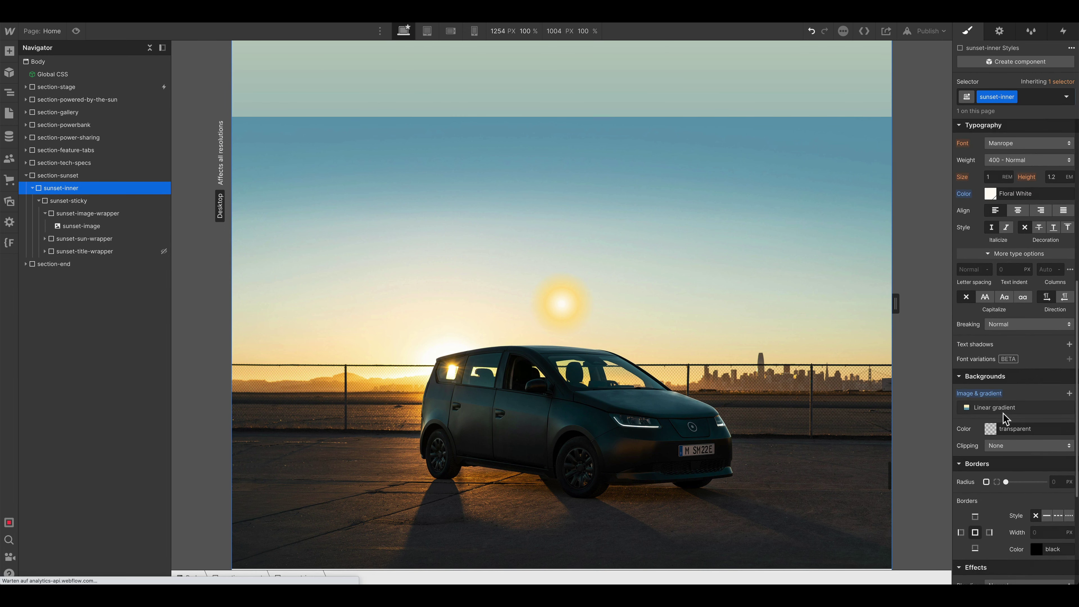
left_click(1004, 409)
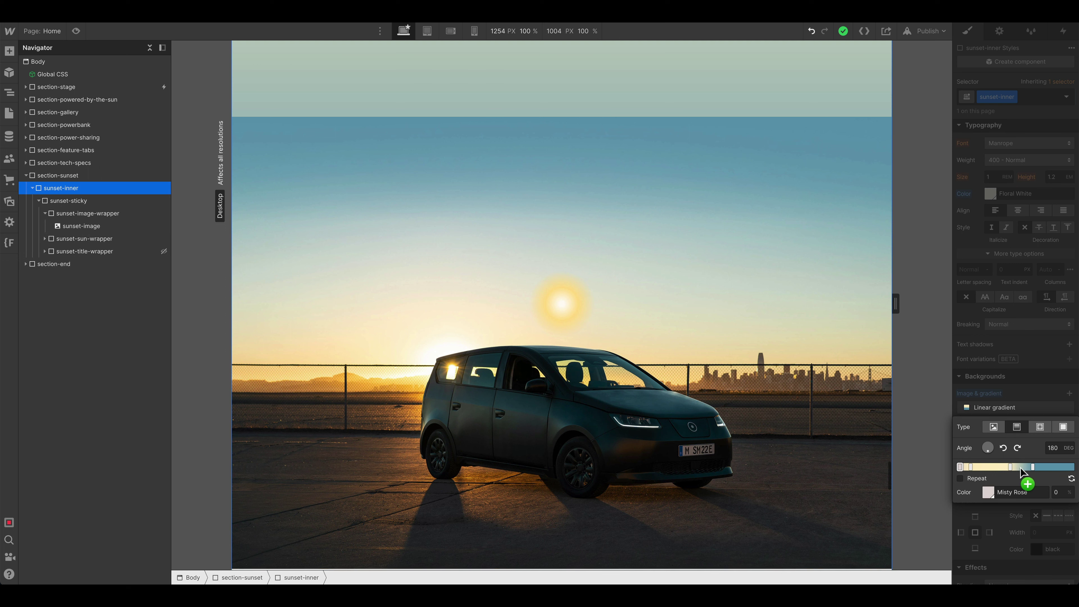
left_click(1026, 411)
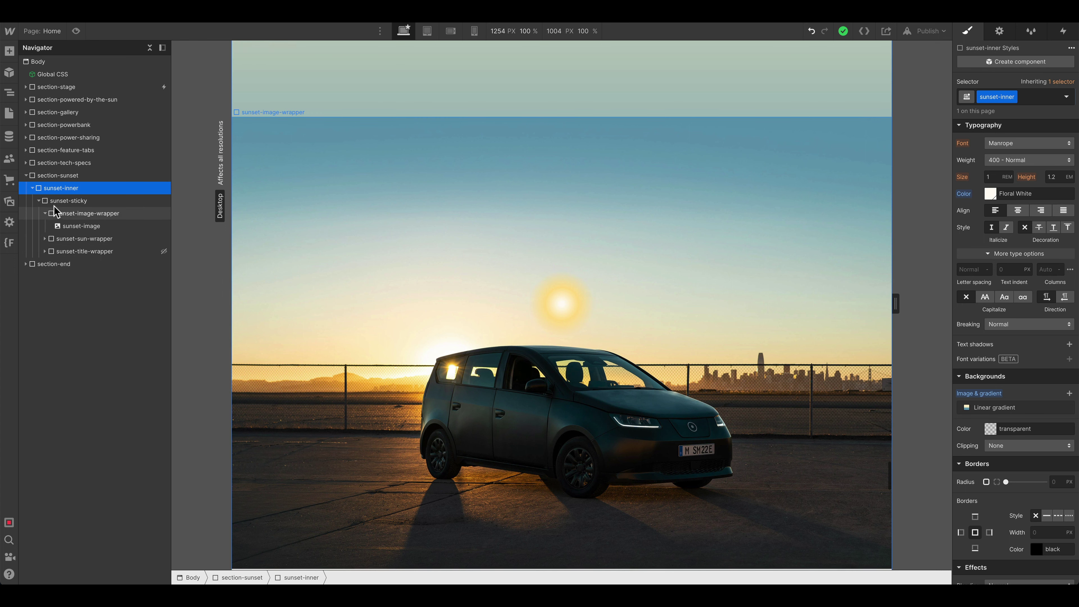
left_click(45, 212)
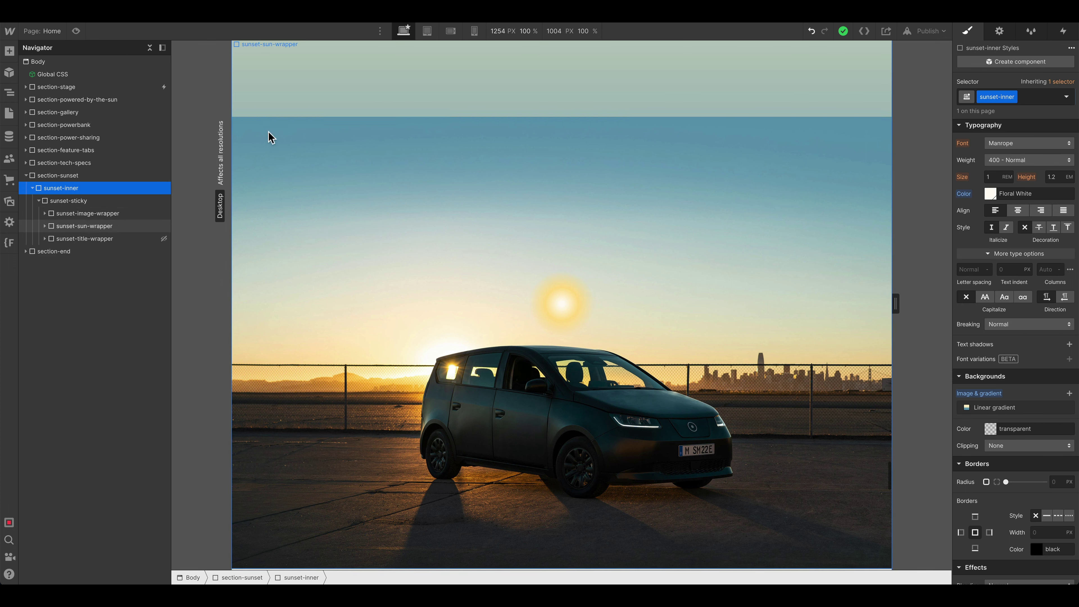
Step: Expand sunset-image-wrapper in the tree and check the sun's placement over the image at a canvas width of 992 px
left_click(83, 213)
left_click(45, 213)
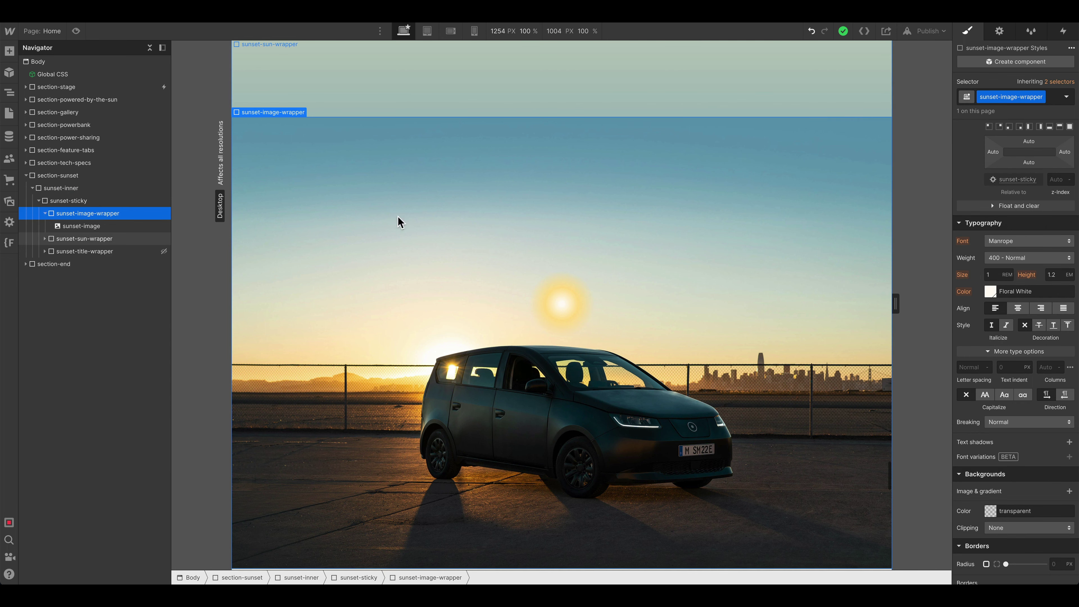
mouse_move(878, 308)
left_click_drag(879, 309, 809, 307)
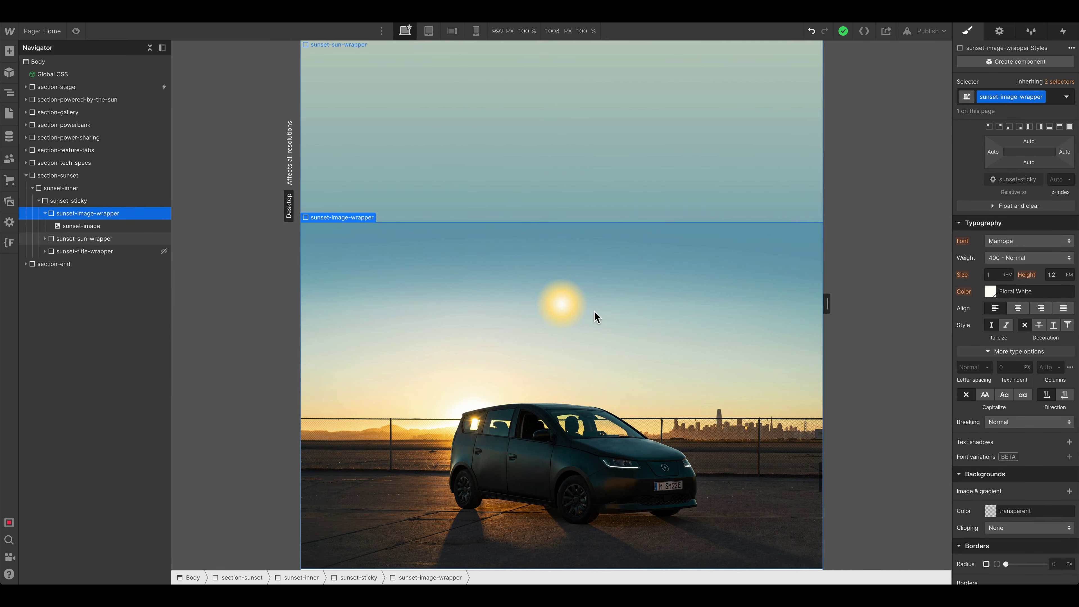
left_click(571, 293)
Step: Move sunset-sun-wrapper into sunset-image-wrapper above sunset-image, and test the sun's position at a canvas width of 1450 px
left_click(64, 239)
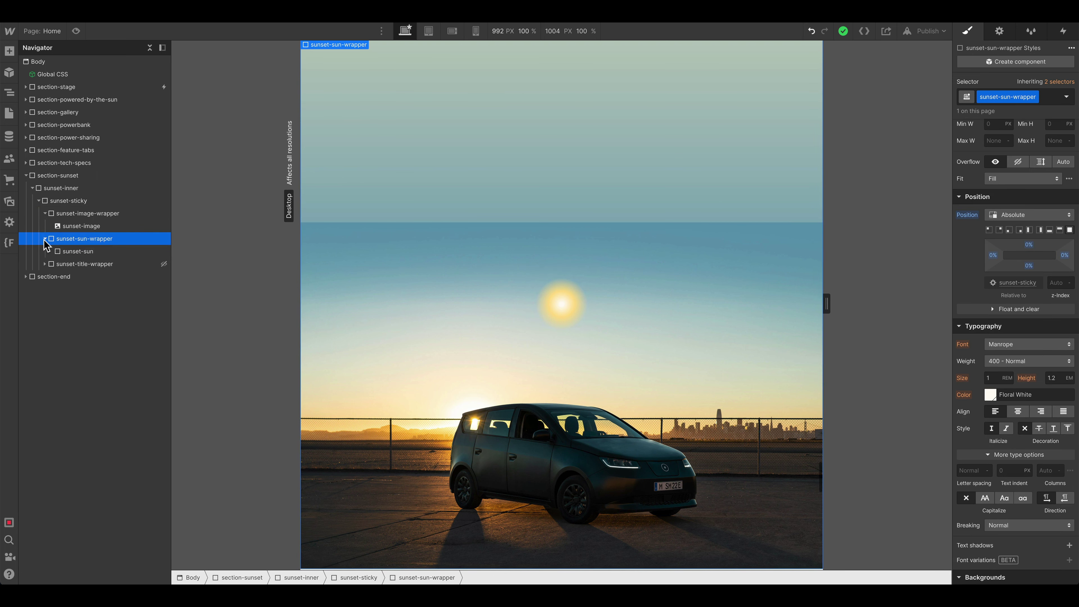
left_click(44, 238)
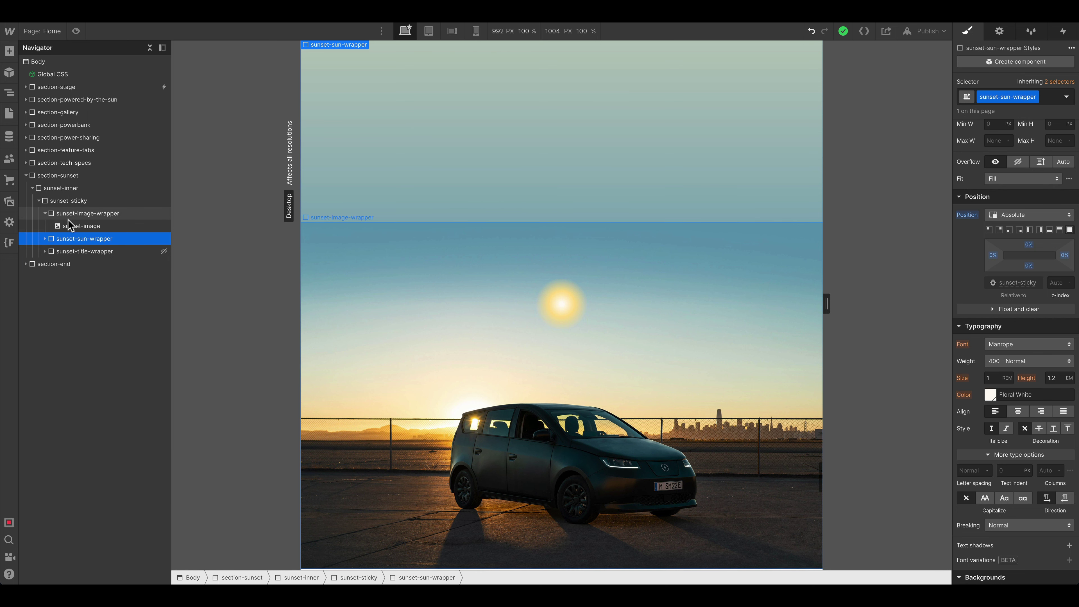
left_click_drag(65, 240, 64, 227)
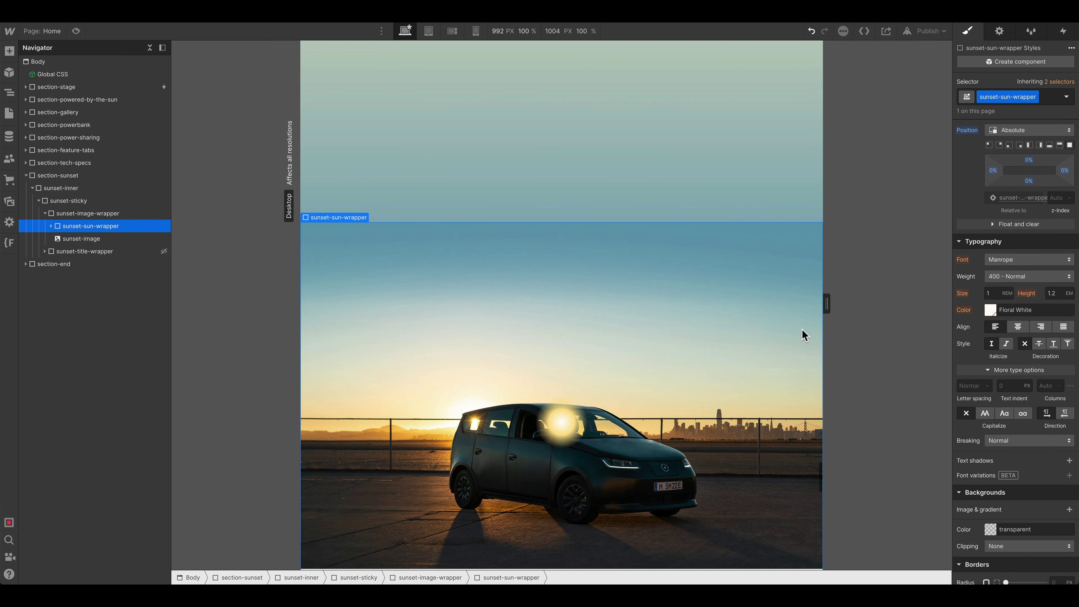
left_click_drag(826, 305, 946, 305)
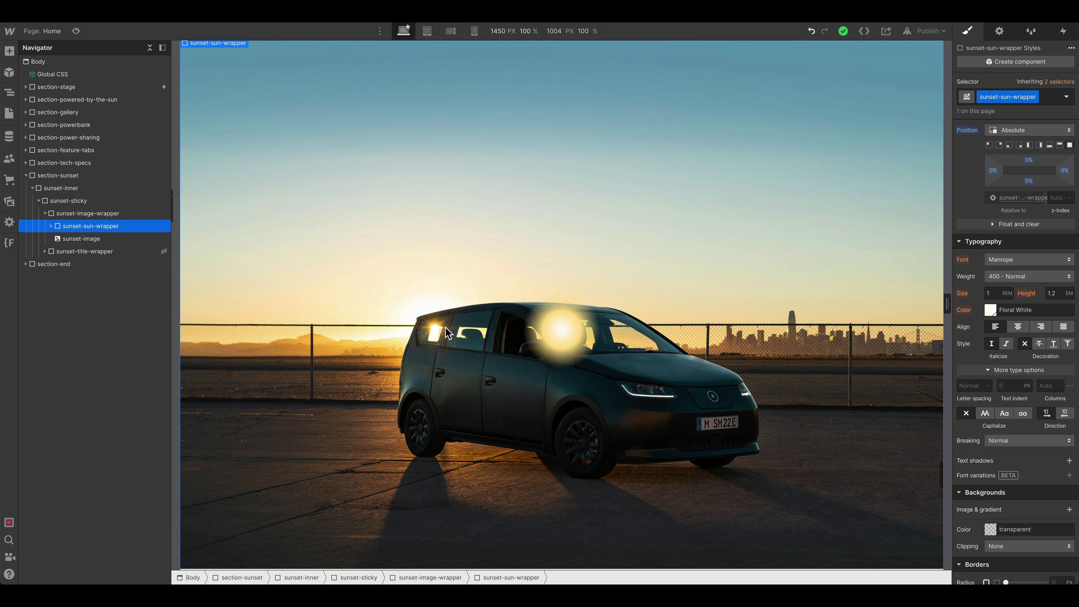
Step: Give sunset-sun inside sunset-sun-wrapper a left margin of -32%
left_click(51, 225)
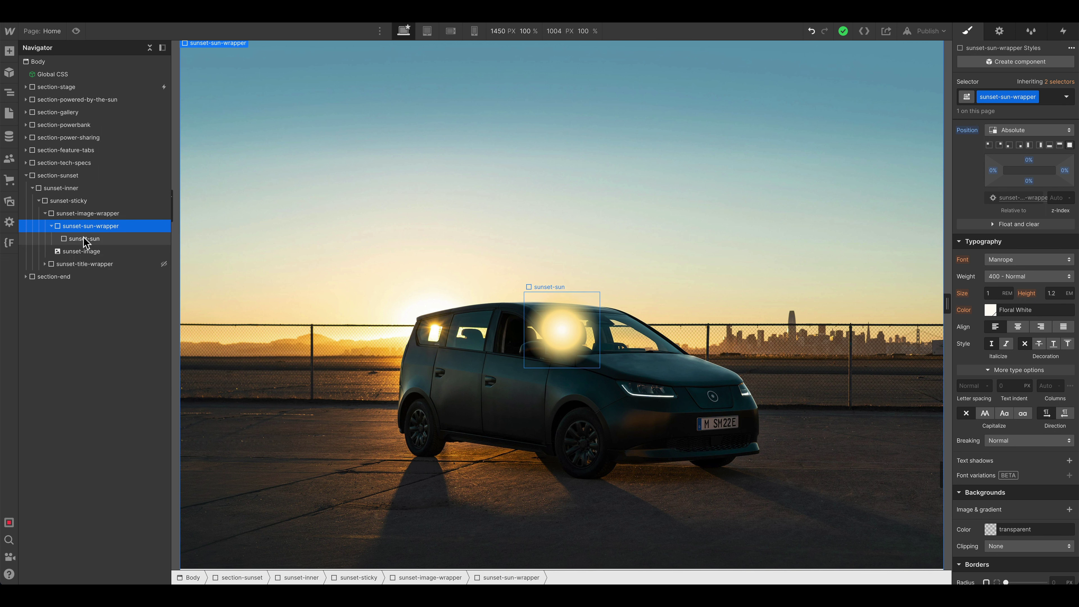
left_click(84, 239)
scroll(990, 208, "up", 8)
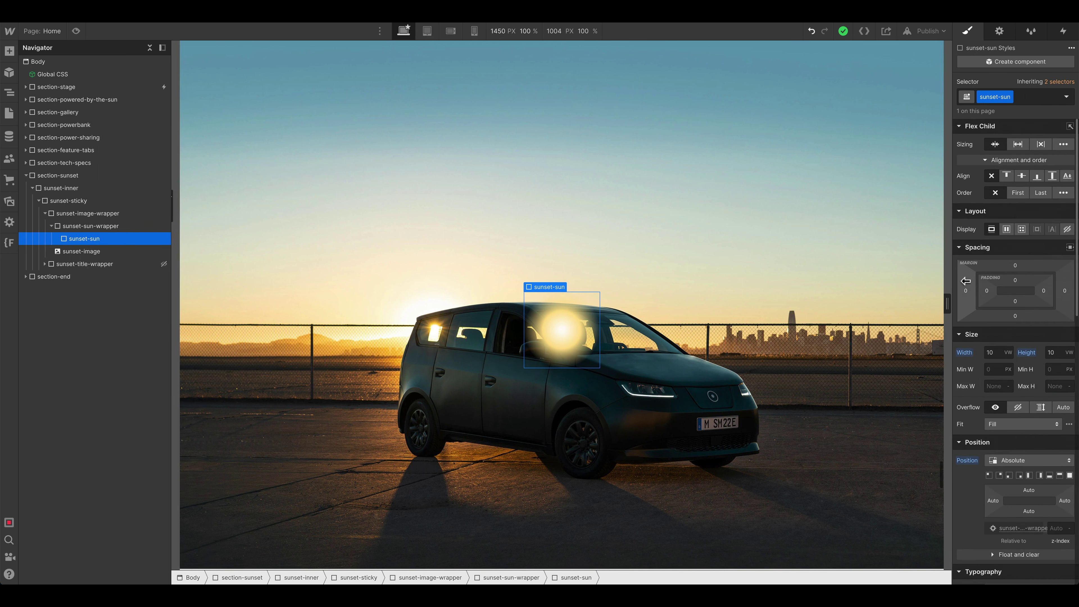
left_click(966, 293)
type("-30")
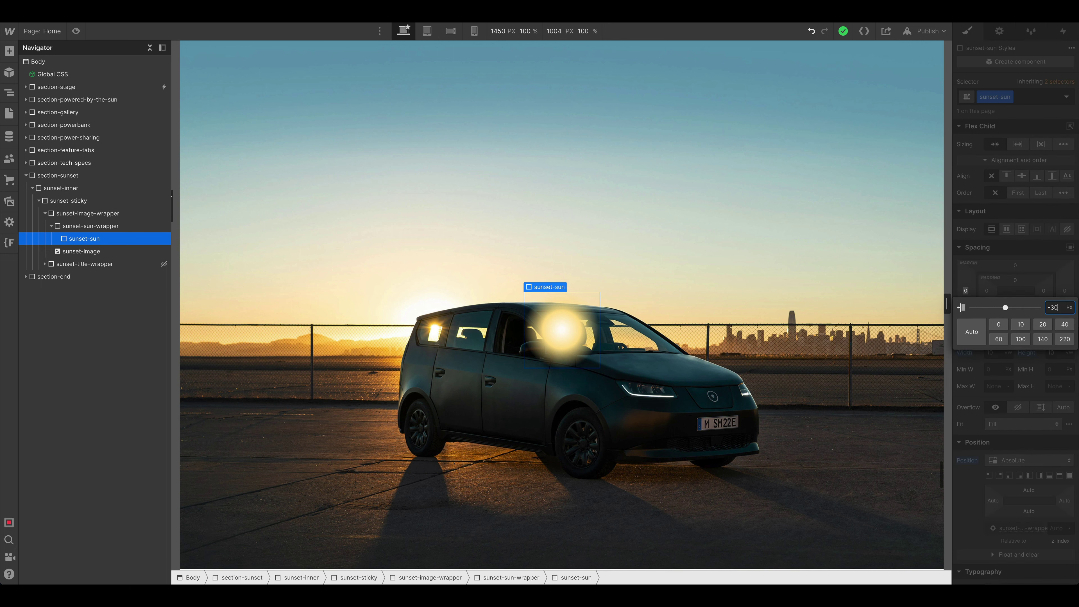
type("%")
key("Return")
left_click_drag(962, 291, 963, 292)
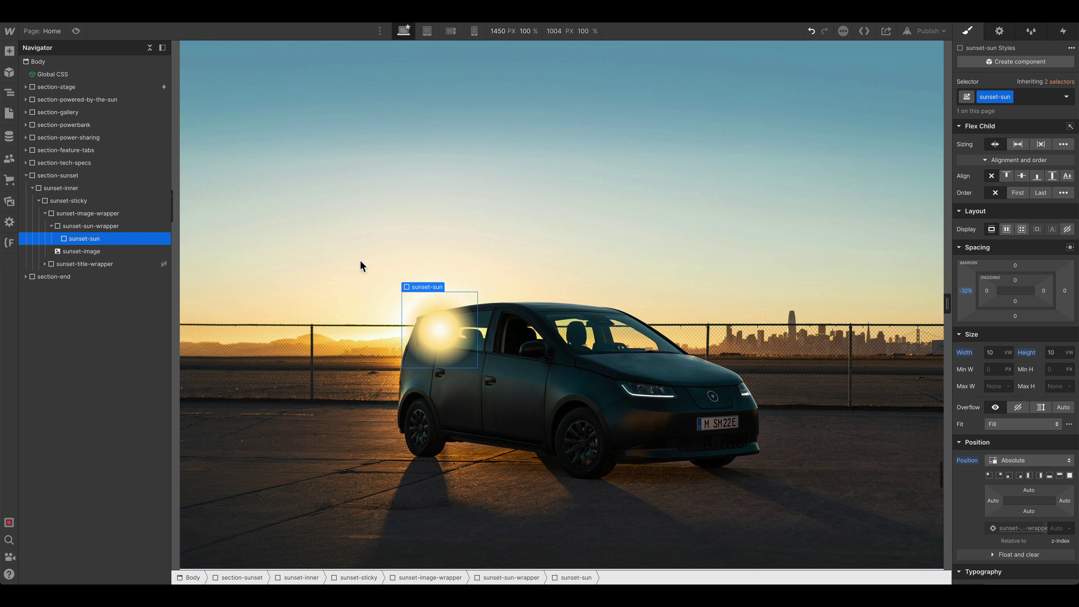
Step: Shrink sunset-sun to a width and height of 2 VW to check its centre against the sun in the photo
left_click(94, 226)
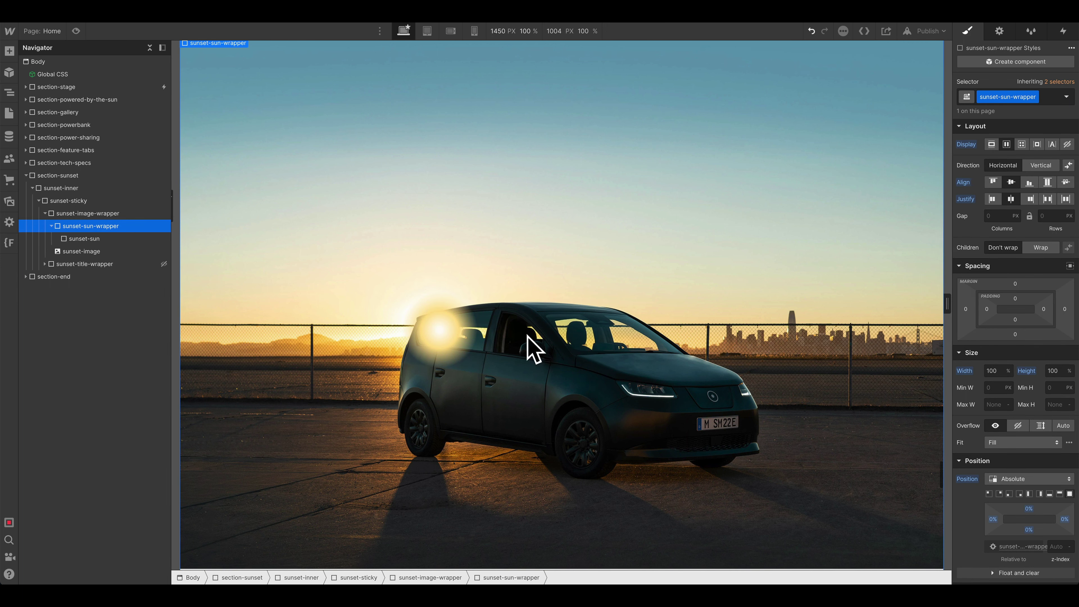
left_click(79, 239)
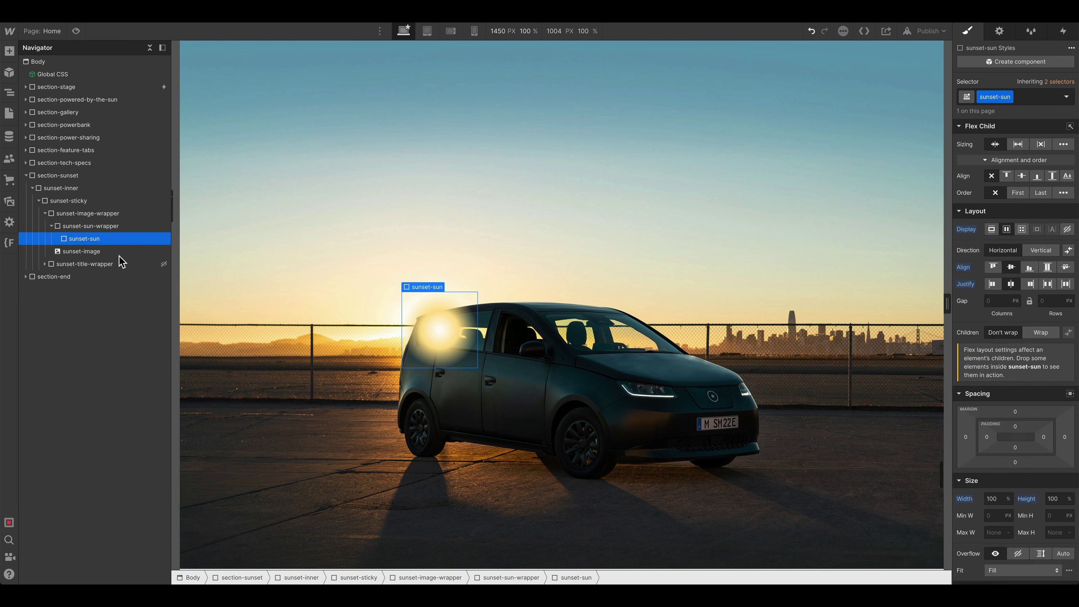
left_click(996, 354)
type("2")
key("Tab")
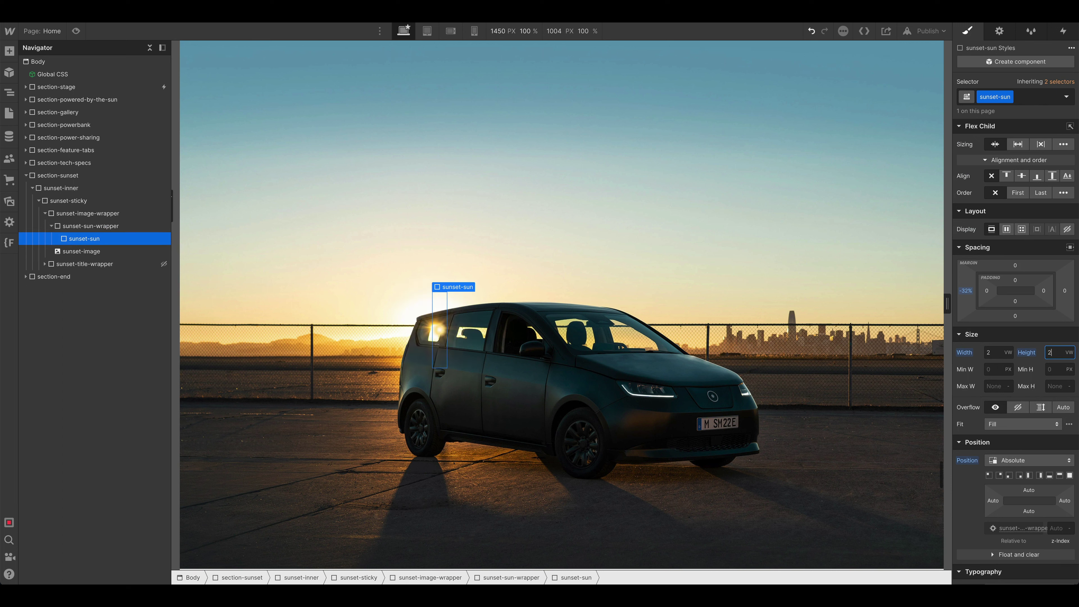
type("2")
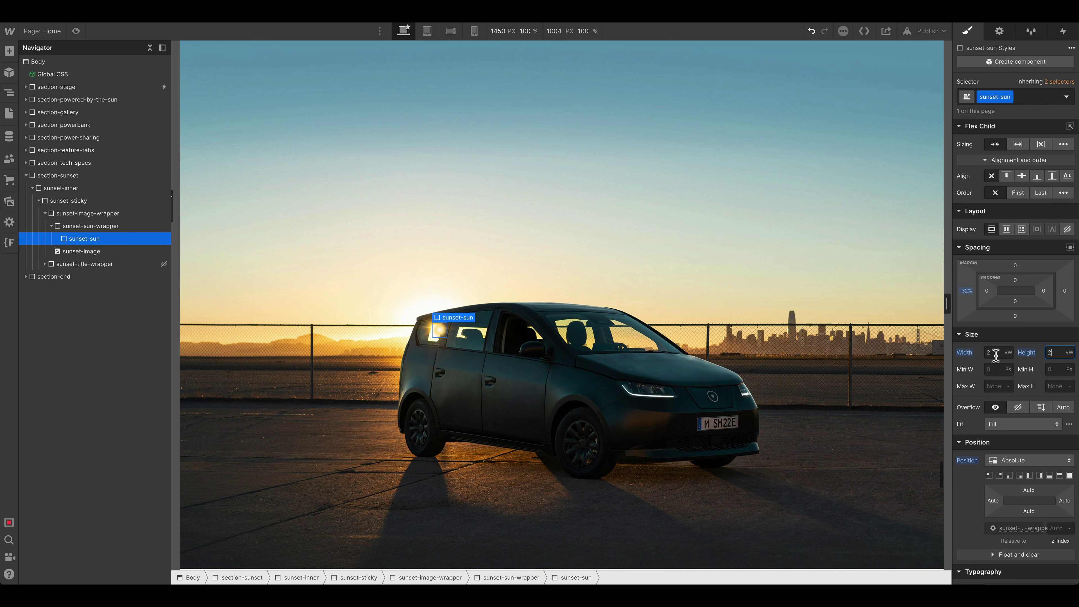
Step: Fine-tune the left margin of sunset-sun to -33%
left_click(965, 291)
key("Down")
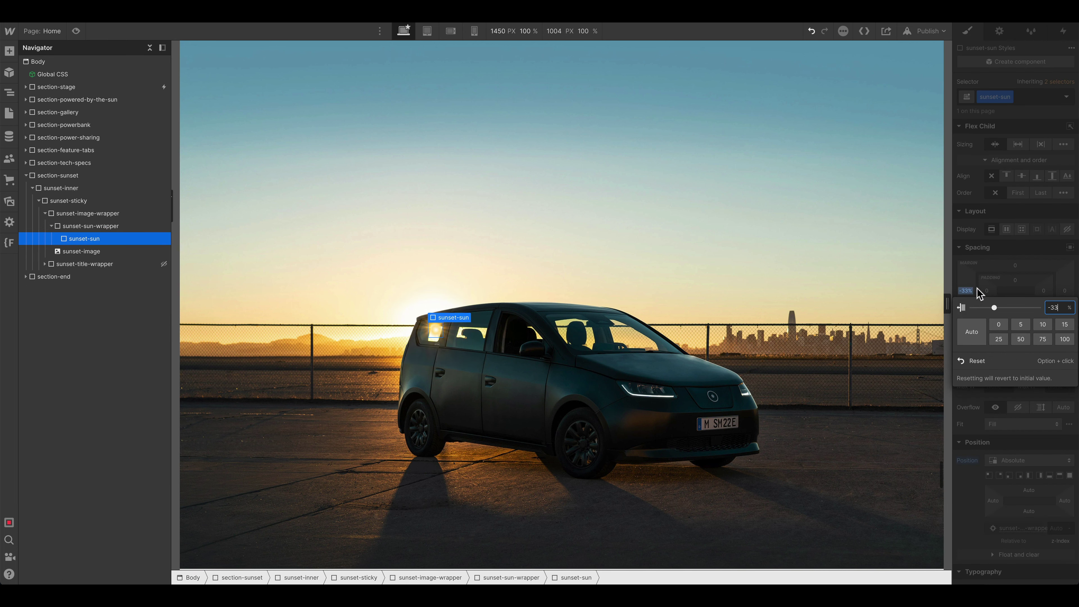
left_click(991, 283)
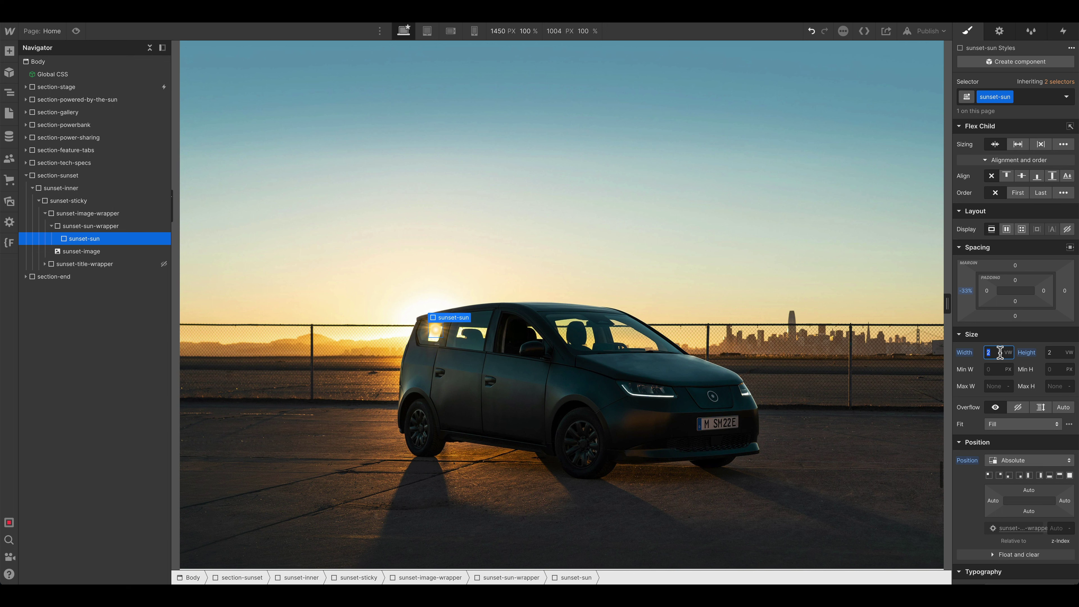
Step: Set the width and height of sunset-sun to 10 VW and test its position at a canvas width of 1458 px
type("10")
key("Tab")
type("10")
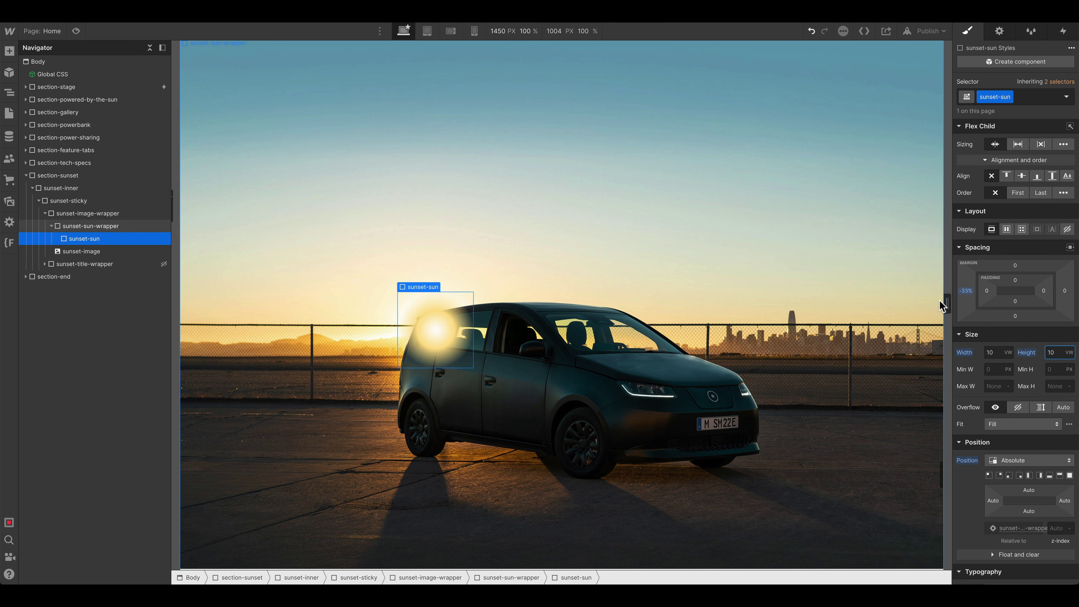
mouse_move(946, 303)
left_mouse_down()
mouse_move(756, 326)
mouse_move(951, 315)
left_mouse_up()
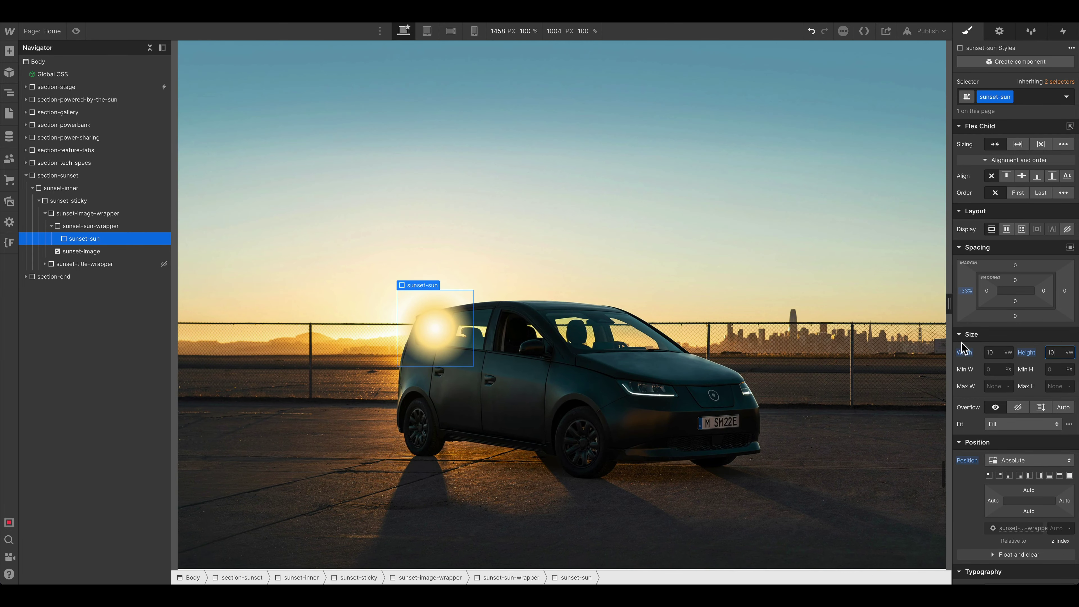
left_click(995, 353)
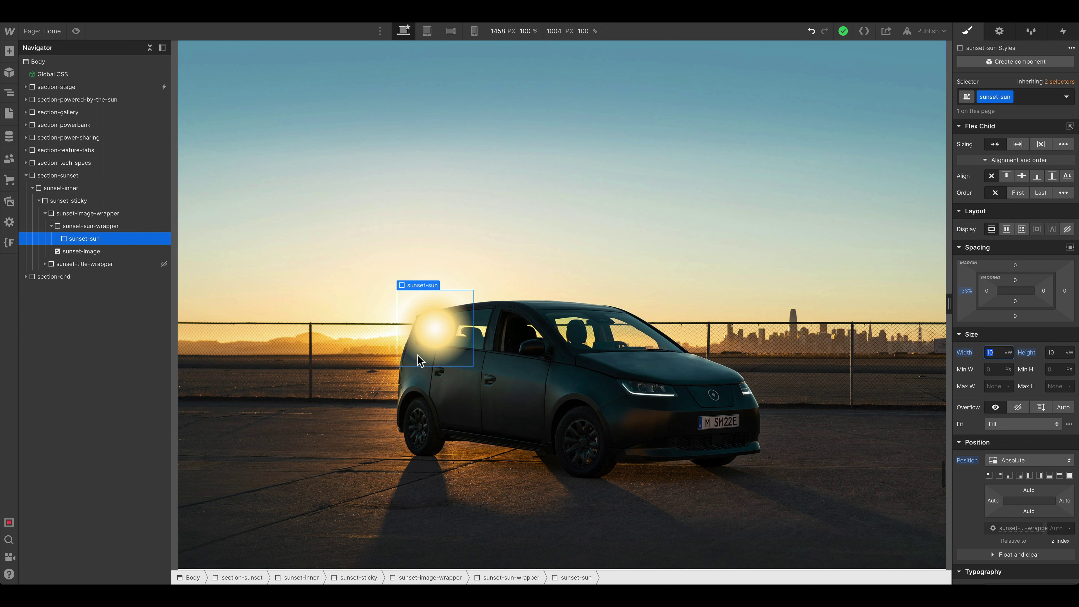
Step: Collapse sunset-image-wrapper in the tree and remove the display-none combo class from sunset-title-wrapper
left_click(90, 226)
left_click(90, 240)
left_click(85, 213)
left_click(67, 229)
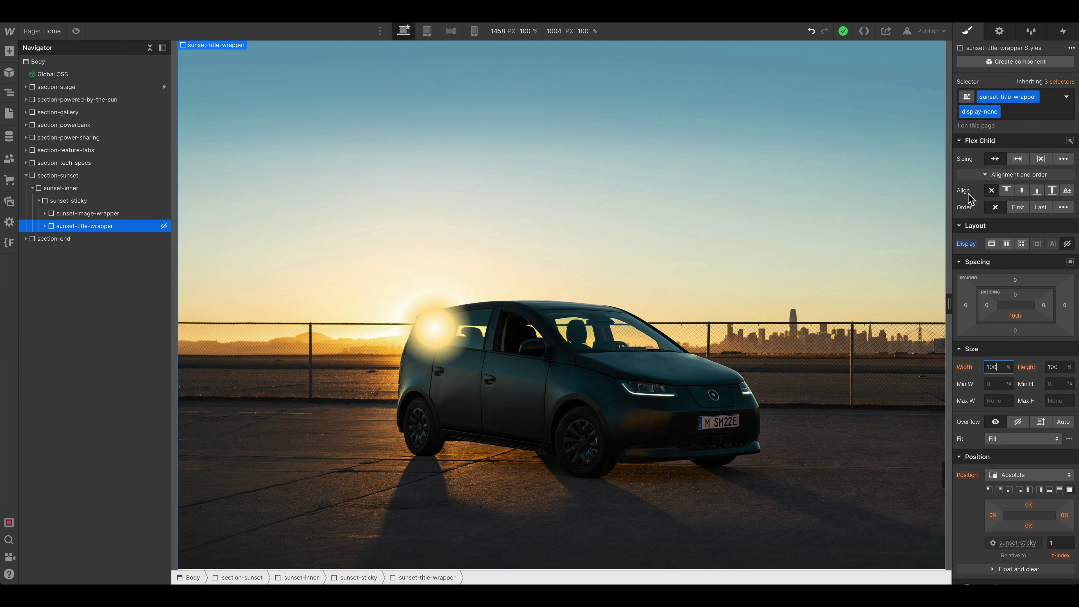
left_click(1018, 115)
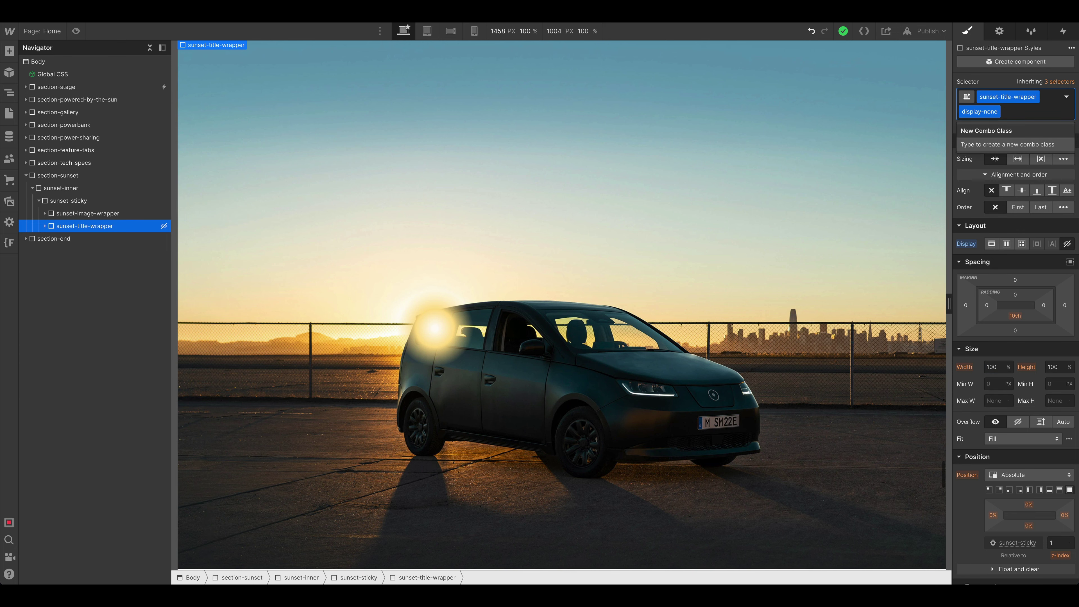
key("BackSpace")
left_click(430, 206)
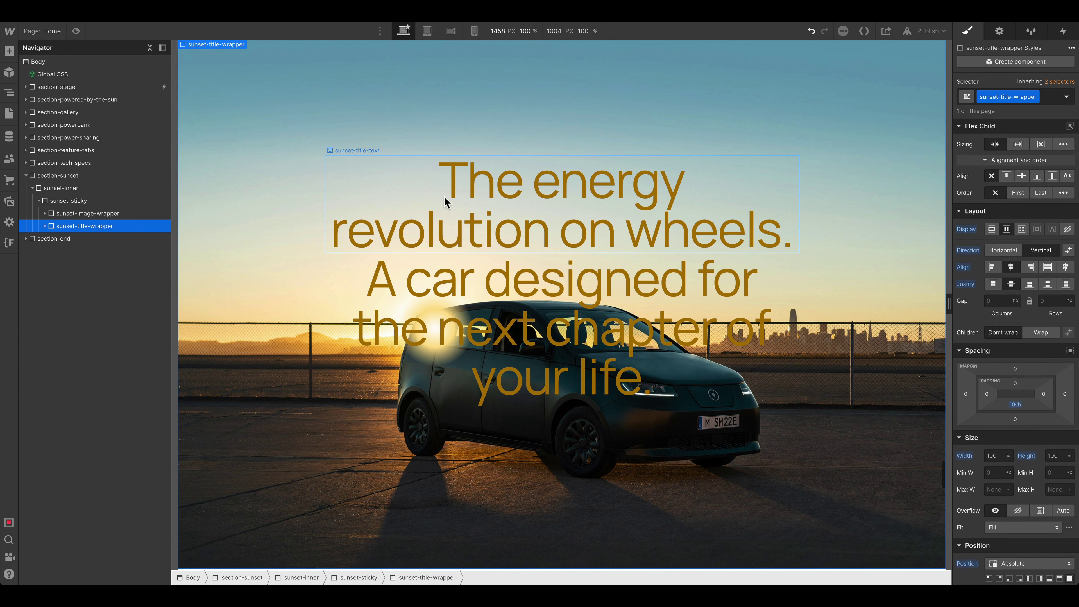
Step: Examine the two sunset-title elements and the vertical flex layout of sunset-title-wrapper
left_click(455, 280)
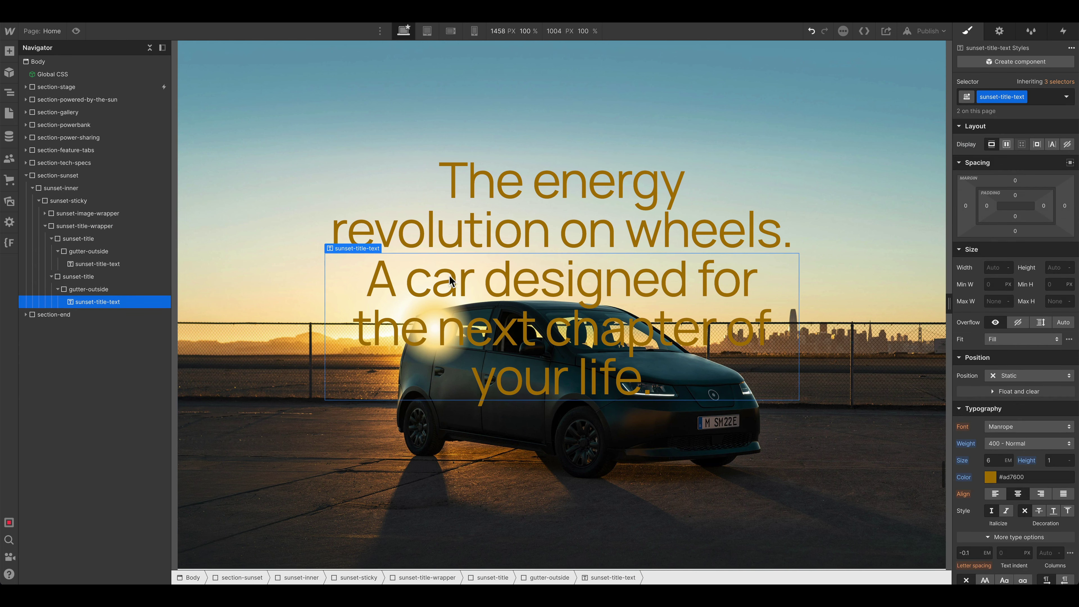
left_click(52, 238)
left_click(51, 251)
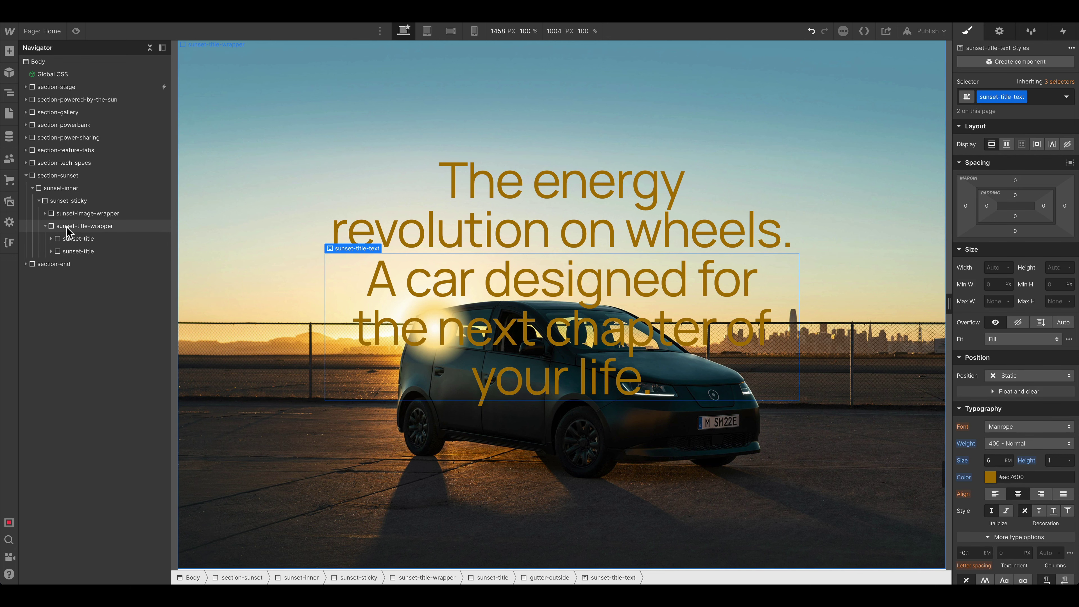
left_click(84, 226)
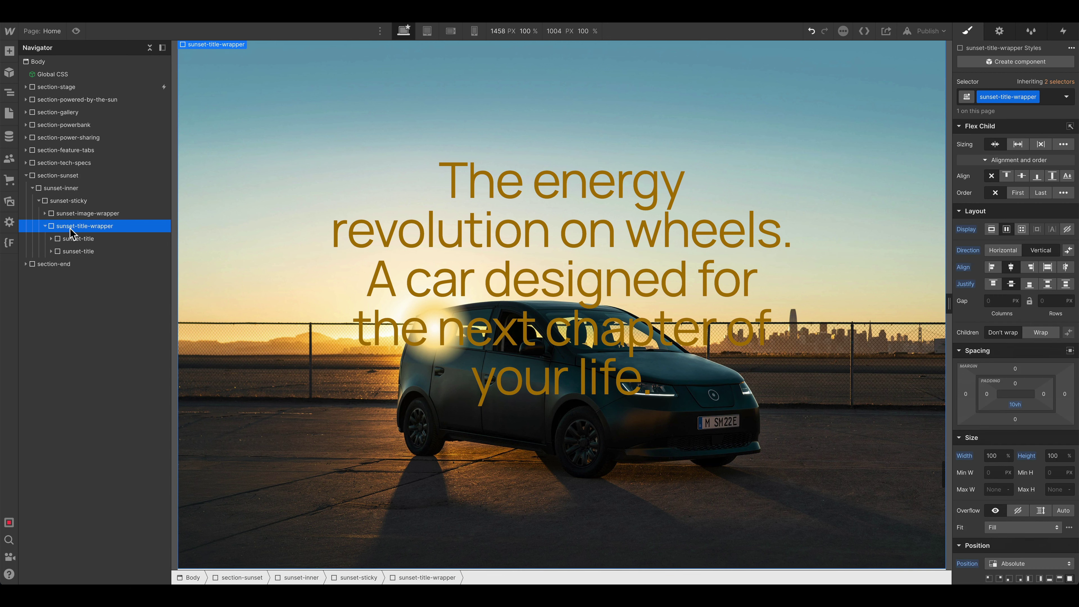
left_click(79, 240)
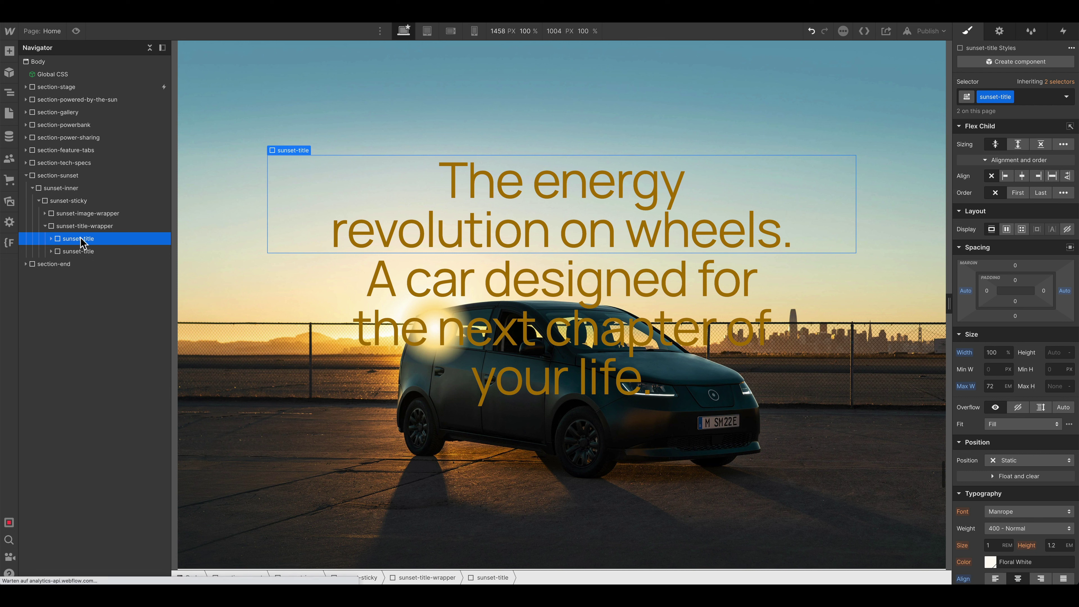
left_click(76, 251)
left_click(68, 229)
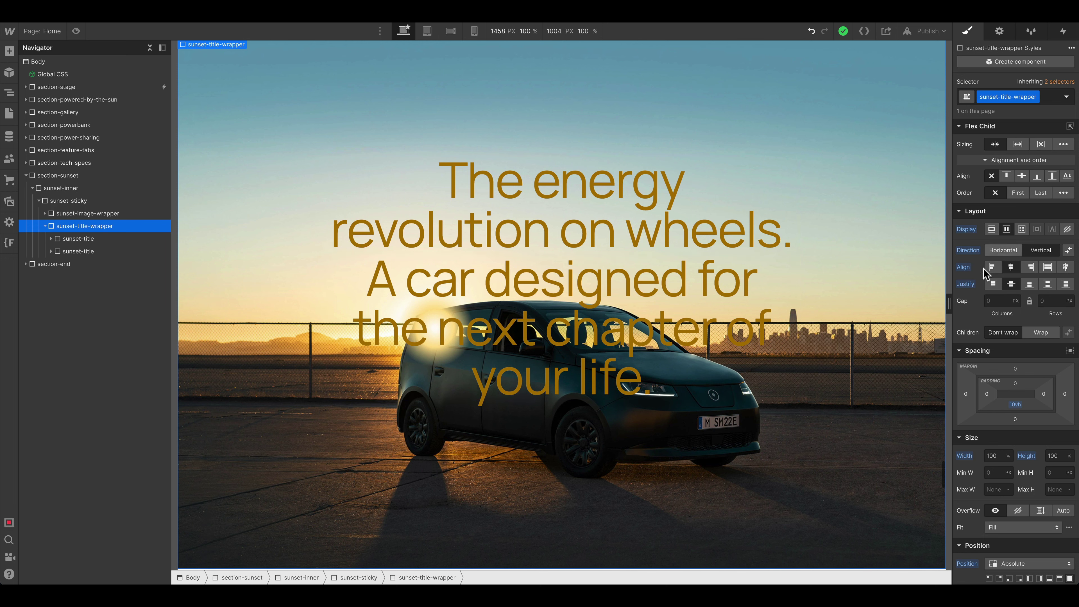
left_click(341, 292)
Step: Duplicate the second sunset-title twice and undo both duplications
left_click(80, 250)
key("ctrl+d")
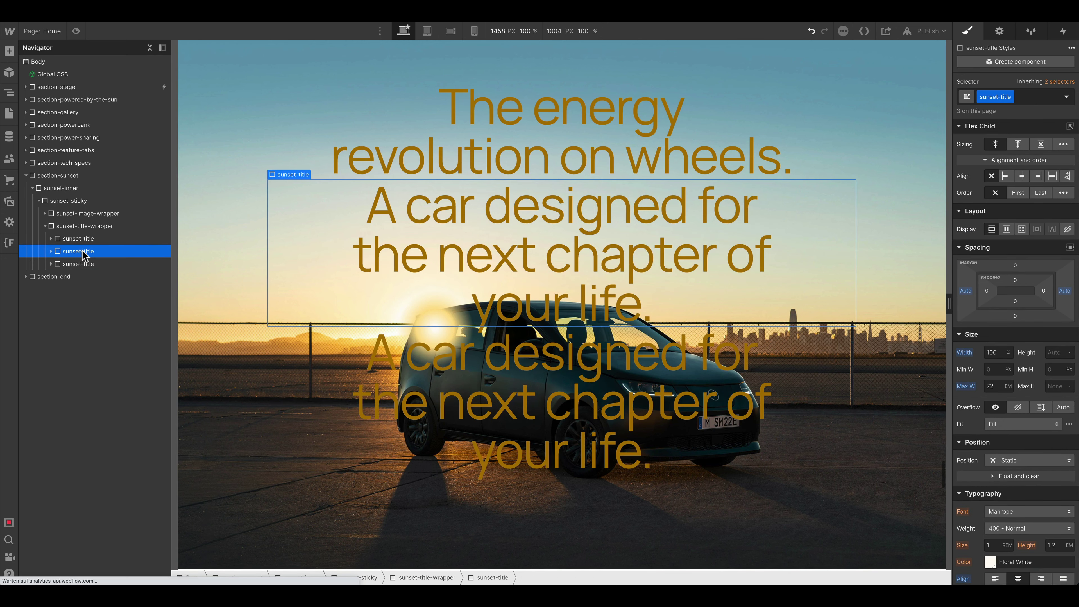
key("ctrl+d")
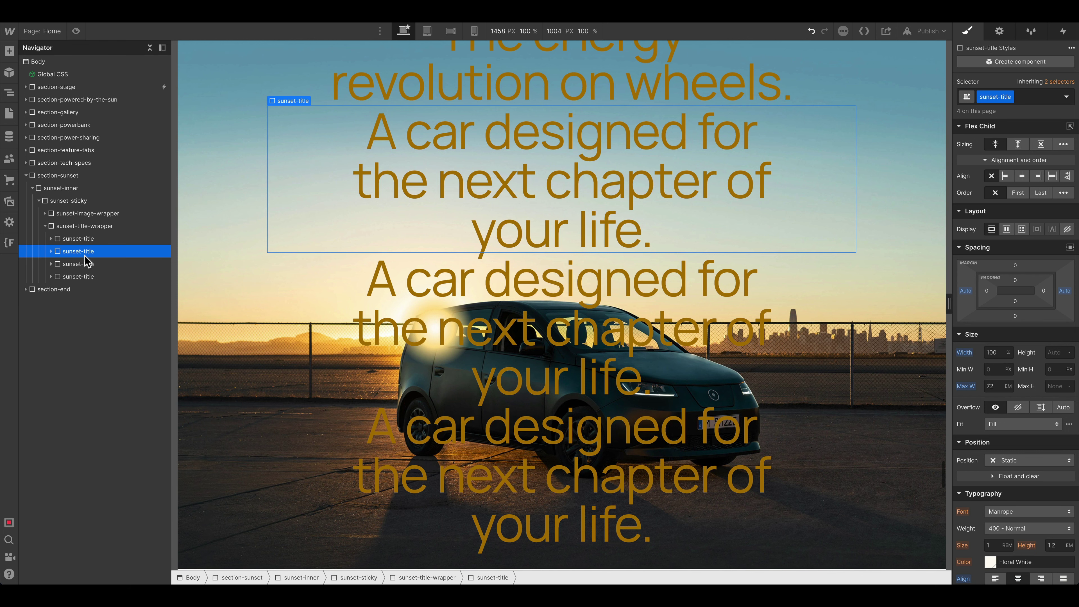
key("ctrl+z")
key("ctrl+z")
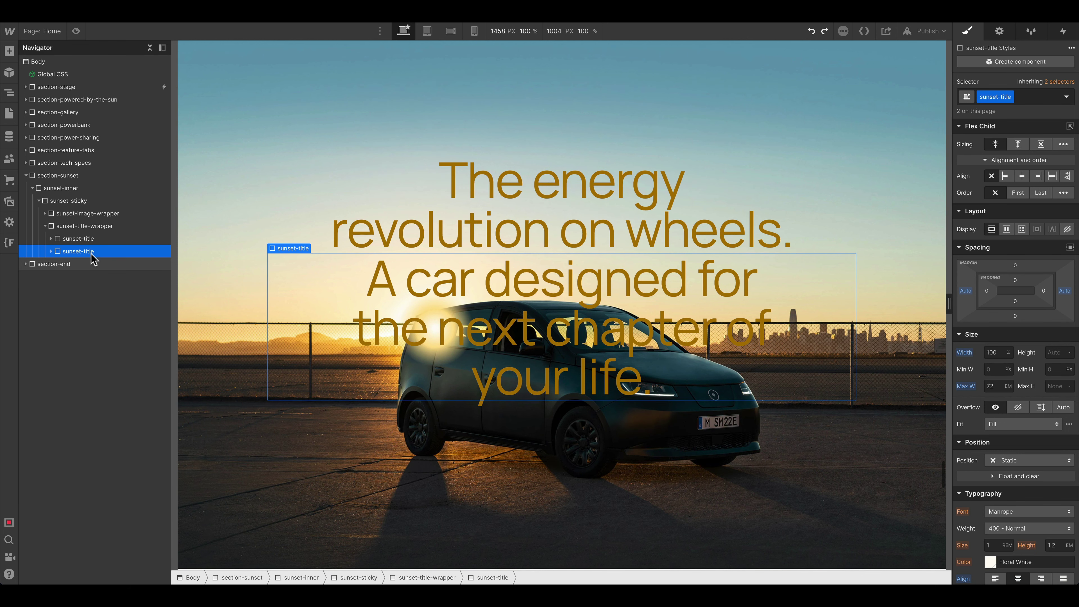
Step: Set the position of the sunset-title class to Absolute
left_click(78, 240)
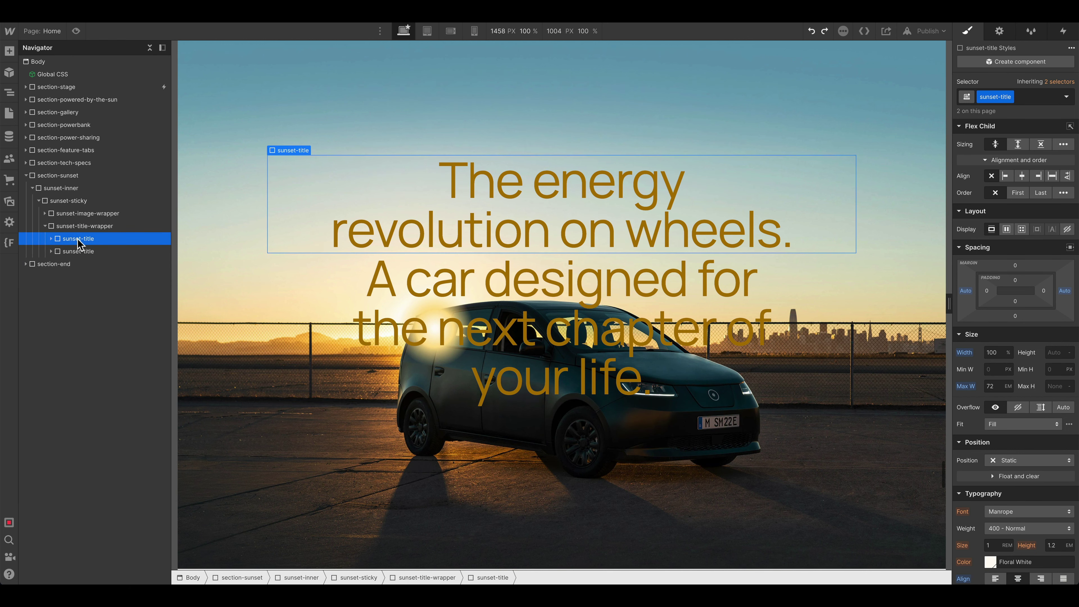
left_click(1015, 460)
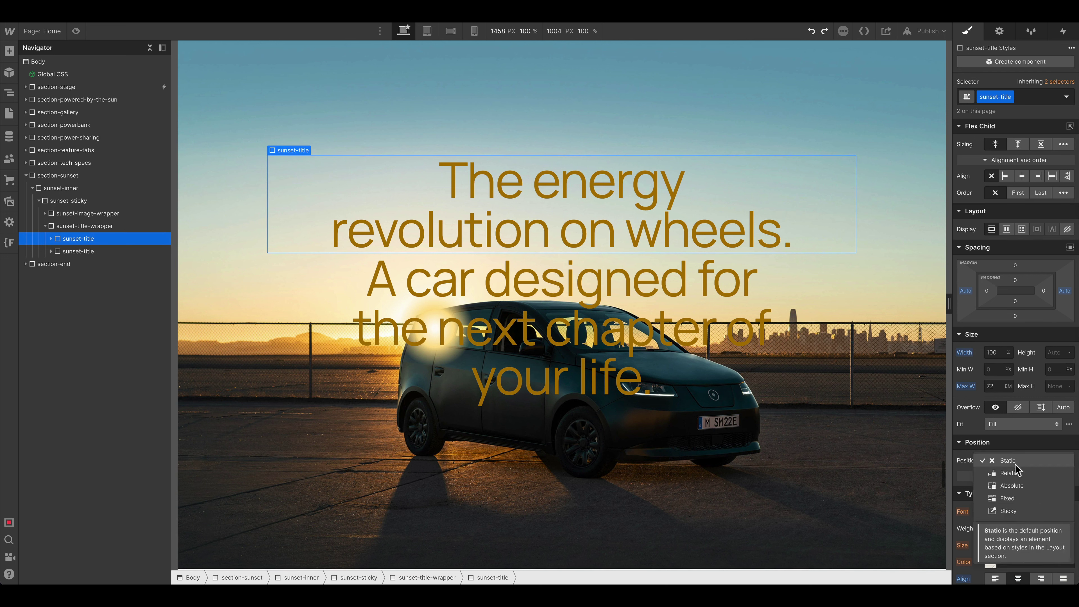
left_click(1017, 487)
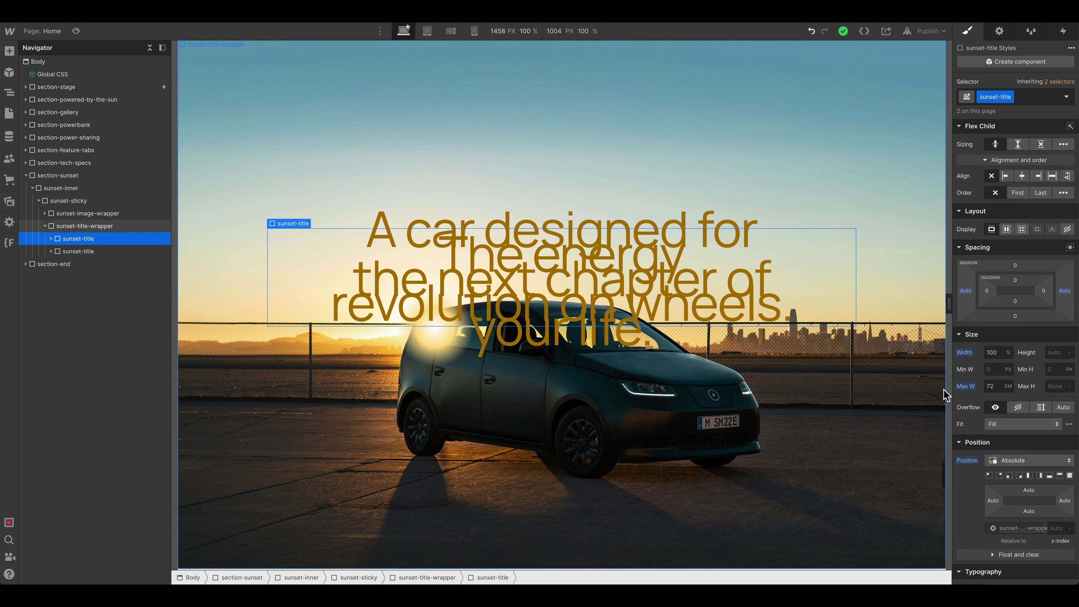
scroll(1030, 466, "down", 4)
Step: Inspect the gutter-outside container nested in the first sunset-title, collapse the branch and reselect that sunset-title
left_click(113, 240)
left_click(88, 251)
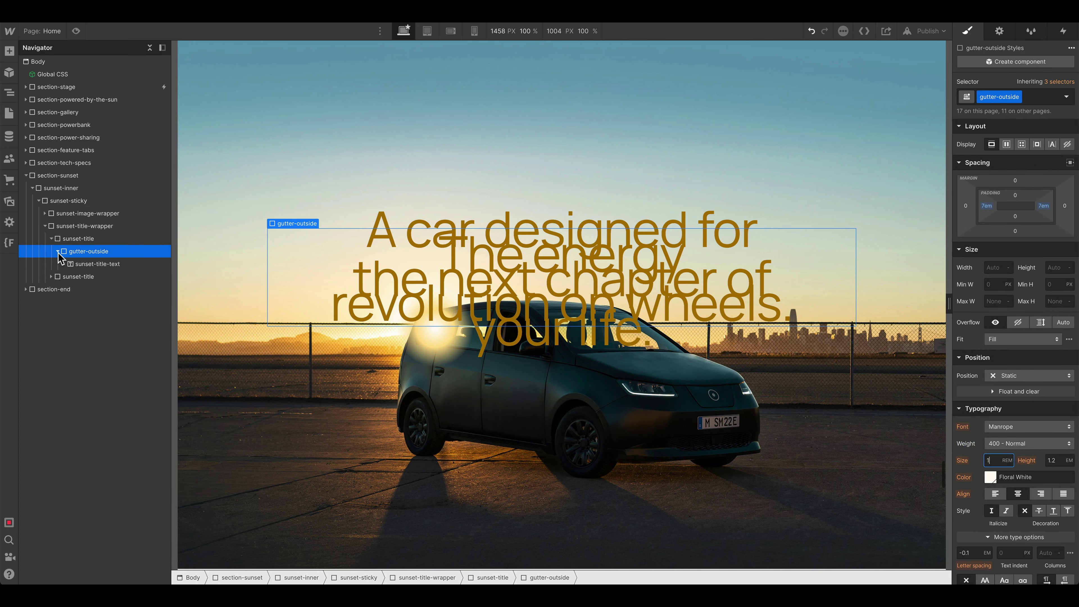
left_click(59, 252)
left_click(75, 239)
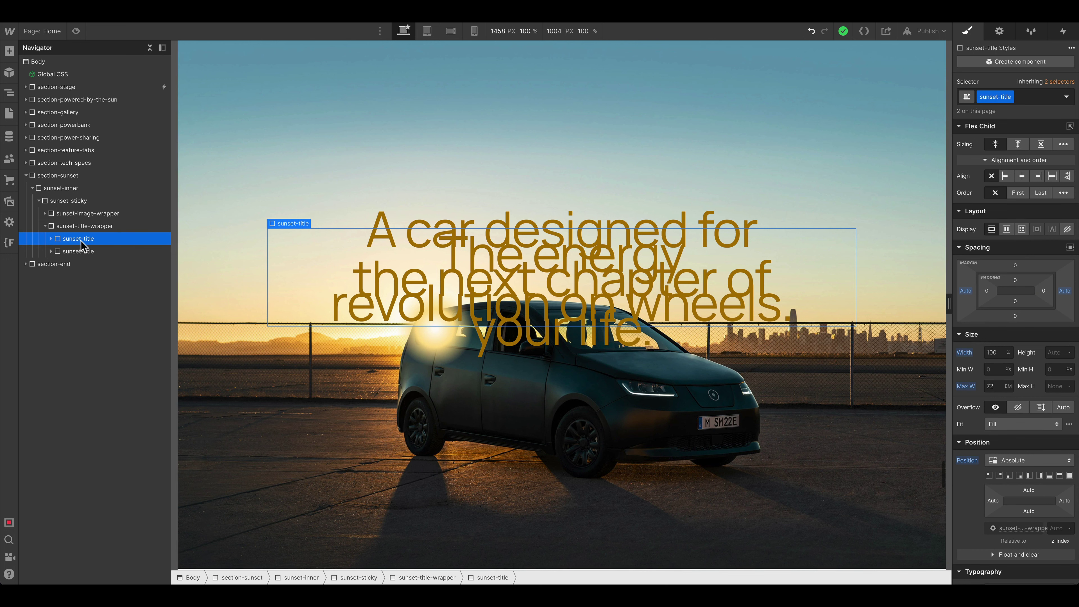
Step: Add combo class 1 to the first sunset-title and combo class 2 to the second sunset-title
left_click(1036, 98)
key("Escape")
left_click(85, 251)
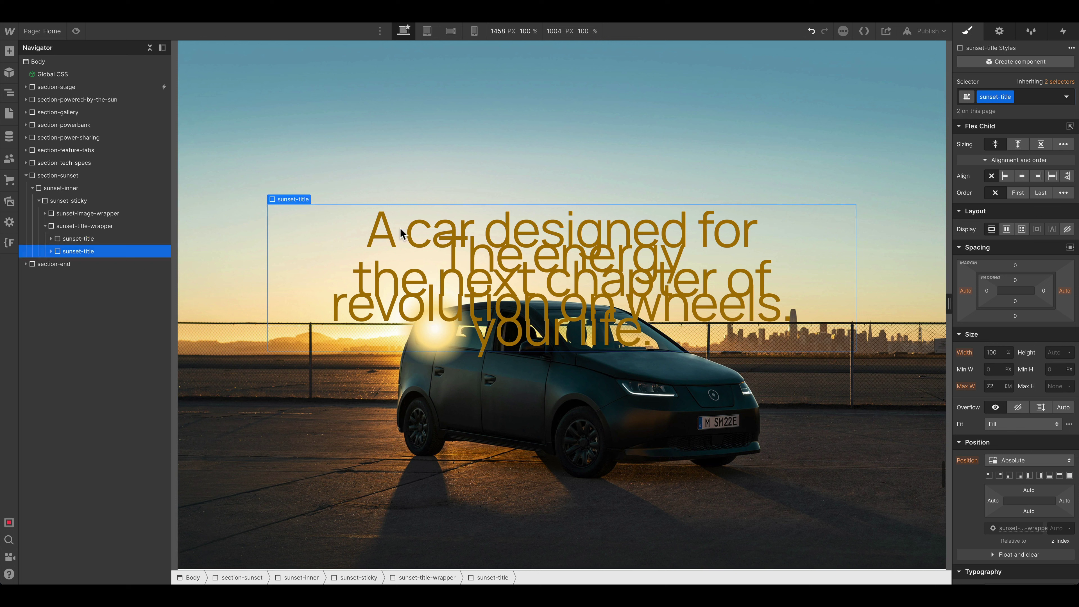
left_click(1036, 99)
type("2")
key("Return")
left_click(94, 239)
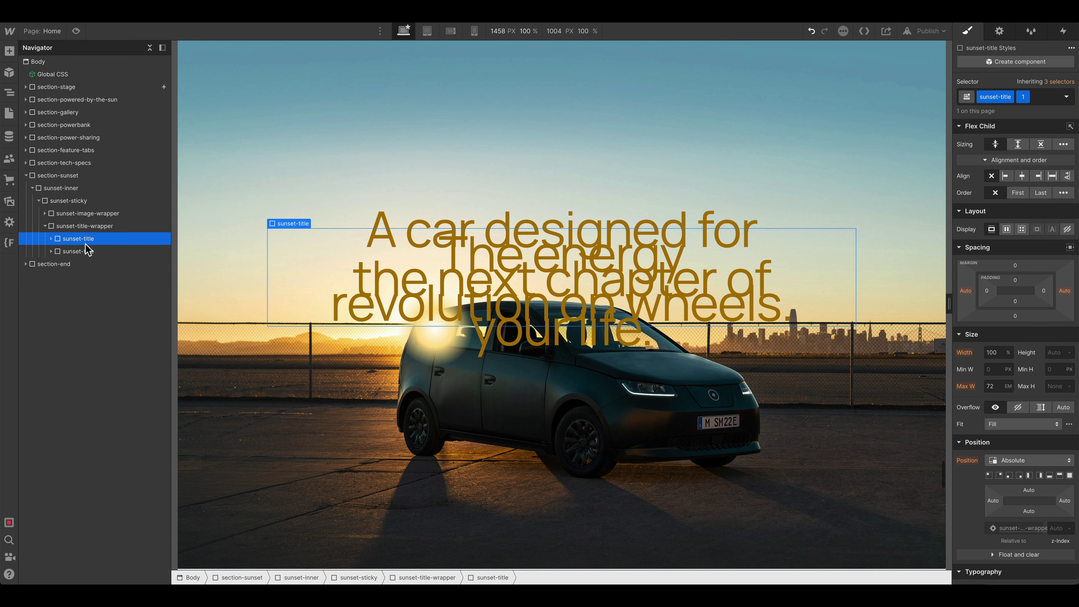
Step: Inspect the text element nested in the second sunset-title, collapse its branch and reselect the first sunset-title
left_click(465, 229)
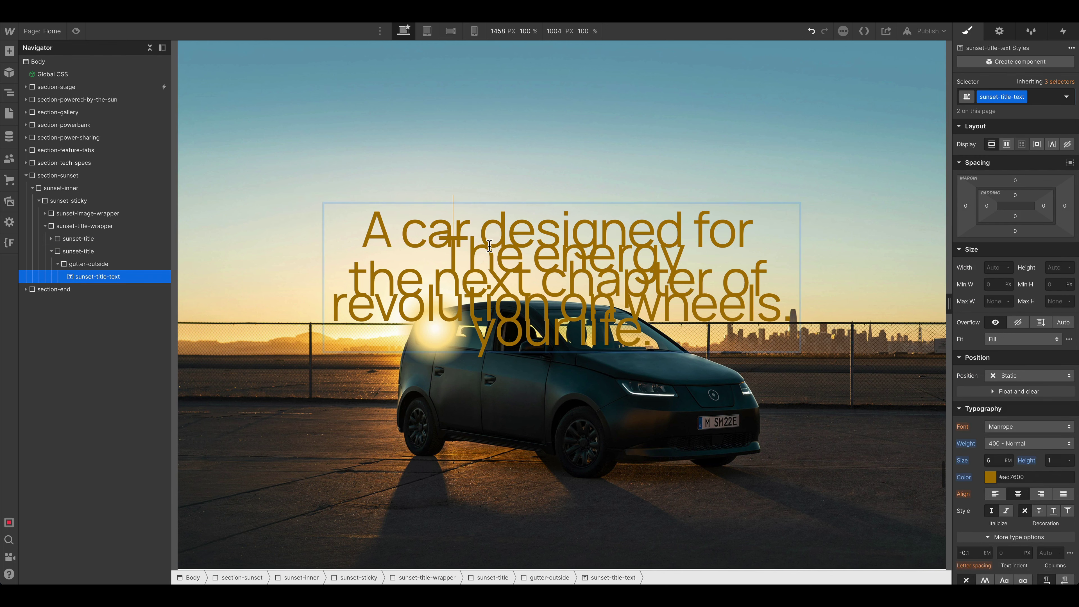
double_click(490, 245)
key("Escape")
left_click(75, 255)
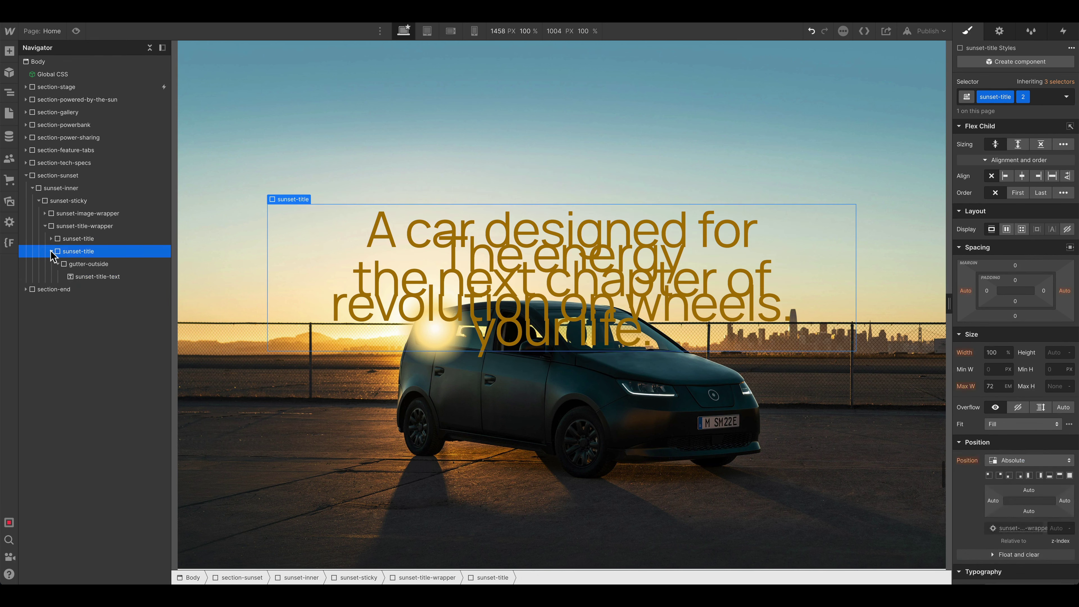
left_click(52, 252)
left_click(76, 241)
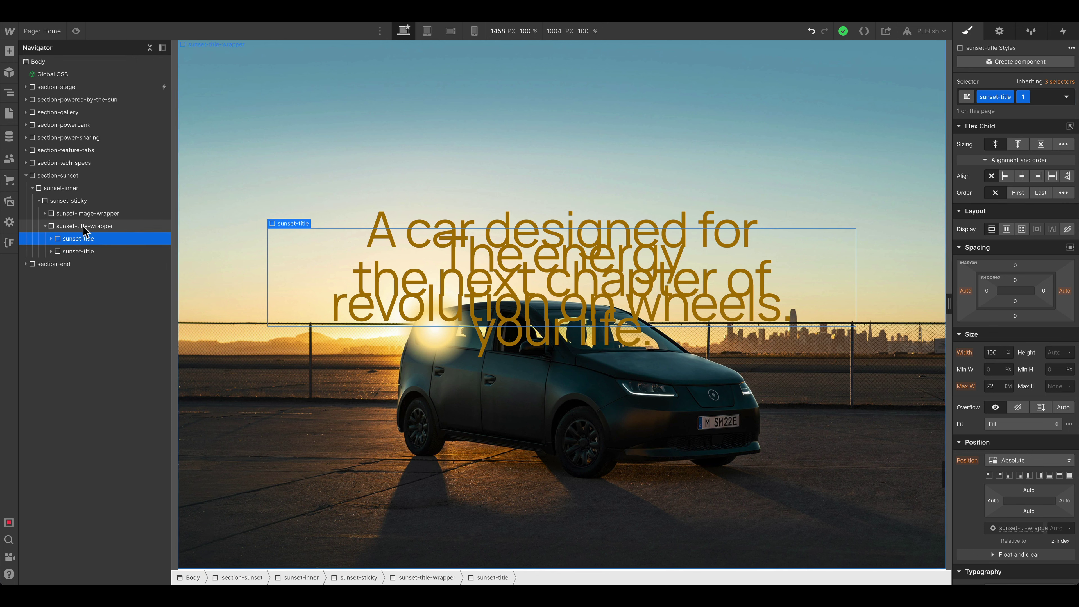
Step: Remove combo class 1 from the first sunset-title, reset the sunset-title class's position and undo both changes
left_click(1041, 107)
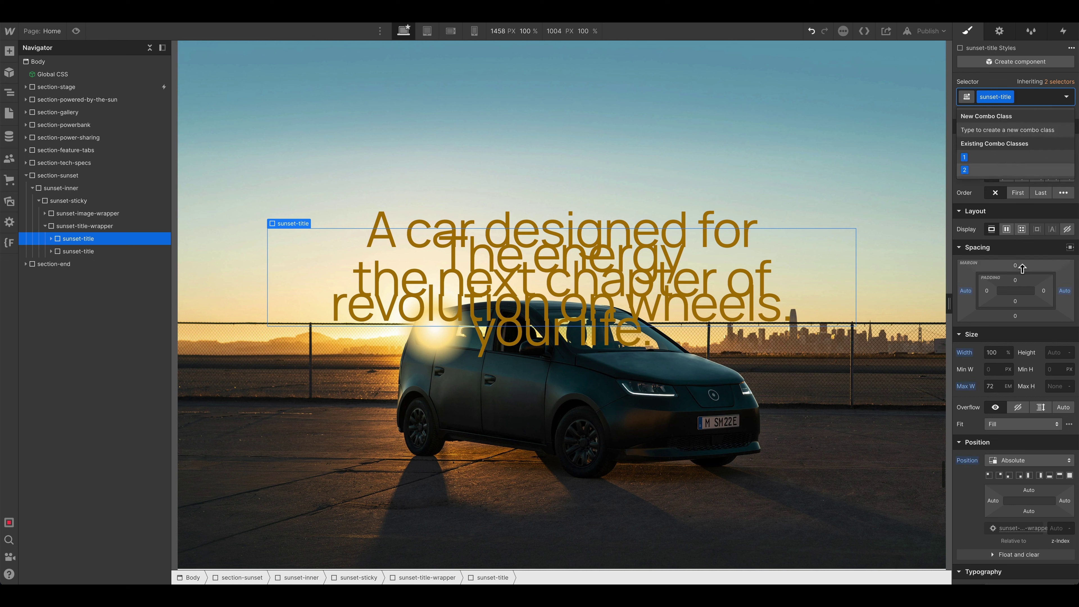
key("BackSpace")
left_click(970, 461, "alt")
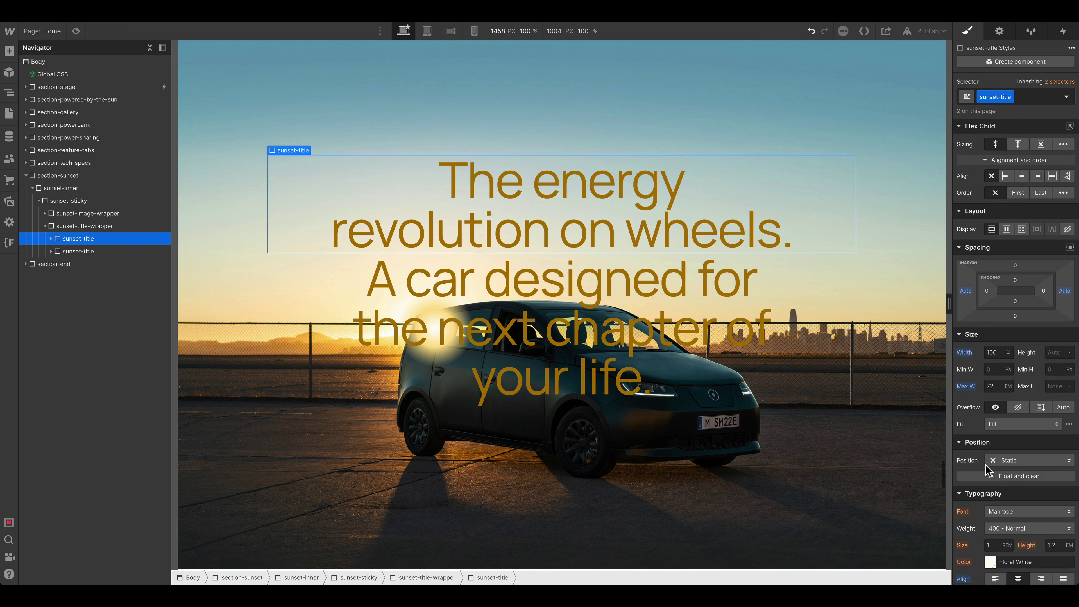
key("ctrl+z")
key("ctrl+z")
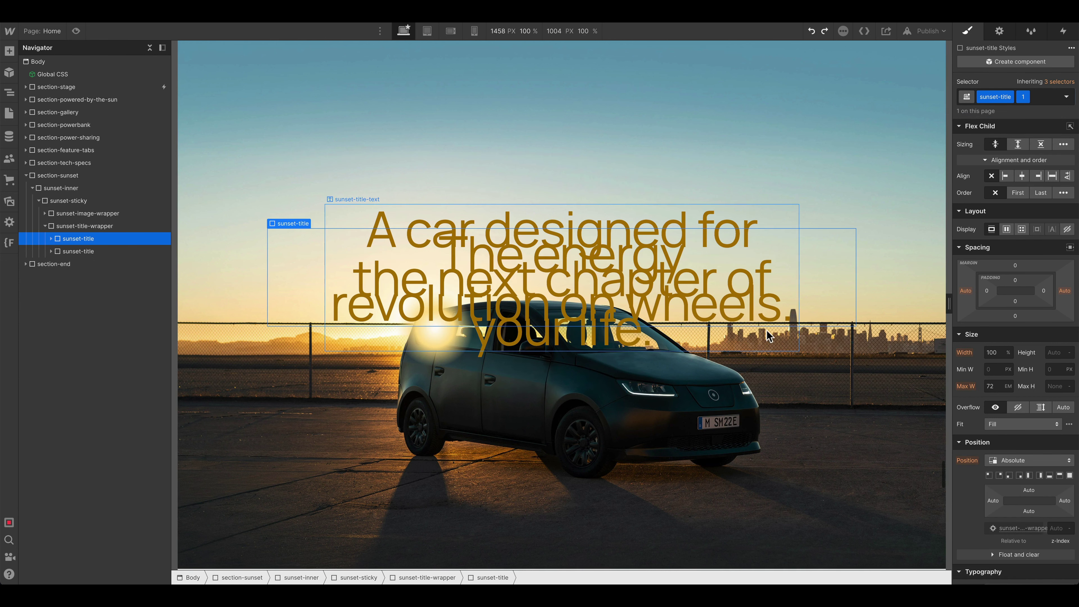
Step: Give sunset-inner a While scrolling in view trigger with the Play scroll animation action
left_click(133, 187)
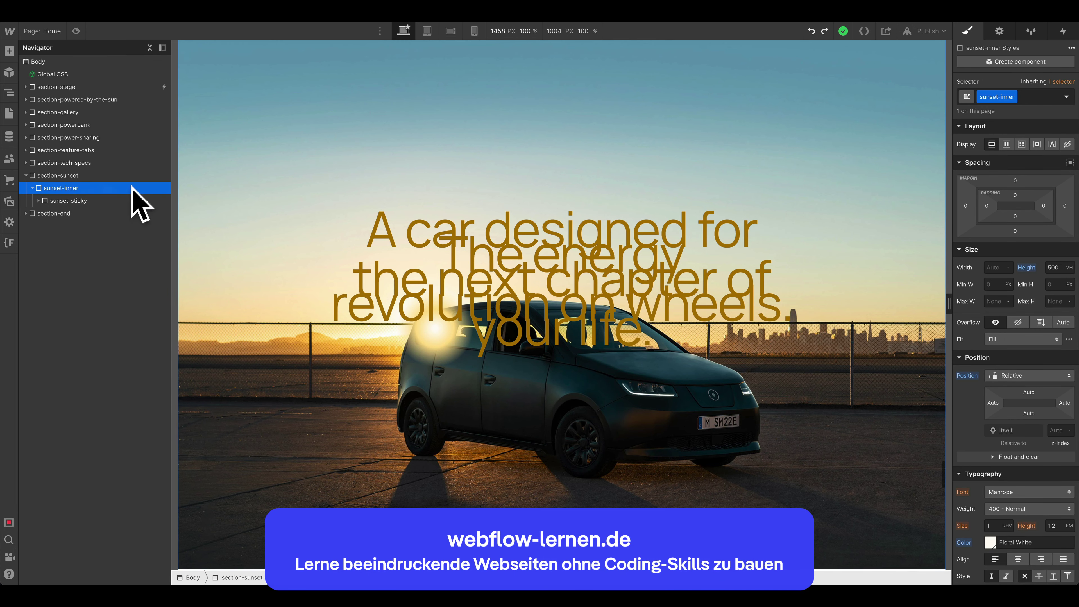
left_click(1063, 31)
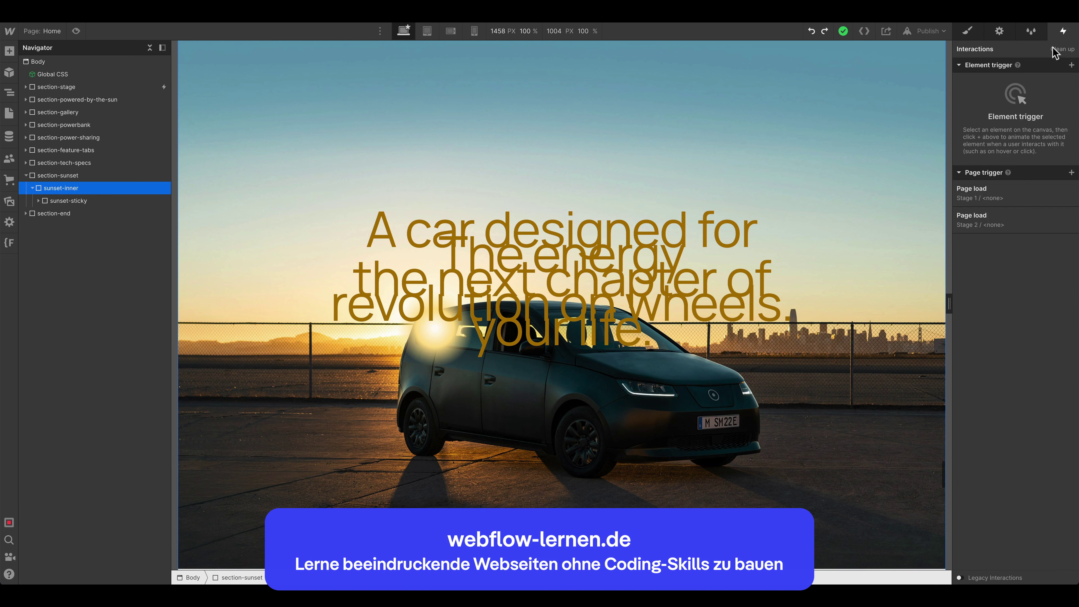
left_click(1072, 65)
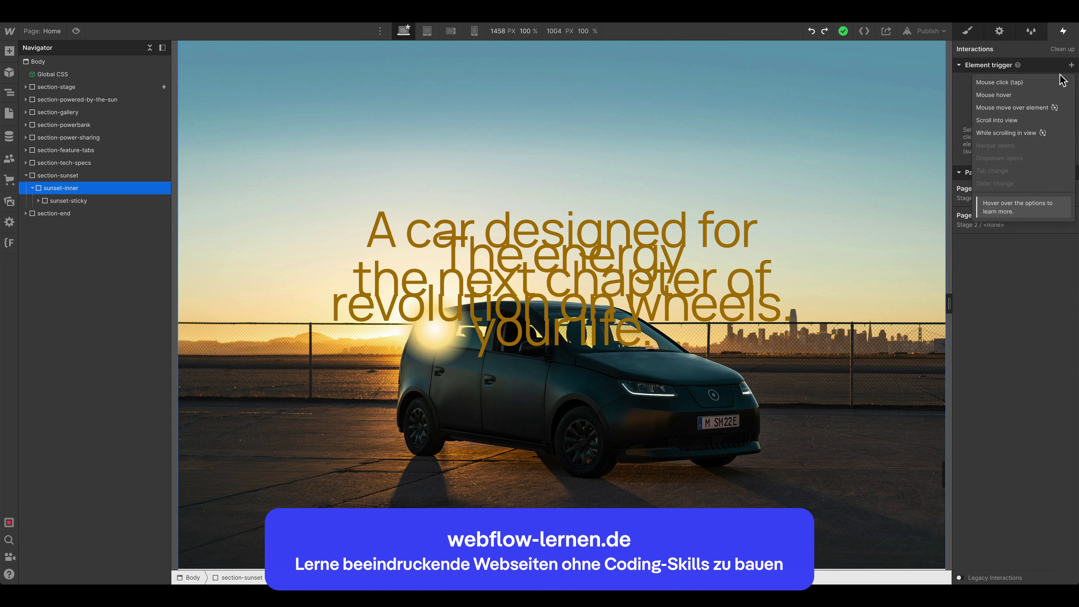
left_click(1033, 134)
left_click(1028, 121)
left_click(1026, 146)
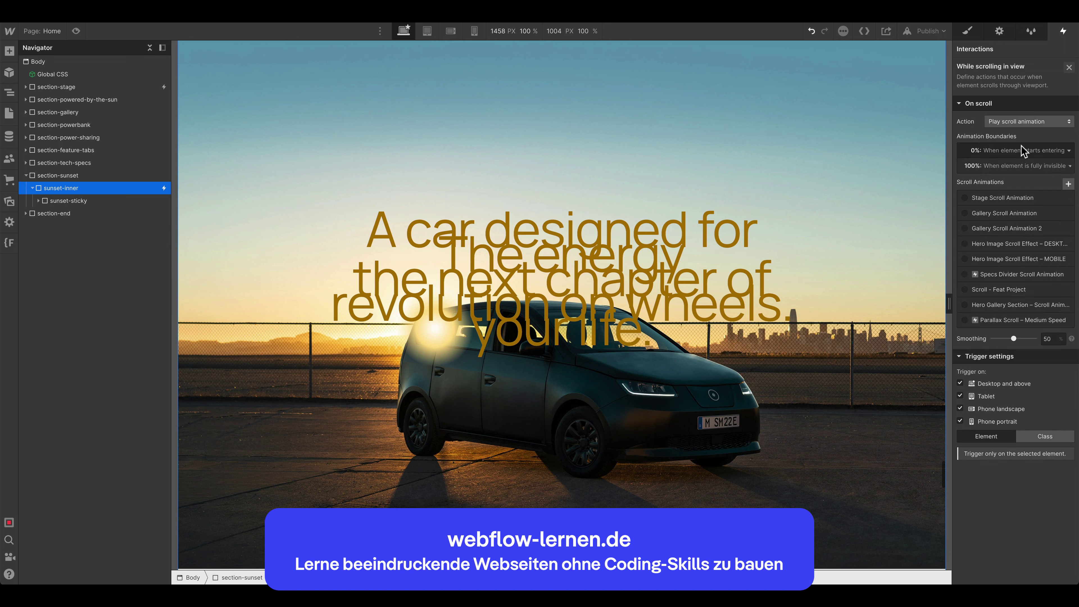
Step: Create a new scroll animation named End Sunset Scroll Animation
left_click(1068, 182)
type("End Sunset Scroll Animation")
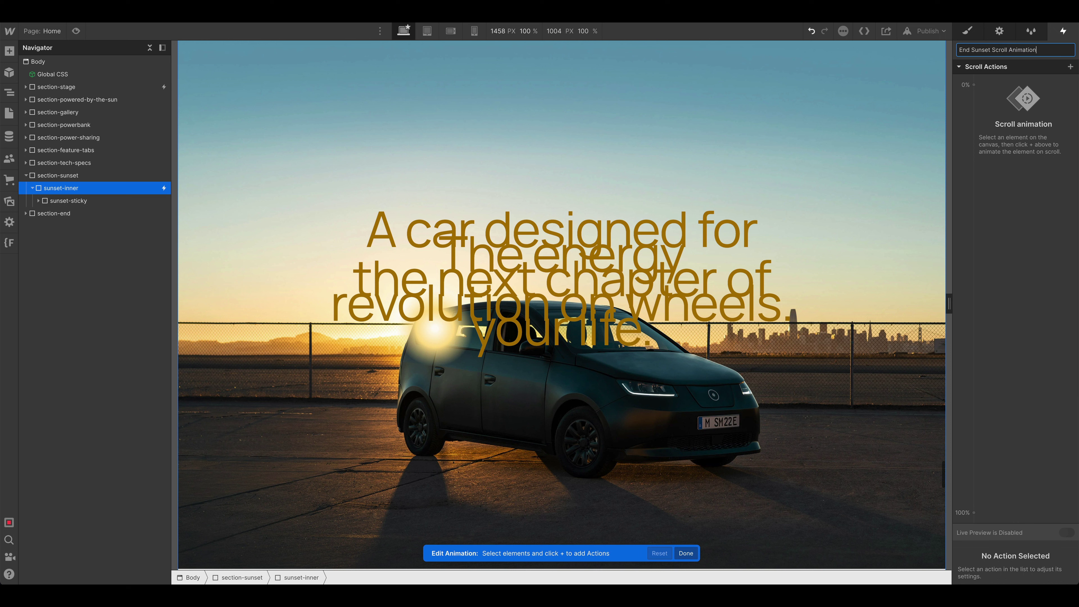
key("Return")
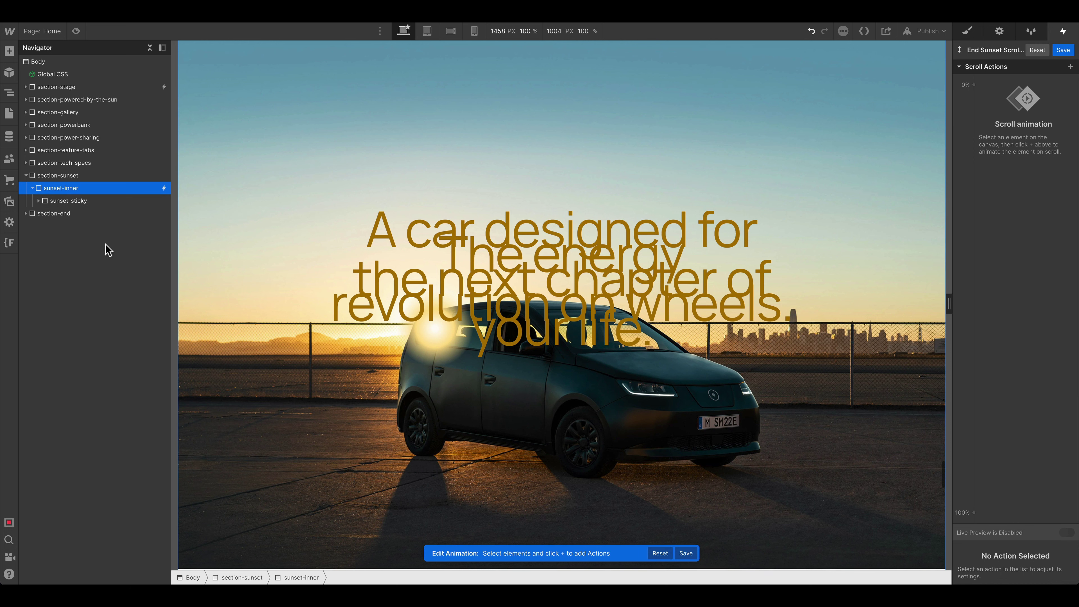
Step: Add a Scale action for sunset-image-wrapper and set its X and Y scale to 3 at the 0% keyframe
left_click(39, 200)
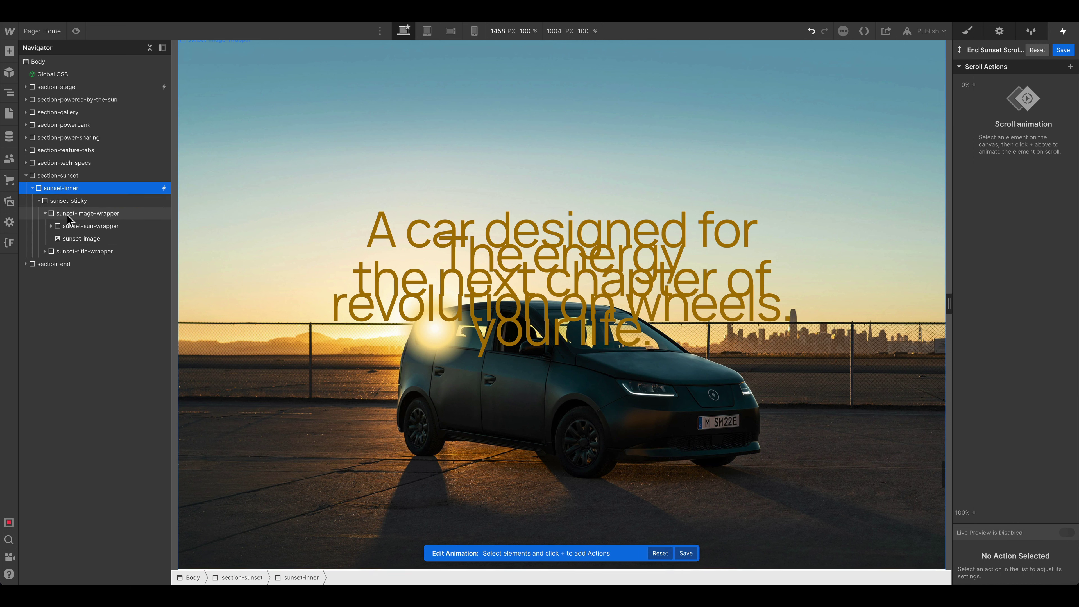
left_click(64, 215)
left_click(45, 214)
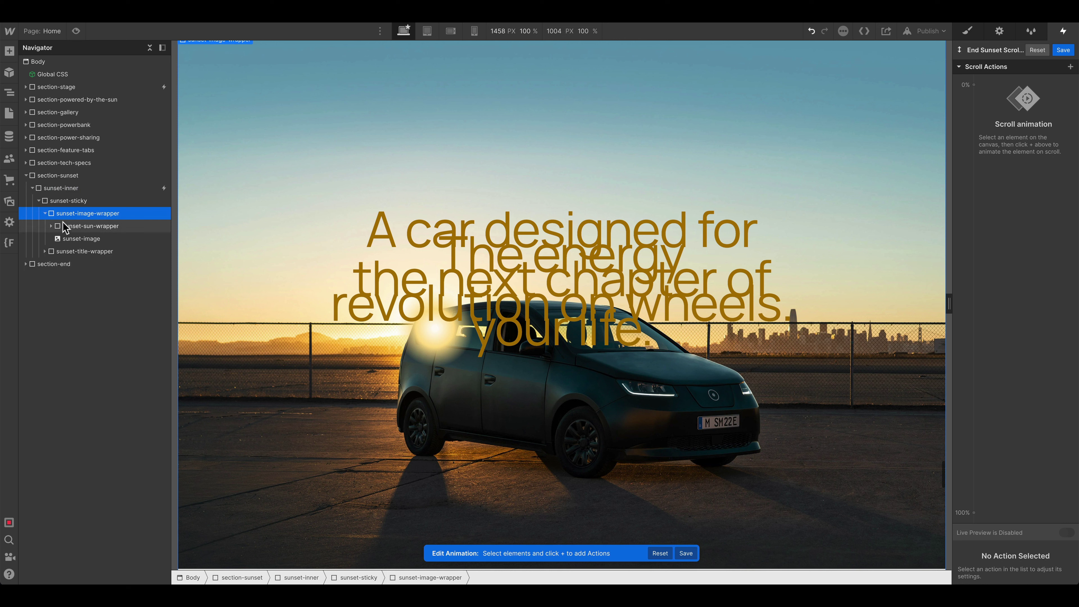
left_click(45, 214)
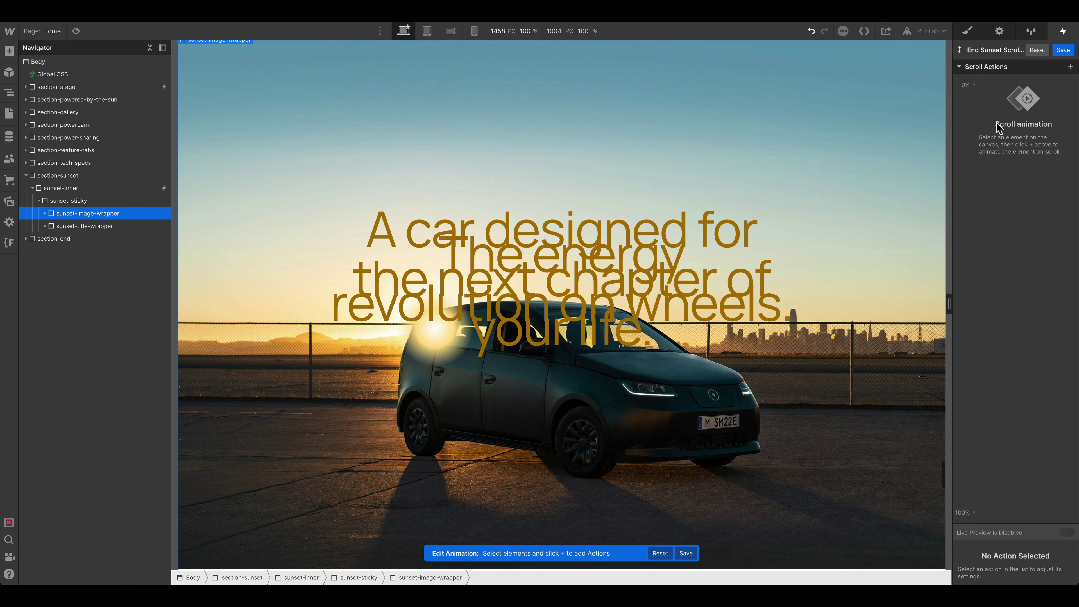
left_click(975, 84)
left_click(988, 129)
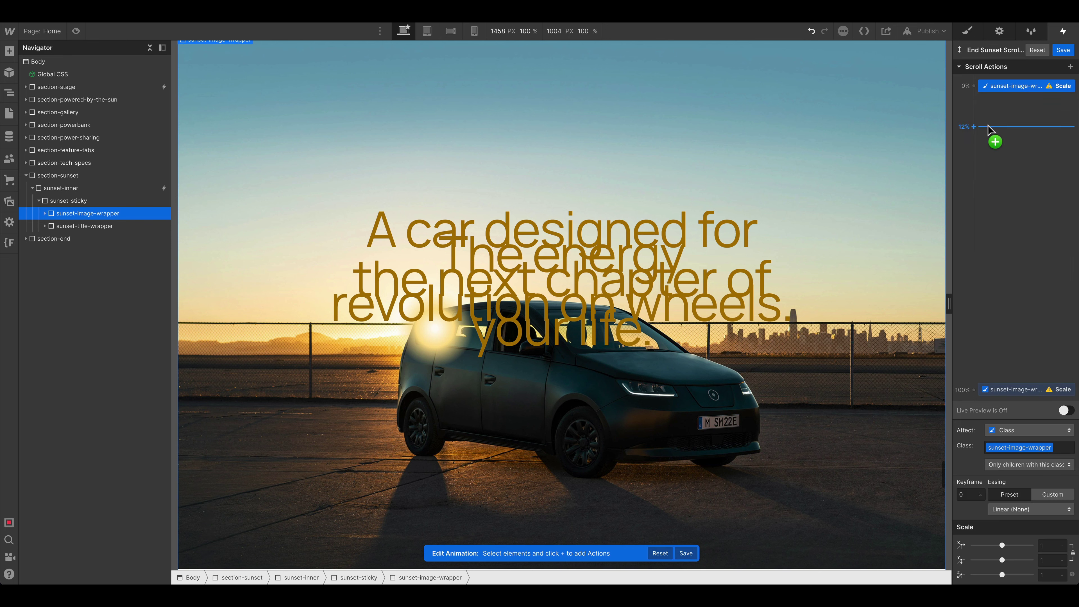
type("3")
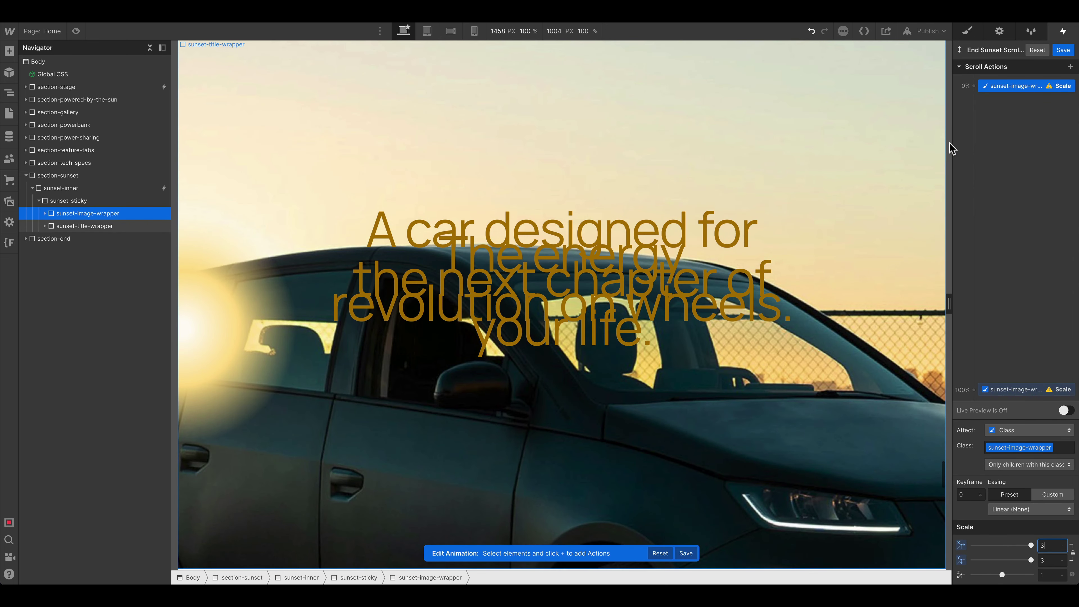
Step: Set the X and Y scale of sunset-image-wrapper to 1 at the 100% keyframe
left_click(1010, 389)
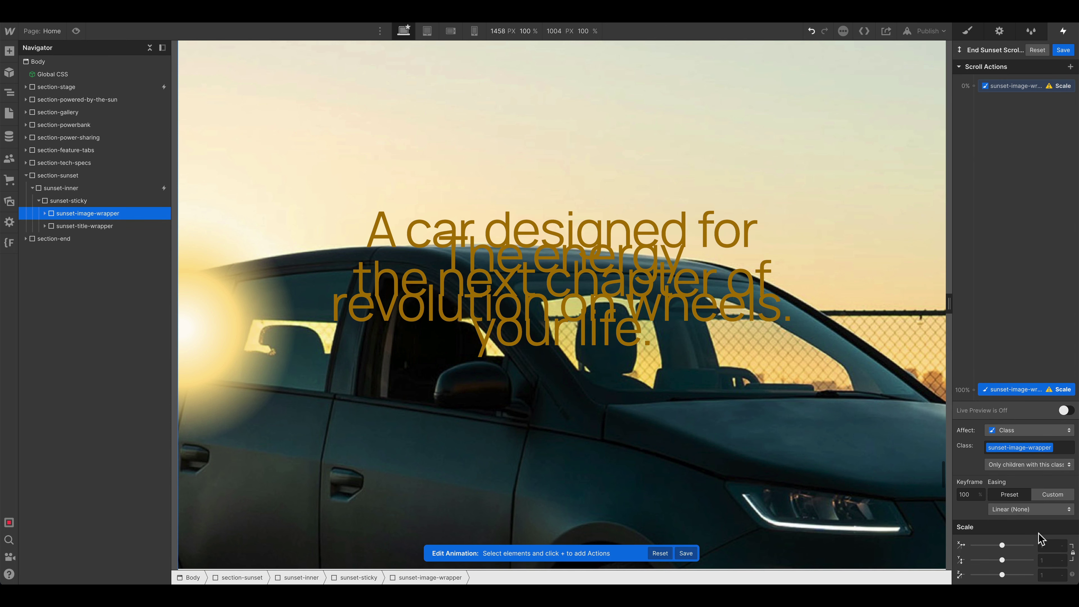
left_click(1044, 545)
left_click_drag(1010, 390, 1011, 384)
Step: Turn on Live Preview and examine the scaling through the sunset section, noting the animation percentage where the sticky area starts scrolling away
left_click(1066, 410)
scroll(728, 340, "down", 3)
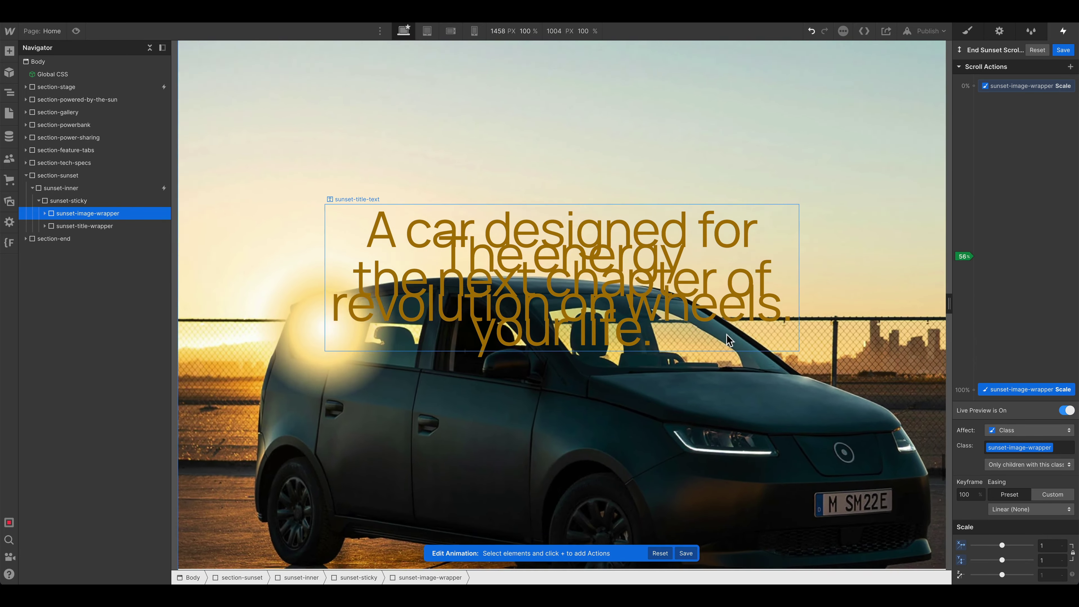
scroll(729, 340, "down", 10)
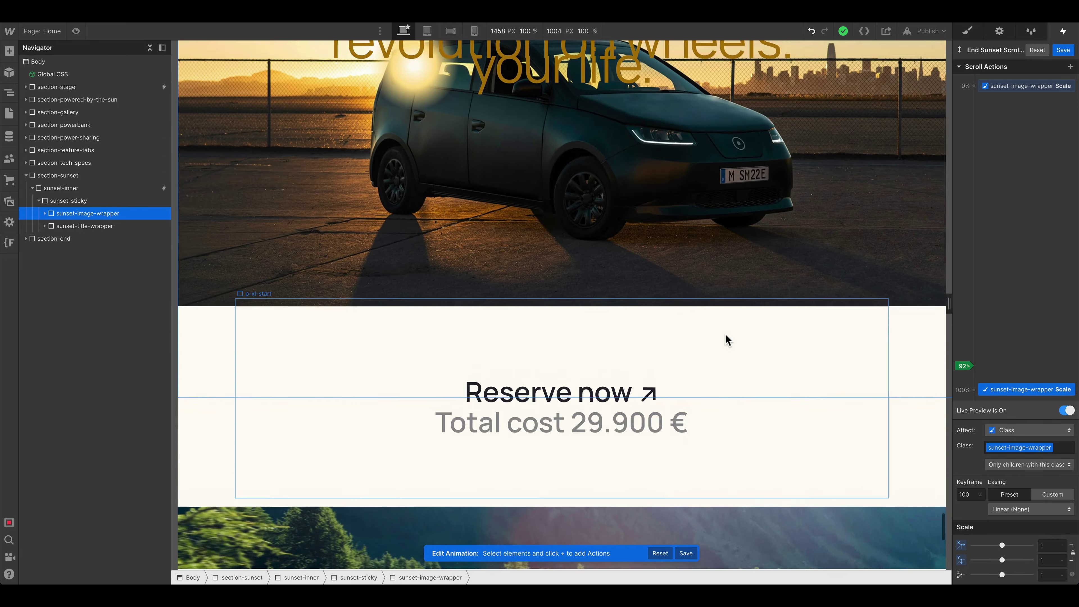
scroll(728, 340, "up", 5)
scroll(572, 248, "down", 2)
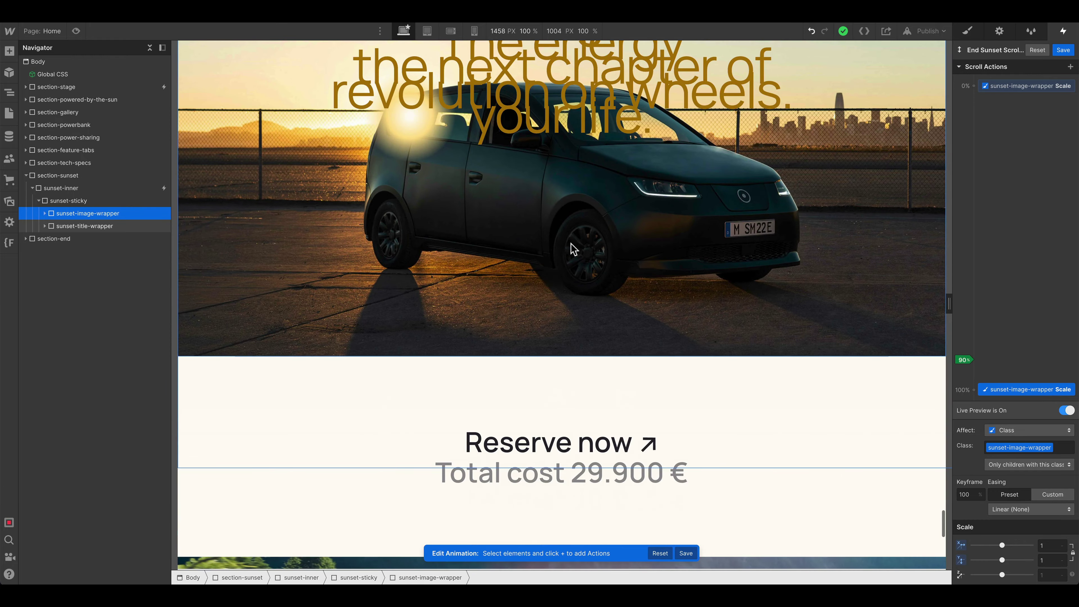
scroll(552, 272, "down", 5)
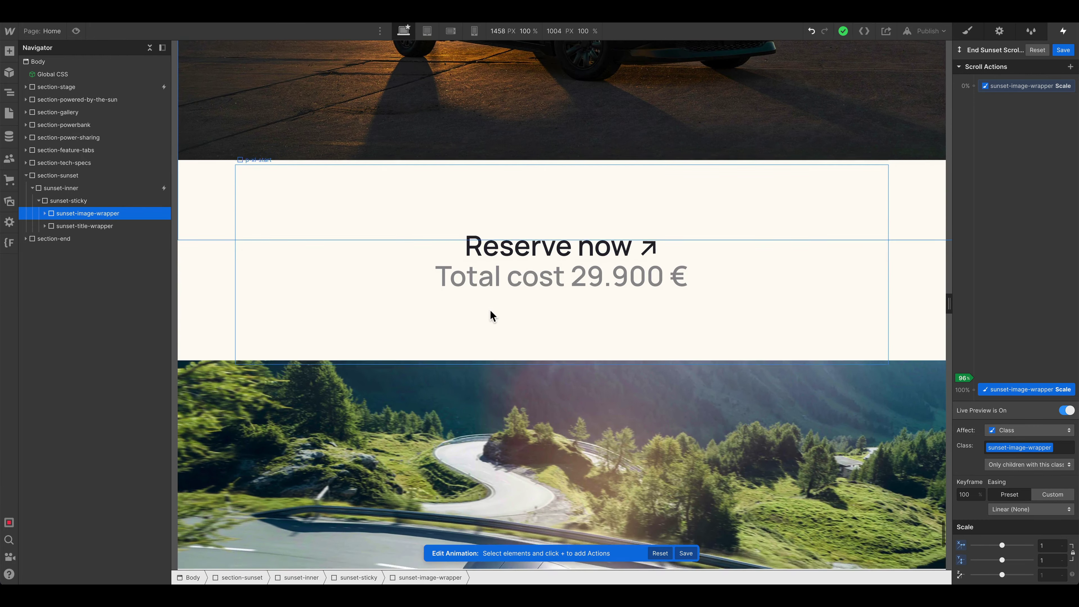
scroll(438, 127, "up", 8)
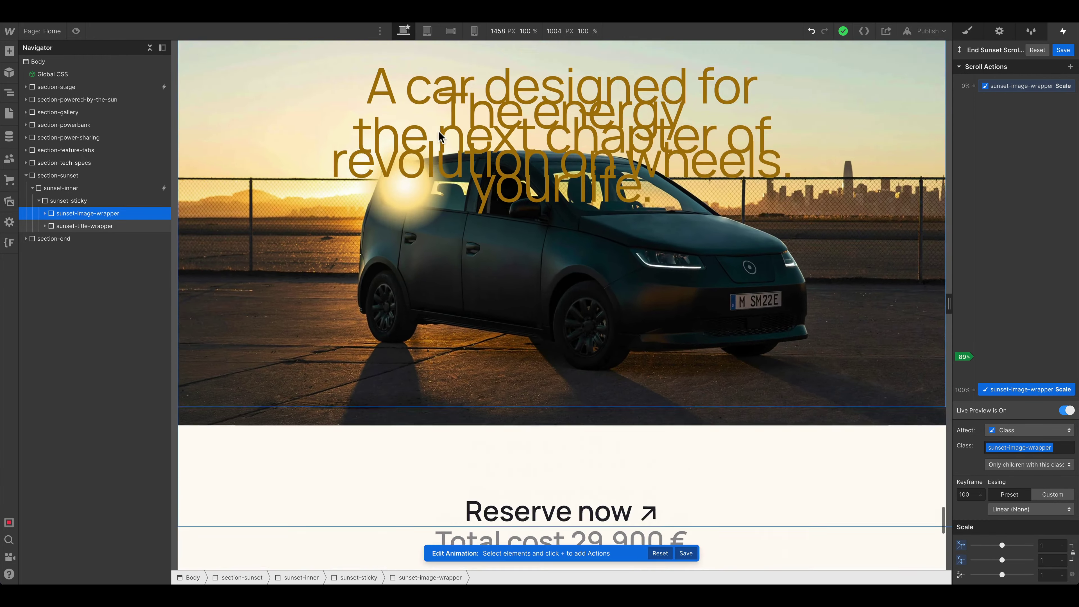
scroll(439, 133, "up", 5)
scroll(442, 144, "down", 1)
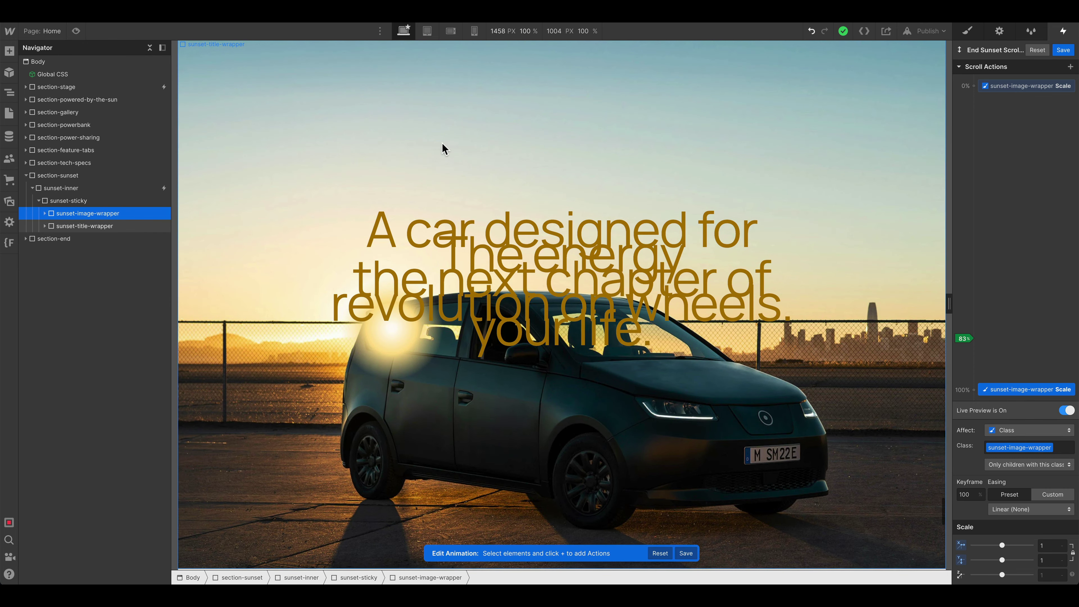
scroll(445, 181, "down", 1)
scroll(445, 181, "up", 2)
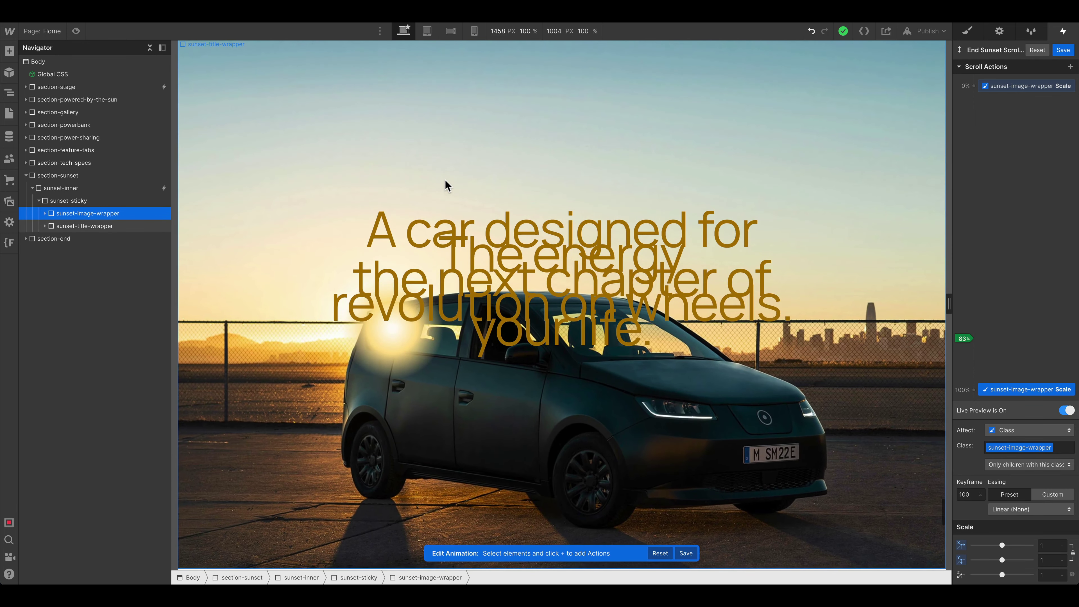
scroll(445, 181, "down", 1)
scroll(445, 183, "up", 1)
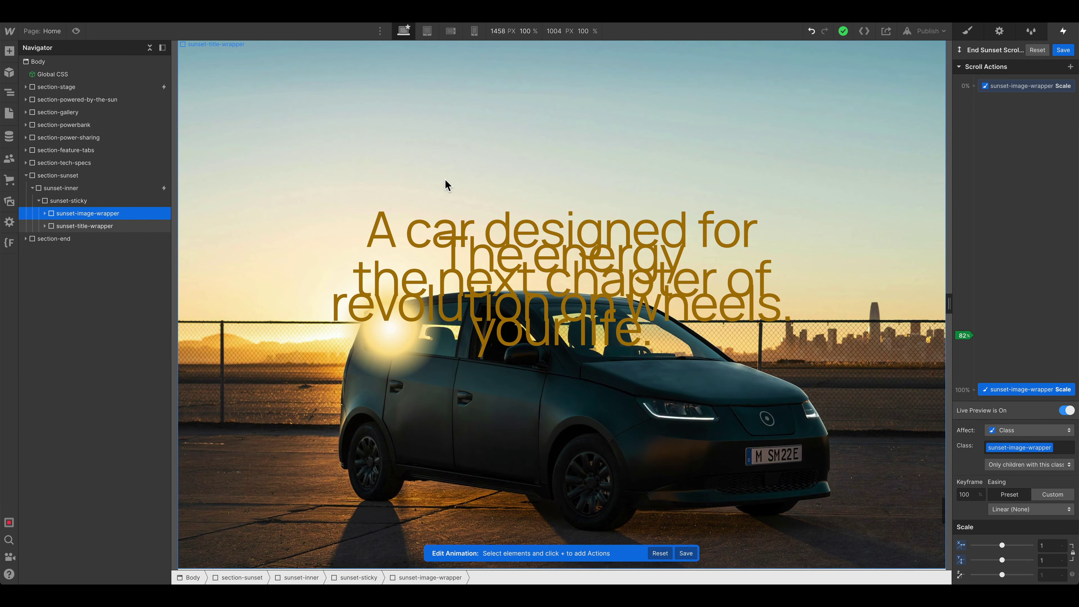
scroll(445, 180, "down", 1)
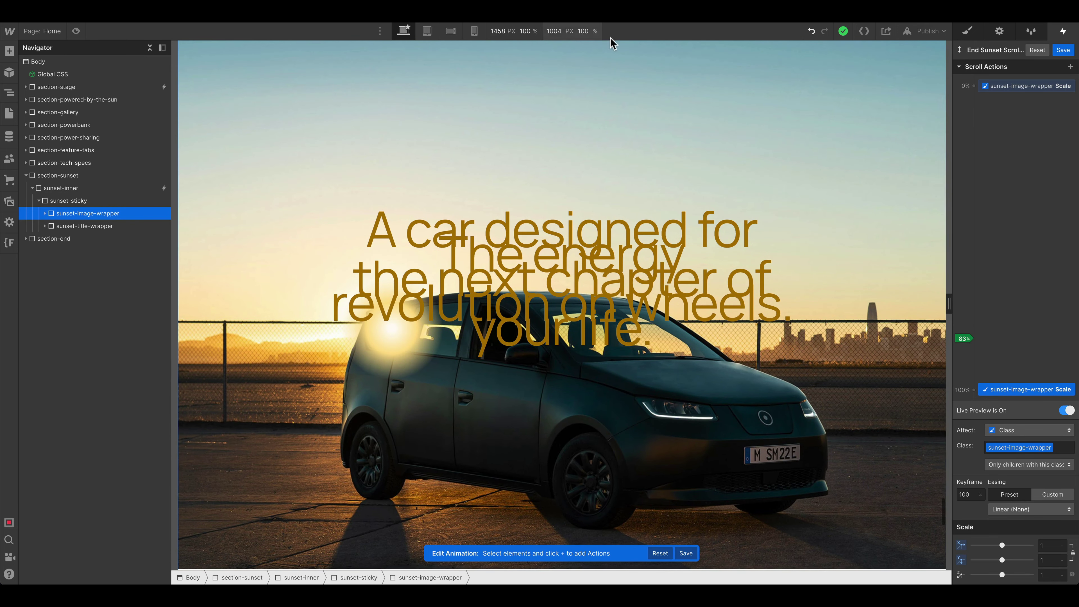
scroll(595, 106, "down", 3)
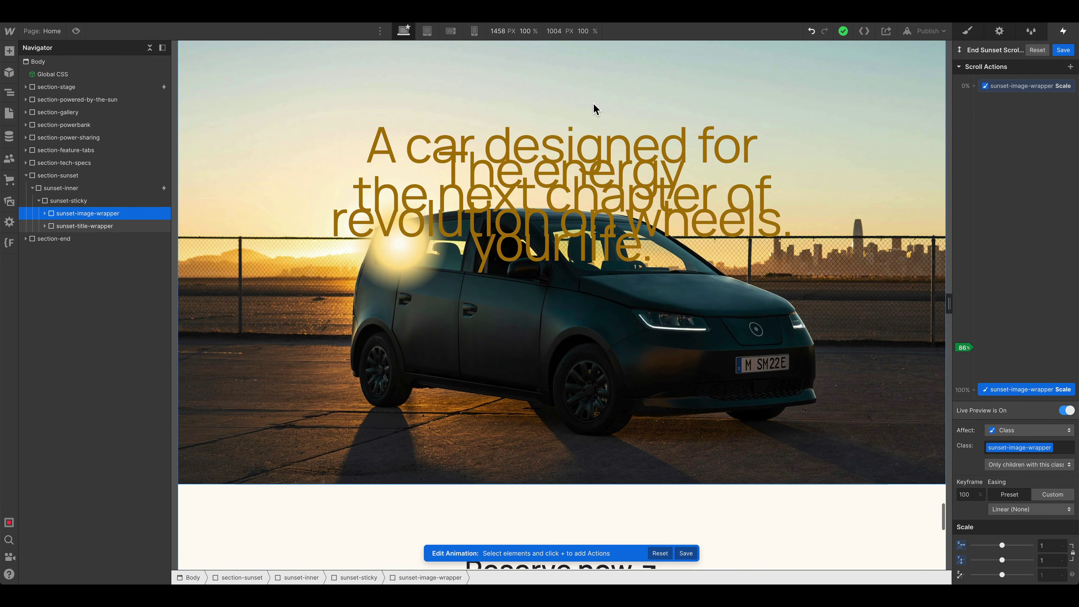
scroll(693, 471, "up", 4)
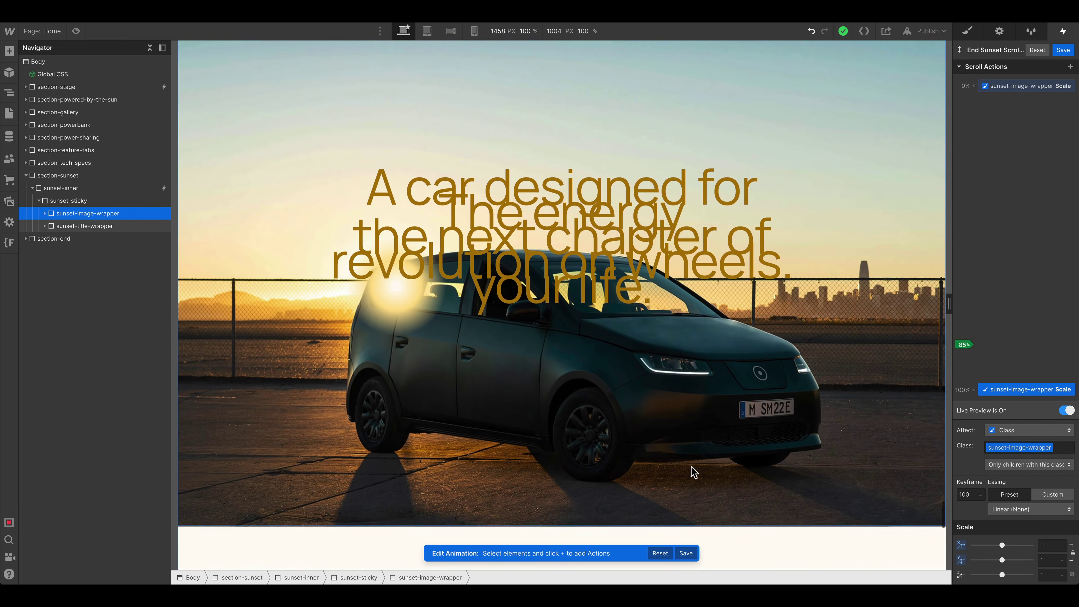
Step: Shift the closing Scale keyframe of sunset-image-wrapper to 83%
scroll(846, 523, "down", 1)
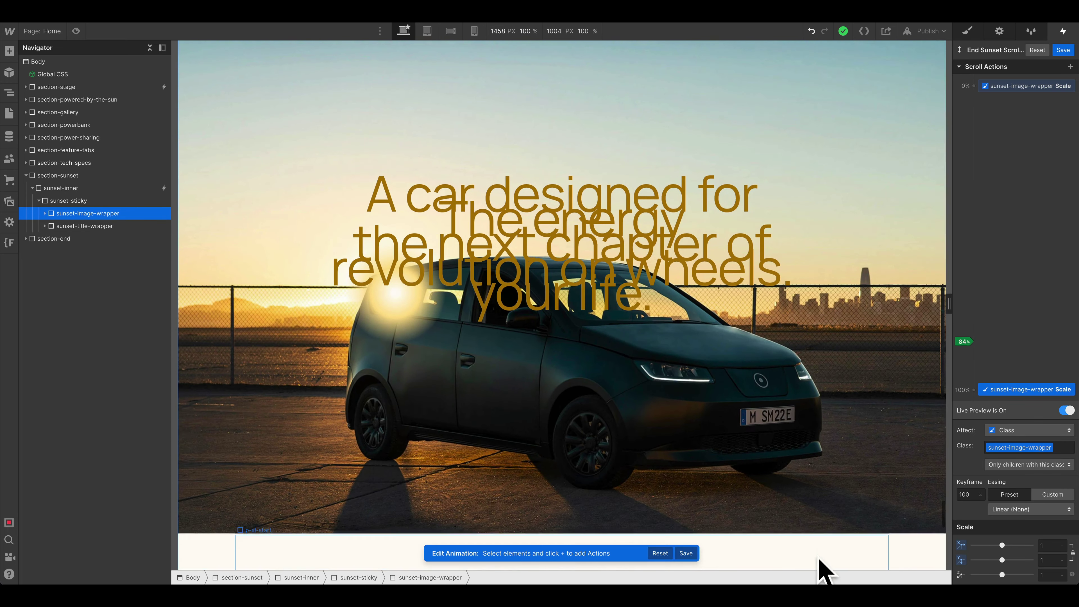
scroll(816, 557, "down", 2)
left_click_drag(1008, 397, 1006, 331)
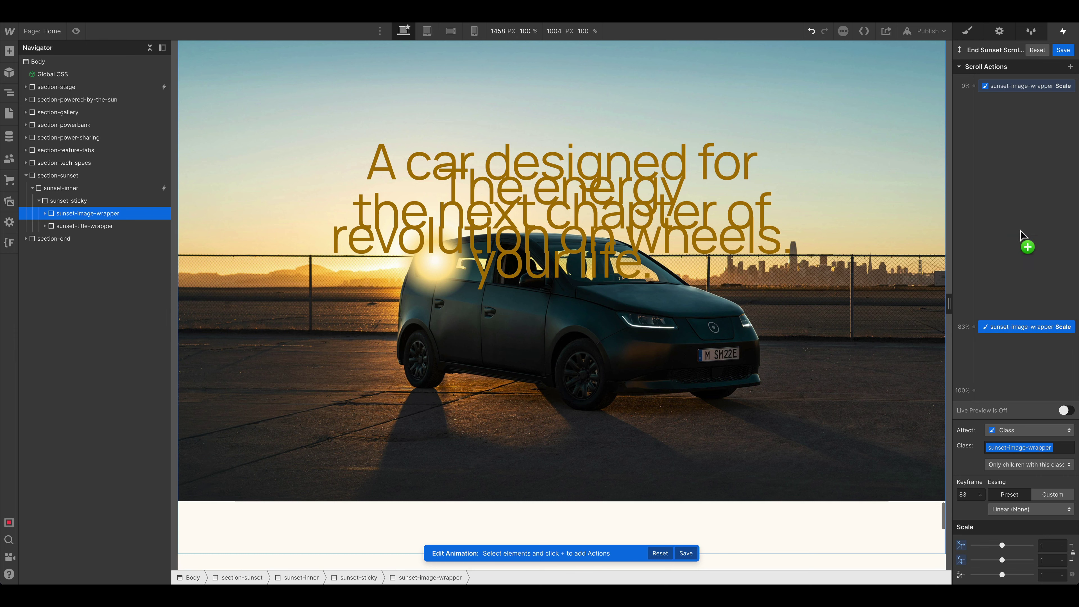
Step: Add a Move action for sunset-image-wrapper at the 0% keyframe with X at 90 VW and Y at -80 VH
left_click(1009, 87)
left_click(973, 86)
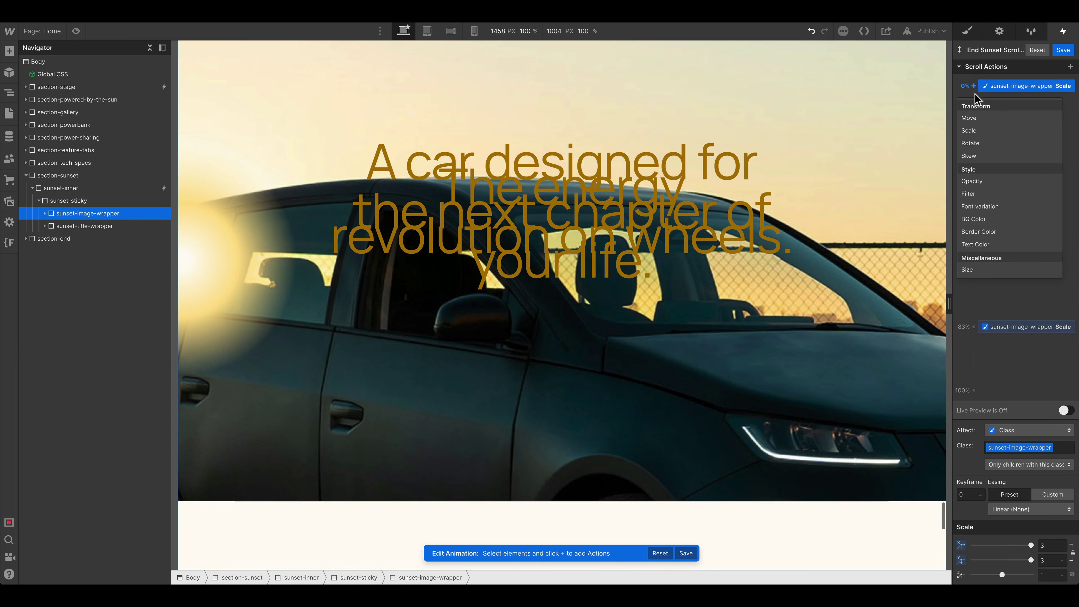
left_click(977, 118)
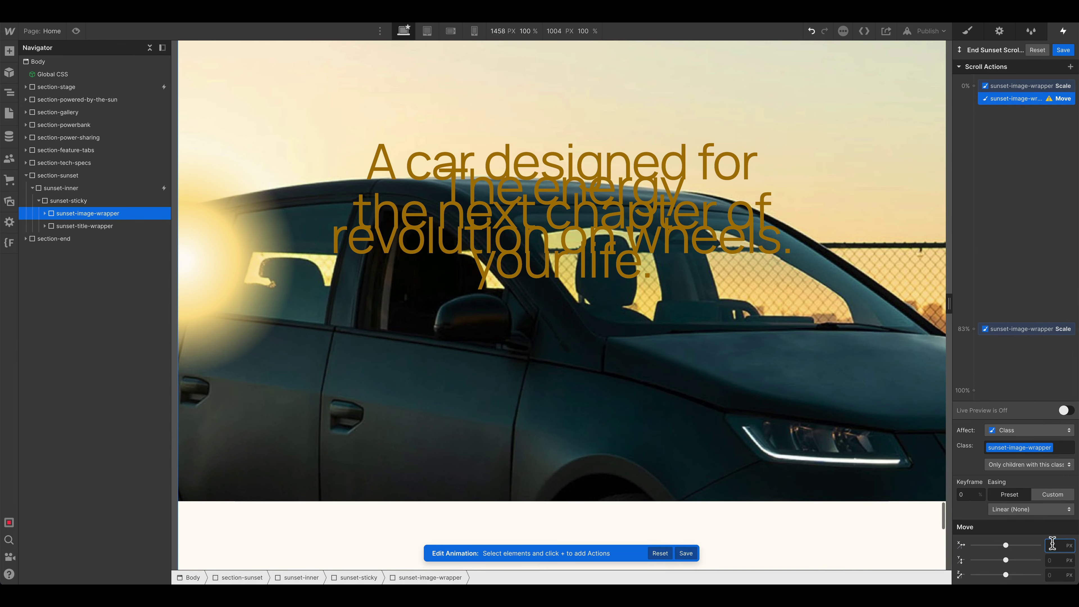
key("Return")
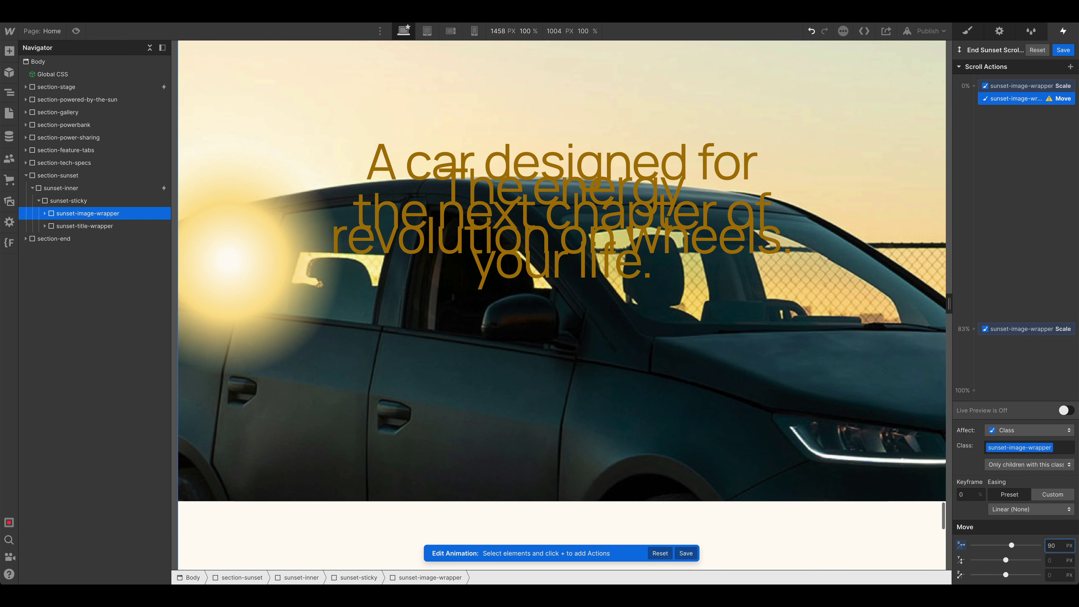
type("vw")
key("Return")
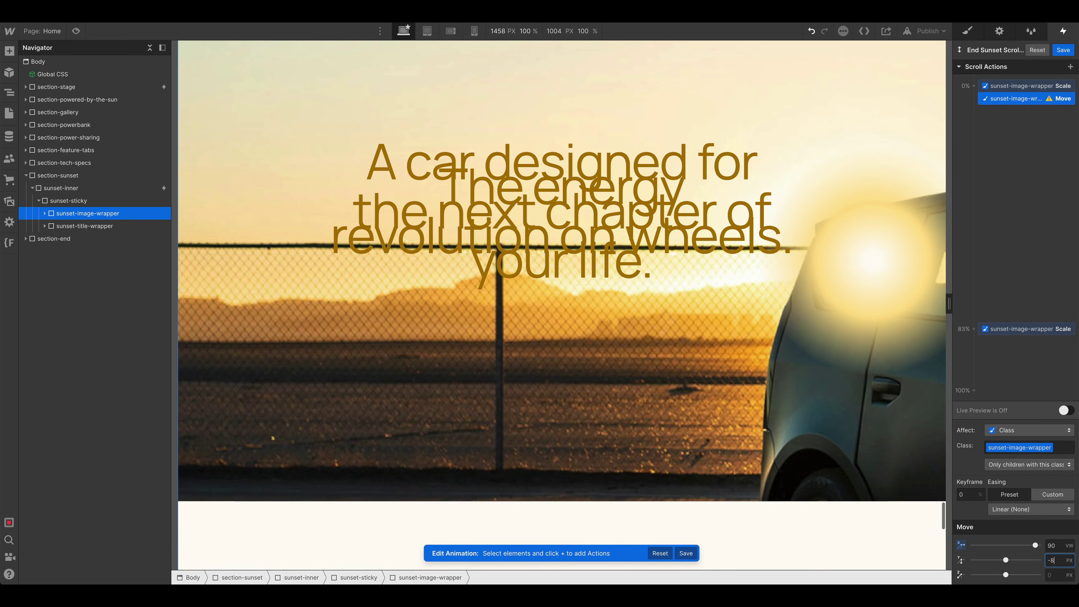
type("-80vh")
key("Return")
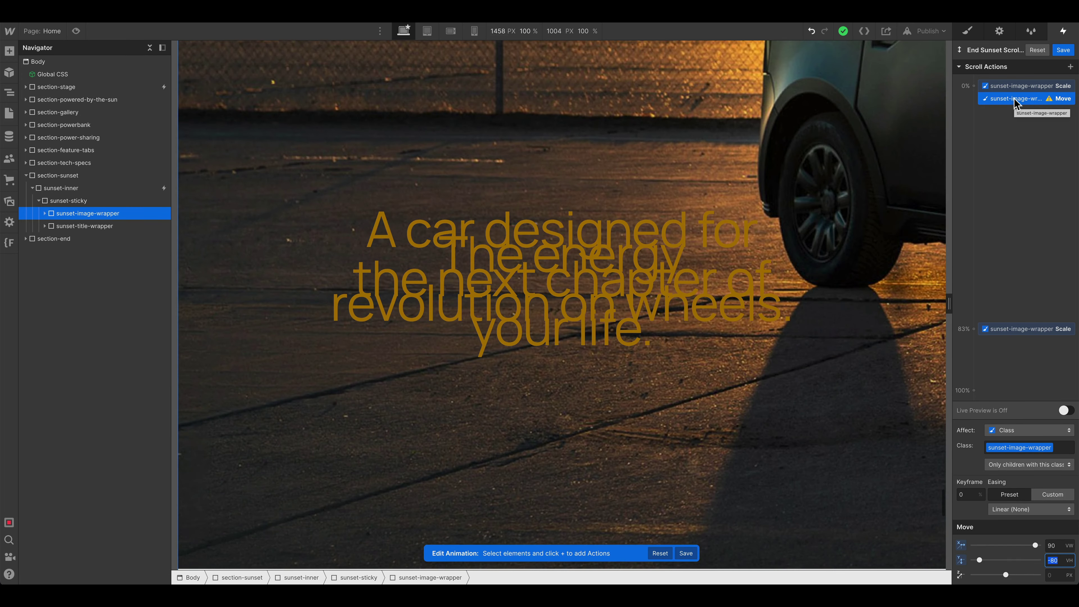
Step: Duplicate the sunset-image-wrapper Move action to the 83% keyframe with X and Y at 0, and preview the movement live
right_click(1021, 102)
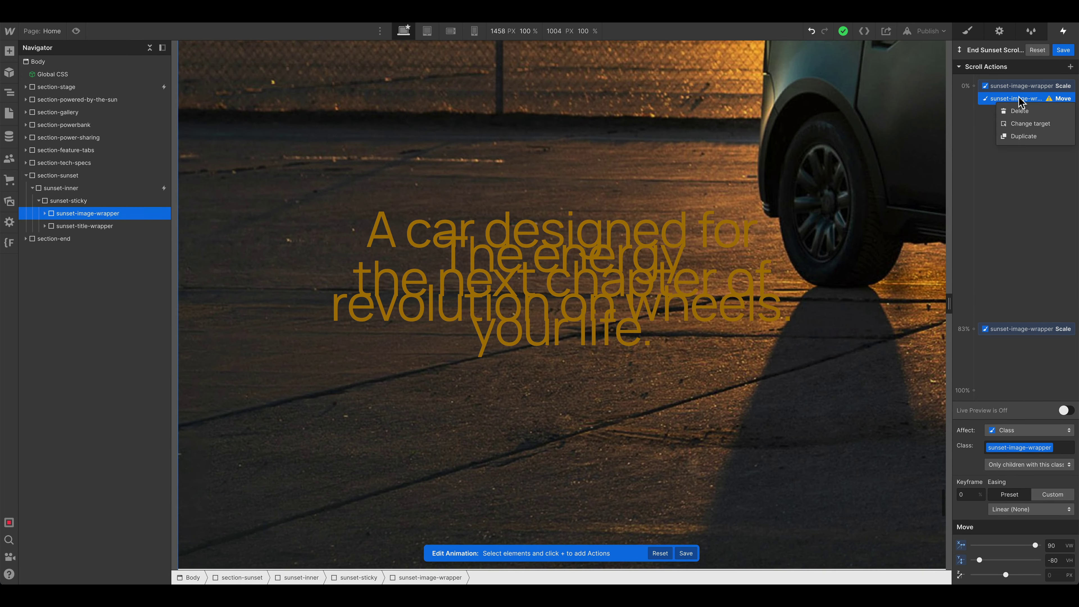
left_click(1022, 136)
left_click_drag(1007, 115, 1007, 186)
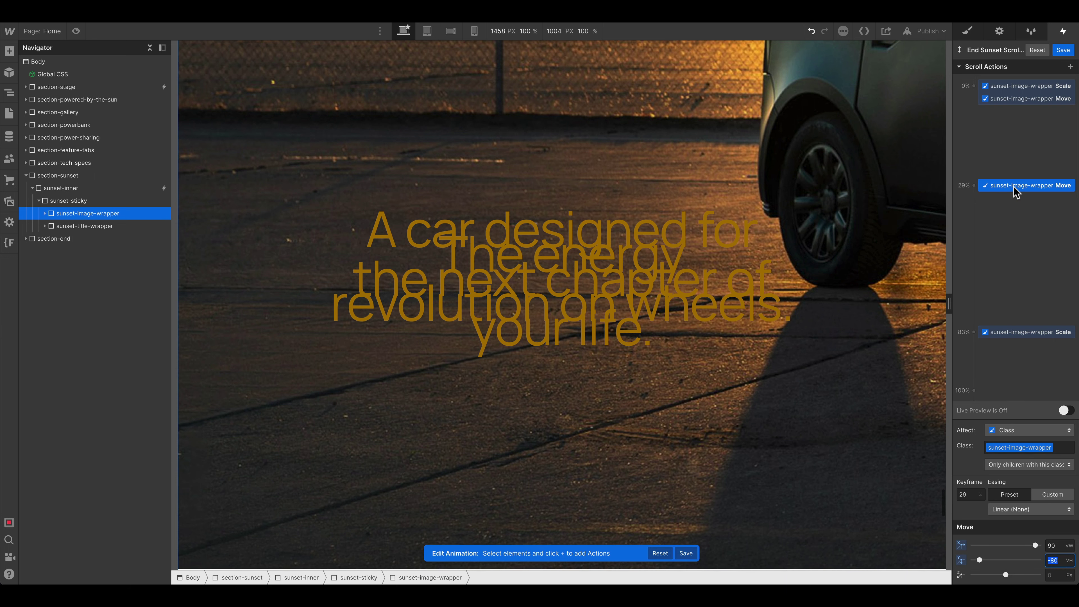
double_click(1057, 544)
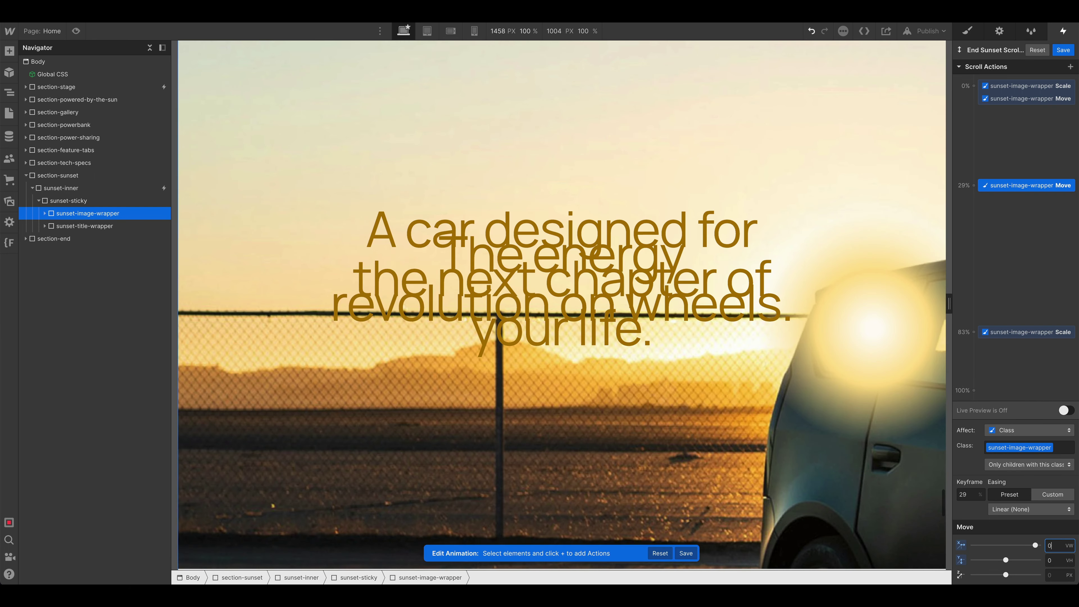
type("0")
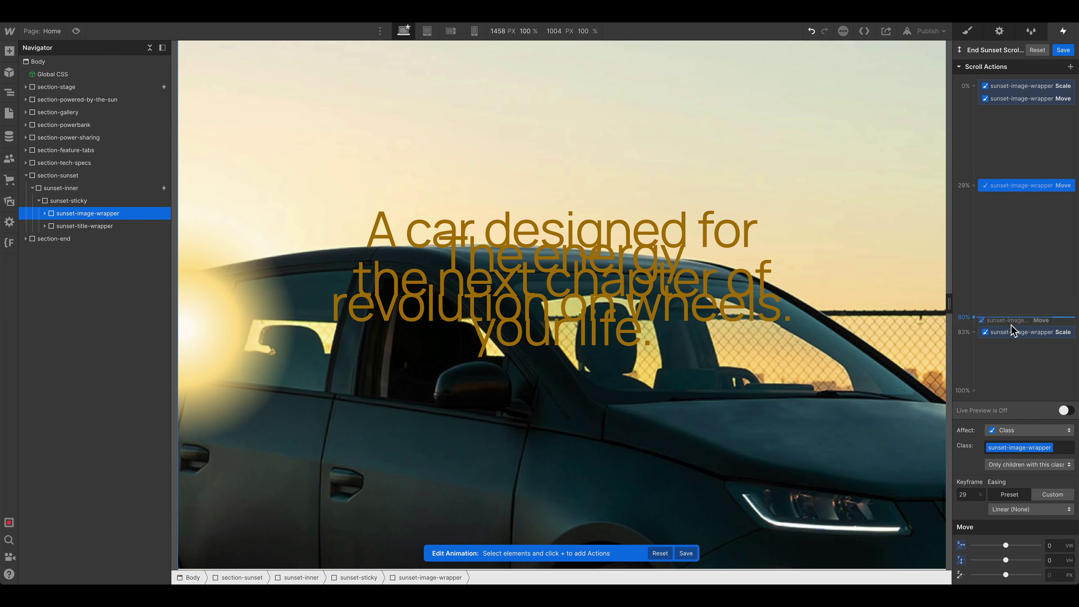
left_click_drag(1014, 329, 1011, 335)
left_click(1065, 410)
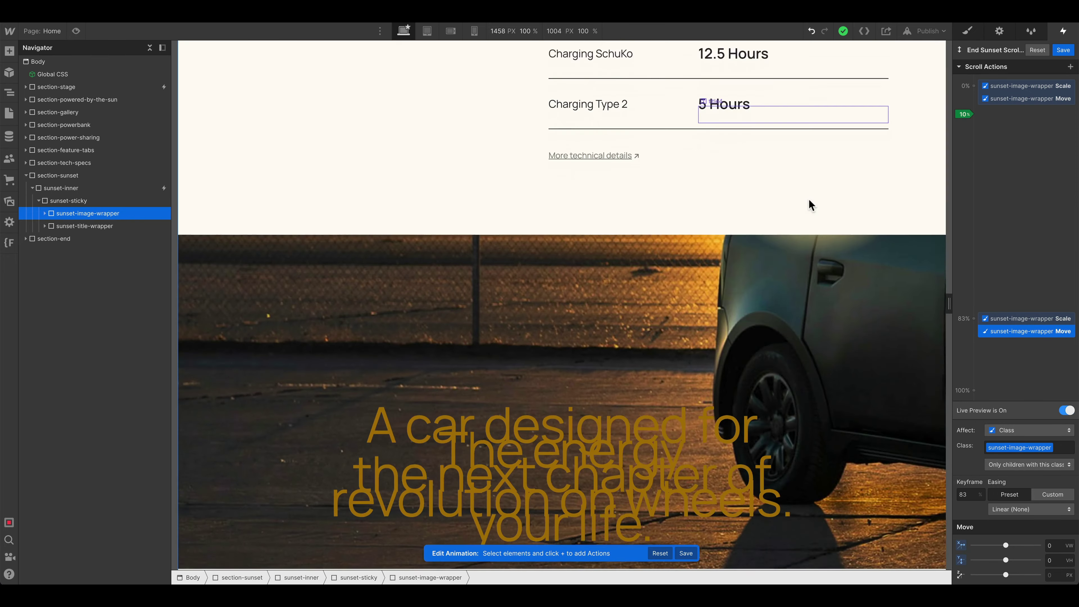
scroll(809, 206, "down", 1)
Step: Add an Opacity action for sunset-image at the 0% keyframe and set its opacity to 0%
left_click(157, 226)
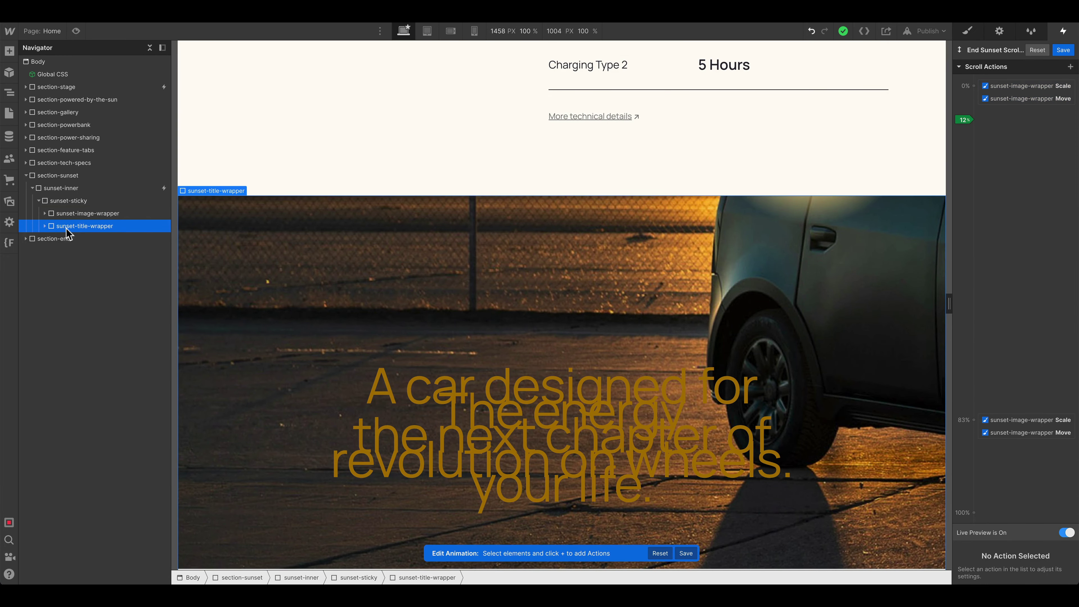
left_click(44, 225)
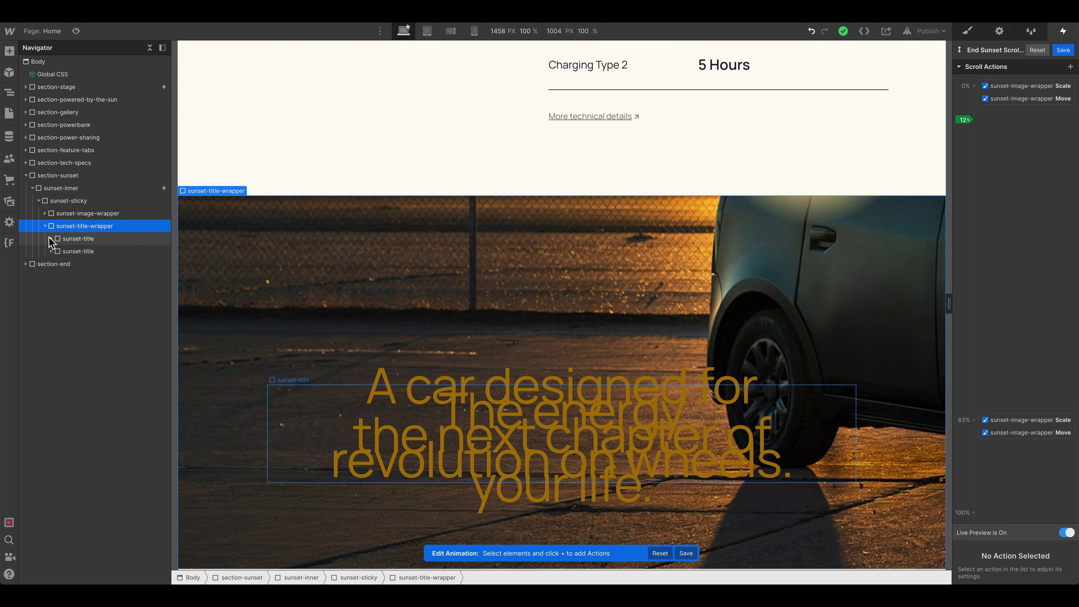
left_click(45, 213)
left_click(59, 238)
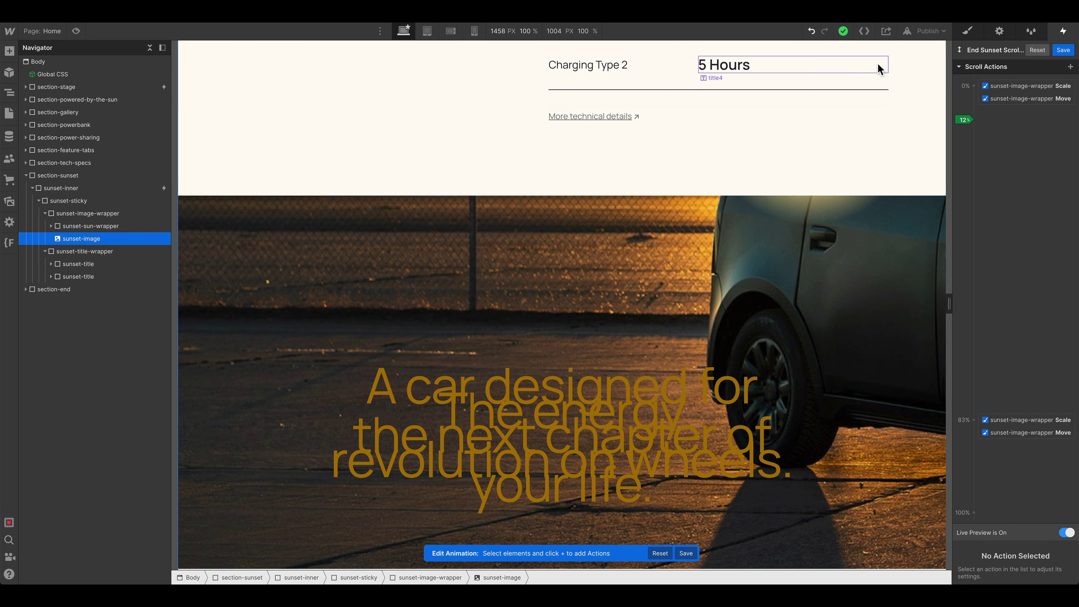
left_click(975, 96)
left_click(990, 182)
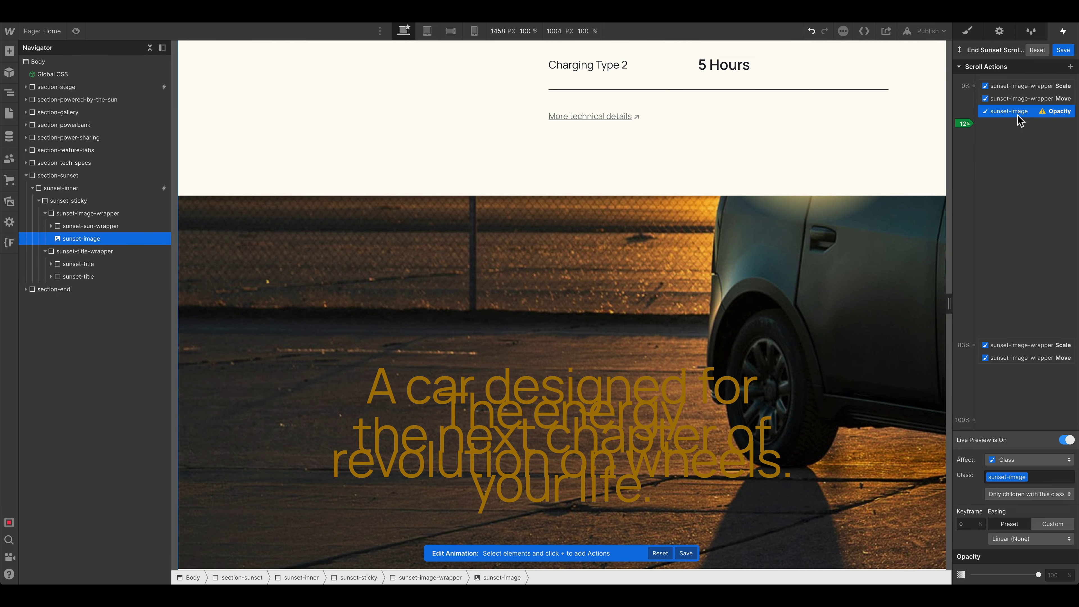
left_click_drag(1030, 575, 973, 574)
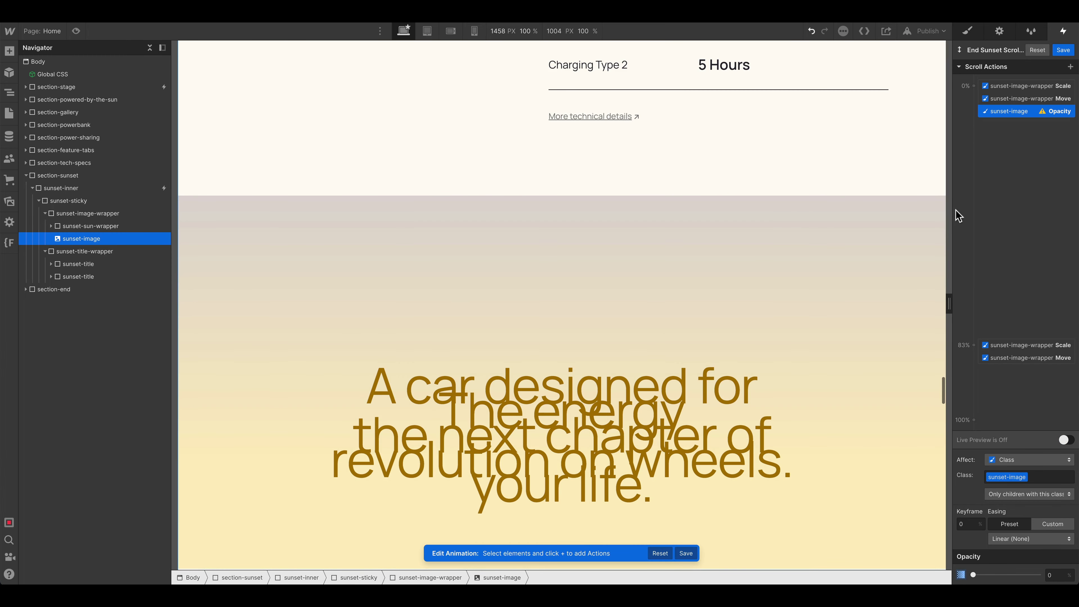
Step: Duplicate the sunset-image Opacity action and place the copy at the 65% keyframe
right_click(1009, 111)
left_click(1007, 126)
left_click_drag(1006, 126, 998, 267)
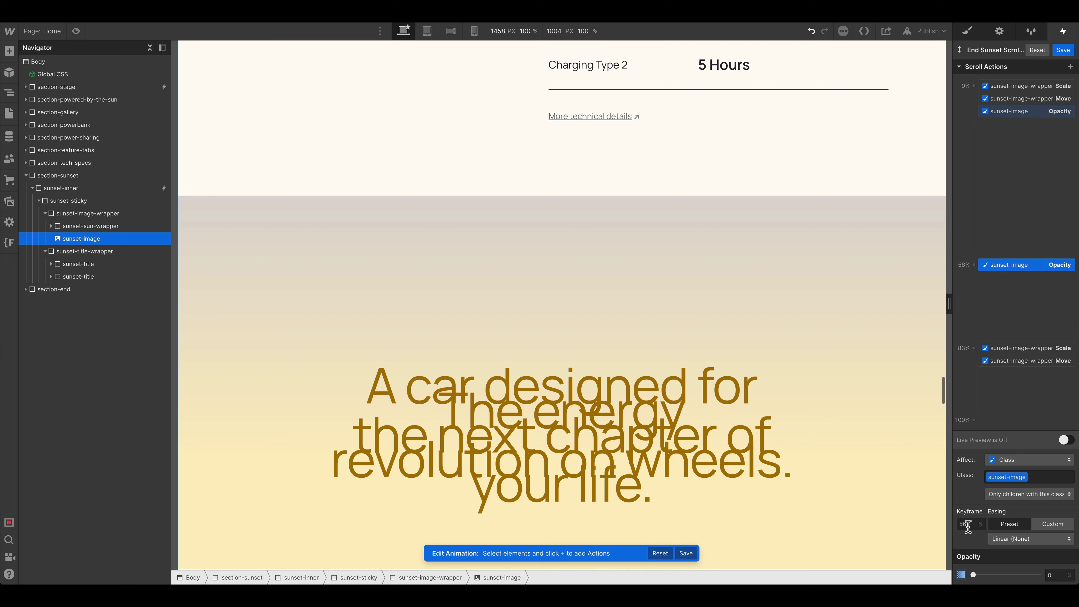
type("5")
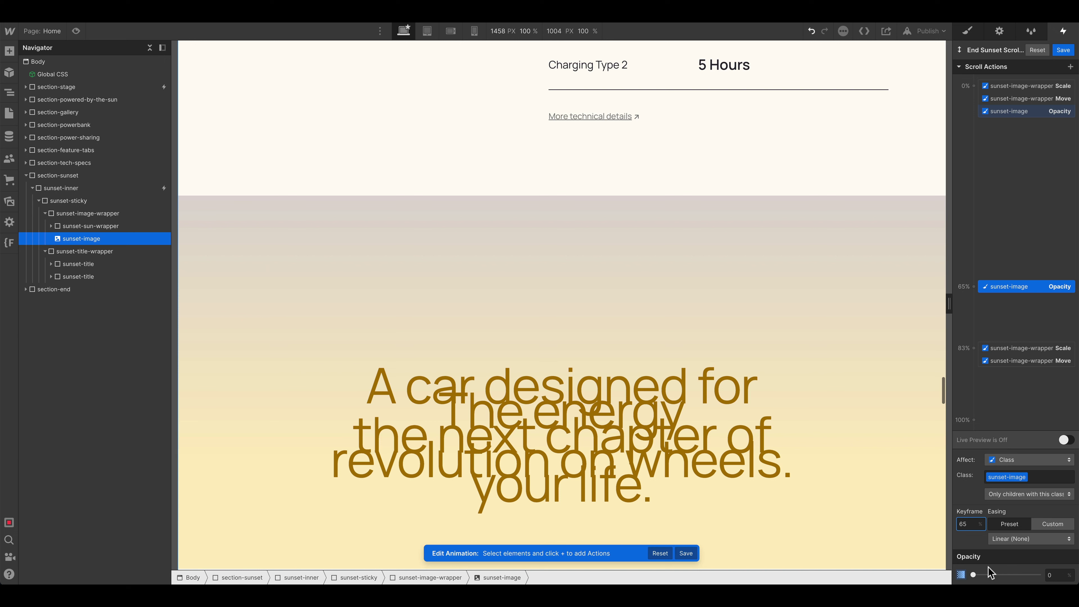
Step: Duplicate the 65% sunset-image Opacity action to the 80% keyframe and set the copy's opacity to 100%
right_click(1002, 290)
left_click(1010, 318)
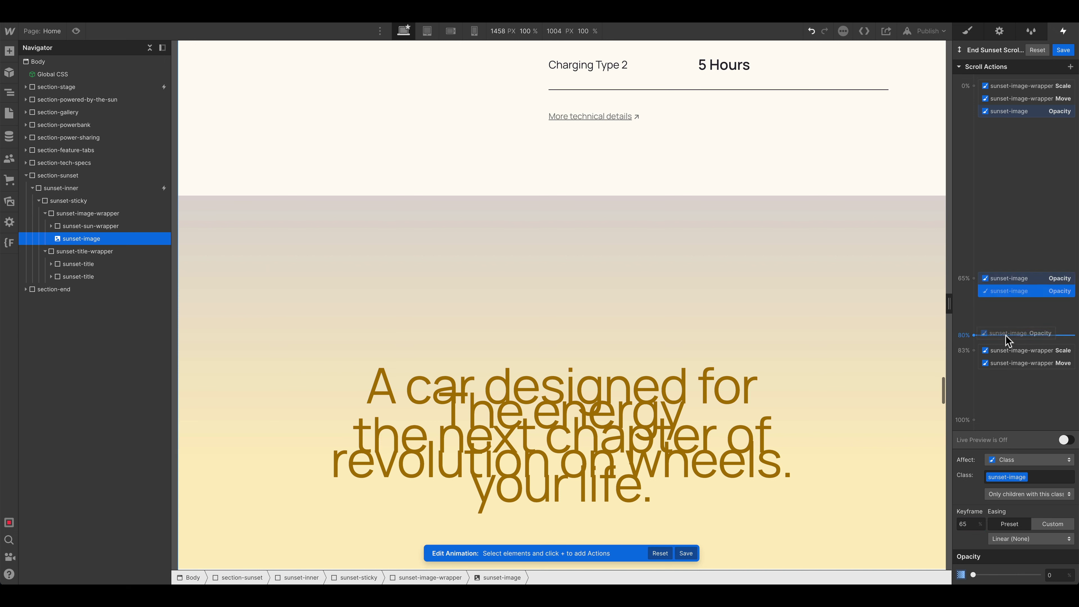
left_click_drag(1005, 336, 1004, 337)
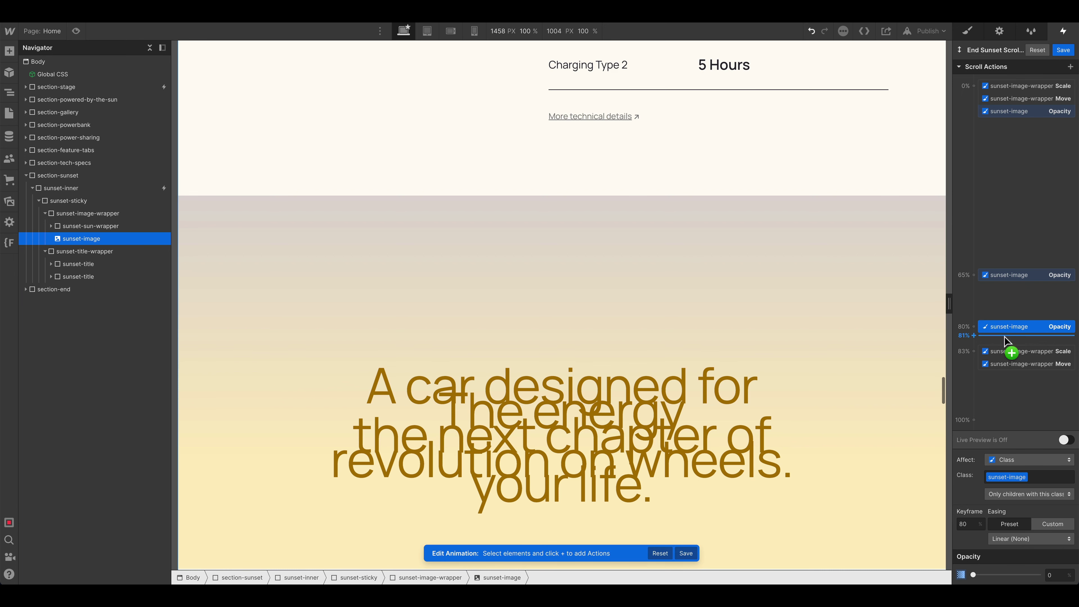
left_click_drag(1021, 575, 1041, 575)
Step: Turn on Live Preview and examine how sunset-image fades in while scrolling through the sunset section
left_click(1066, 439)
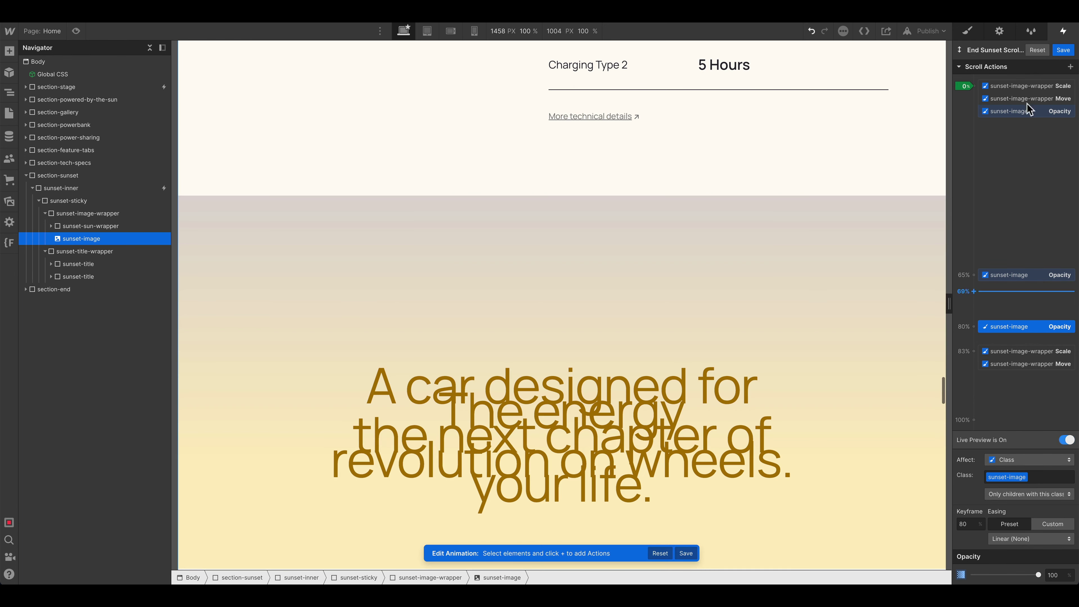
scroll(680, 246, "down", 10)
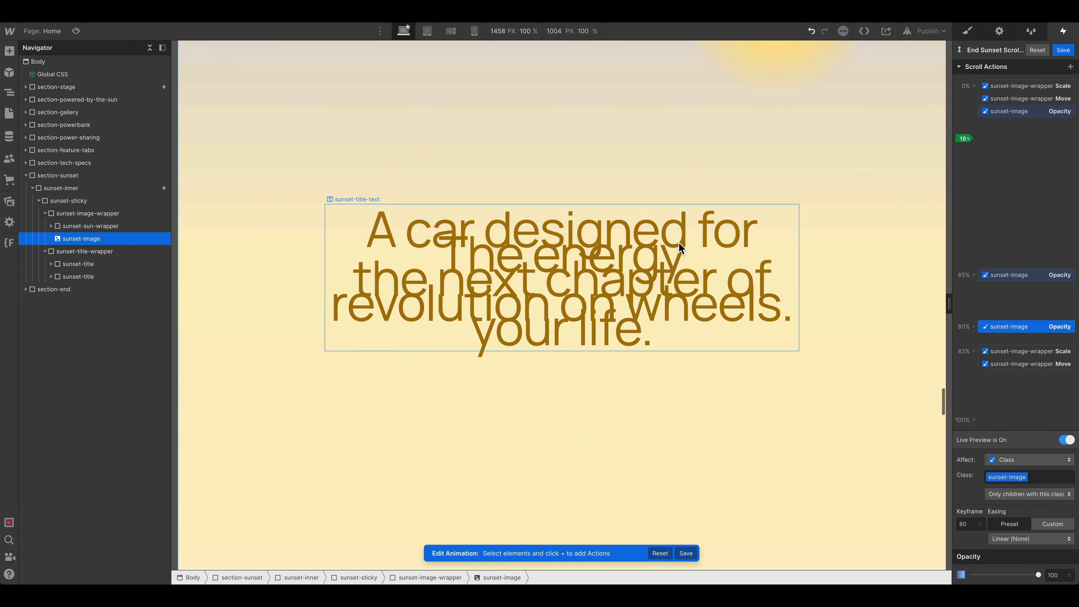
scroll(383, 318, "down", 6)
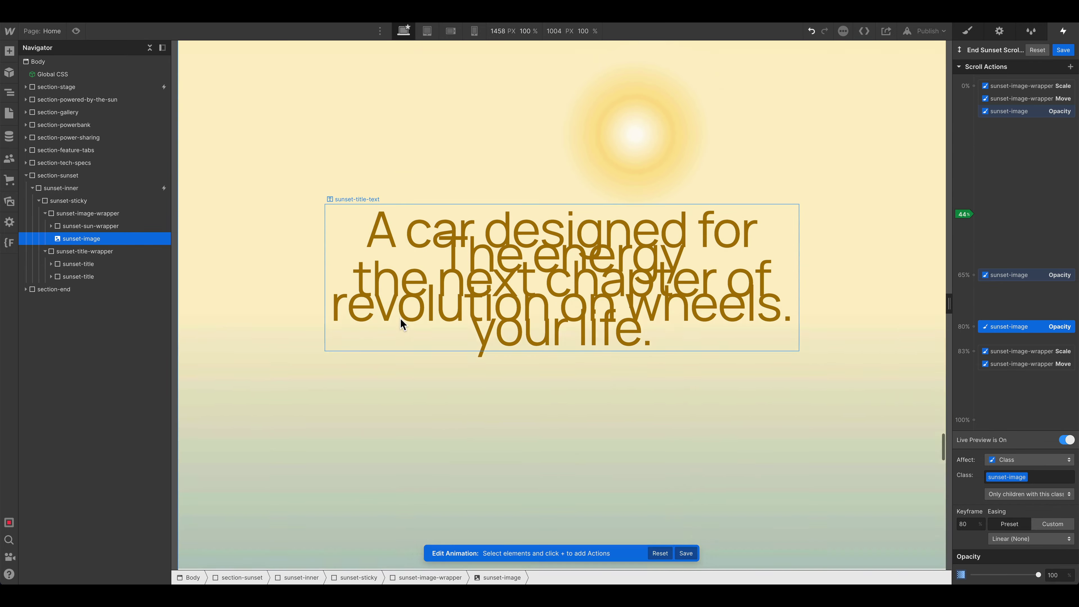
scroll(389, 328, "down", 1)
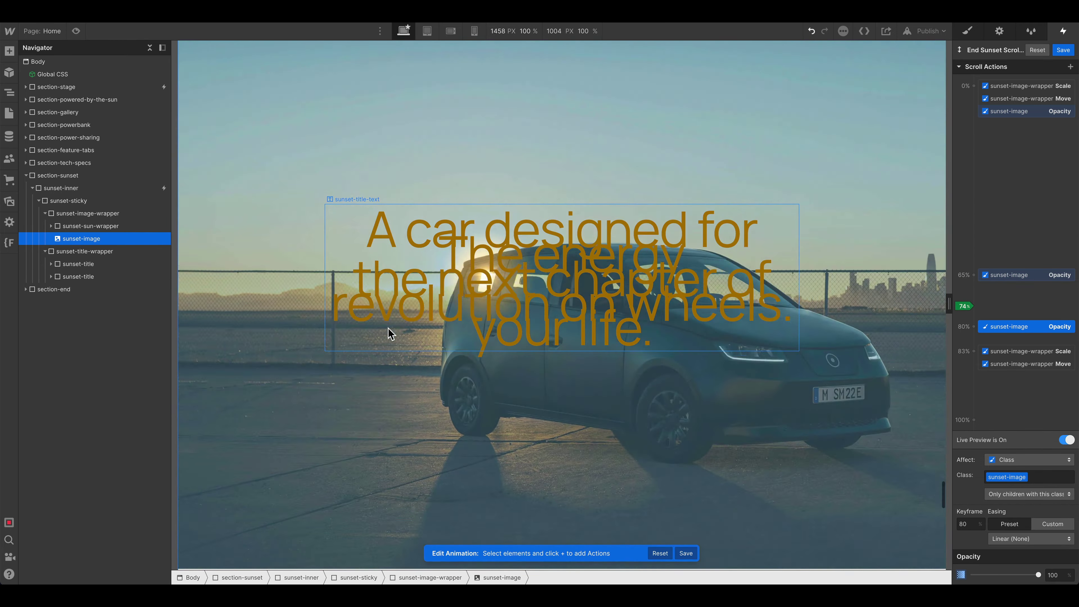
scroll(390, 336, "down", 5)
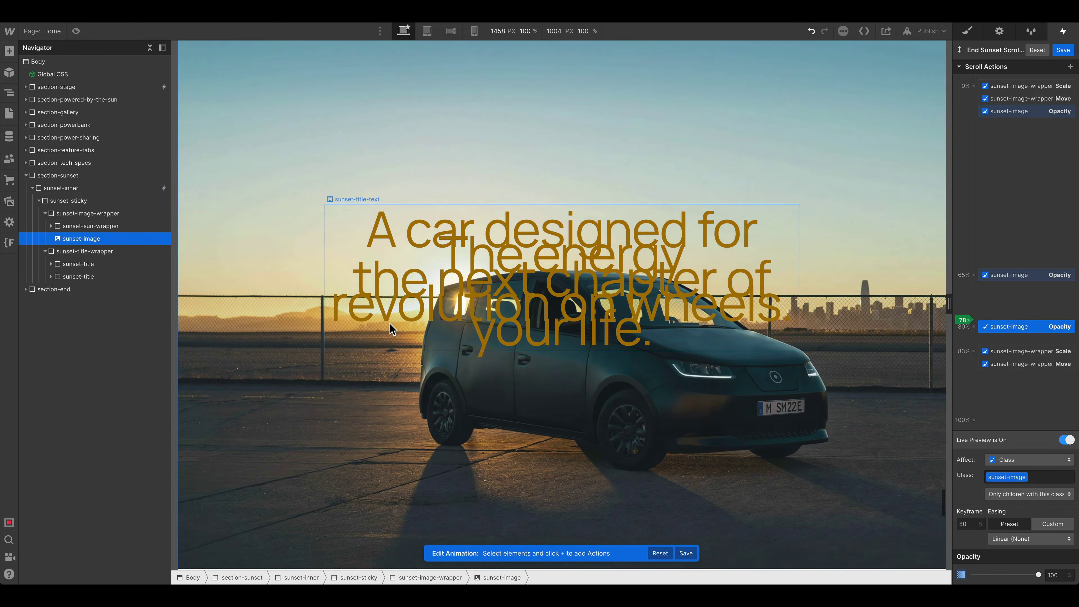
scroll(391, 331, "down", 2)
scroll(391, 331, "up", 5)
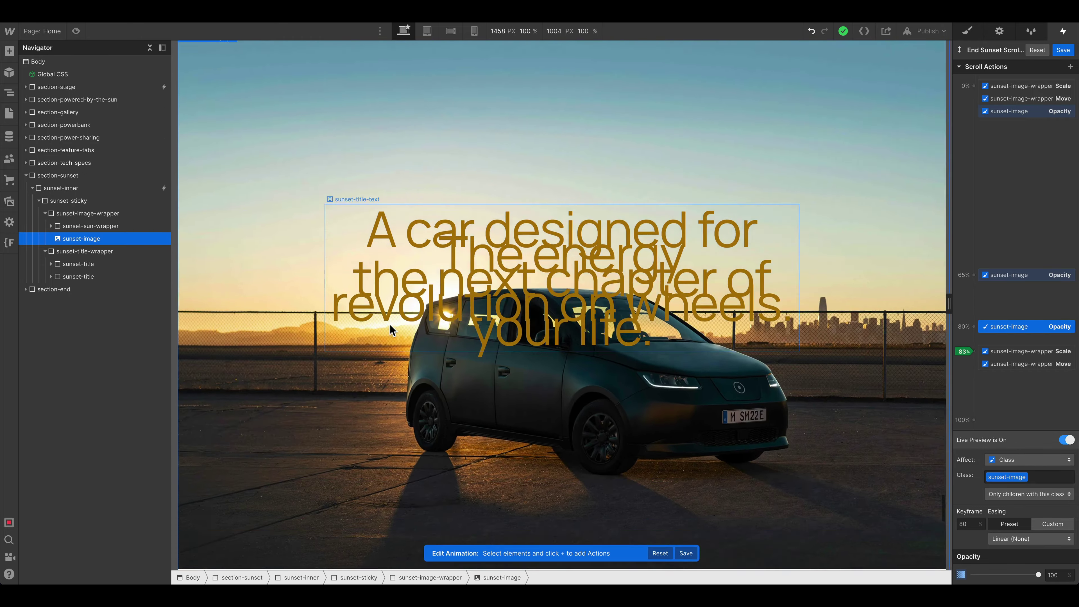
scroll(391, 331, "down", 1)
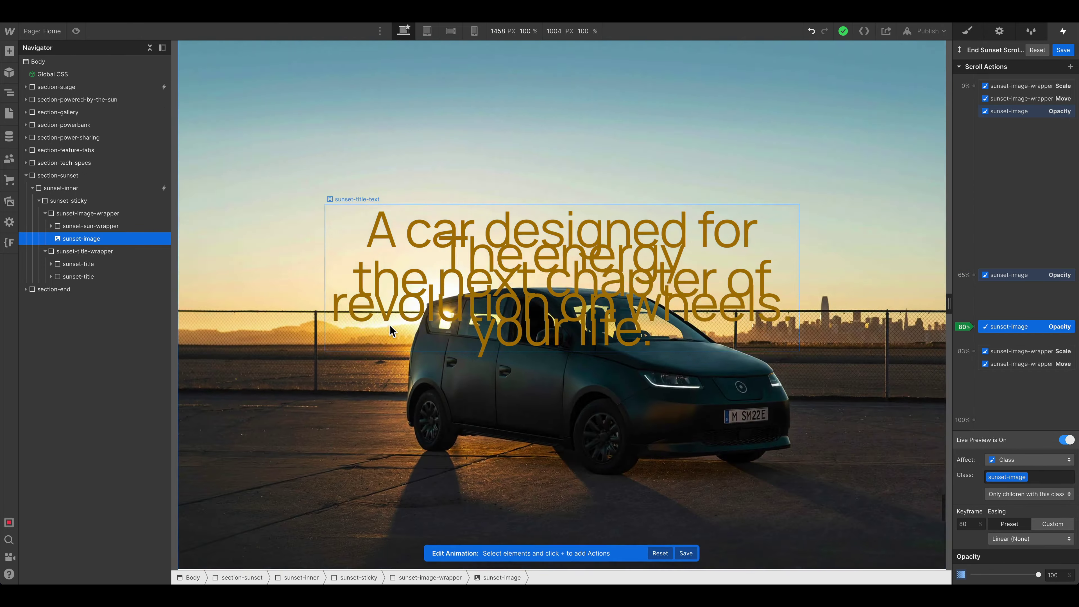
scroll(391, 330, "up", 10)
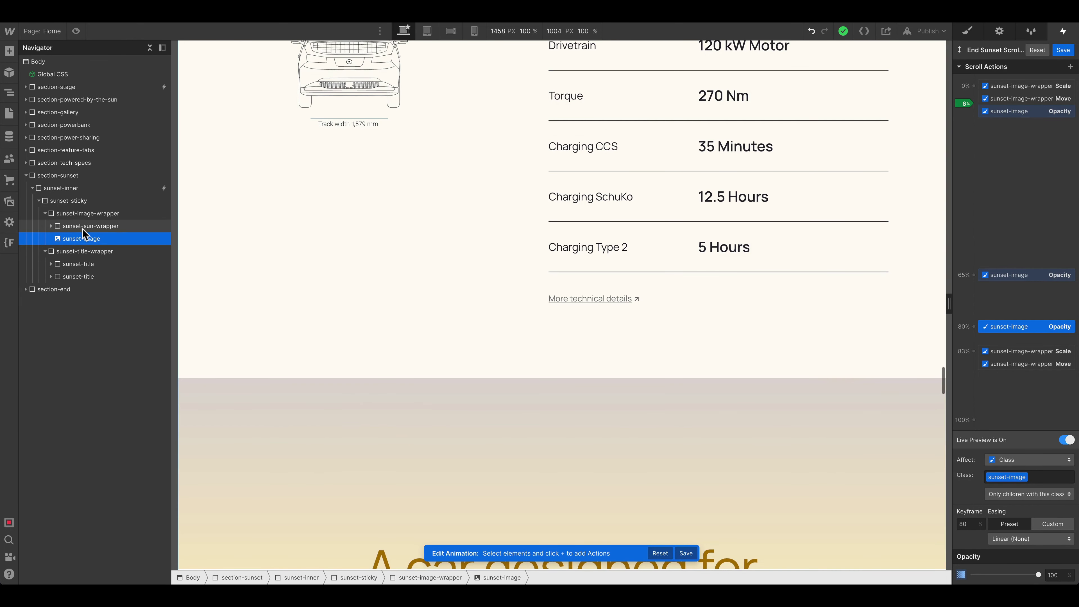
Step: Add a Scale action for sunset-sun at the 0% keyframe and set its X and Y scale to 5
left_click(82, 226)
left_click(51, 226)
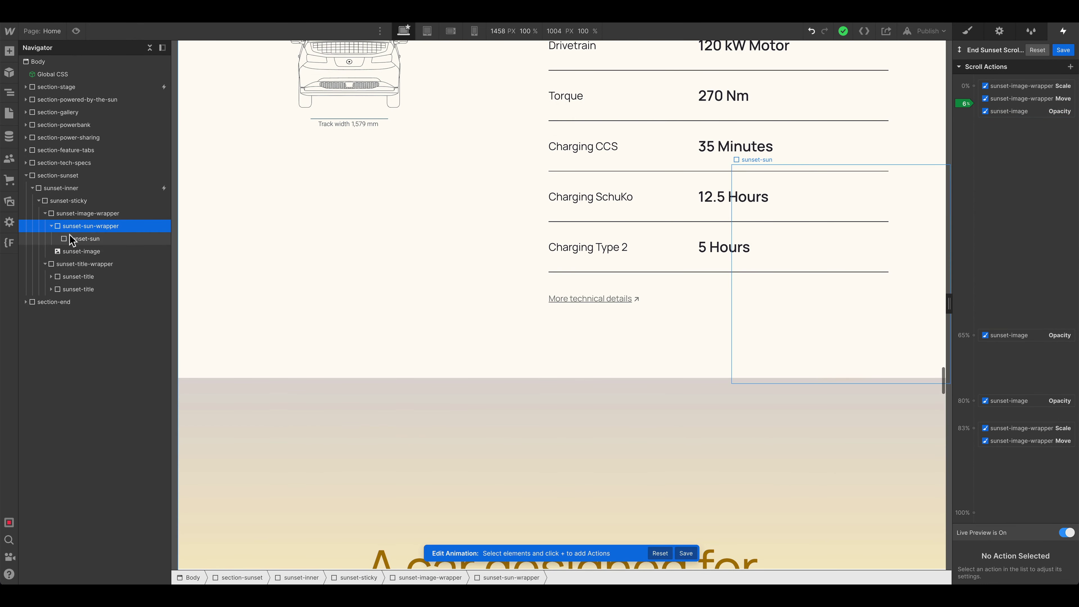
left_click(70, 237)
scroll(570, 244, "down", 1)
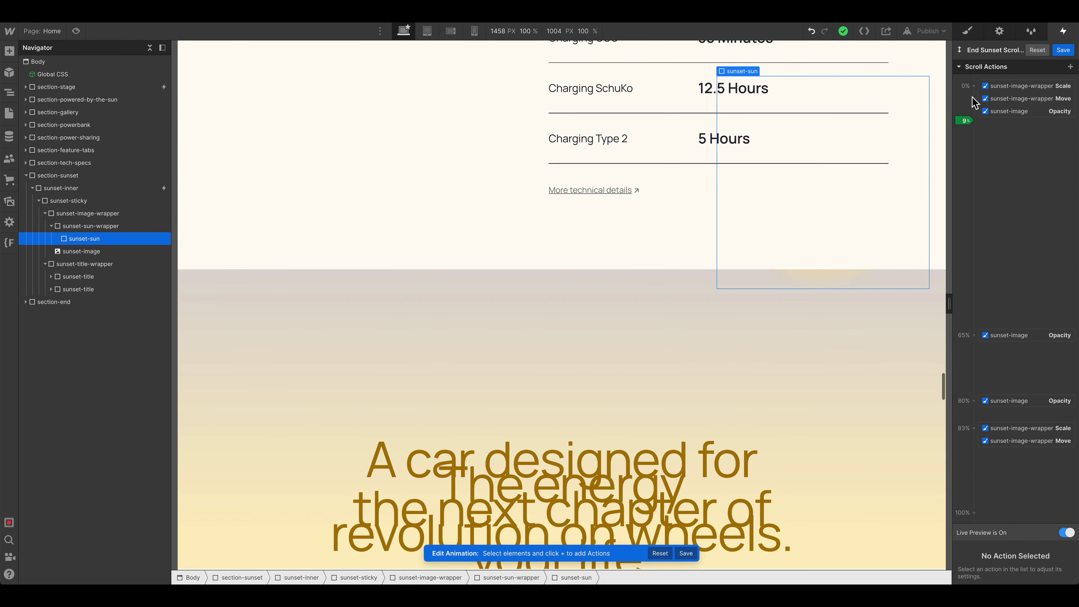
left_click(974, 88)
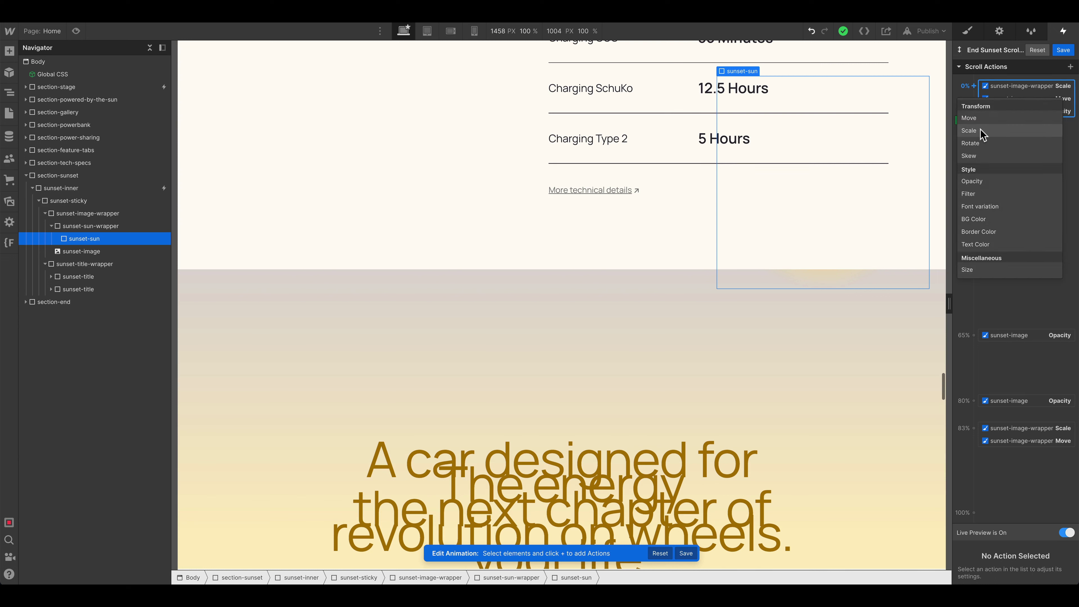
left_click(970, 130)
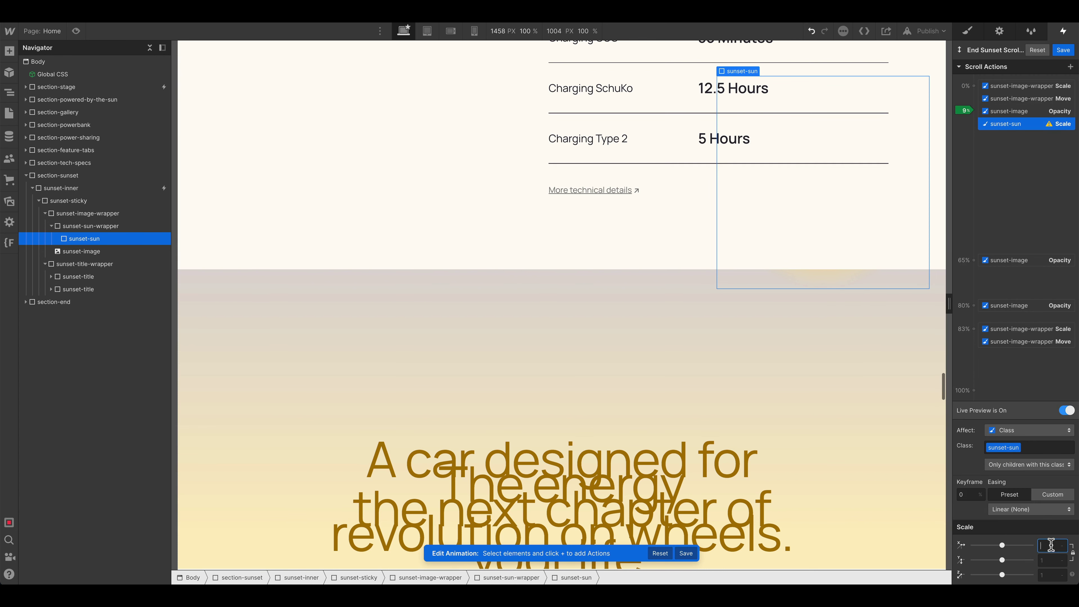
type("5")
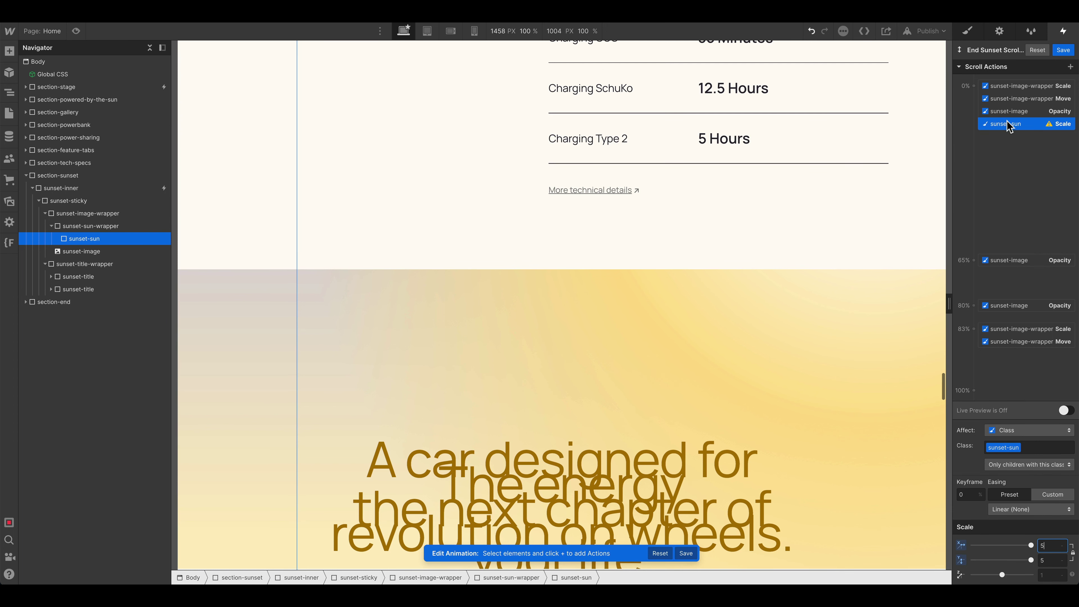
scroll(836, 193, "down", 3)
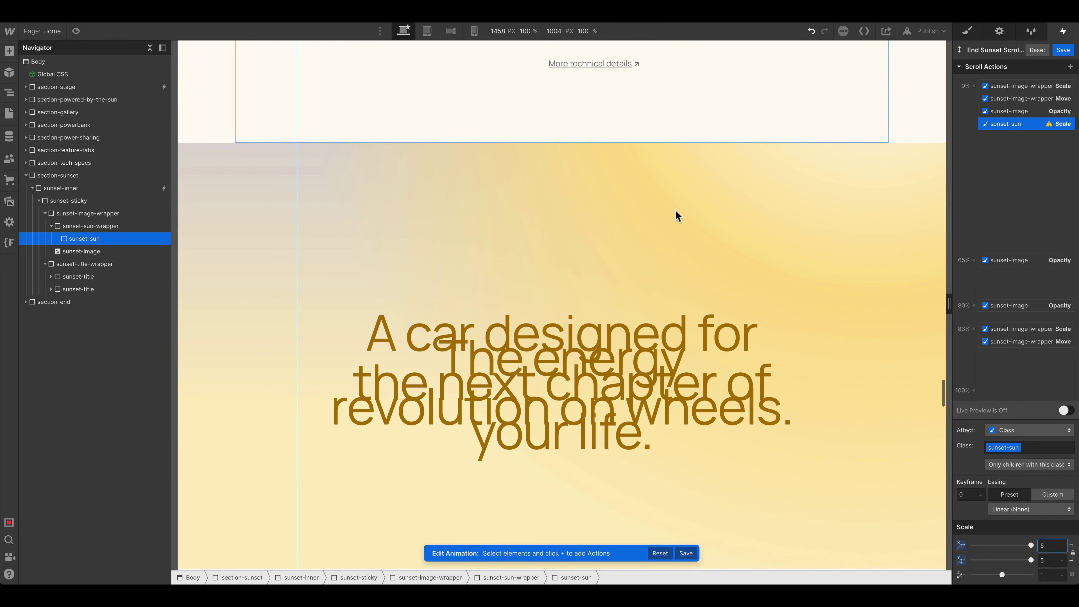
Step: Duplicate the sunset-sun Scale action to the 83% keyframe, set its X and Y scale to 1, and preview it live
right_click(1011, 125)
left_click(1013, 164)
left_click_drag(1011, 136, 1020, 343)
type("1")
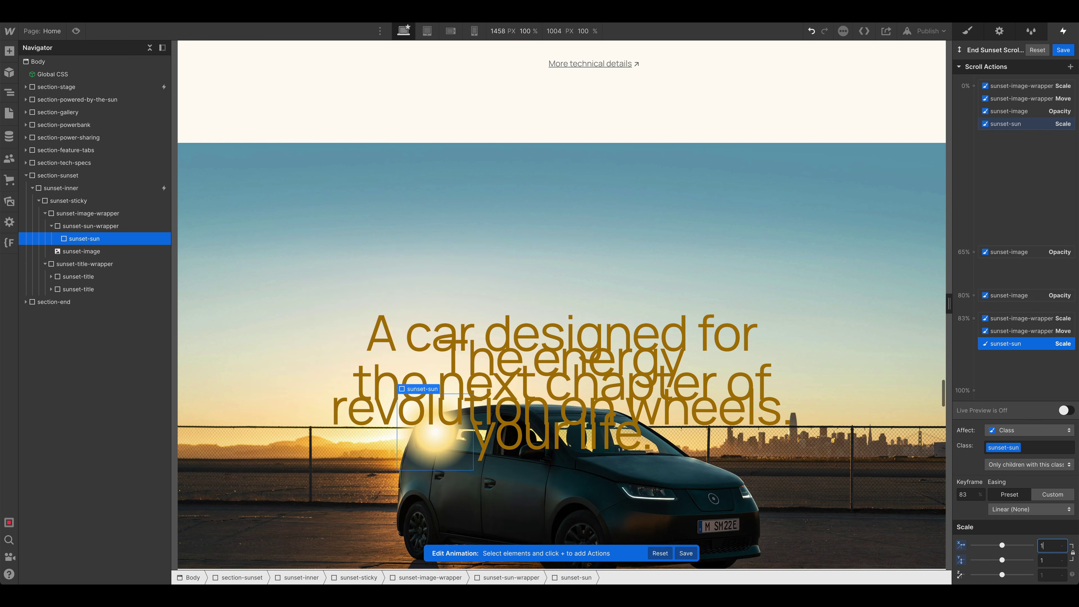
left_click(1061, 411)
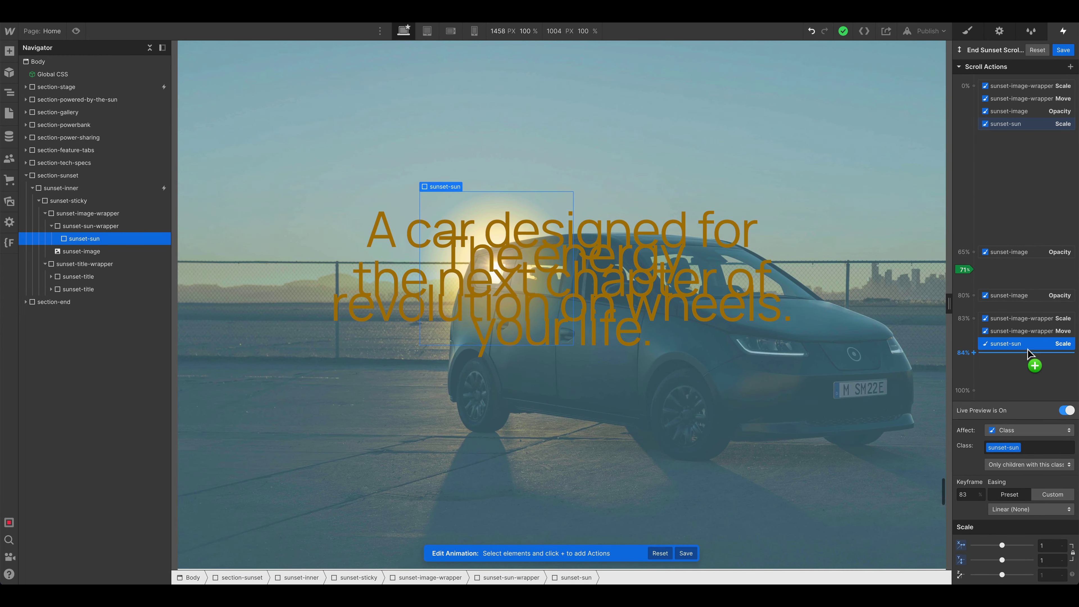
Step: Duplicate the 83% sunset-sun Scale action to the 65% keyframe and set its X and Y scale to 6
right_click(1023, 343)
left_click(1024, 385)
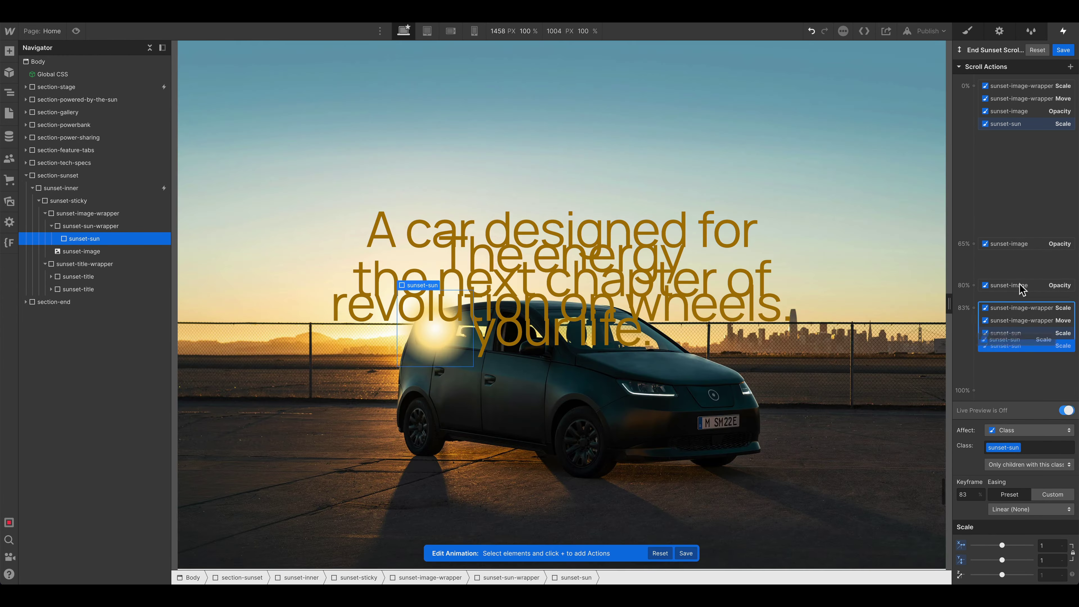
left_click(1018, 250)
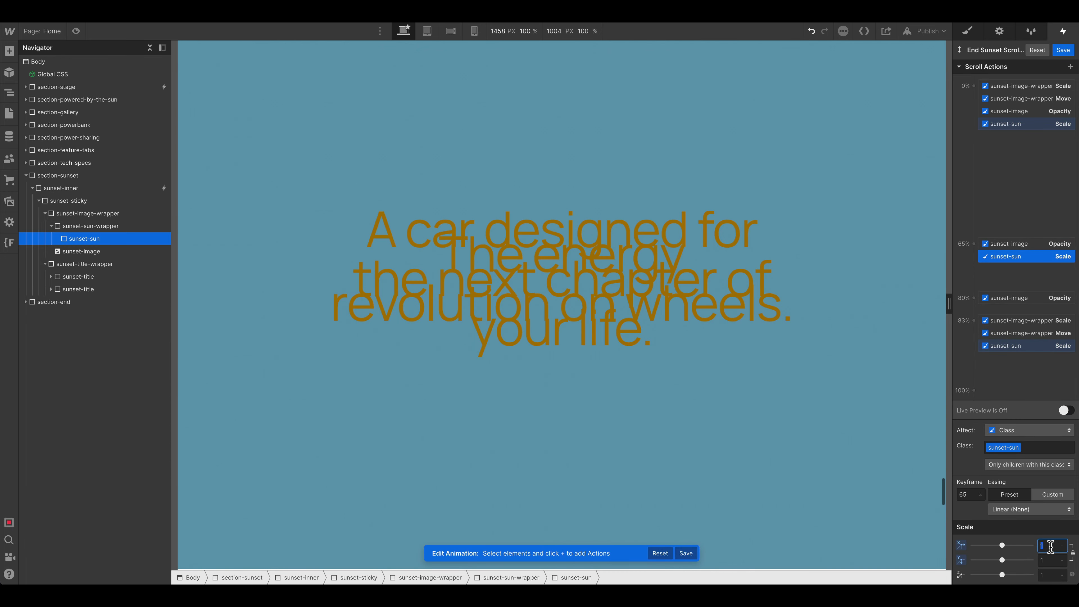
type("6")
Step: Turn on Live Preview, examine the sun's scaling while scrolling through the sunset section, and save the animation
left_click(1067, 409)
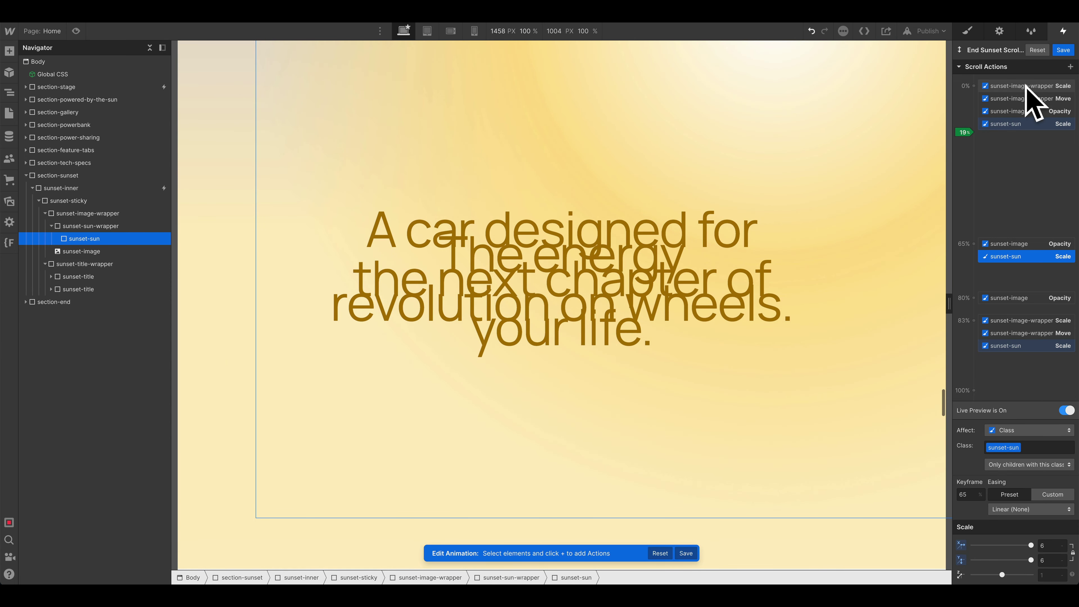
left_click(51, 227)
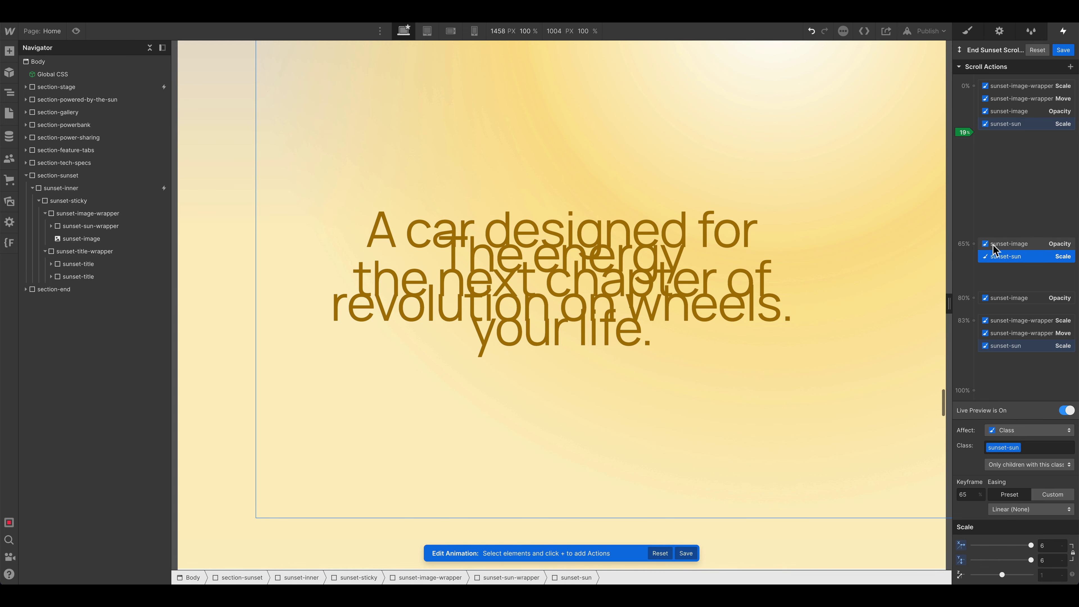
scroll(773, 366, "up", 2)
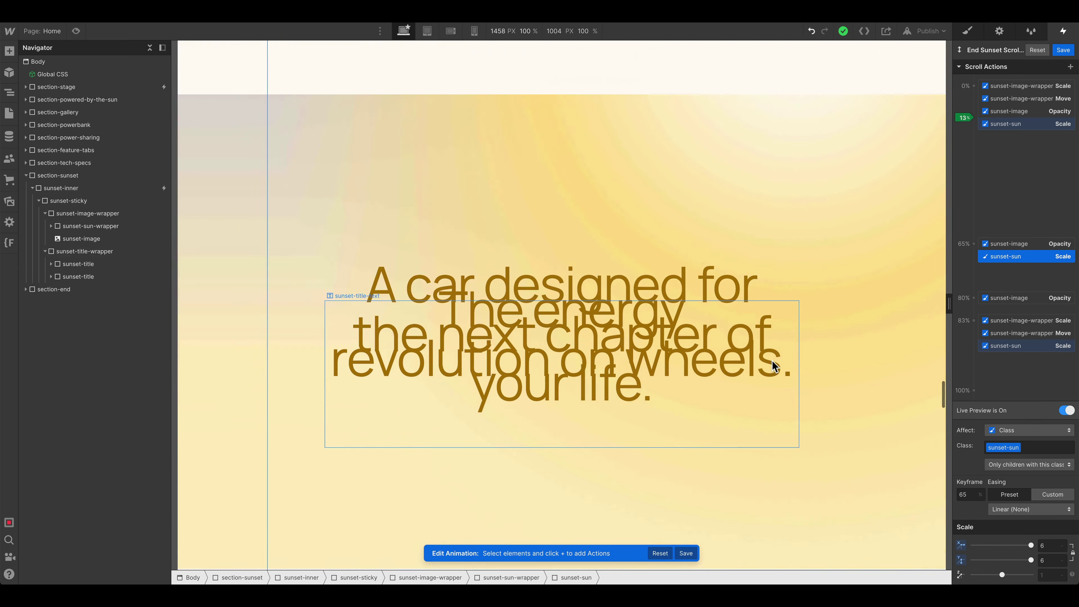
scroll(773, 367, "down", 5)
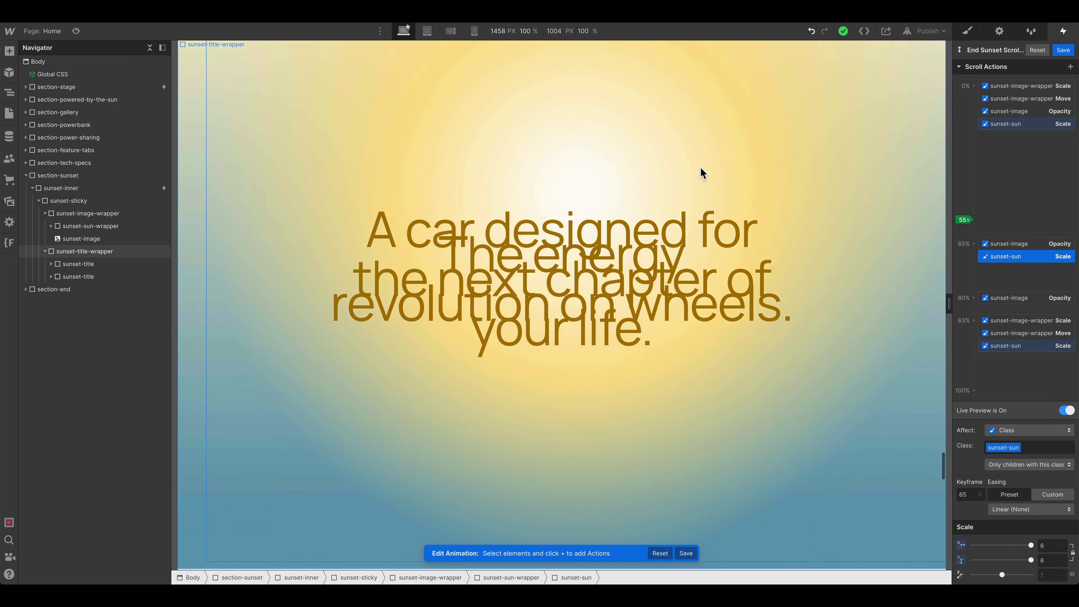
scroll(704, 173, "down", 3)
scroll(705, 173, "up", 2)
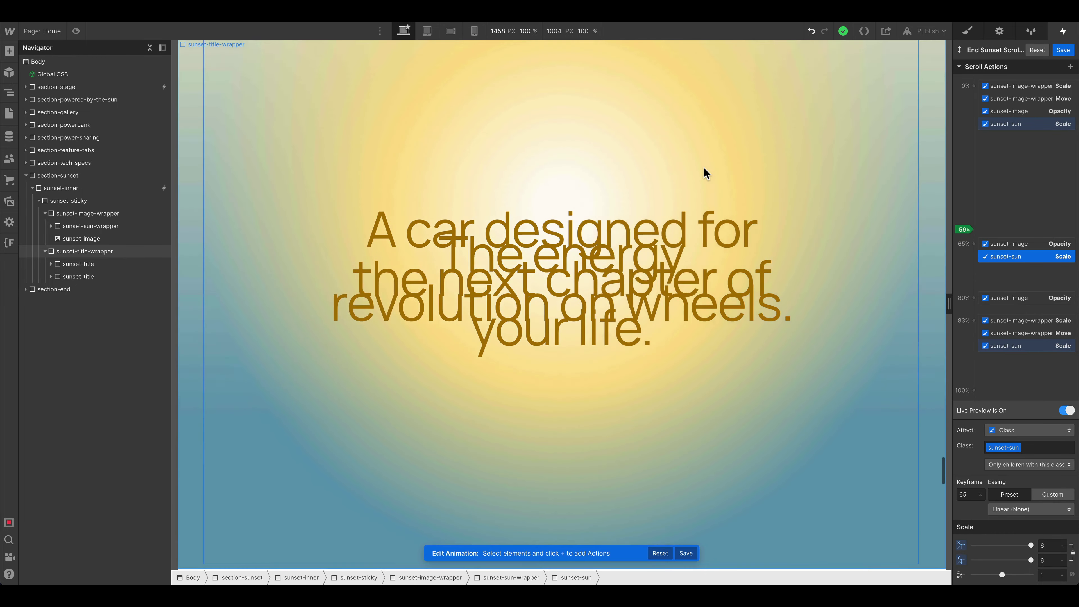
scroll(704, 174, "down", 2)
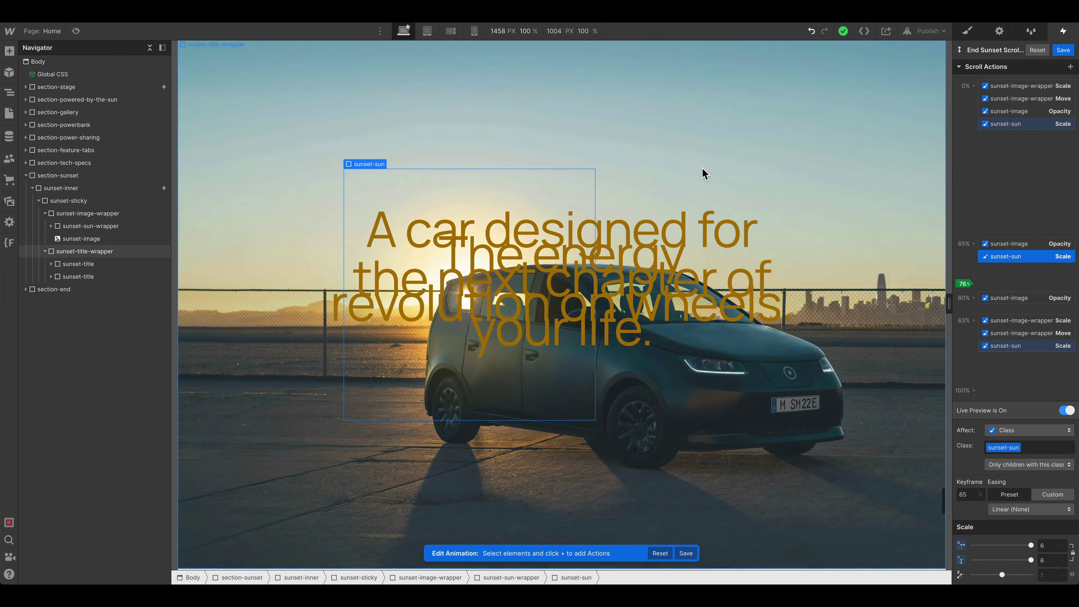
scroll(703, 174, "down", 1)
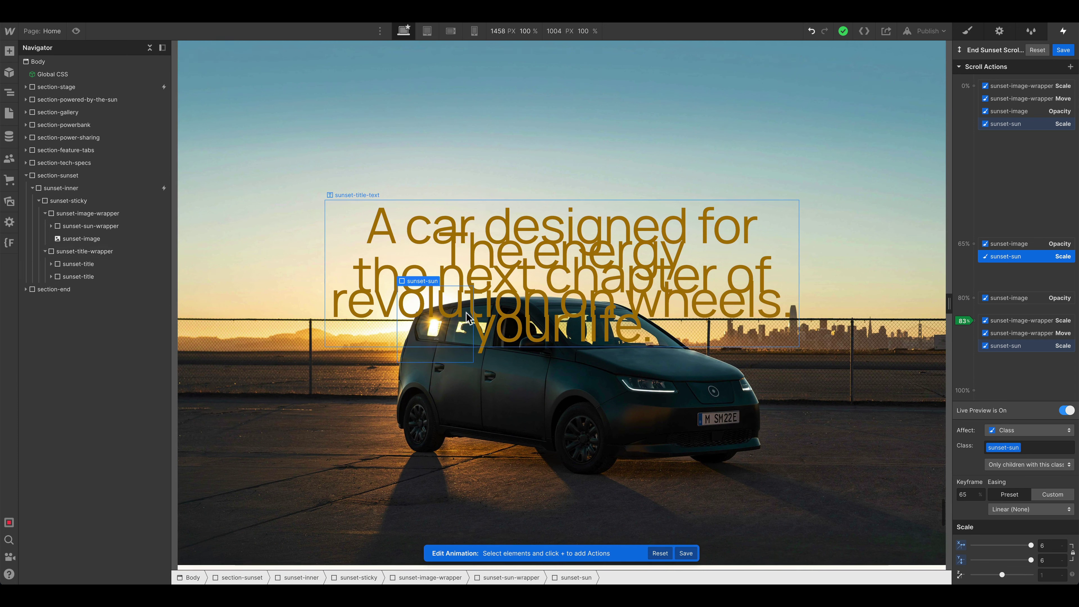
left_click(1064, 50)
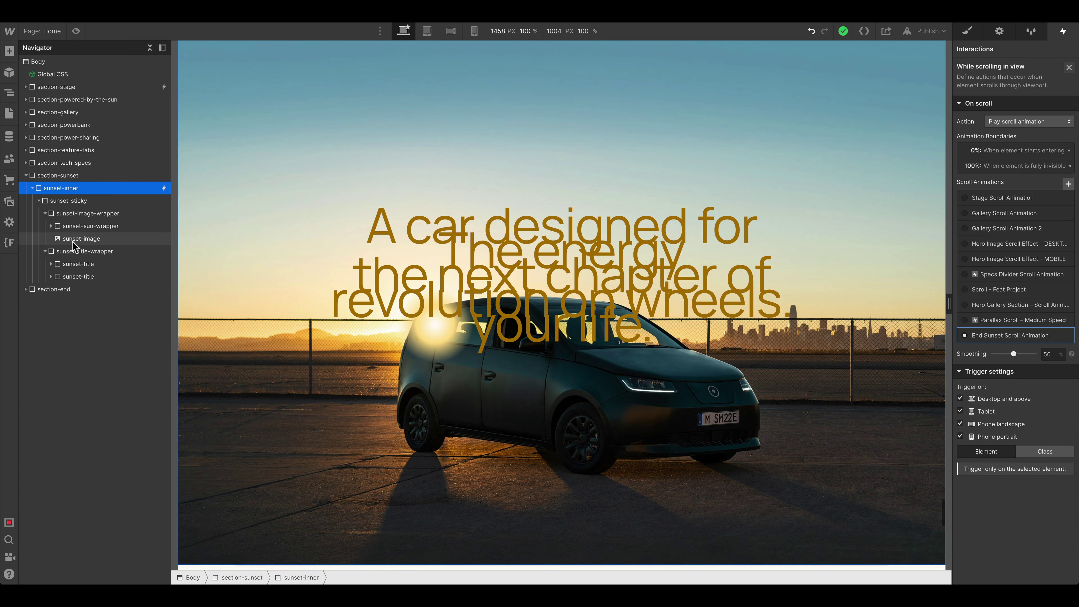
Step: Place sunset-sun-wrapper below sunset-image inside sunset-image-wrapper and preview the page's sunset scroll
left_click_drag(74, 240, 75, 229)
key("s")
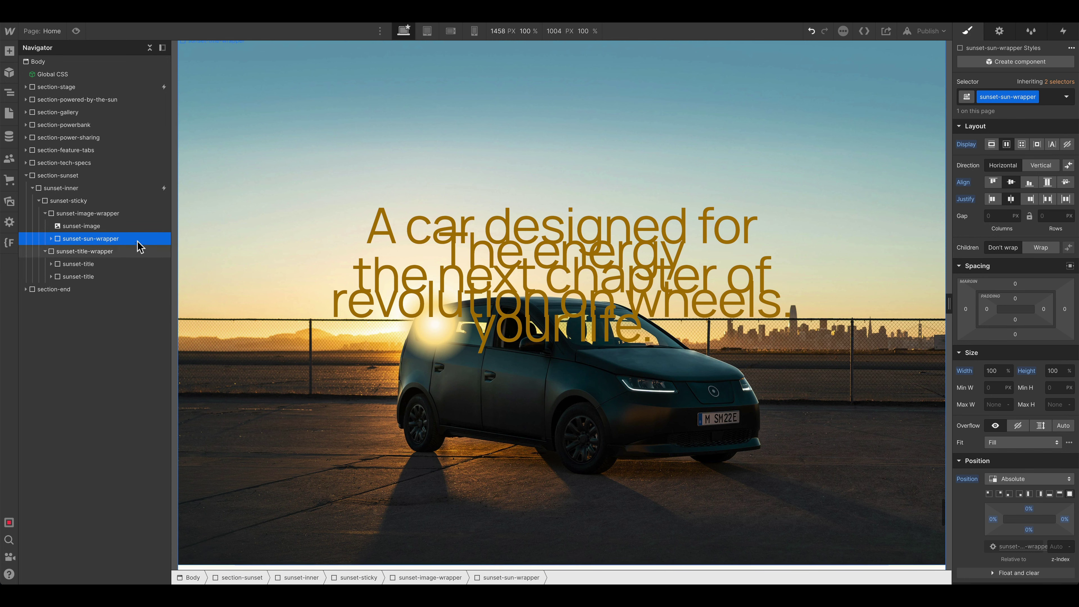
left_click(109, 228)
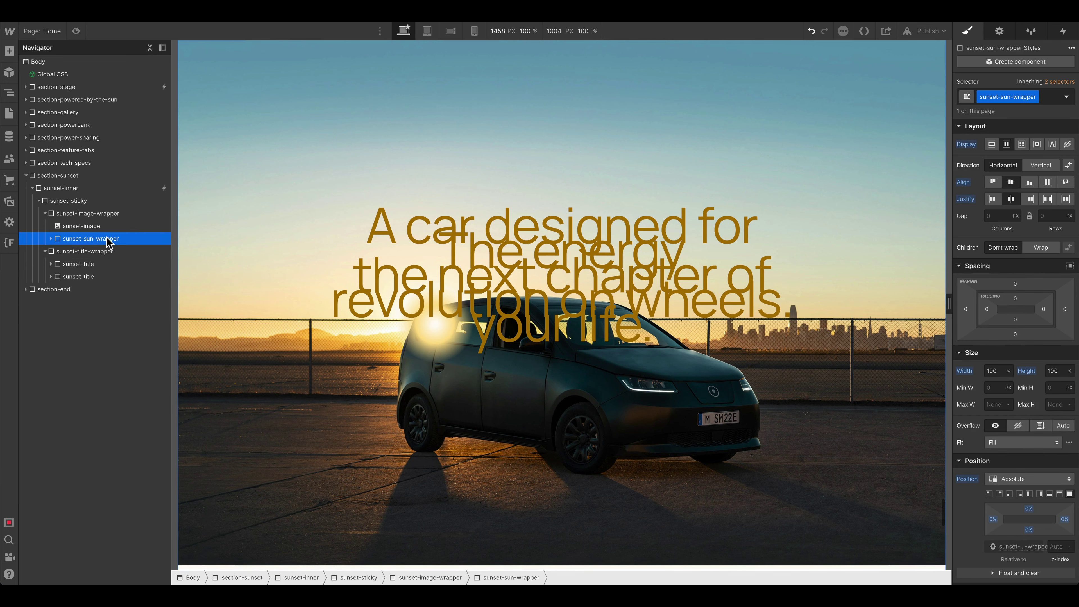
left_click(76, 30)
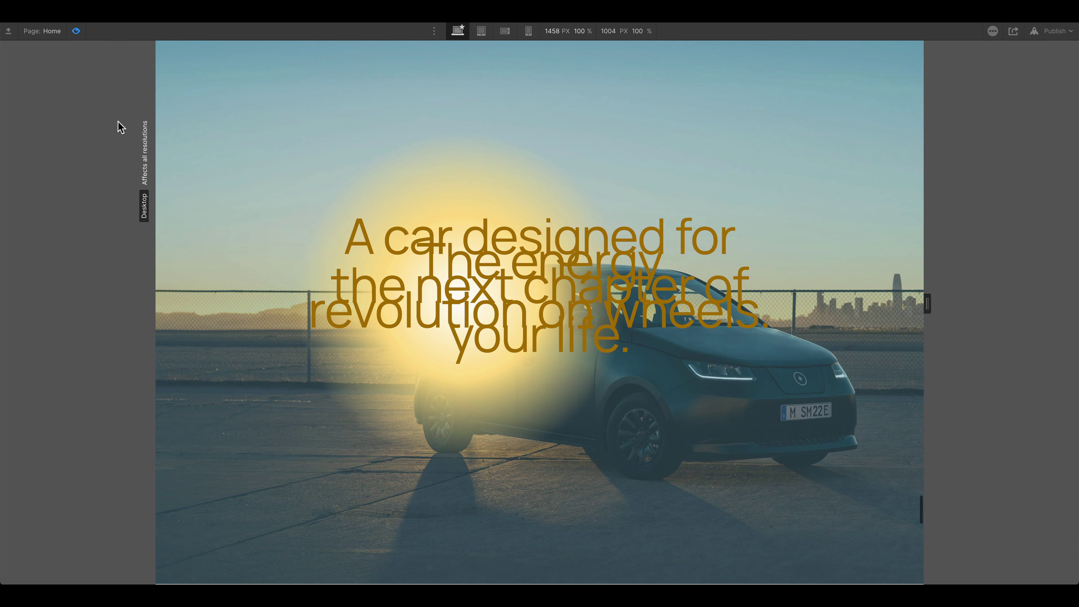
key("Escape")
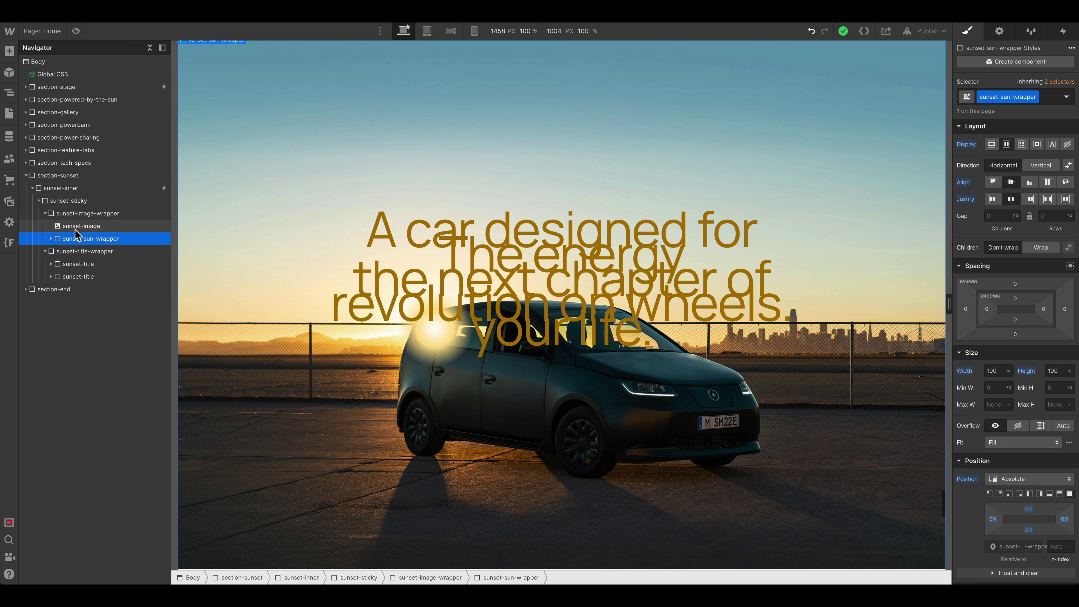
Step: Reopen End Sunset Scroll Animation for editing from sunset-inner's While scrolling in view trigger
left_click(134, 188)
left_click(1063, 31)
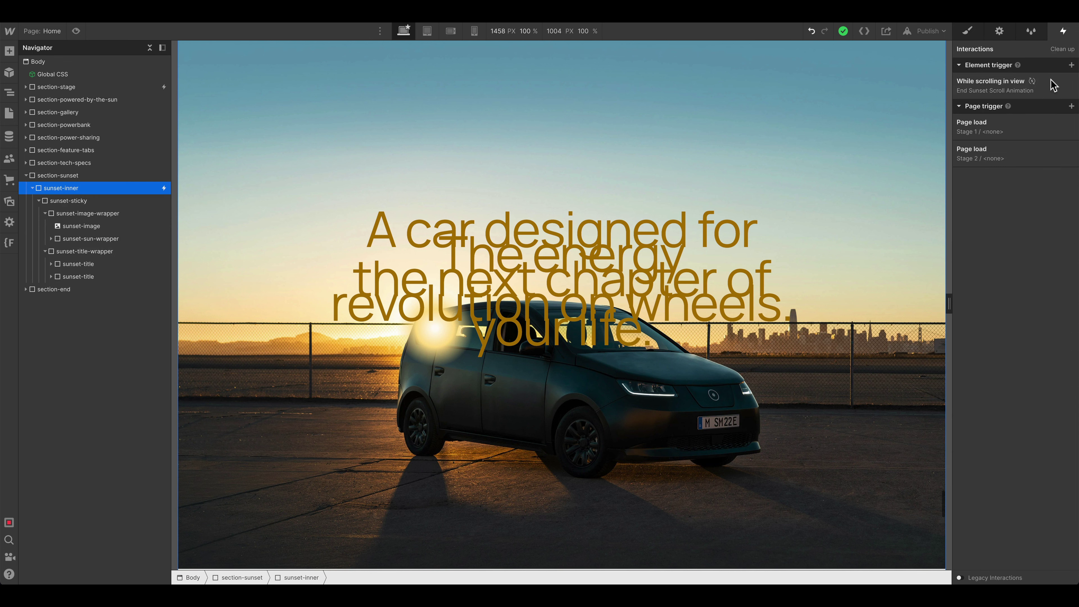
left_click(1049, 82)
left_click(1013, 345)
scroll(1012, 342, "down", 3)
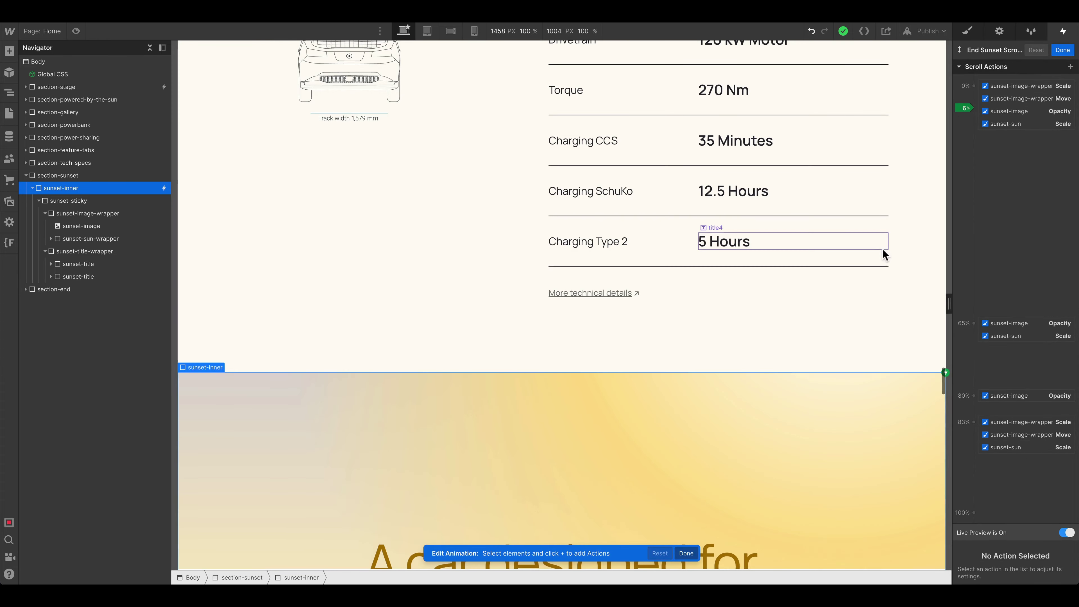
Step: Add a 100% Opacity action for sunset-sun at the 0% keyframe and duplicate it to the 80% keyframe
left_click(1002, 449)
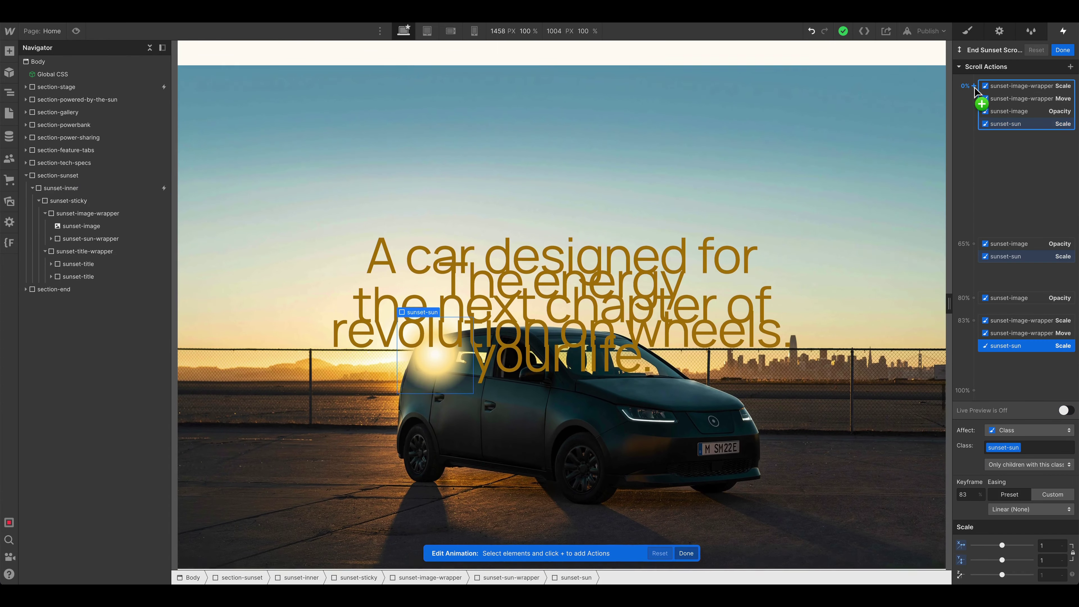
left_click(973, 86)
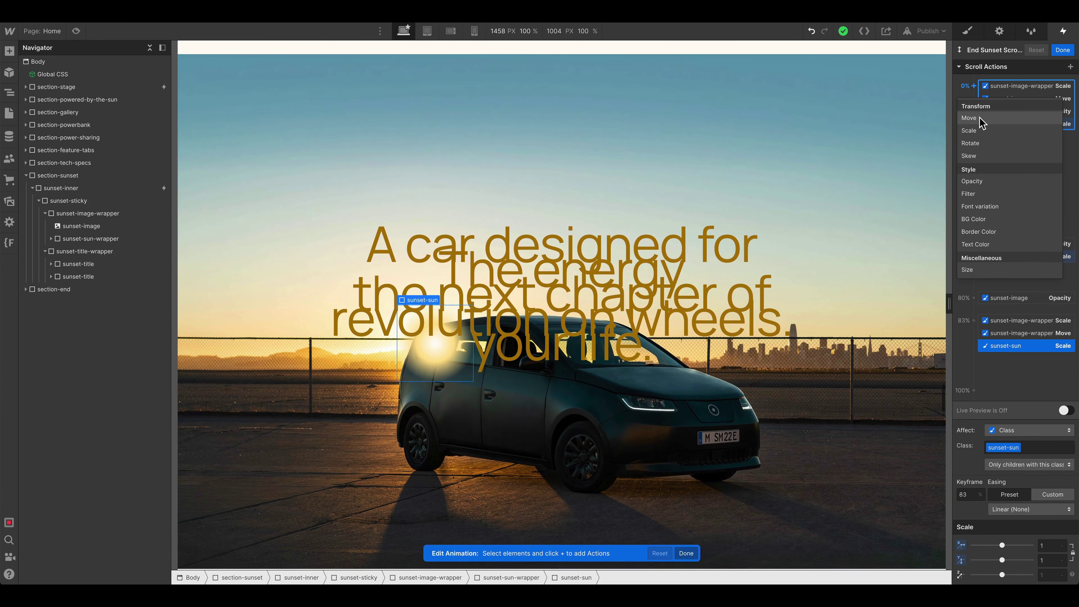
left_click(972, 181)
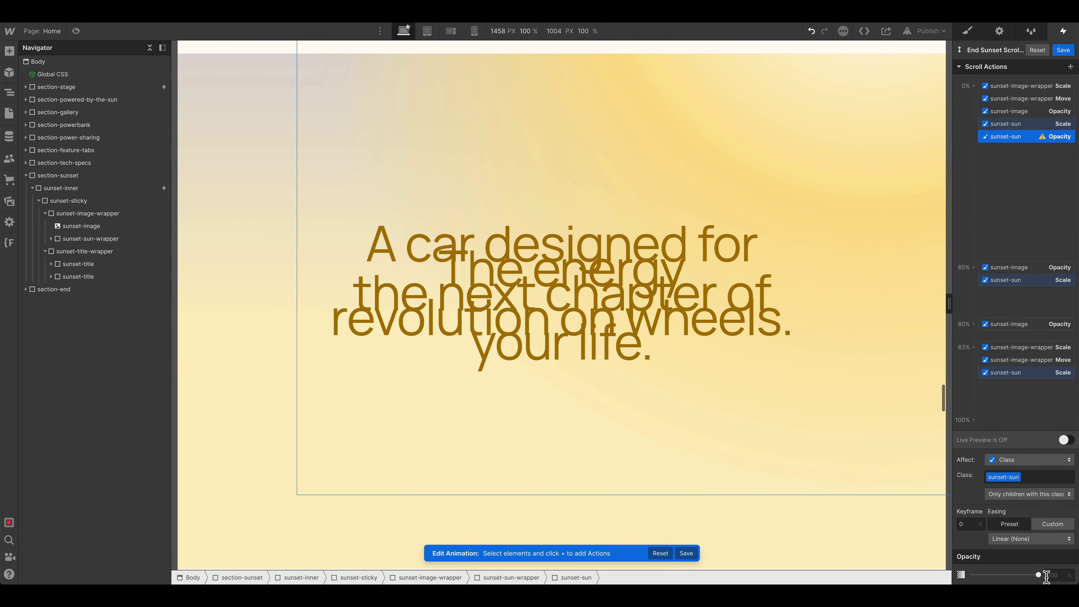
right_click(1023, 141)
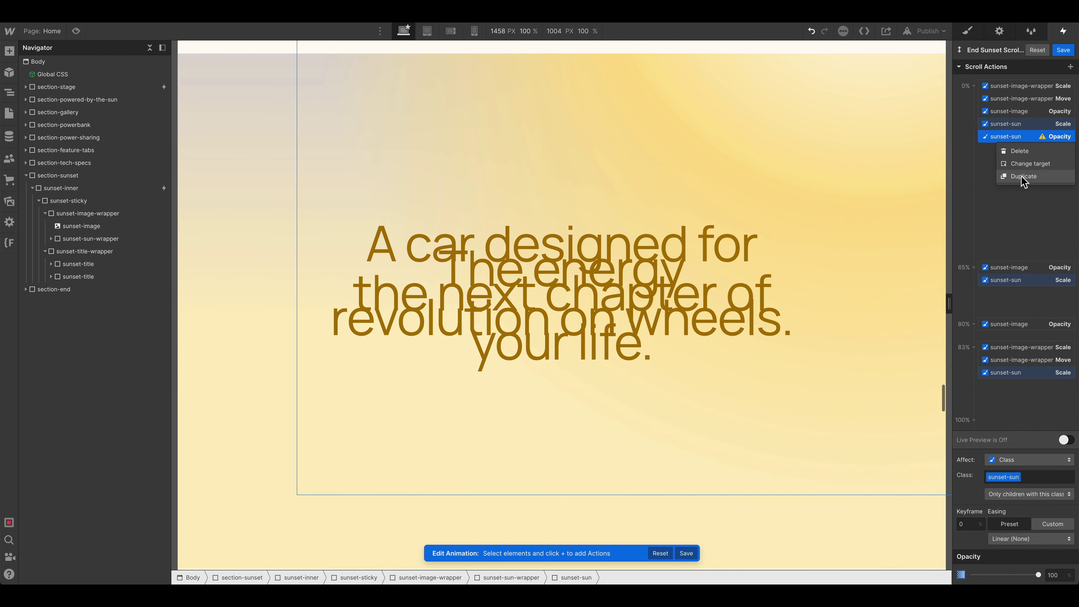
left_click(1020, 168)
left_click_drag(1015, 149, 1008, 329)
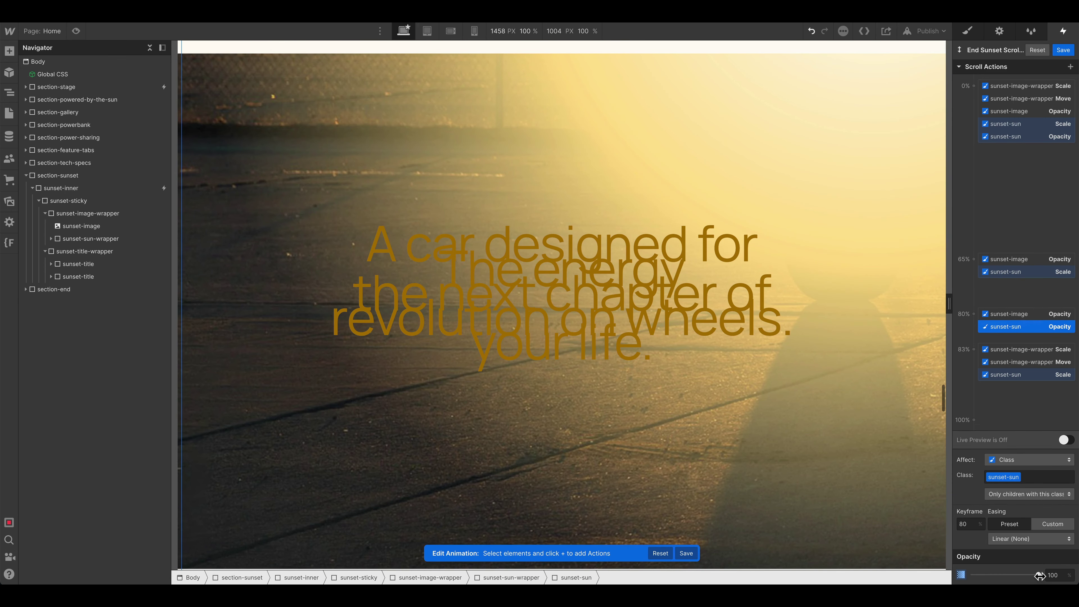
Step: Duplicate the 80% sunset-sun Opacity action to the 83% keyframe, set its opacity to 0%, and preview it live
right_click(1013, 328)
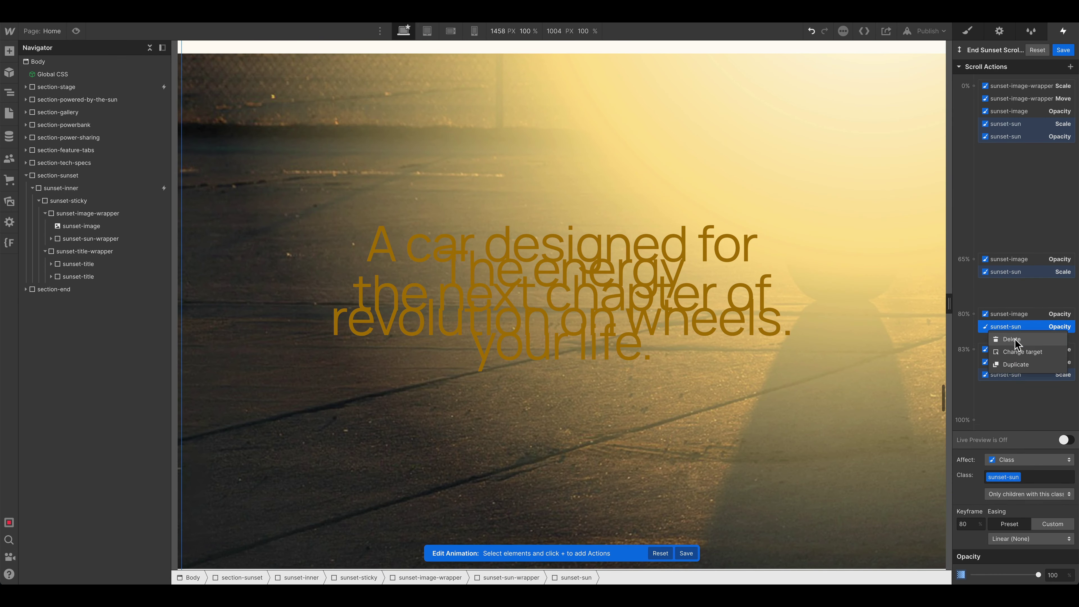
left_click(1014, 364)
left_click(1016, 376)
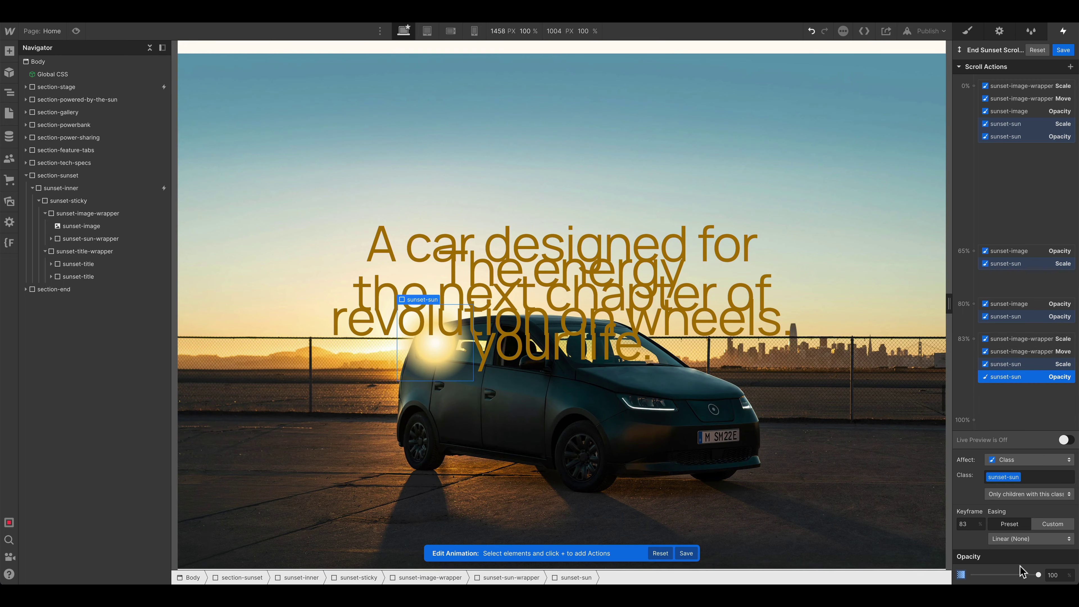
left_click_drag(1020, 572, 973, 575)
left_click(1067, 439)
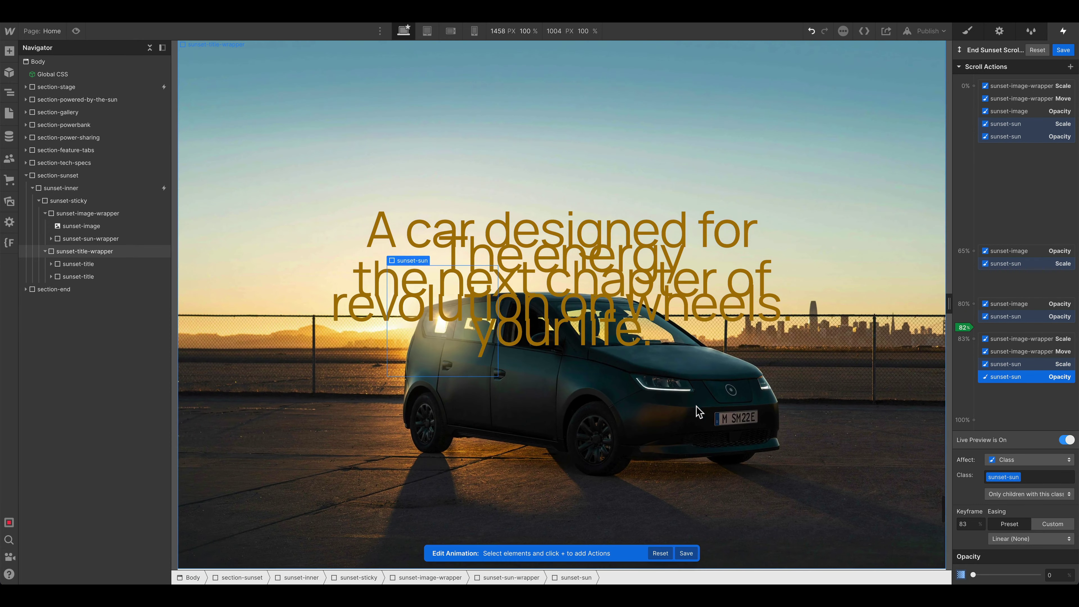
Step: Add a Move action for the first sunset-title in sunset-title-wrapper at the 0% keyframe
left_click(698, 411)
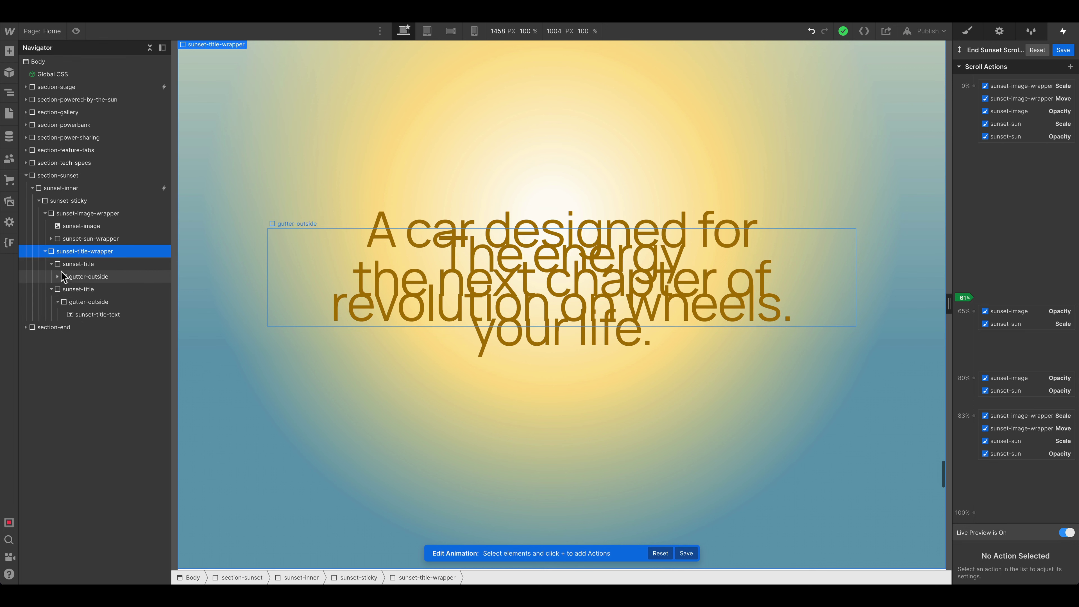
left_click(56, 263)
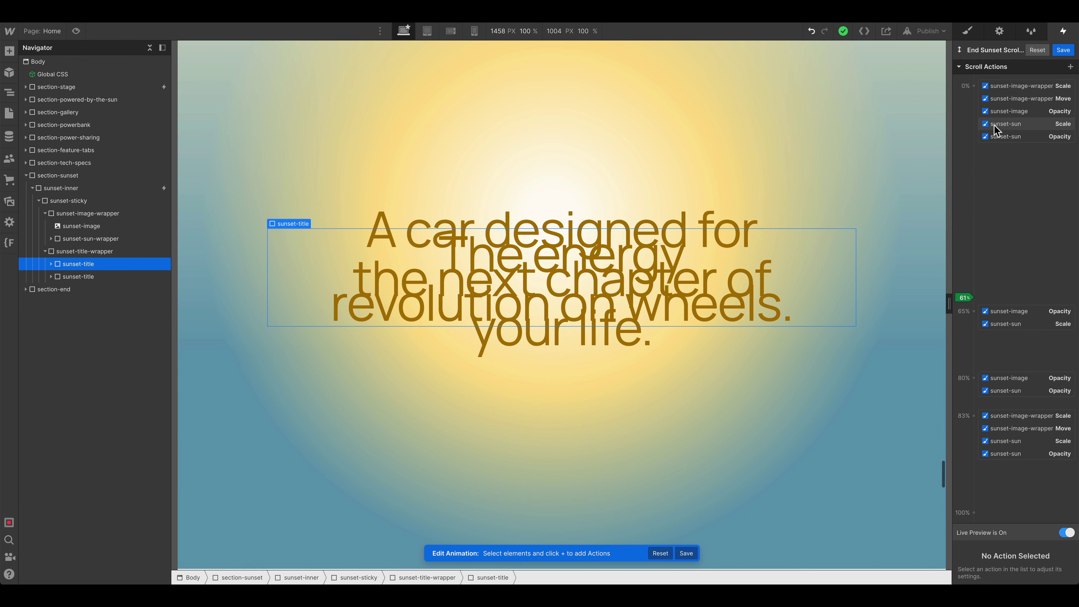
scroll(709, 244, "up", 10)
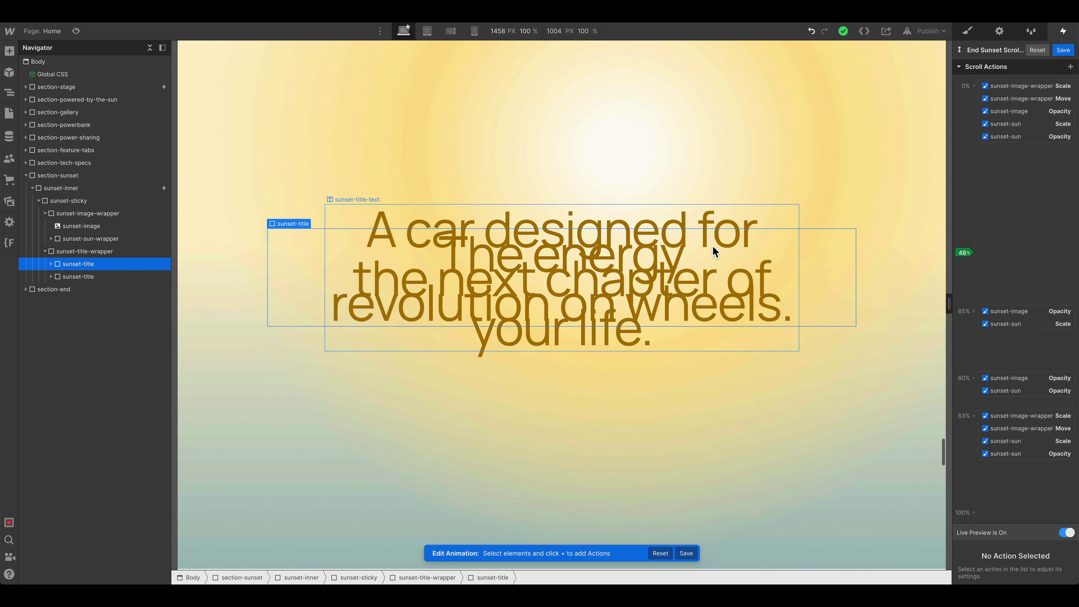
scroll(715, 248, "up", 3)
scroll(493, 218, "down", 5)
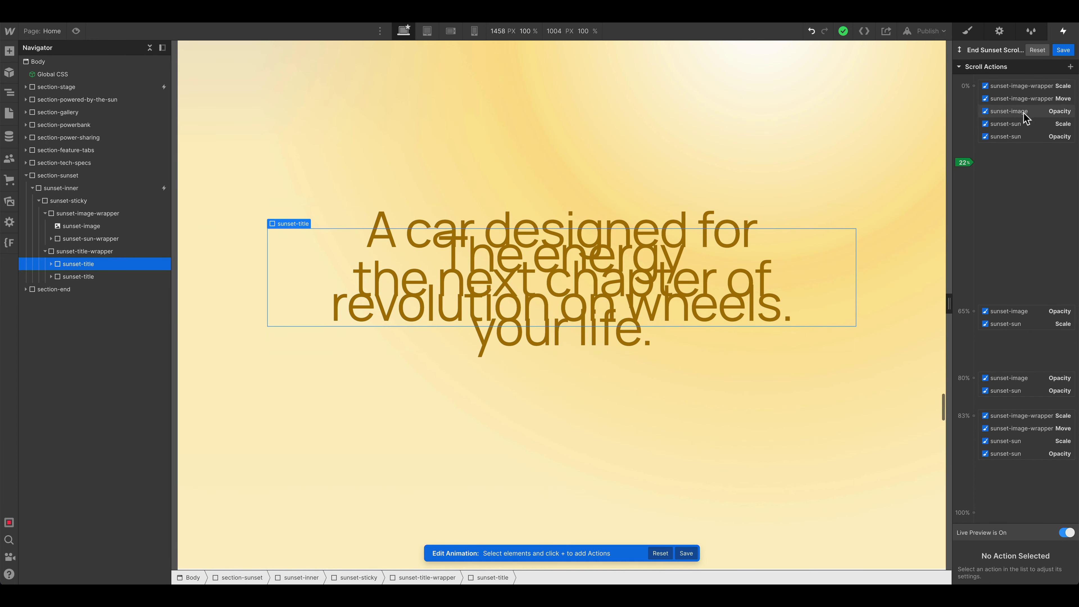
left_click(973, 86)
left_click(974, 118)
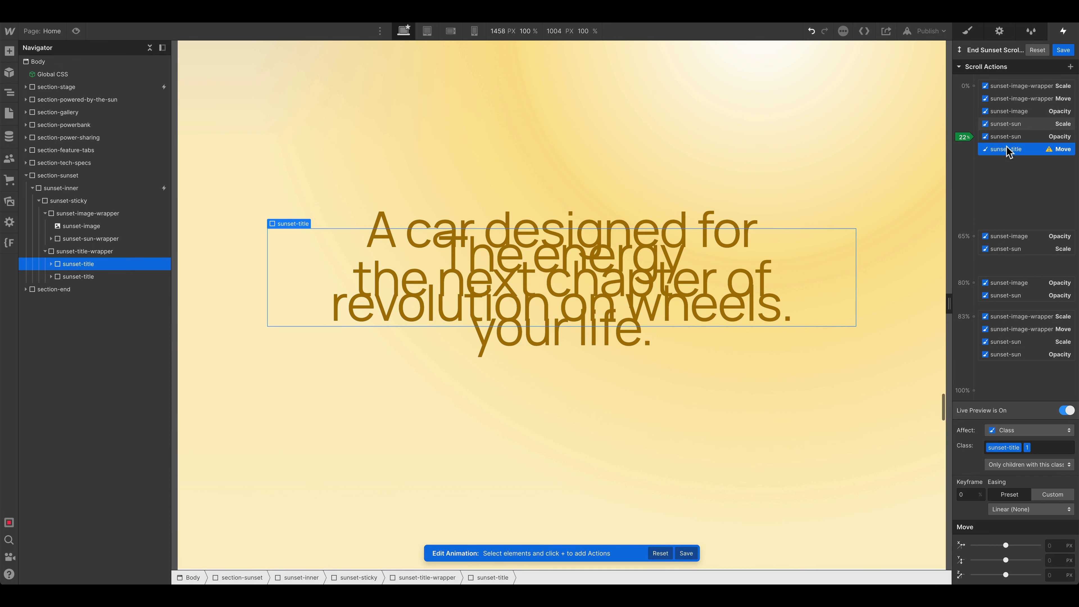
Step: Retarget the Move action to the plain sunset-title class and set its Y offset to -15 VH
left_click(1022, 446)
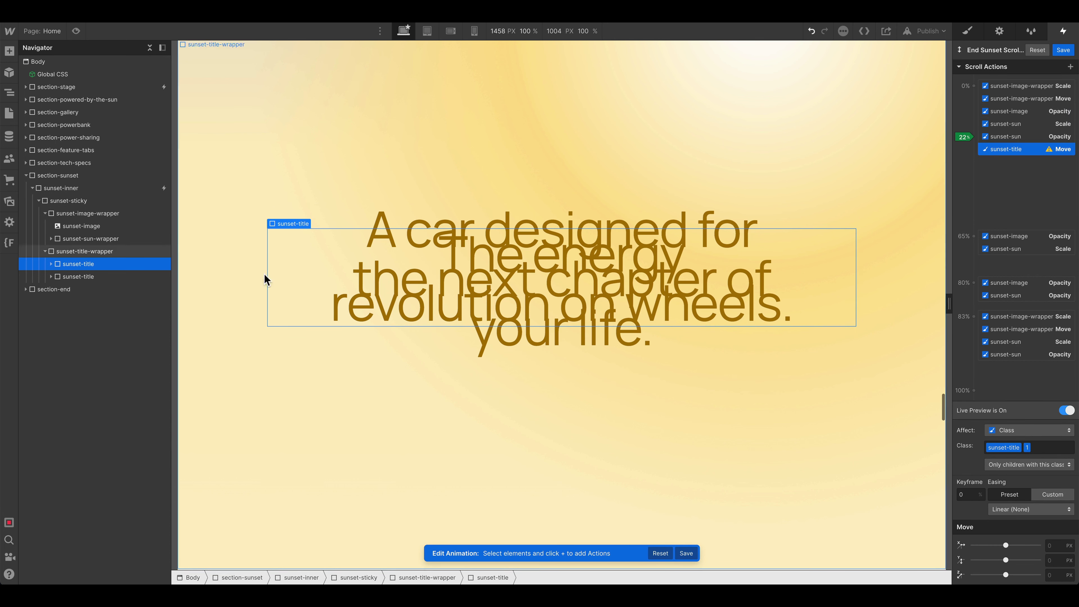
left_click(1040, 448)
type("sunset-title")
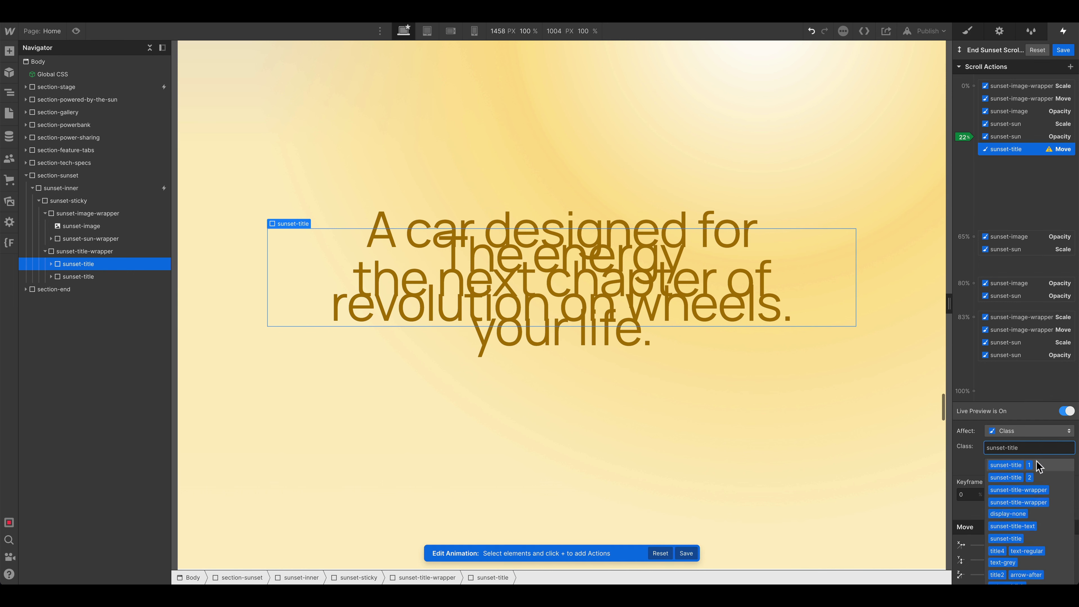
scroll(1030, 527, "down", 3)
scroll(1030, 510, "up", 3)
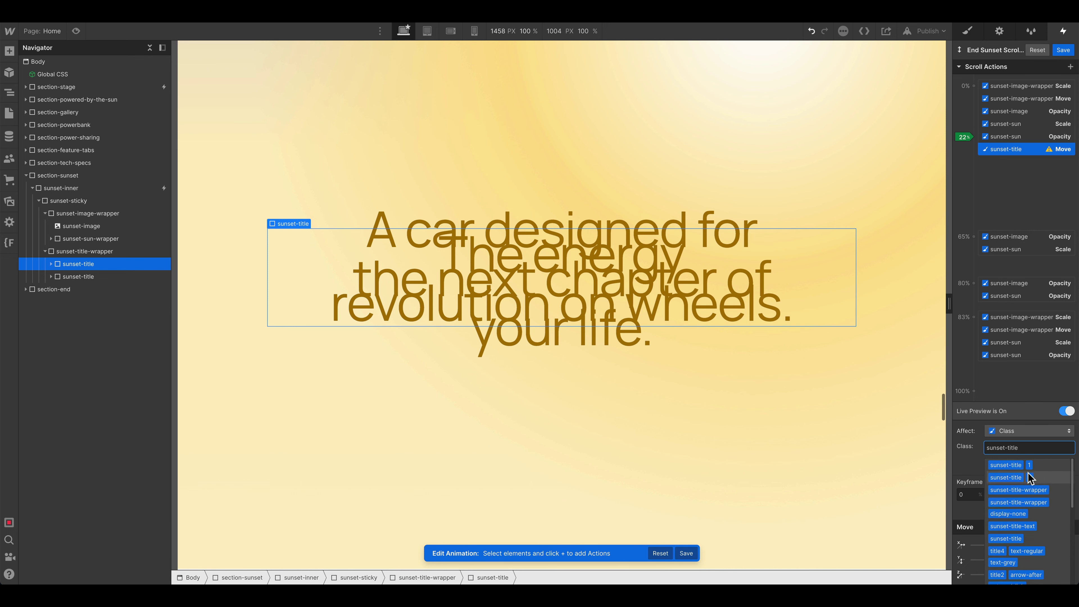
left_click(1027, 472)
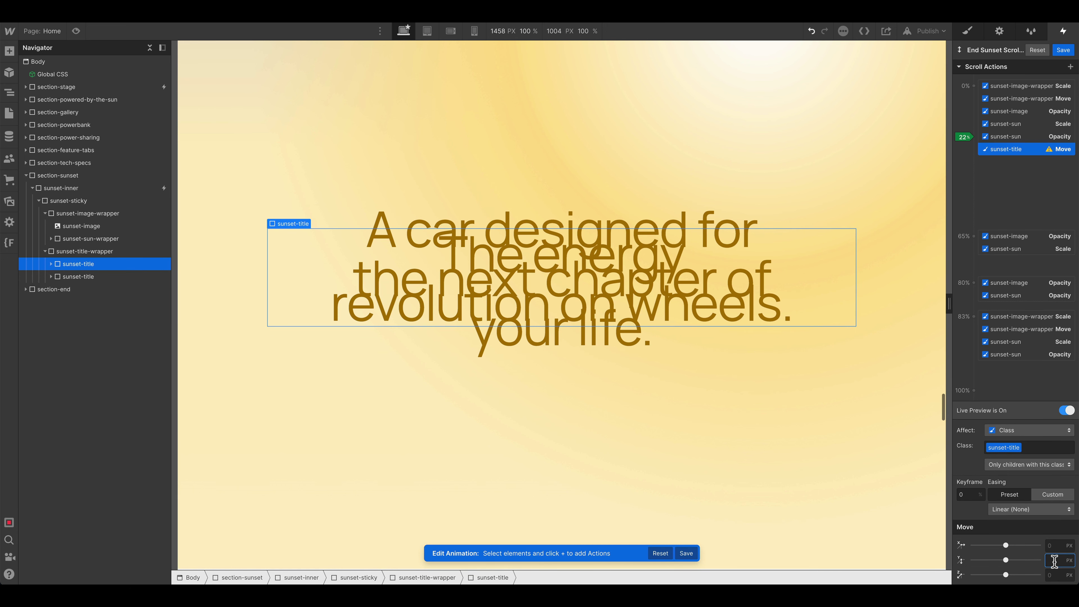
type("vh")
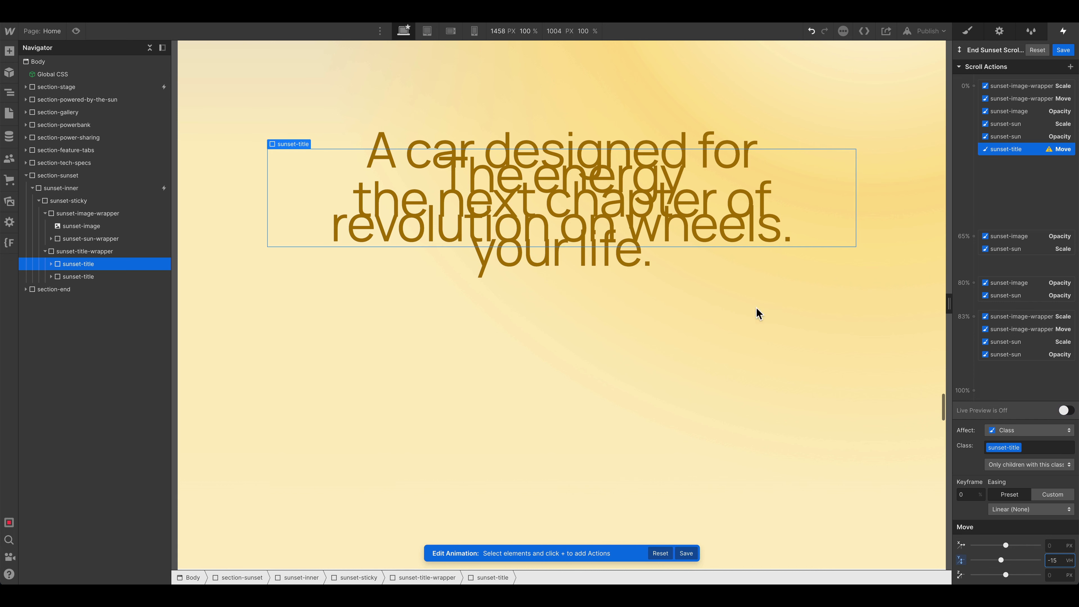
Step: Duplicate the sunset-title Move action to the 65% keyframe and set its Y offset to 5 VH
right_click(1006, 151)
left_click(1009, 188)
left_click_drag(1007, 162, 1001, 250)
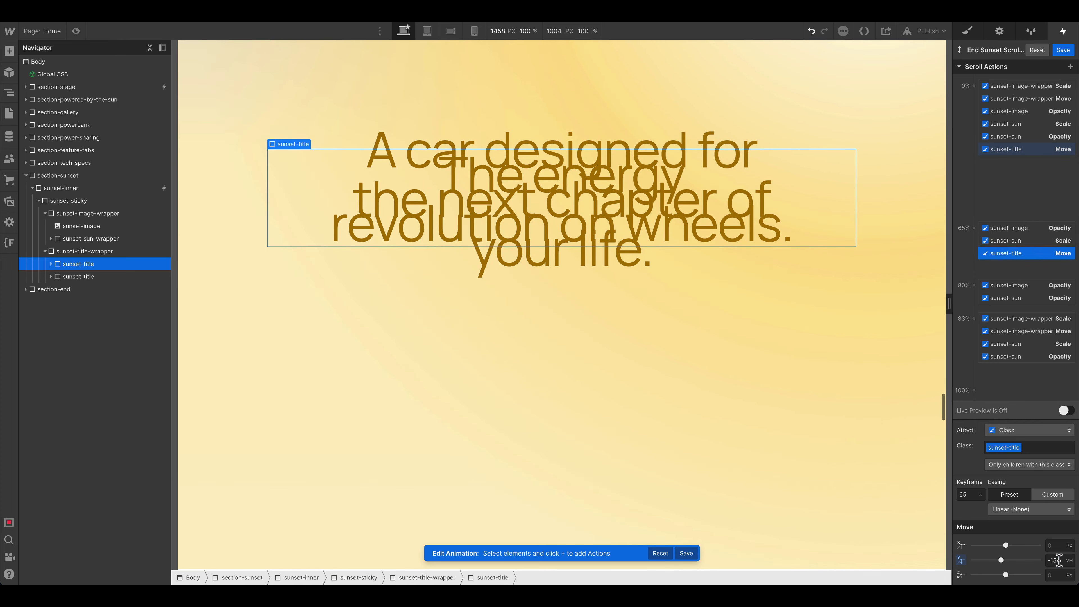
type("5")
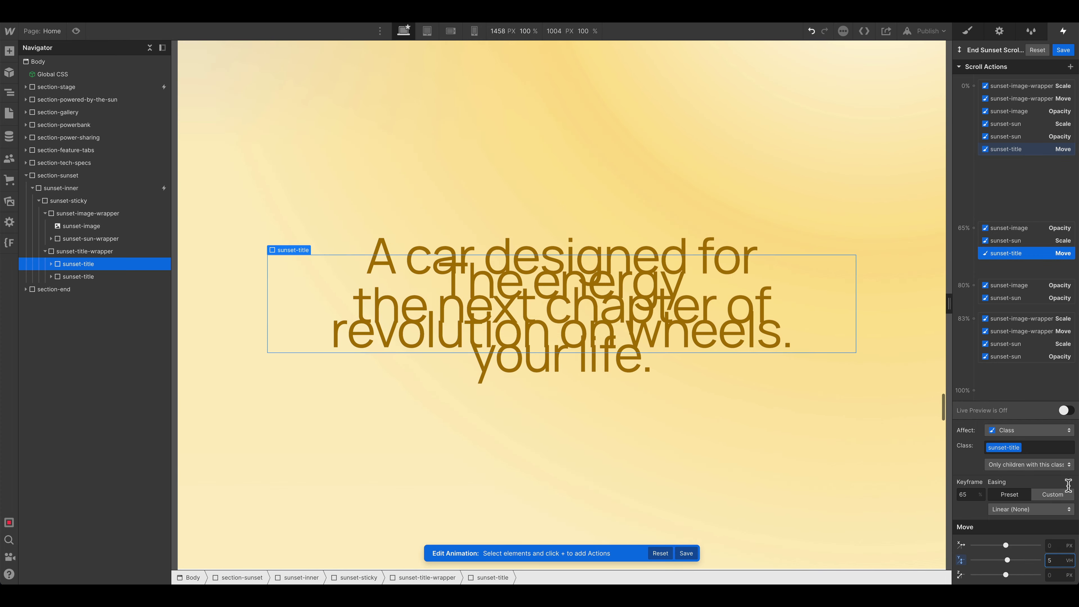
Step: Preview the animation live and examine how the titles move across the whole sunset section
left_click(1065, 411)
scroll(852, 419, "down", 10)
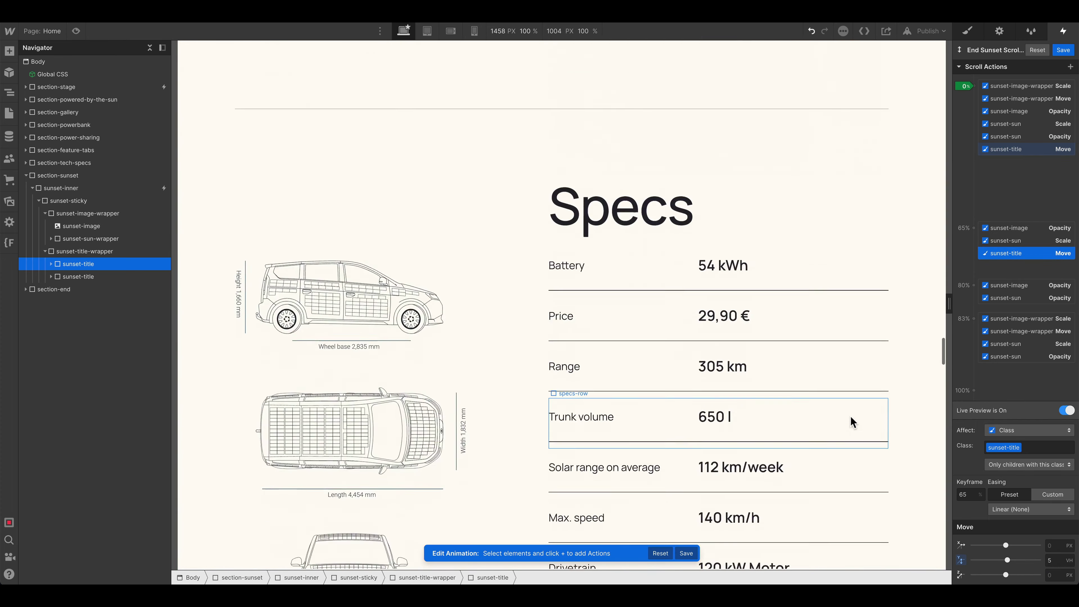
scroll(853, 416, "down", 10)
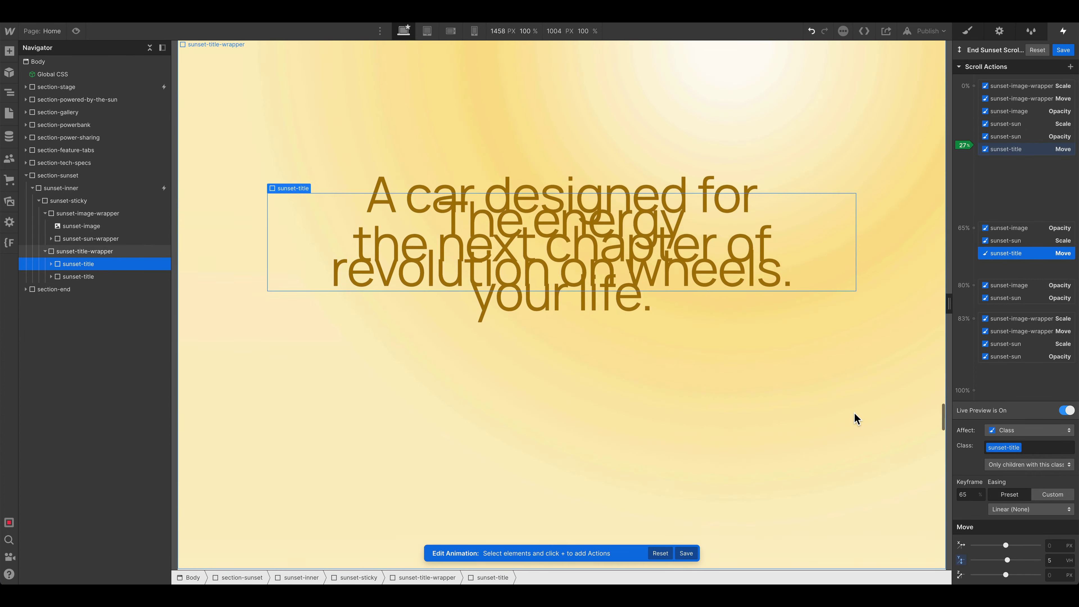
scroll(846, 413, "down", 10)
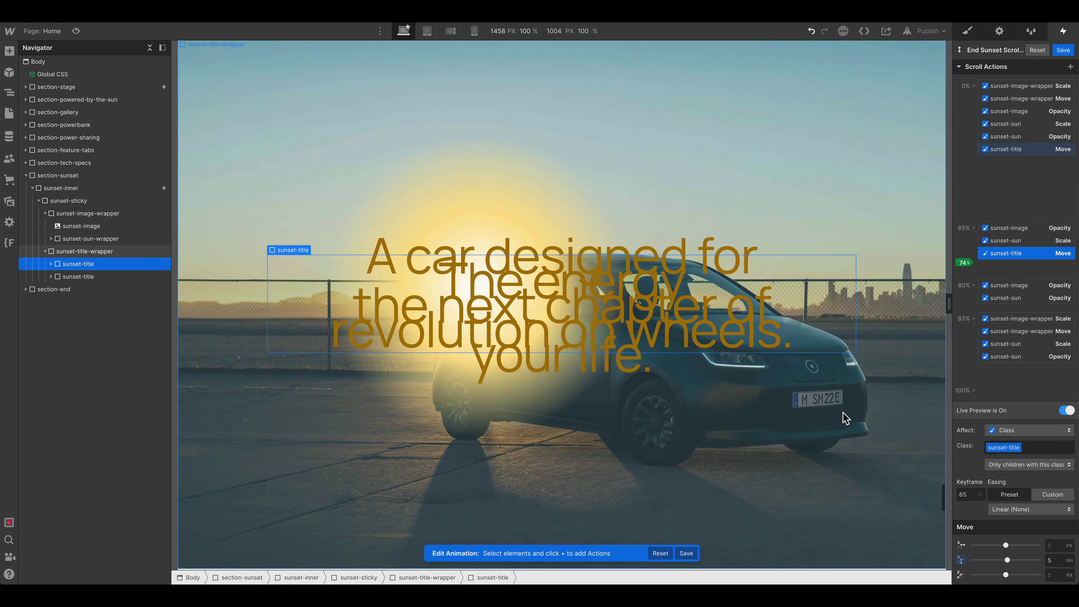
scroll(845, 418, "up", 10)
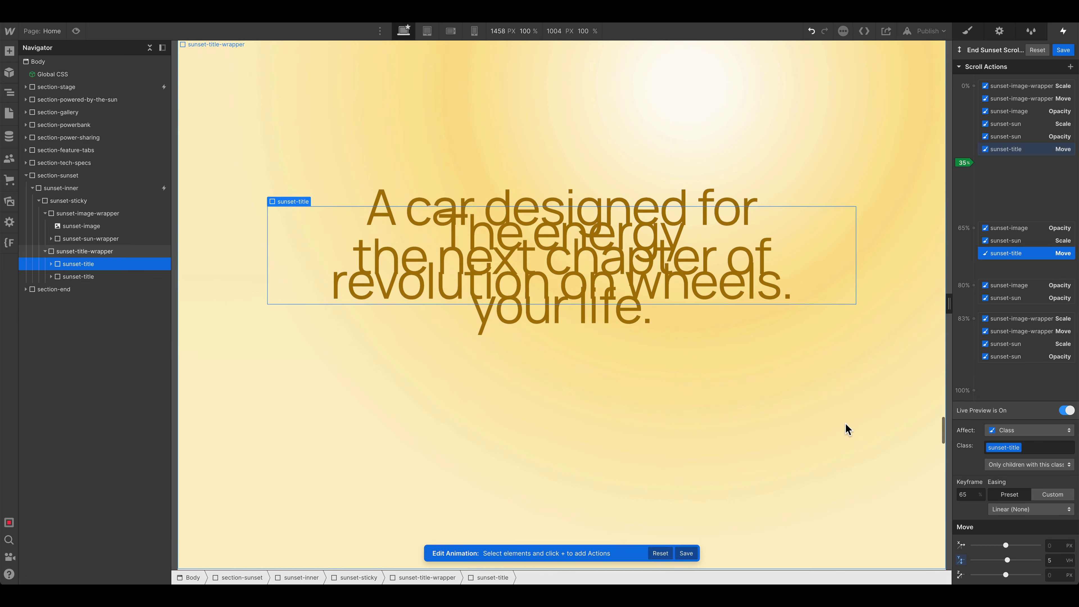
scroll(846, 430, "up", 5)
scroll(846, 429, "down", 5)
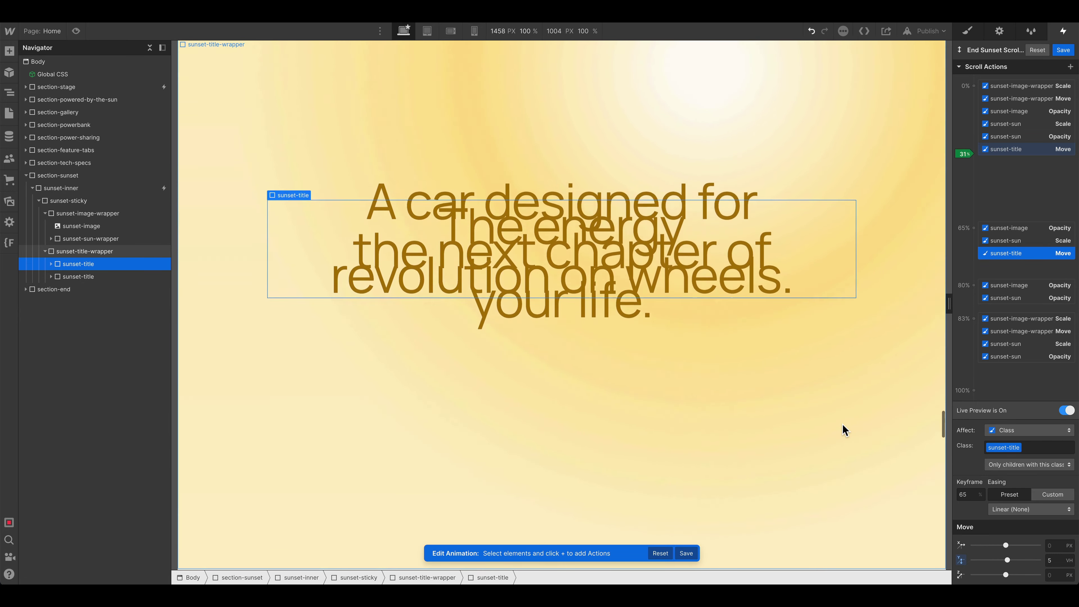
scroll(844, 430, "down", 3)
scroll(843, 431, "up", 3)
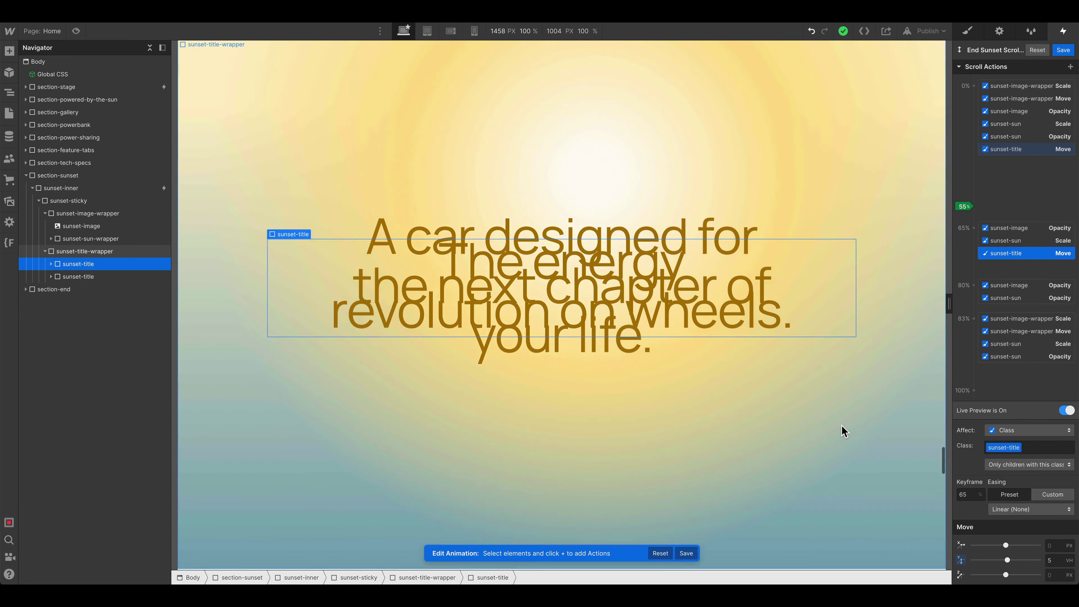
scroll(841, 426, "up", 6)
scroll(841, 425, "down", 5)
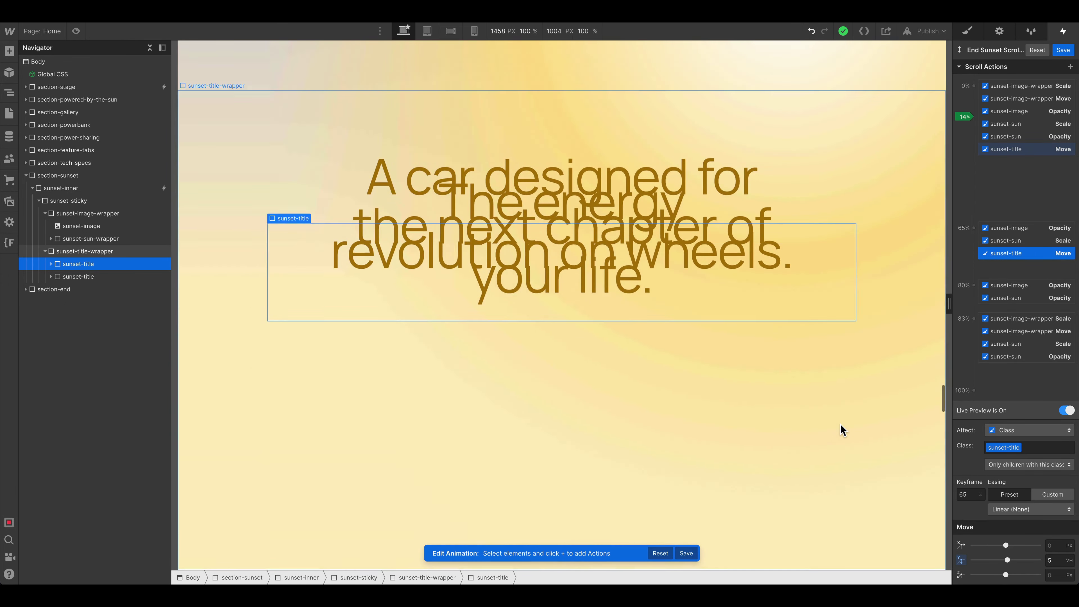
Step: Add an Opacity action for the second sunset-title at the 0% keyframe, set to 0% opacity
left_click(1026, 149)
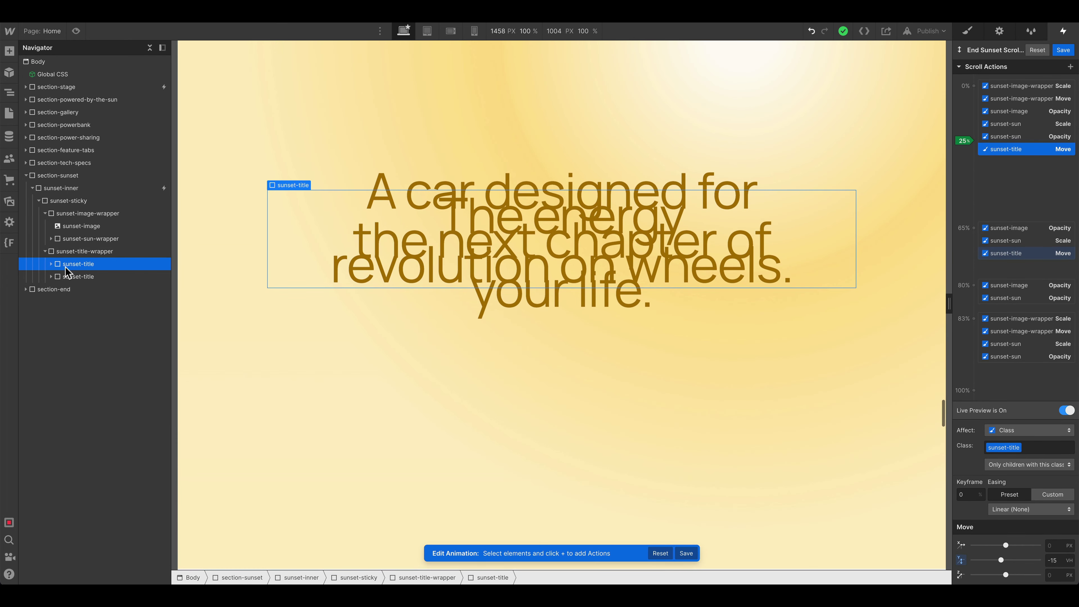
left_click(70, 276)
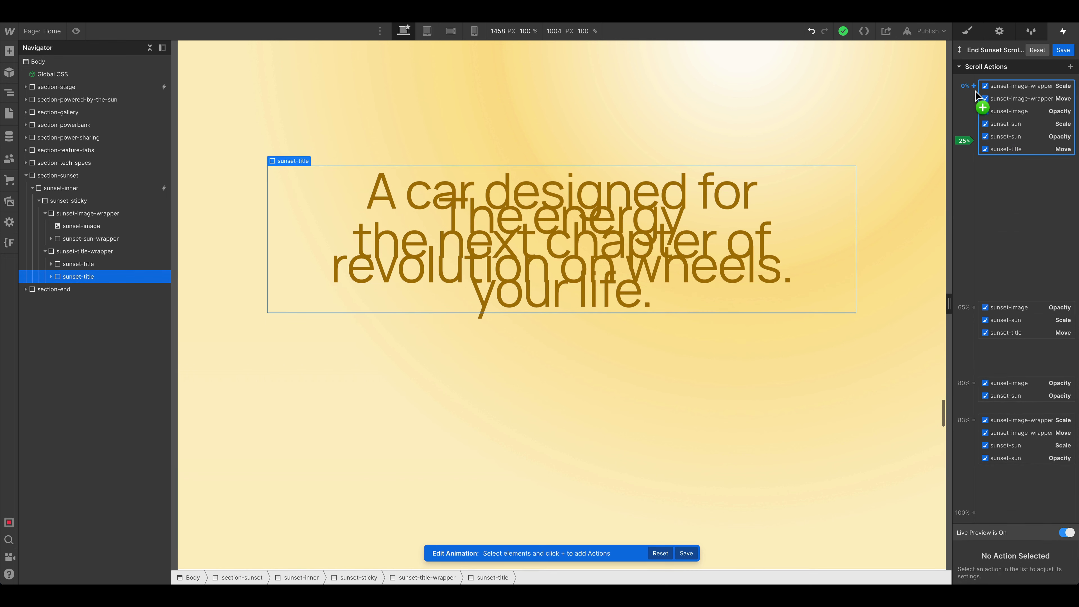
left_click(1065, 533)
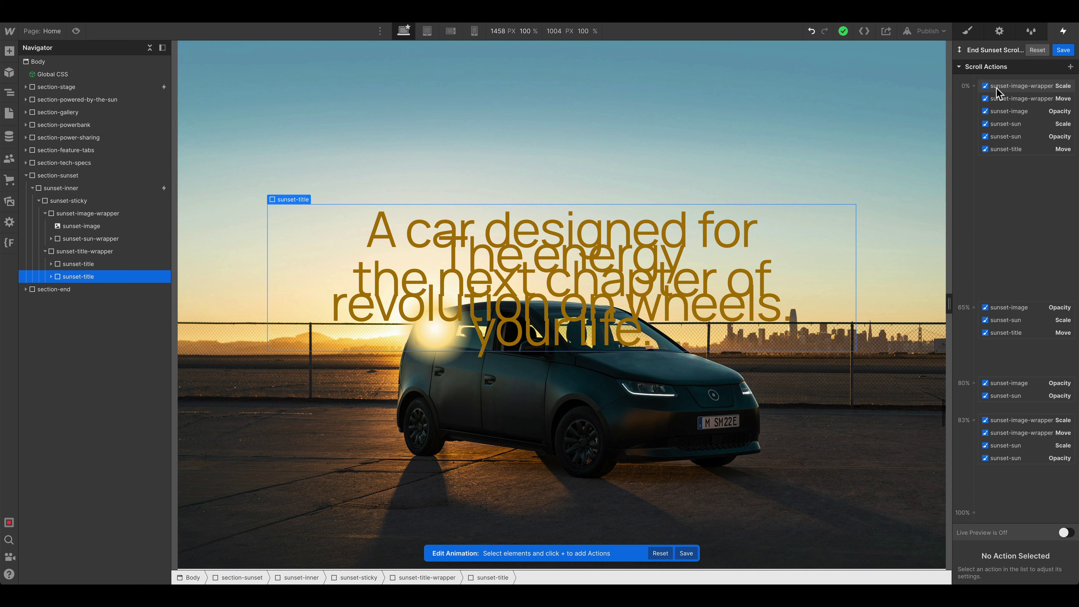
left_click(975, 86)
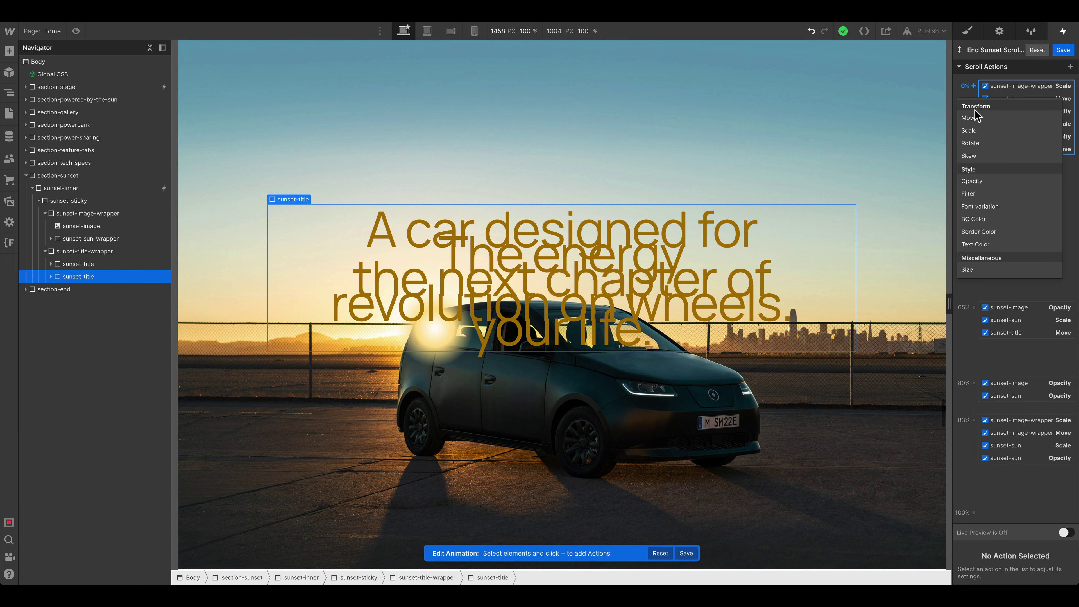
left_click(988, 186)
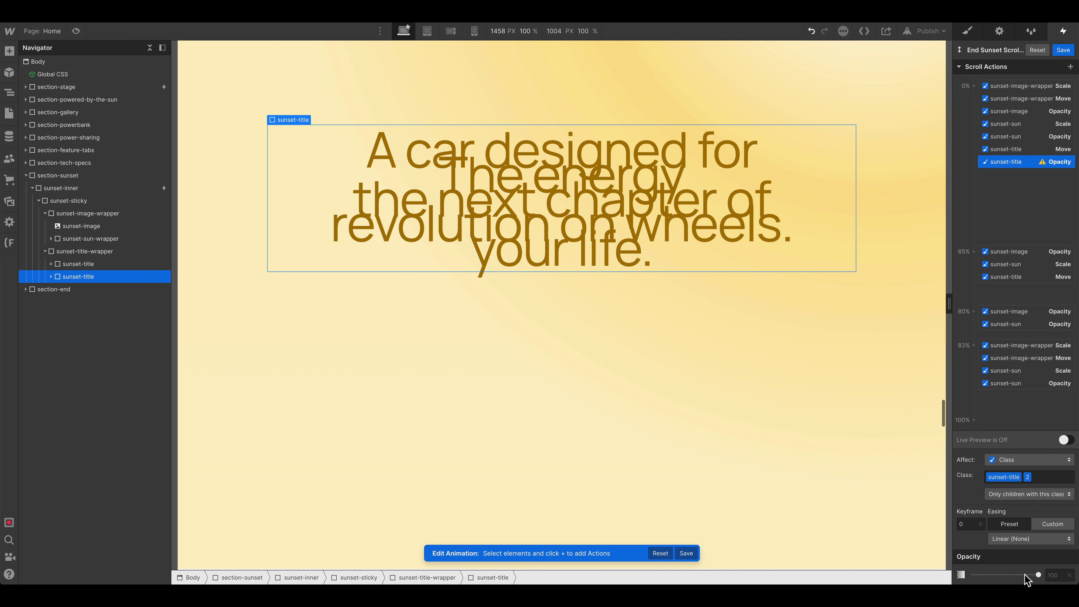
left_click_drag(1024, 575, 959, 575)
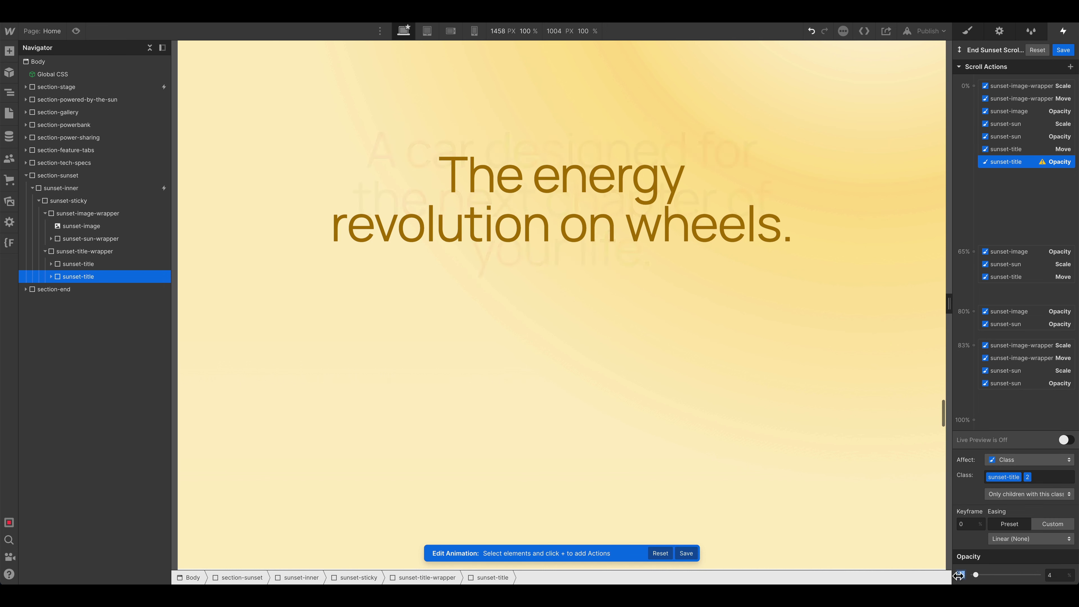
Step: Duplicate the second title's 0% Opacity action and retarget one copy to the first sunset-title in sunset-title-wrapper
right_click(1009, 167)
left_click(1003, 186)
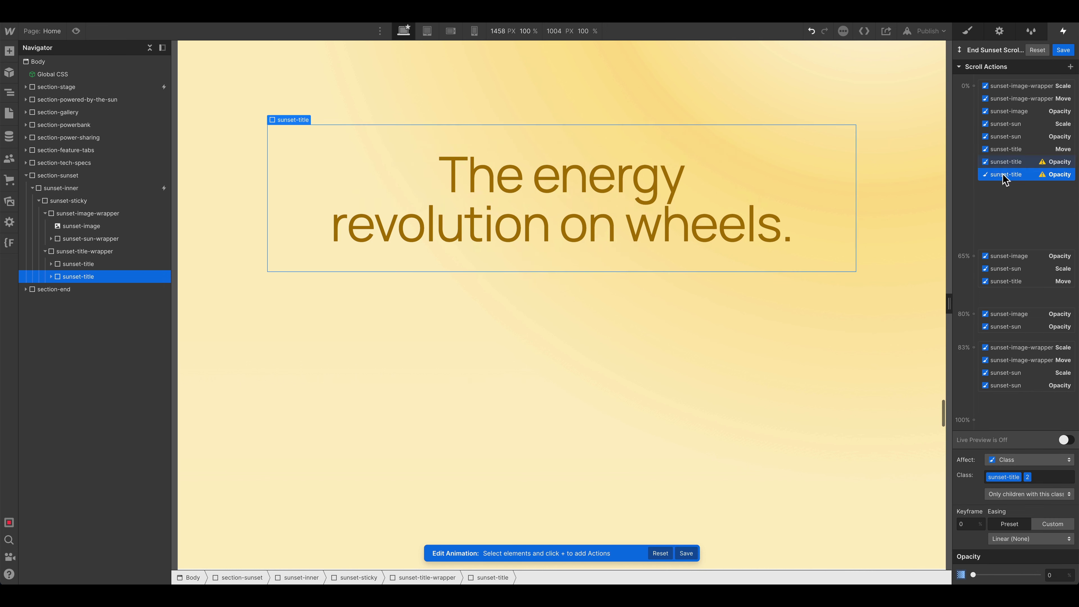
right_click(1008, 178)
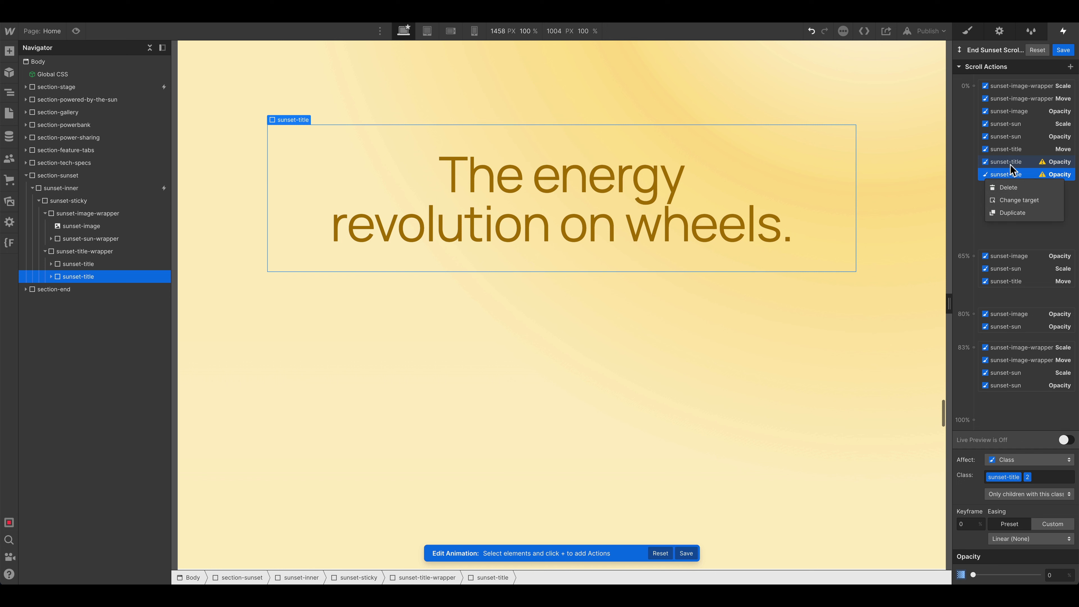
left_click(1011, 164)
right_click(1014, 163)
left_click(1020, 192)
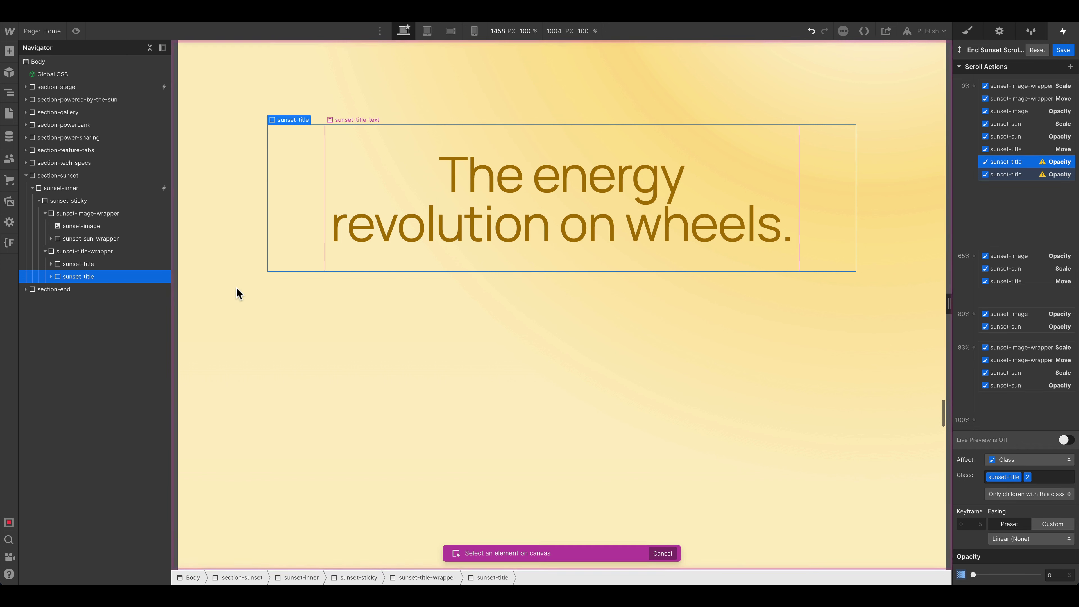
left_click(95, 265)
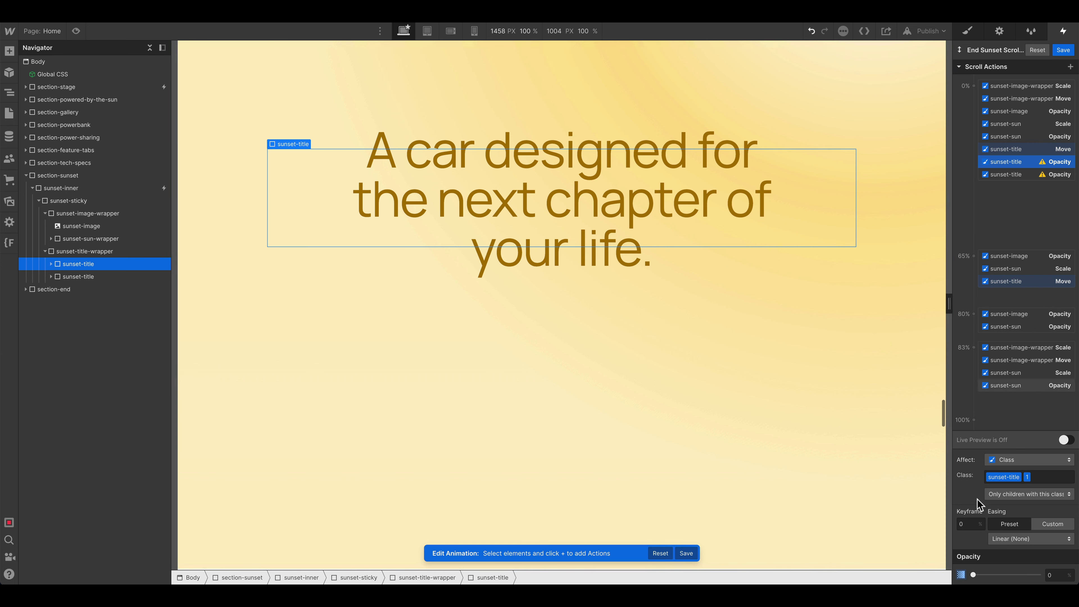
Step: Move both sunset-title Opacity actions to the 5% keyframe and check the section's entry in live preview
left_click(1000, 176)
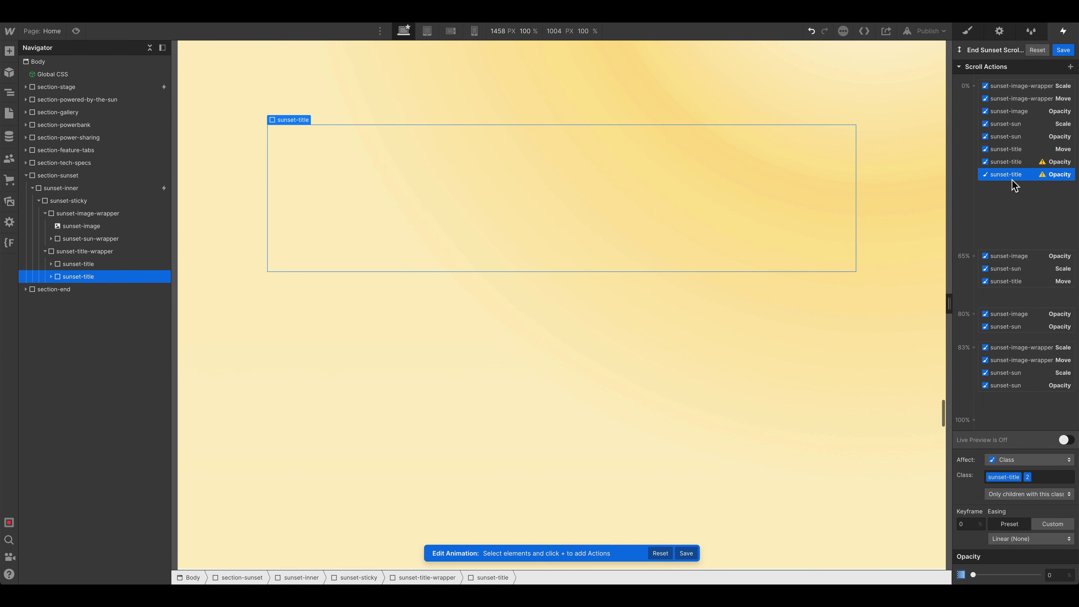
left_click(1011, 166, "shift")
left_click_drag(1004, 178, 999, 193)
scroll(783, 406, "up", 10)
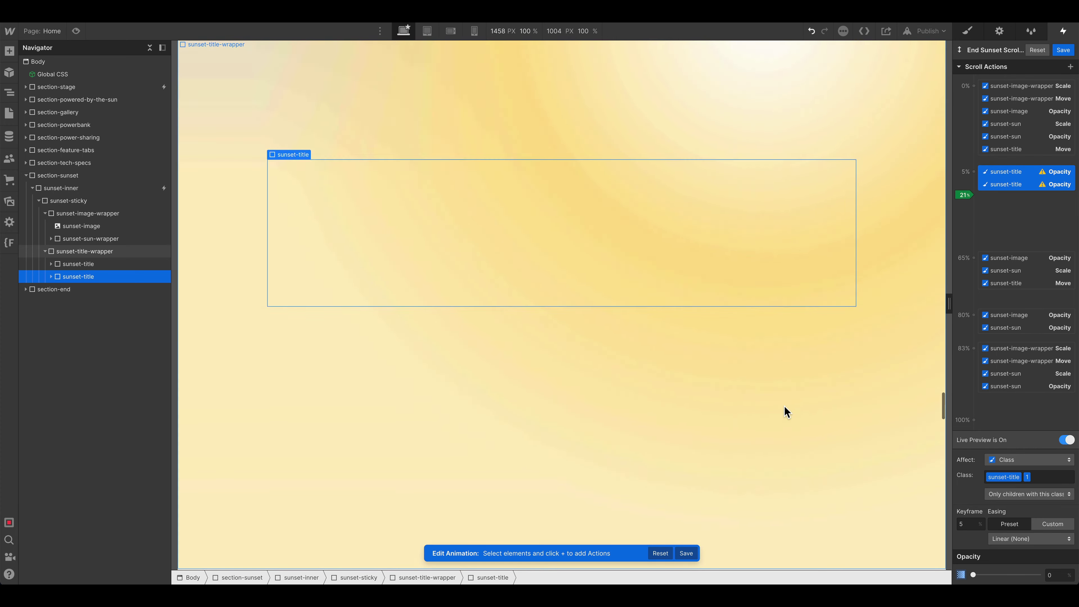
scroll(631, 489, "down", 5)
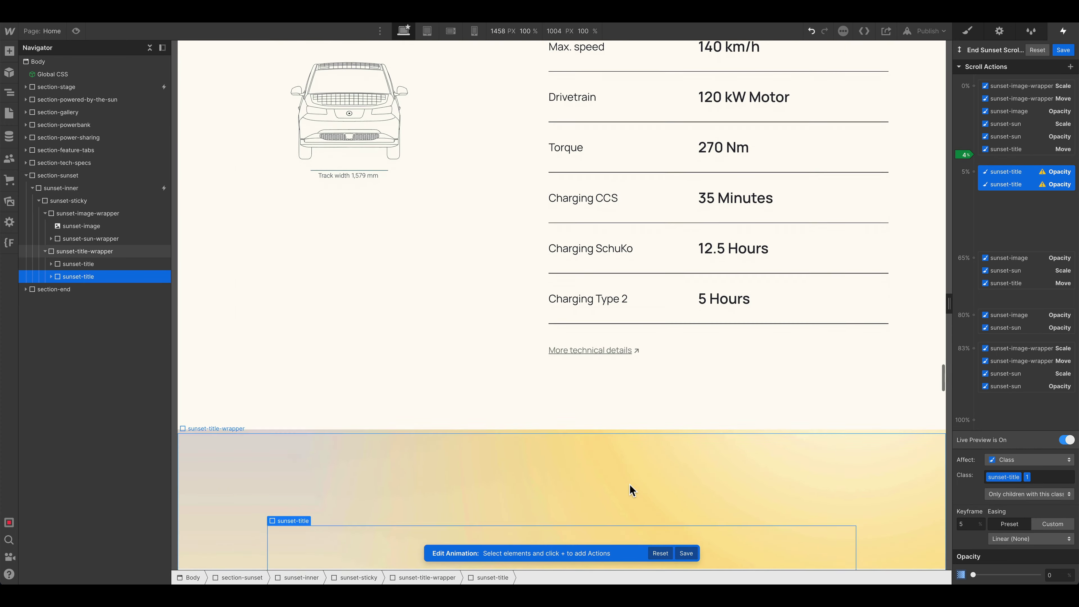
scroll(630, 489, "up", 4)
scroll(632, 489, "down", 4)
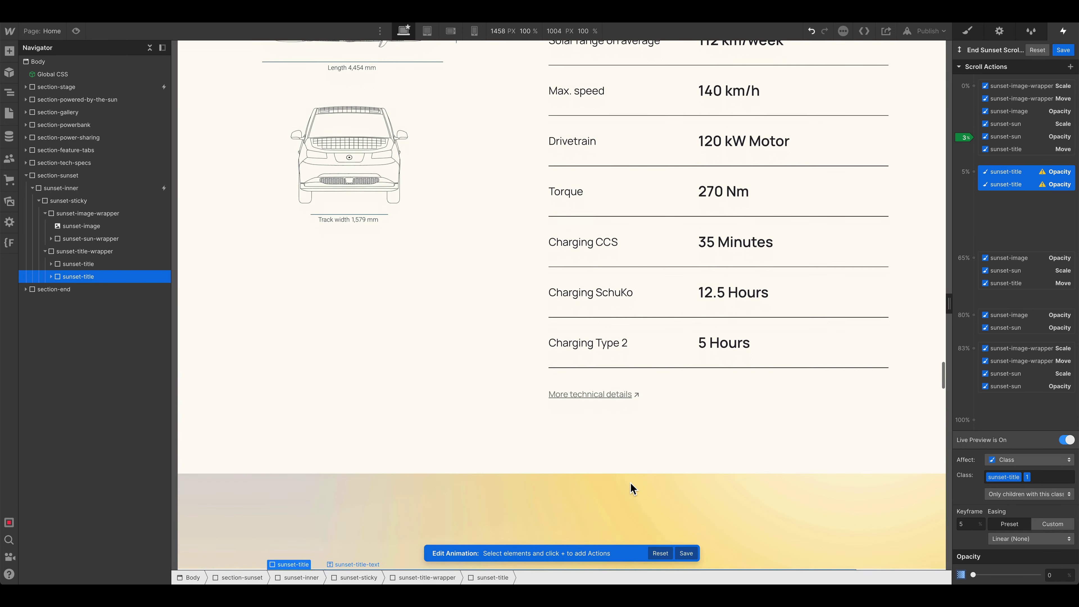
Step: Duplicate the first sunset-title's 5% Opacity action to the 8% keyframe, set it to 100%, and preview the fade-in live
left_click(997, 172)
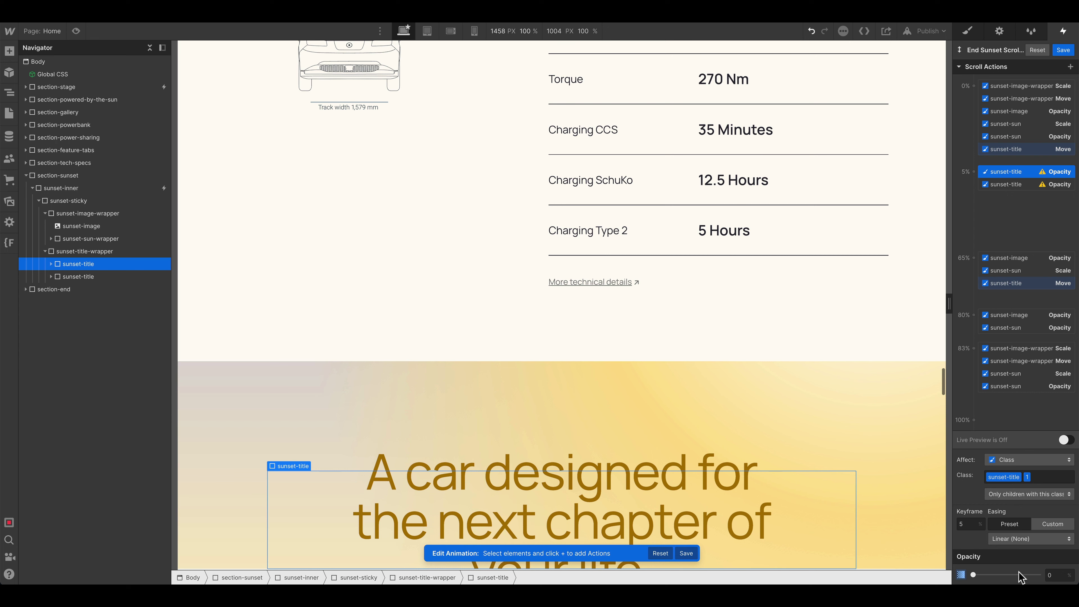
left_click_drag(1020, 577, 951, 572)
right_click(1014, 181)
left_click(1011, 209)
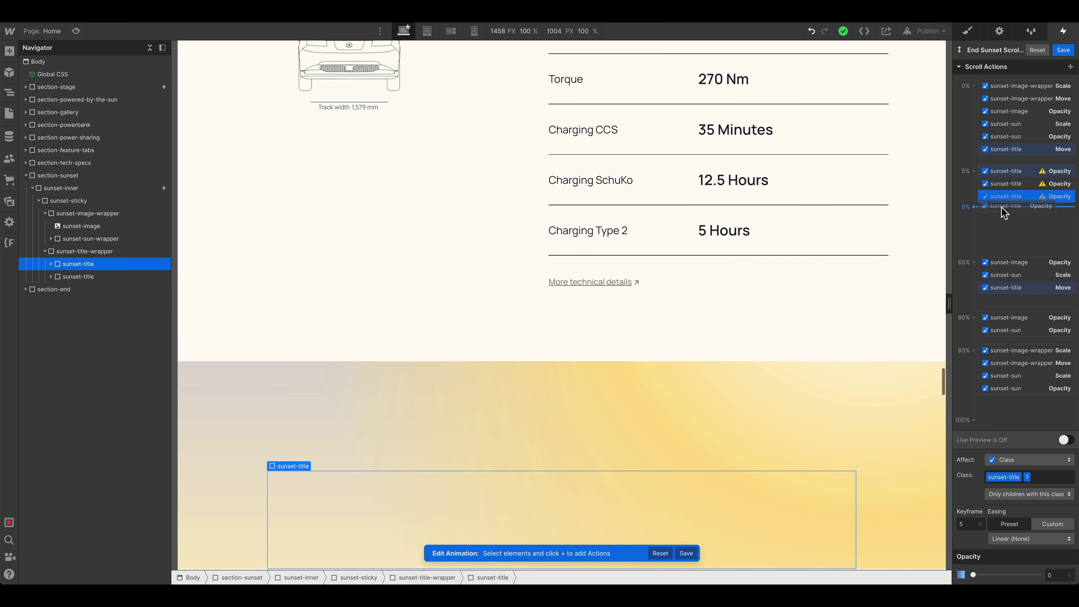
left_click_drag(1004, 211, 1005, 209)
left_click_drag(1028, 576, 1045, 576)
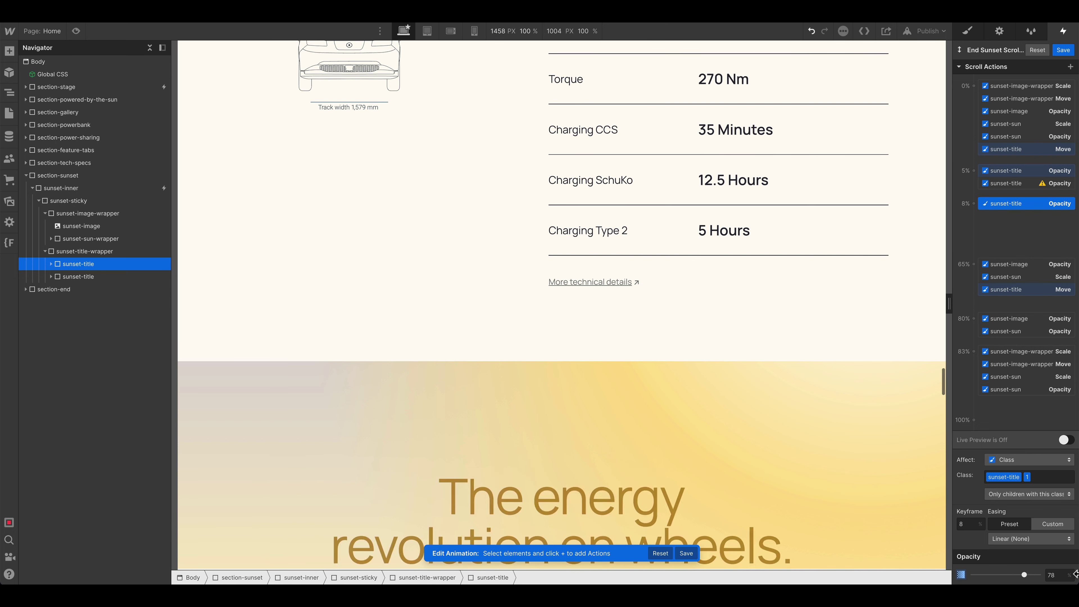
left_click(1066, 440)
scroll(845, 416, "up", 5)
scroll(846, 416, "down", 8)
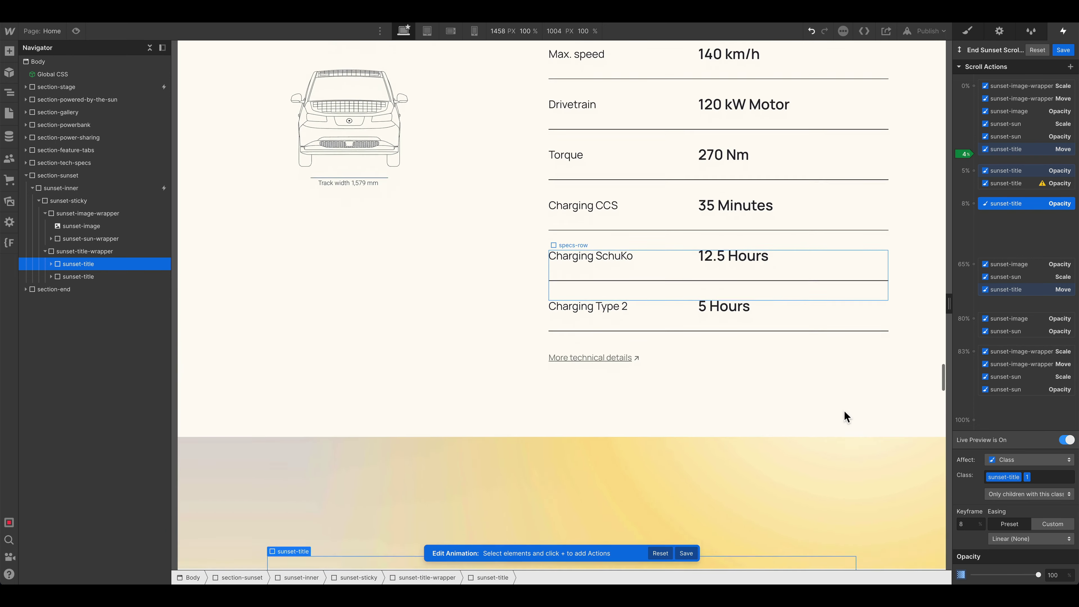
scroll(846, 417, "up", 5)
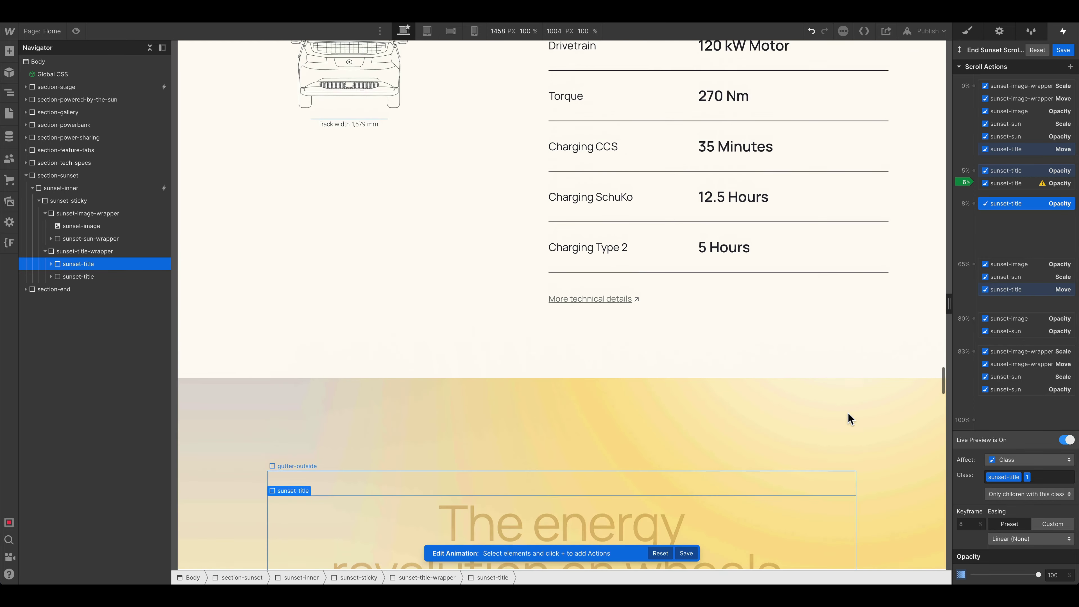
scroll(847, 417, "down", 4)
scroll(788, 349, "up", 3)
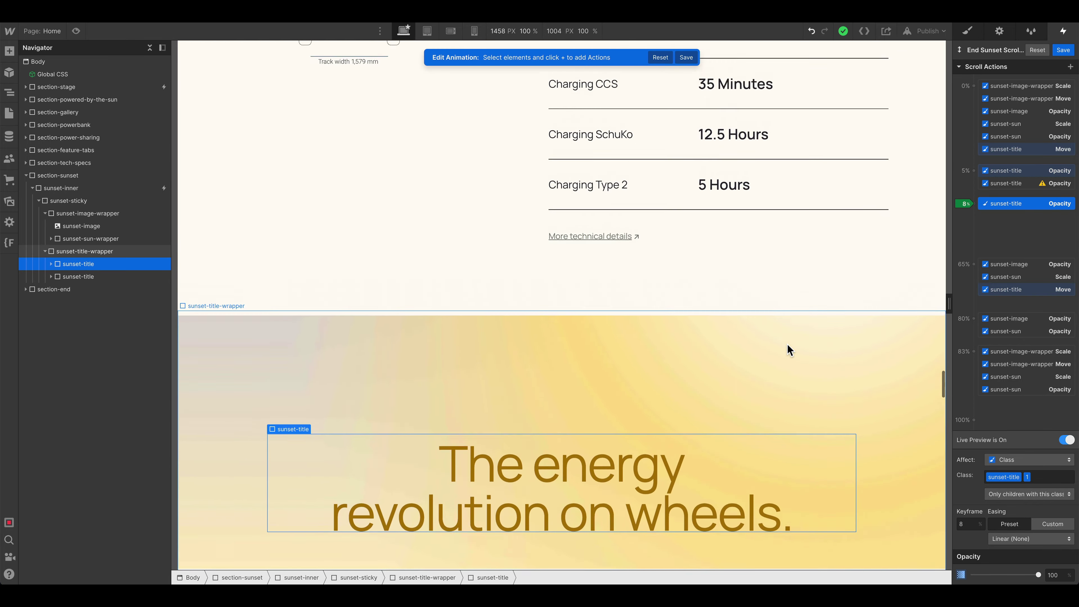
Step: Shift the first sunset-title's 100% Opacity action to the 12% keyframe and preview the slower fade-in live
scroll(788, 348, "down", 1)
mouse_move(989, 211)
left_mouse_down()
mouse_move(992, 220)
mouse_move(992, 208)
left_mouse_up()
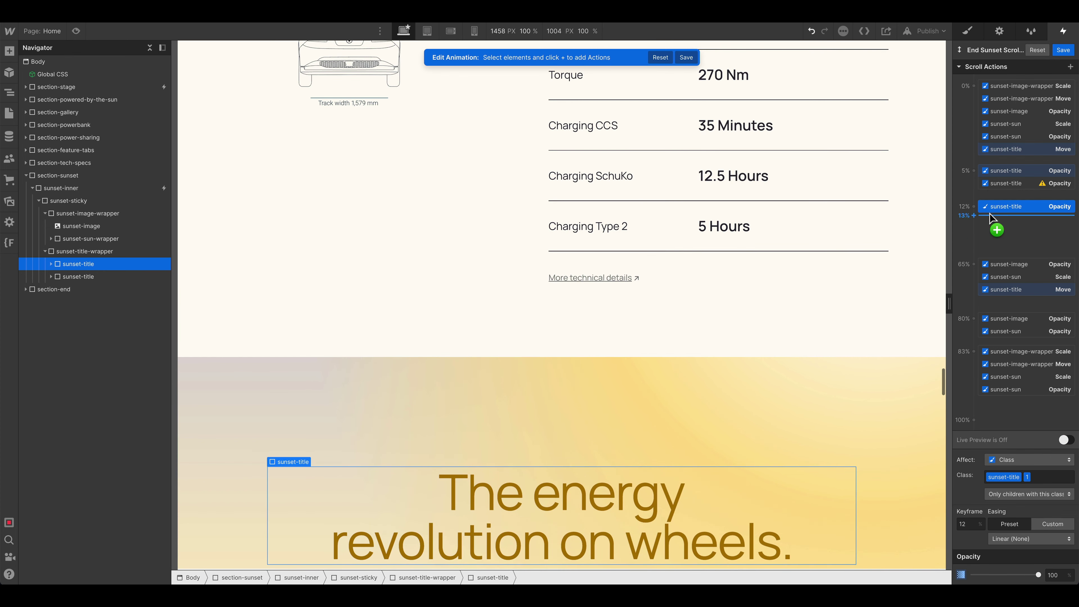
left_click(1065, 440)
scroll(846, 436, "up", 3)
scroll(845, 436, "down", 4)
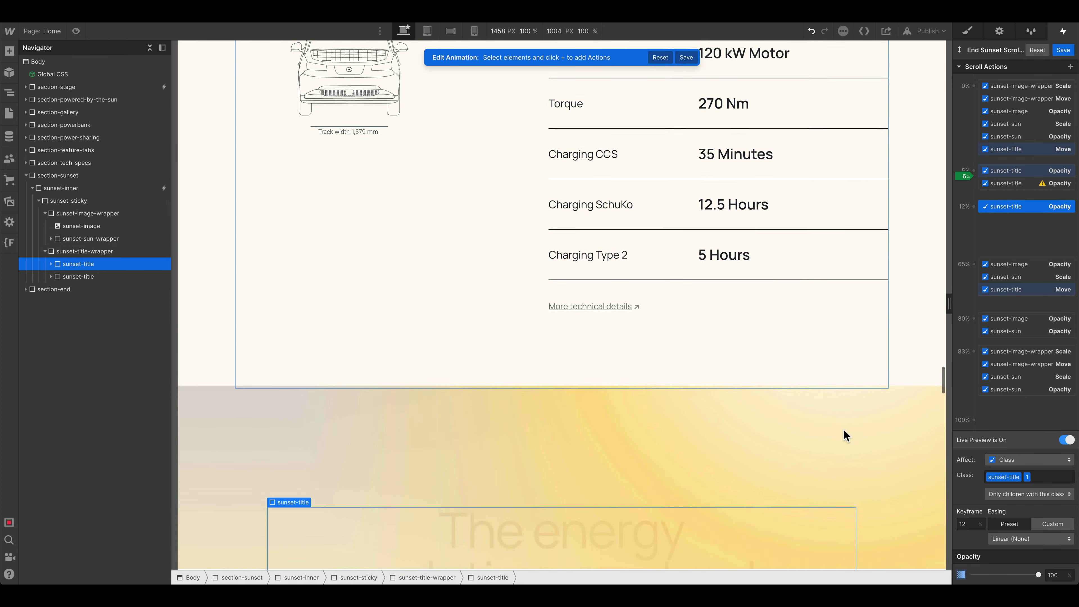
scroll(848, 437, "up", 2)
scroll(848, 436, "up", 1)
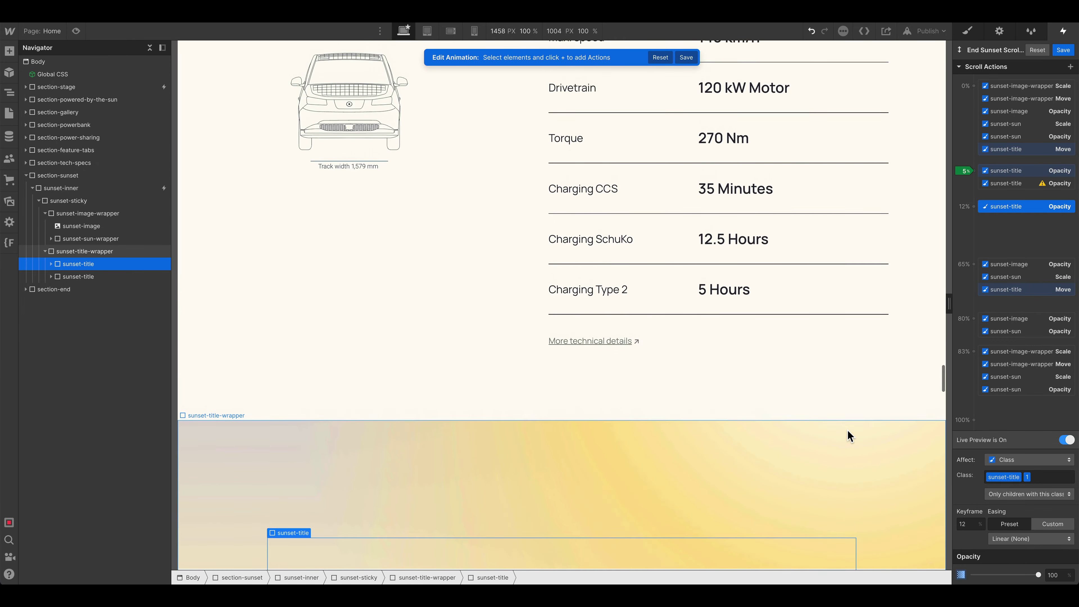
scroll(847, 436, "down", 4)
Step: Duplicate the first sunset-title's 12% Opacity action to the 30% keyframe
right_click(1011, 208)
left_click(1014, 249)
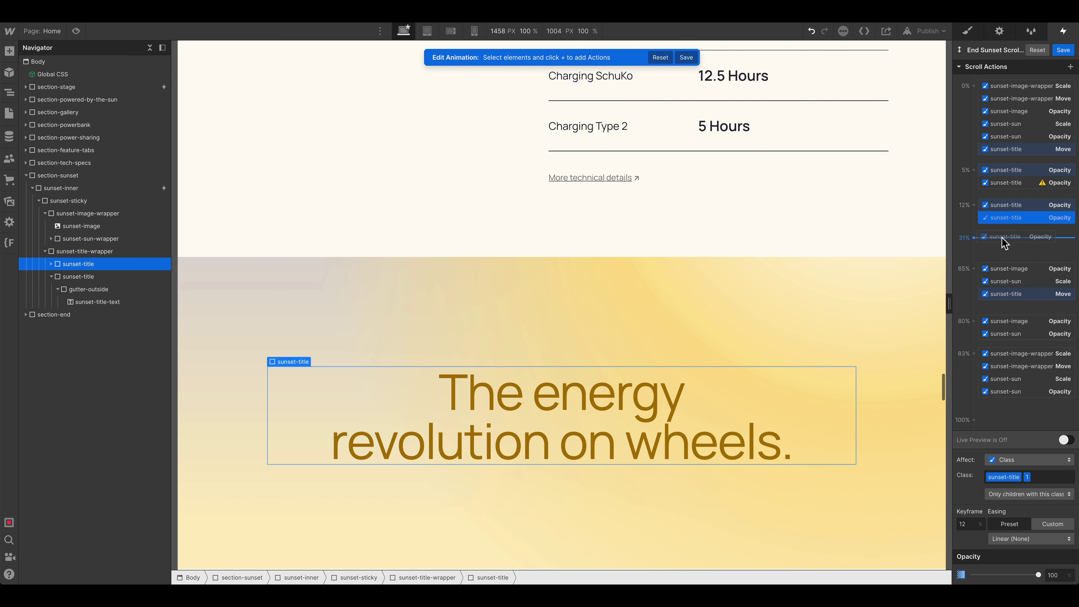
left_click_drag(1004, 243, 1006, 241)
left_click_drag(1034, 335, 1060, 413)
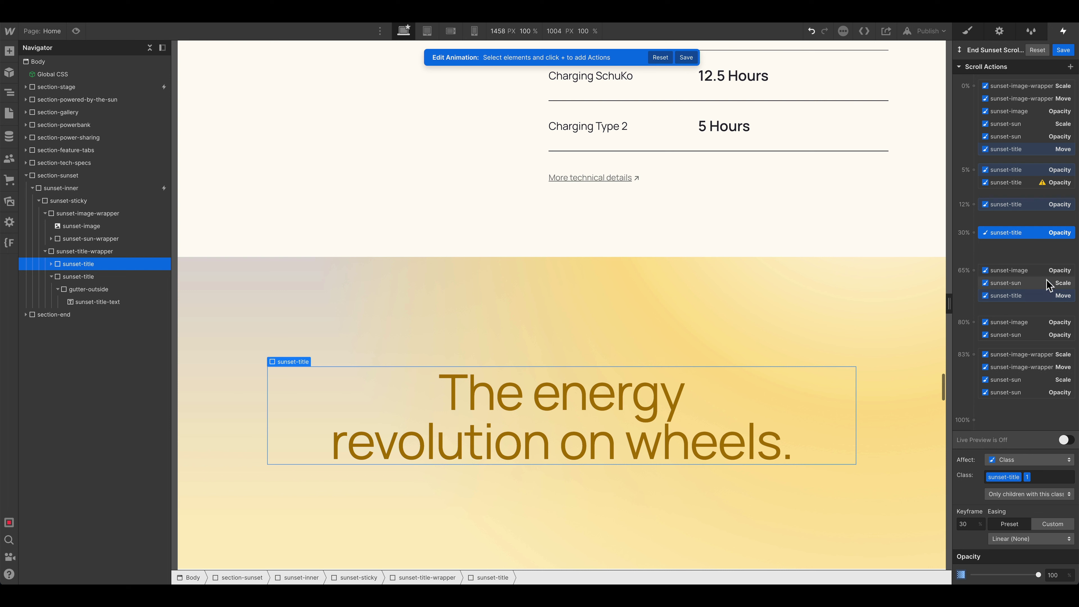
left_click_drag(1024, 295, 982, 228)
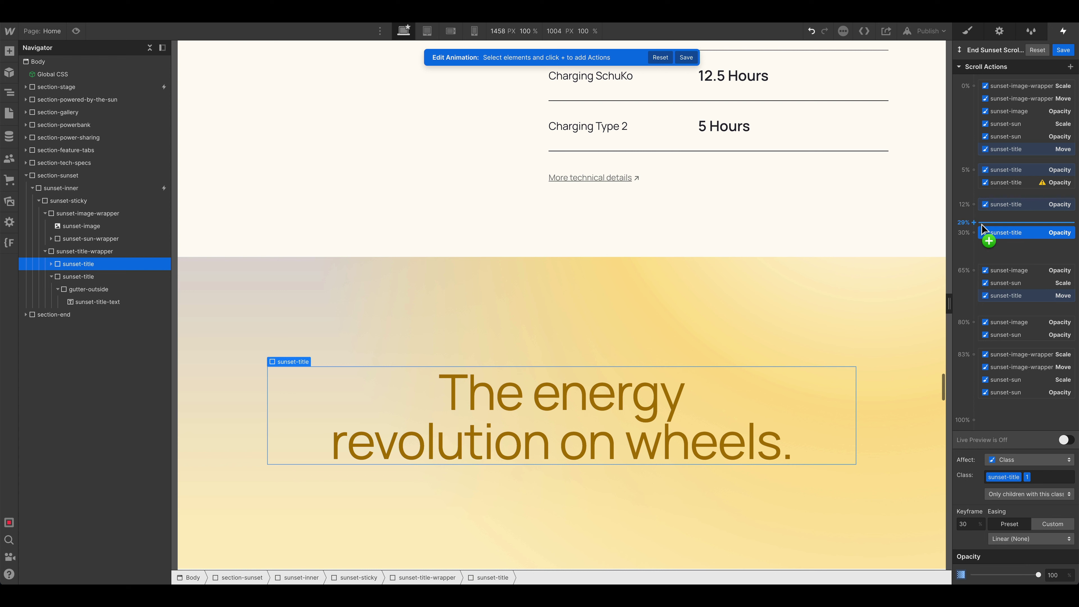
Step: Duplicate the first sunset-title's 30% Opacity action to the 33% keyframe and set its opacity to 0%
right_click(1011, 240)
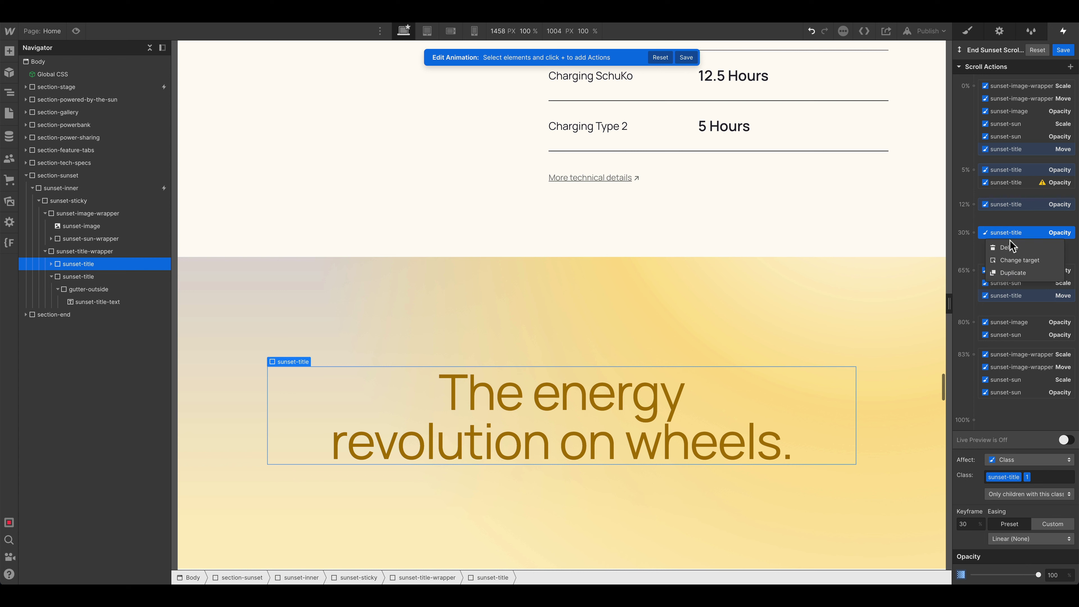
left_click(1011, 273)
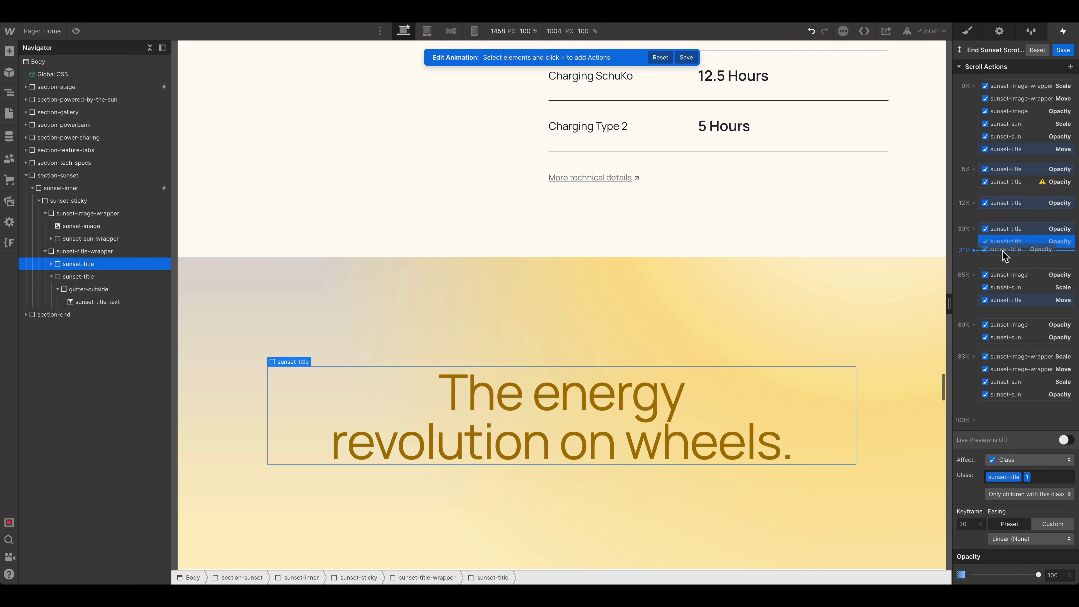
left_click_drag(1002, 252, 1002, 250)
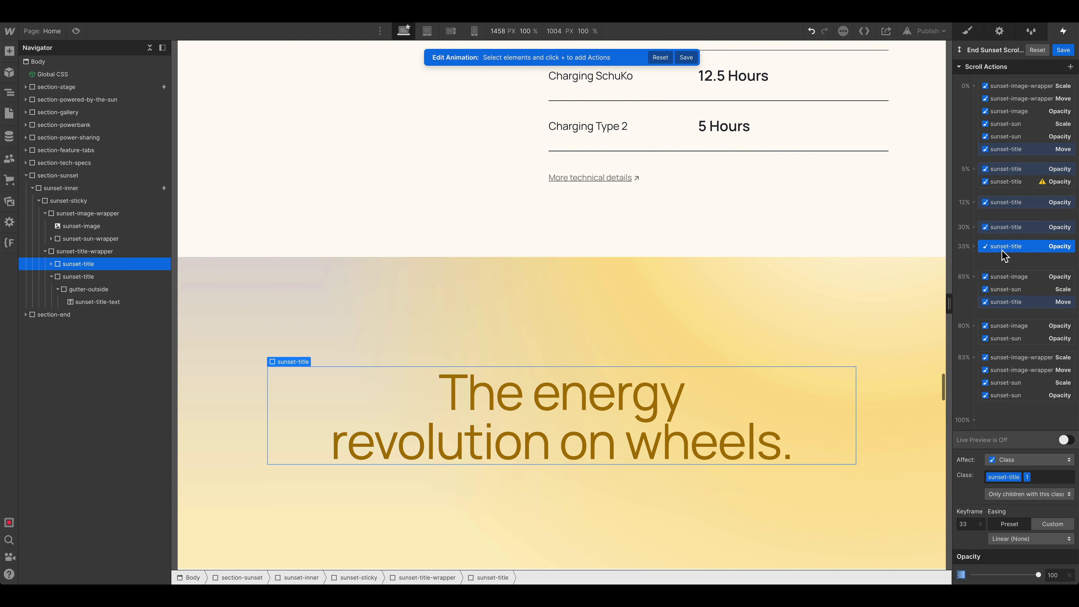
left_click_drag(1014, 574, 973, 575)
Step: Preview live how the first sunset-title fades in and out while scrolling through the section
left_click(1065, 440)
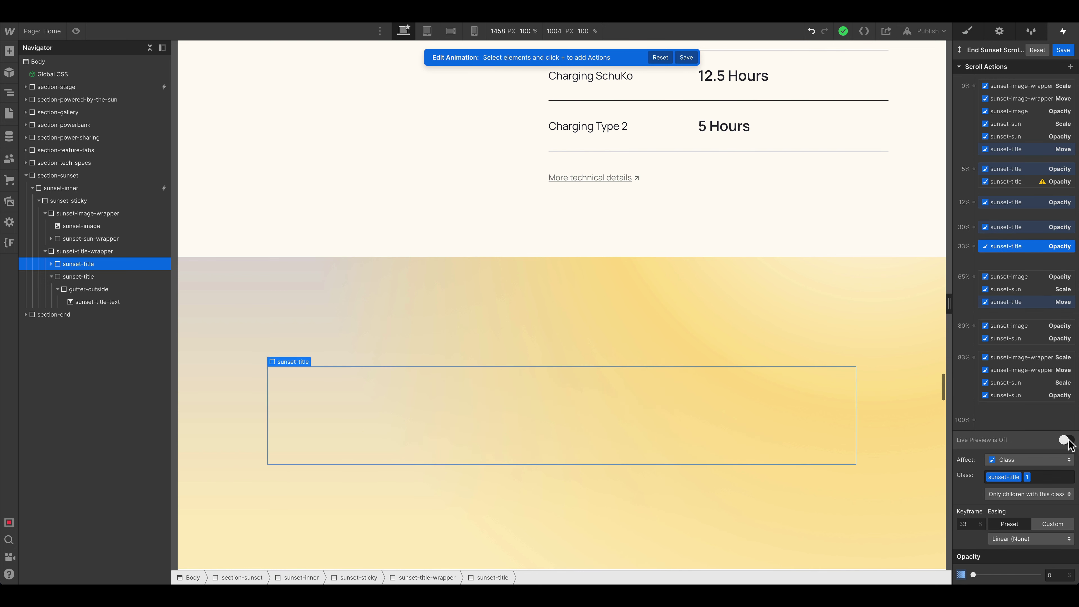
scroll(743, 305, "up", 6)
scroll(789, 313, "down", 6)
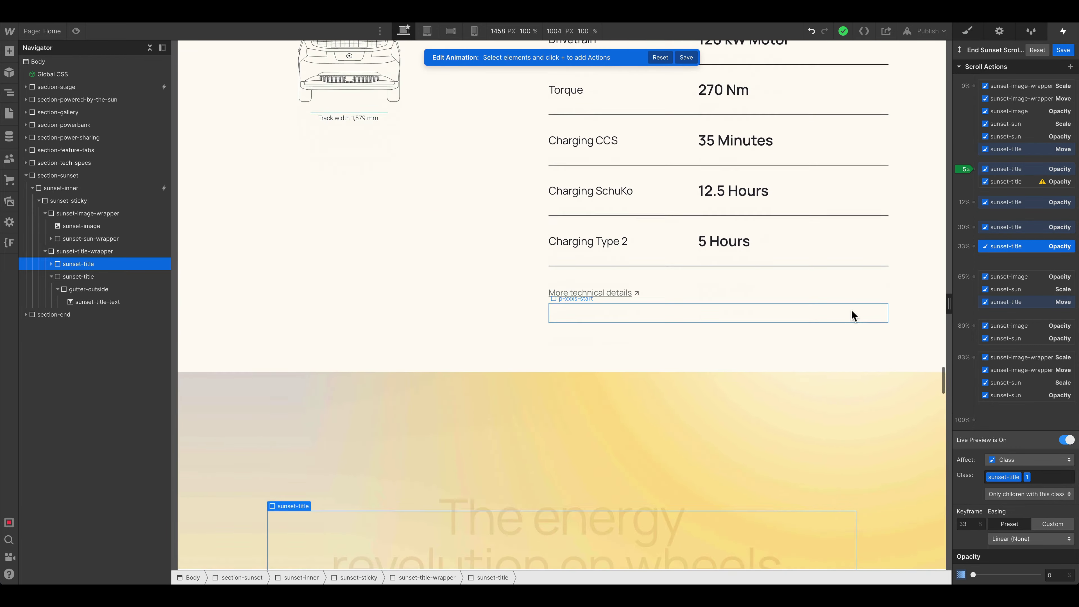
scroll(879, 317, "down", 5)
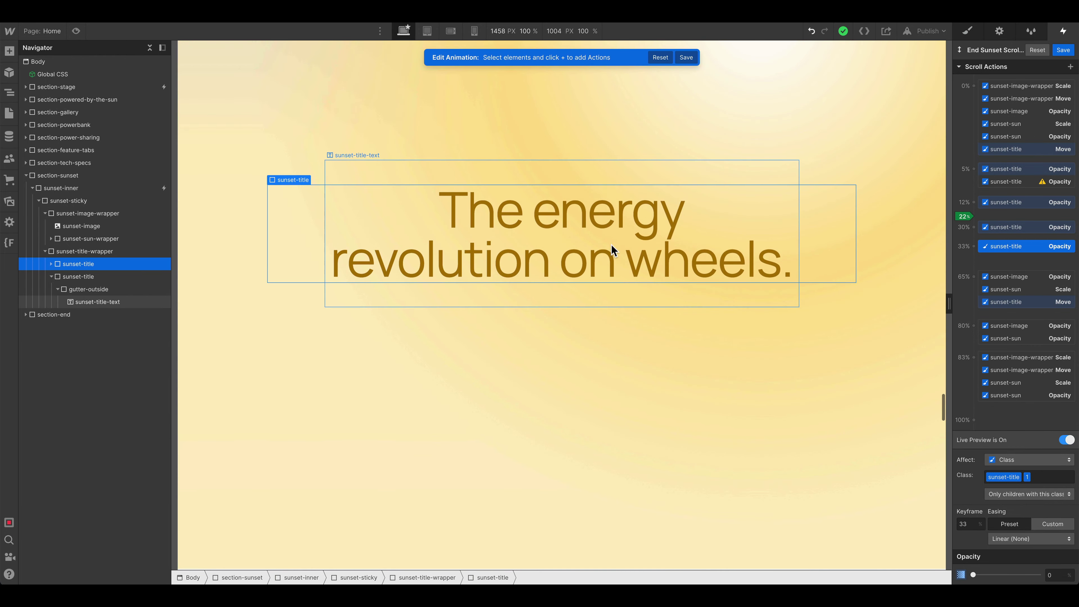
scroll(717, 271, "down", 4)
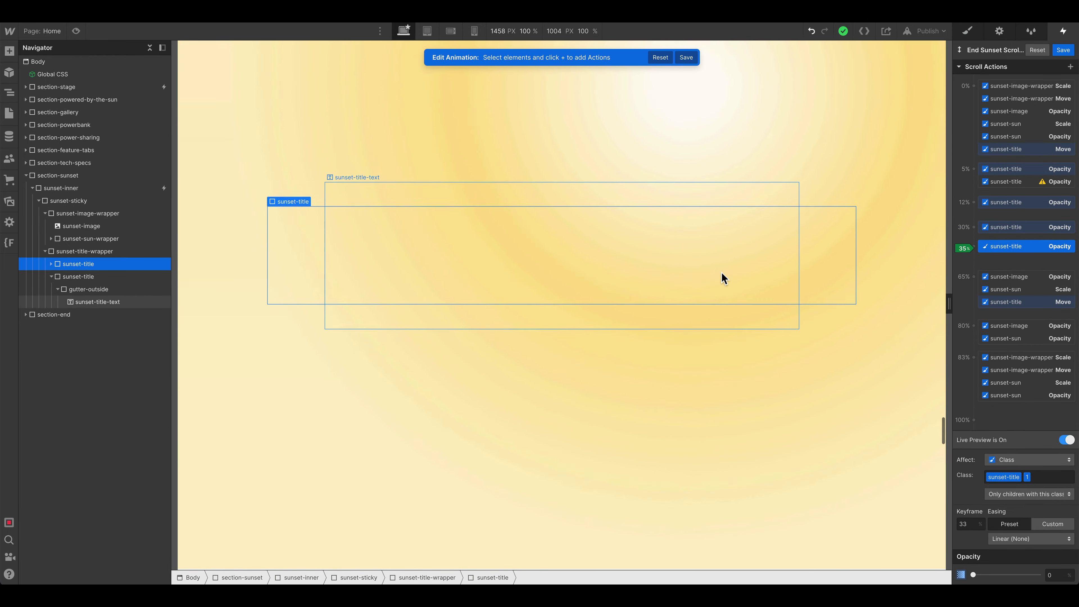
scroll(723, 278, "up", 9)
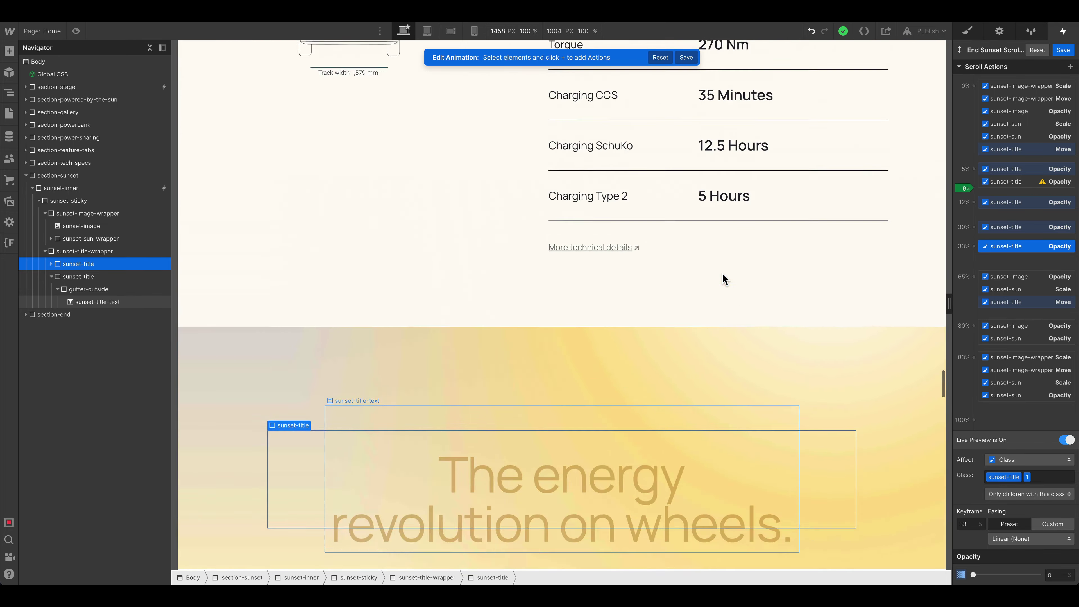
scroll(725, 279, "down", 10)
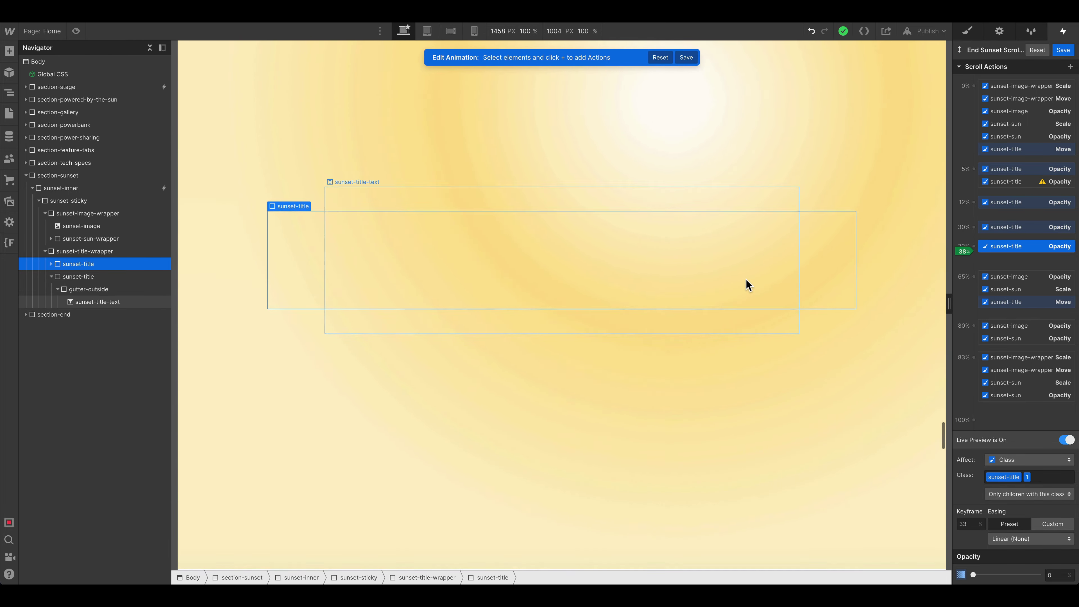
scroll(746, 278, "up", 10)
scroll(746, 278, "down", 6)
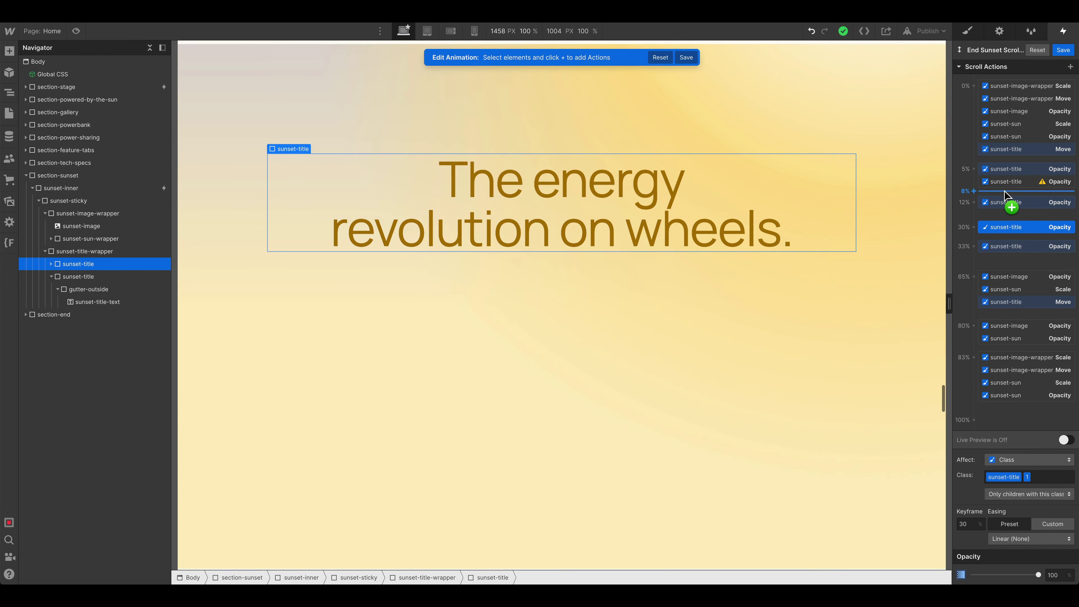
Step: Duplicate the first sunset-title's 12% Opacity action and change the copy's target to the second sunset-title
left_click(1006, 182)
left_click(1019, 203)
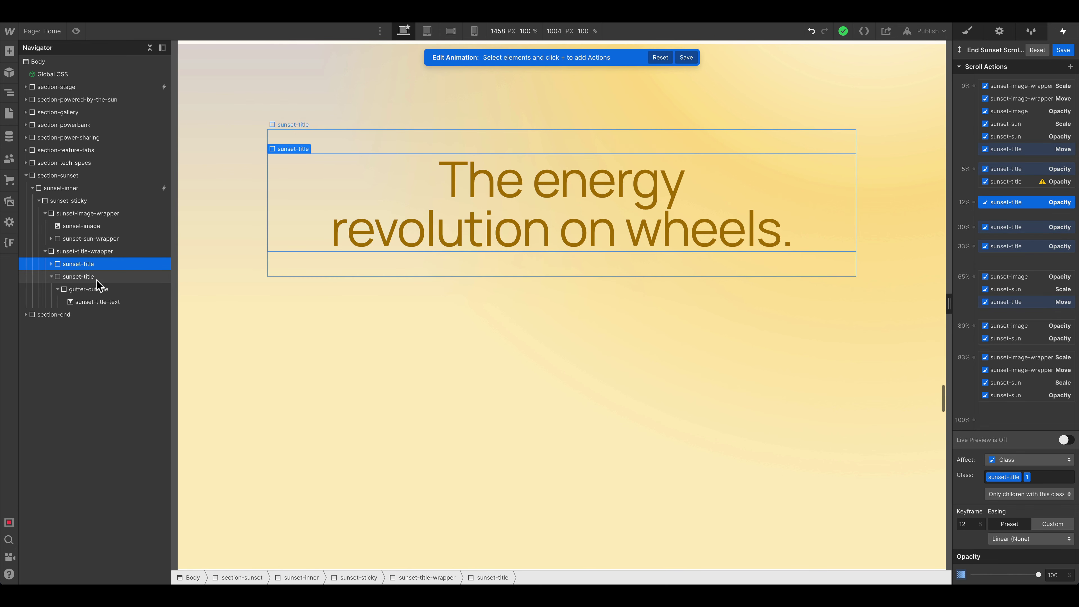
left_click(50, 276)
right_click(1025, 209)
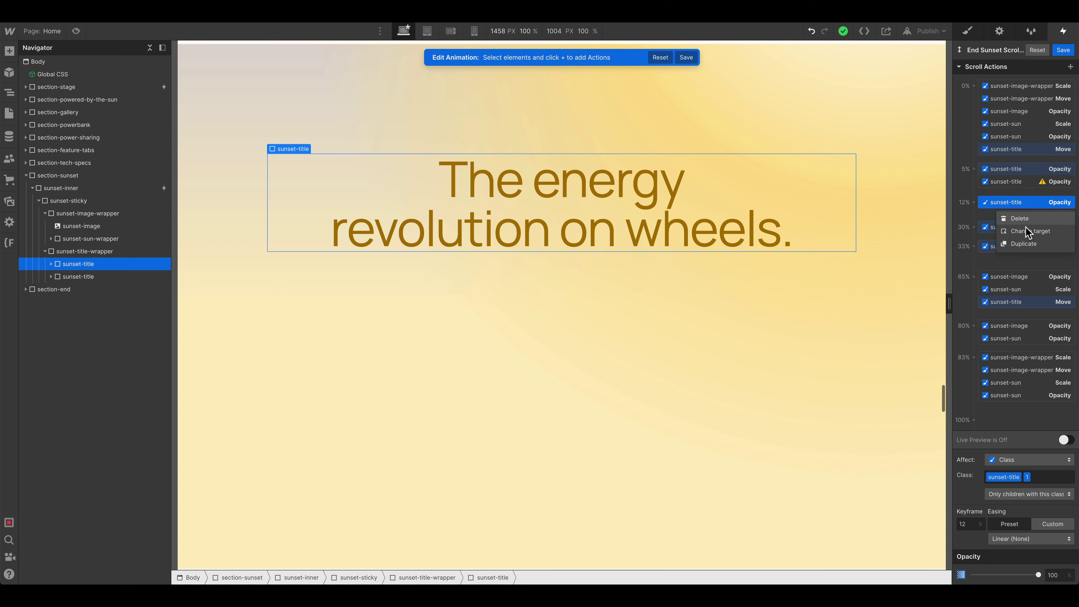
left_click(1022, 242)
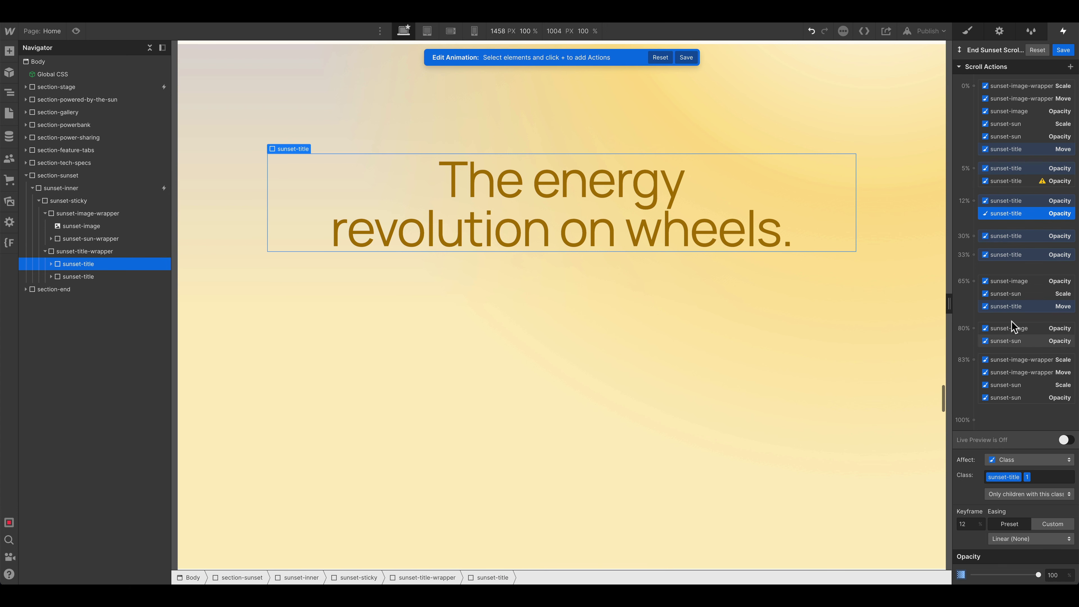
right_click(1016, 213)
left_click(1021, 249)
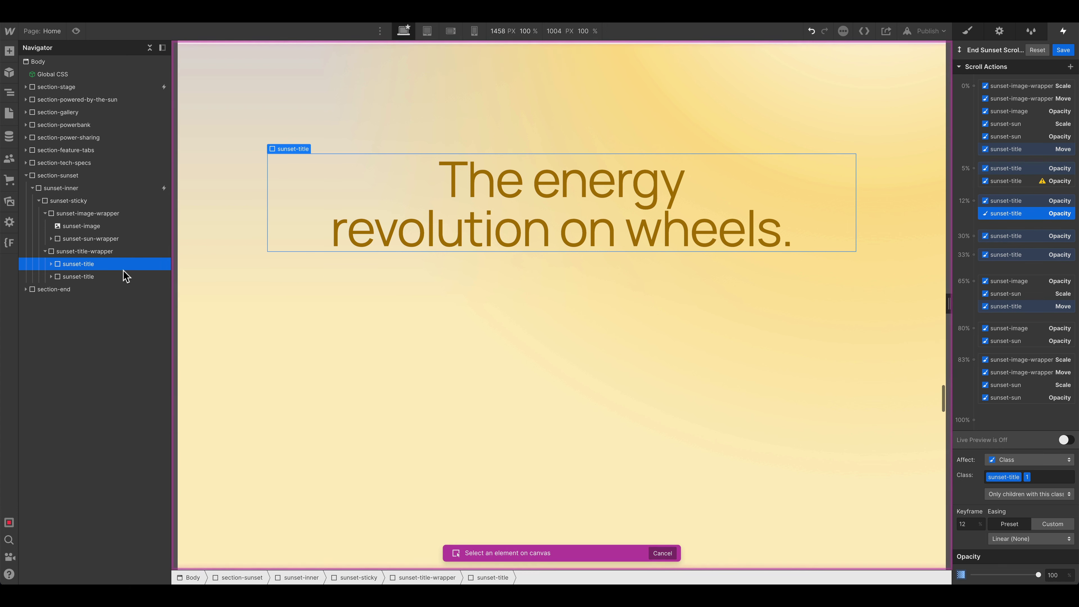
left_click(180, 270)
Step: Move the second sunset-title's 100% Opacity action to the 37% keyframe and preview its fade-in live
left_click(1016, 213)
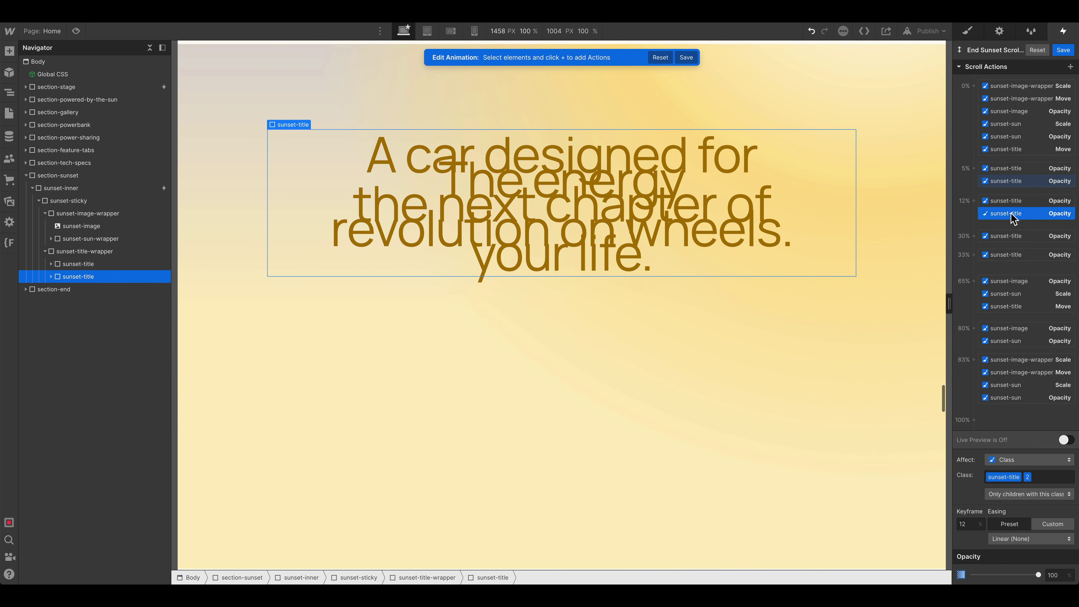
left_click_drag(1005, 218, 1005, 260)
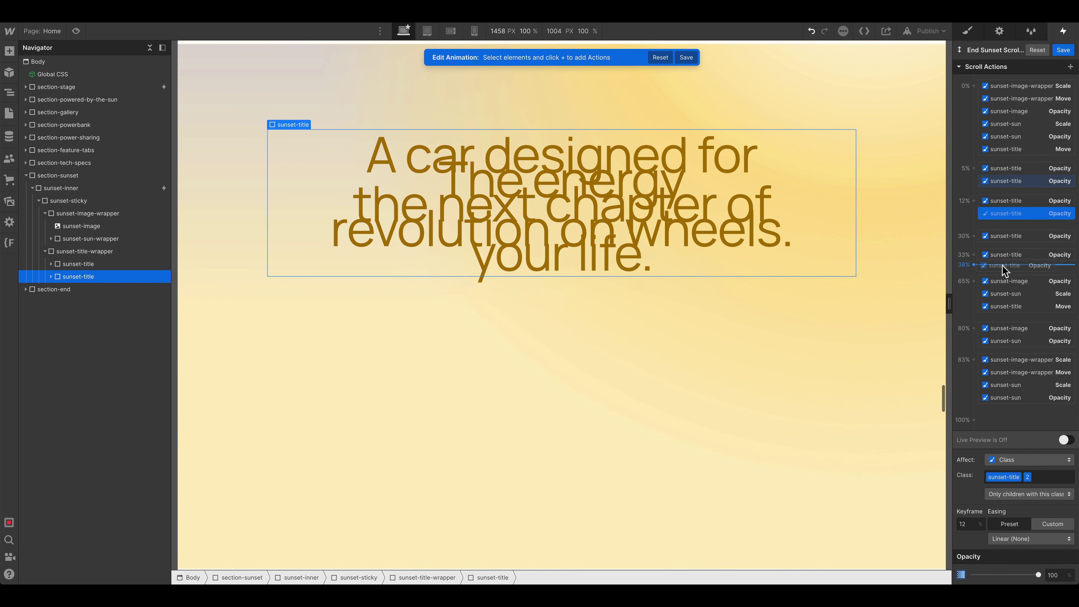
left_click_drag(1003, 269, 1004, 267)
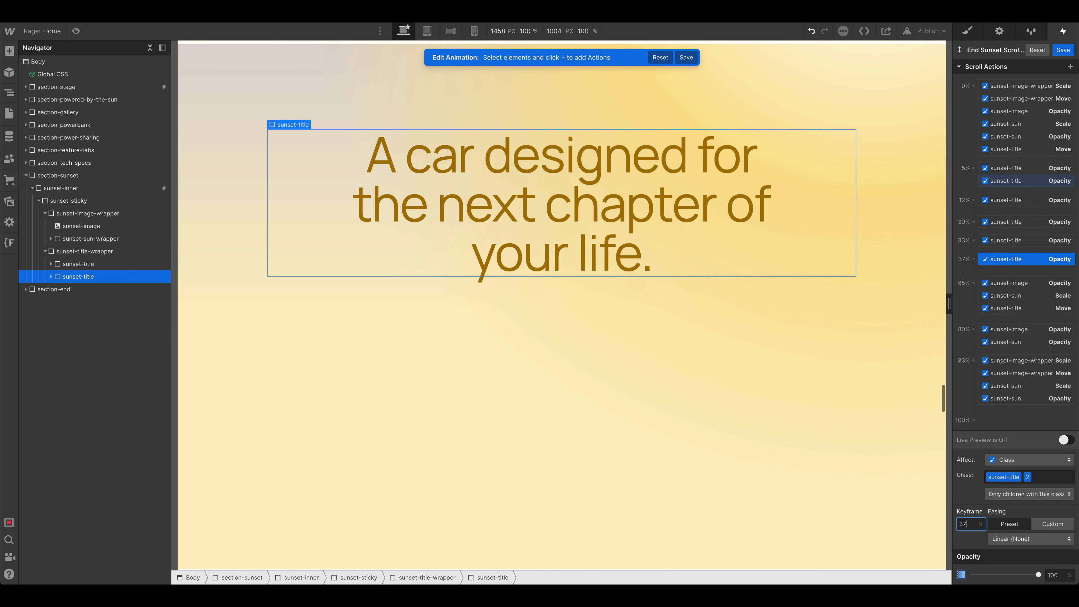
left_click_drag(1011, 259, 1057, 415)
left_click(1066, 440)
scroll(735, 348, "up", 10)
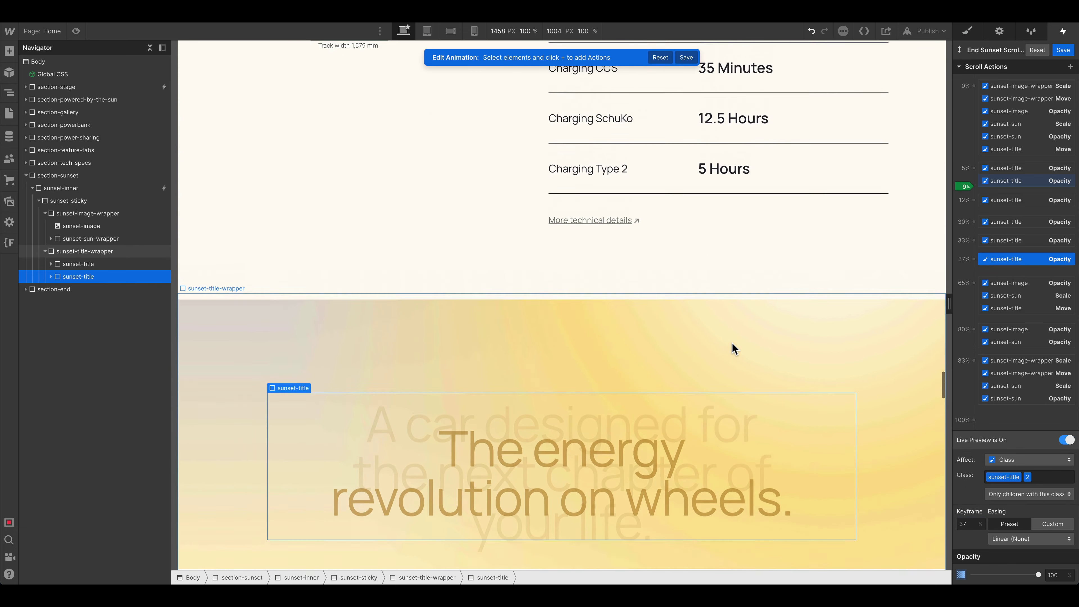
scroll(735, 348, "down", 5)
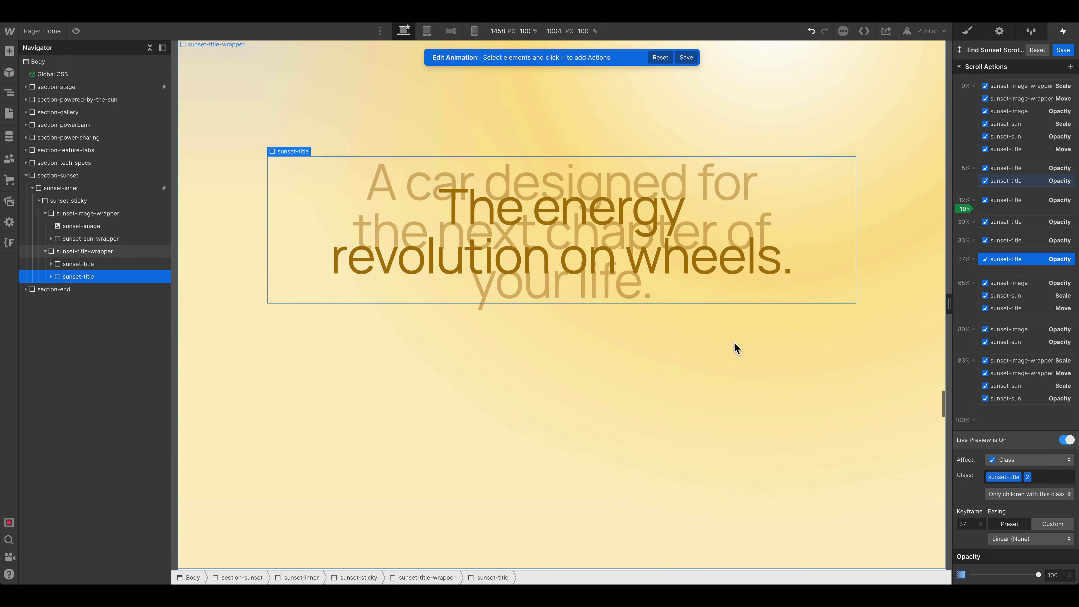
scroll(735, 348, "up", 8)
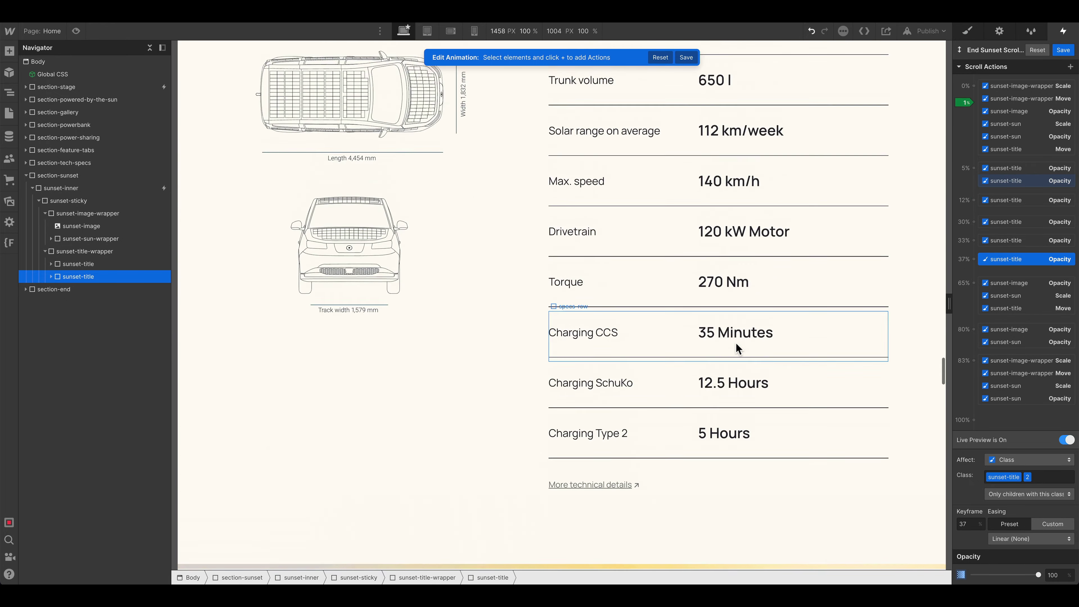
scroll(736, 348, "down", 4)
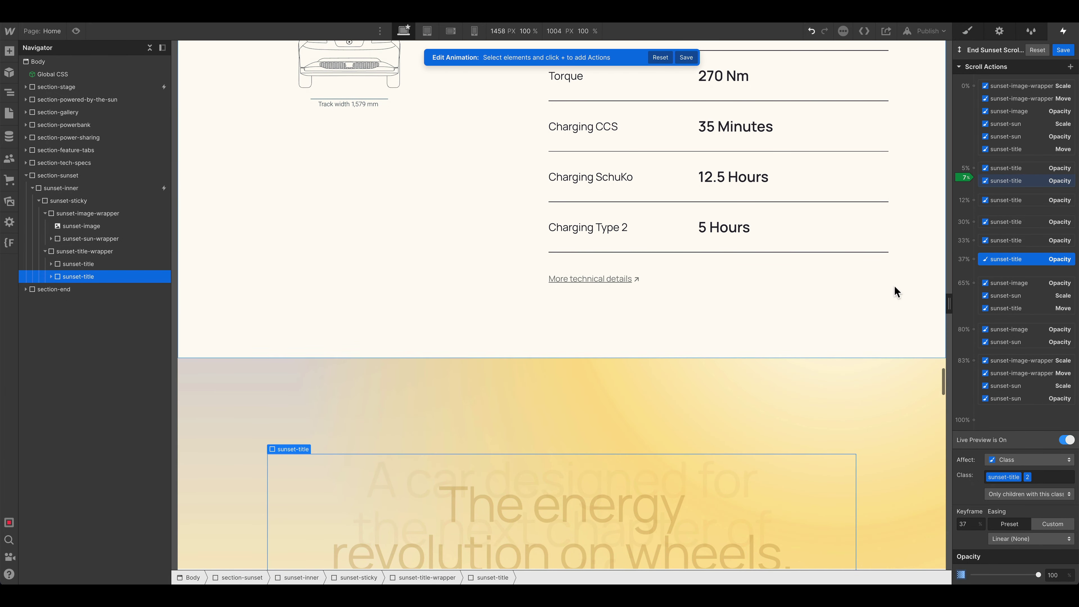
scroll(846, 332, "down", 3)
scroll(846, 332, "down", 5)
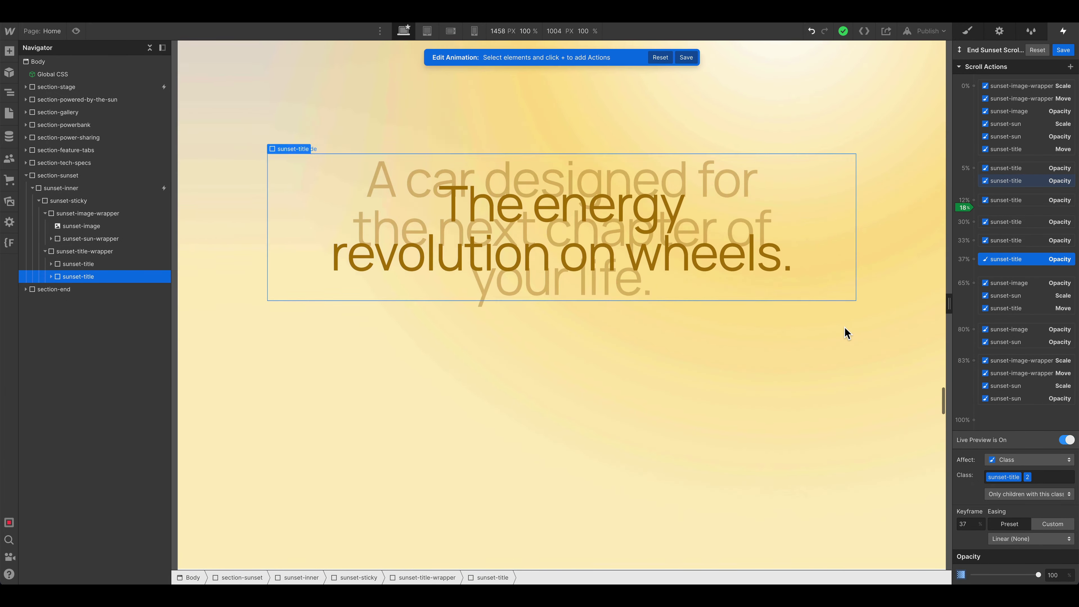
Step: Duplicate the second sunset-title's 5% Opacity action to the 33% keyframe and preview the title change live
right_click(994, 260)
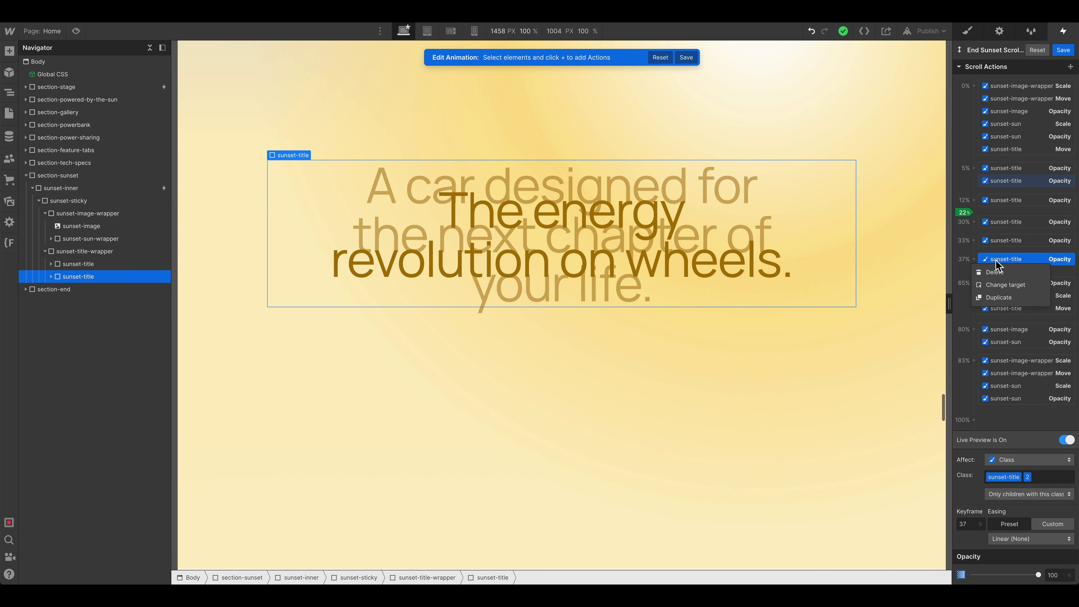
left_click(1005, 187)
right_click(1019, 183)
left_click(1024, 222)
left_click_drag(1020, 193, 1018, 200)
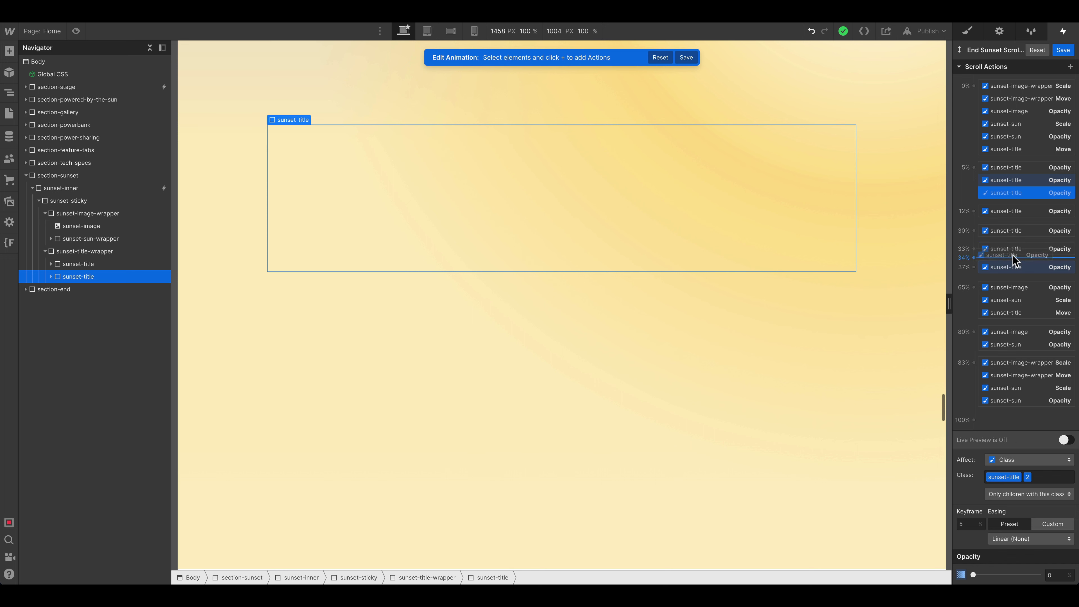
left_click_drag(1012, 253, 1011, 254)
left_click(1066, 440)
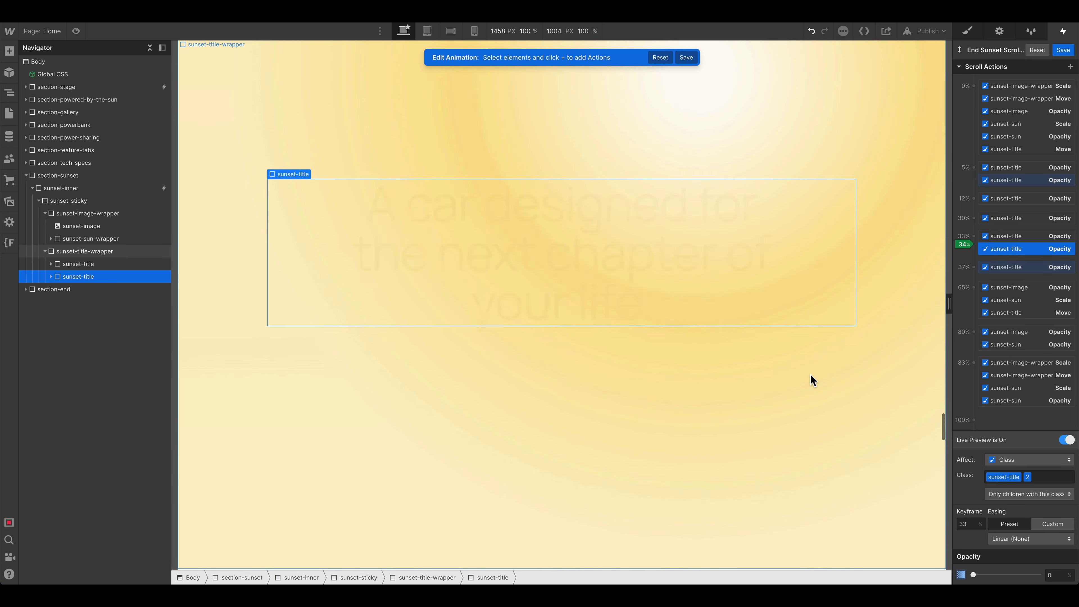
scroll(812, 378, "up", 2)
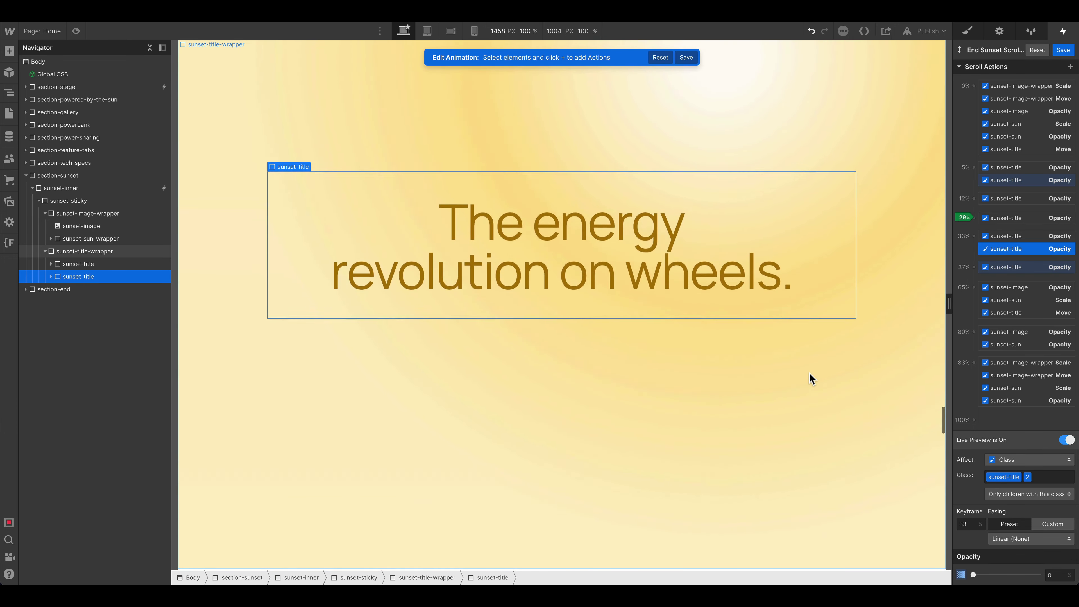
scroll(854, 344, "up", 3)
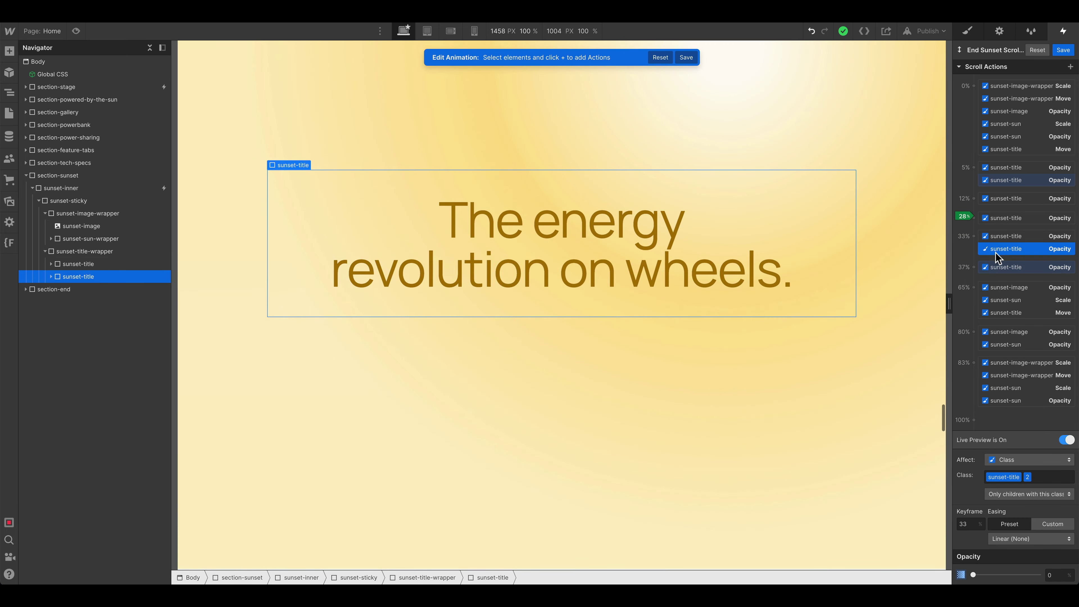
Step: Shift the second sunset-title's 0% Opacity action to the 34% keyframe and its 100% one to 40%, and preview the transition live
left_click_drag(997, 256, 996, 261)
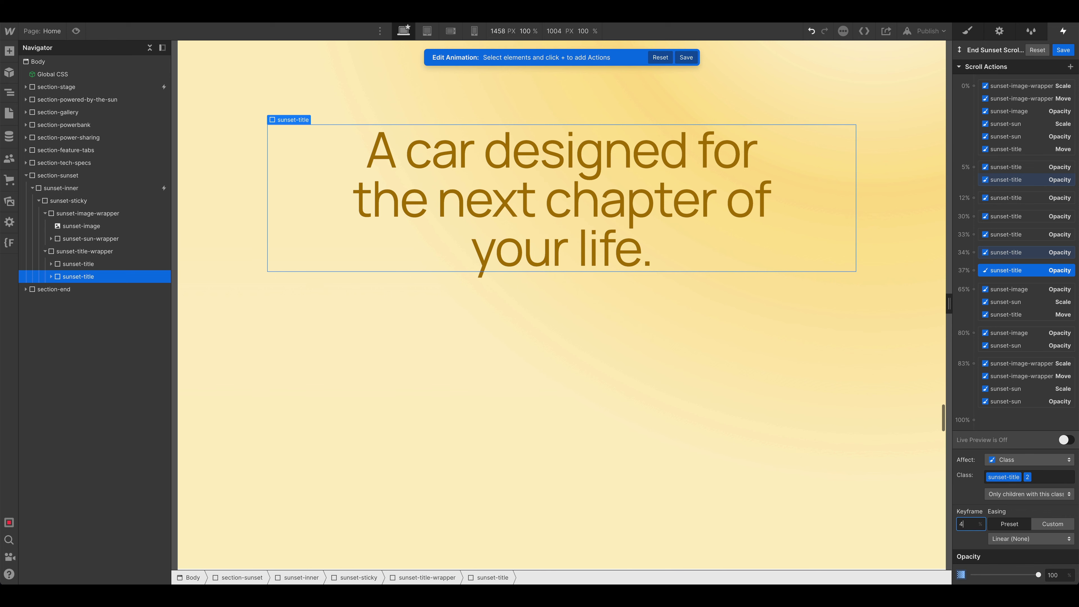
left_click(1063, 440)
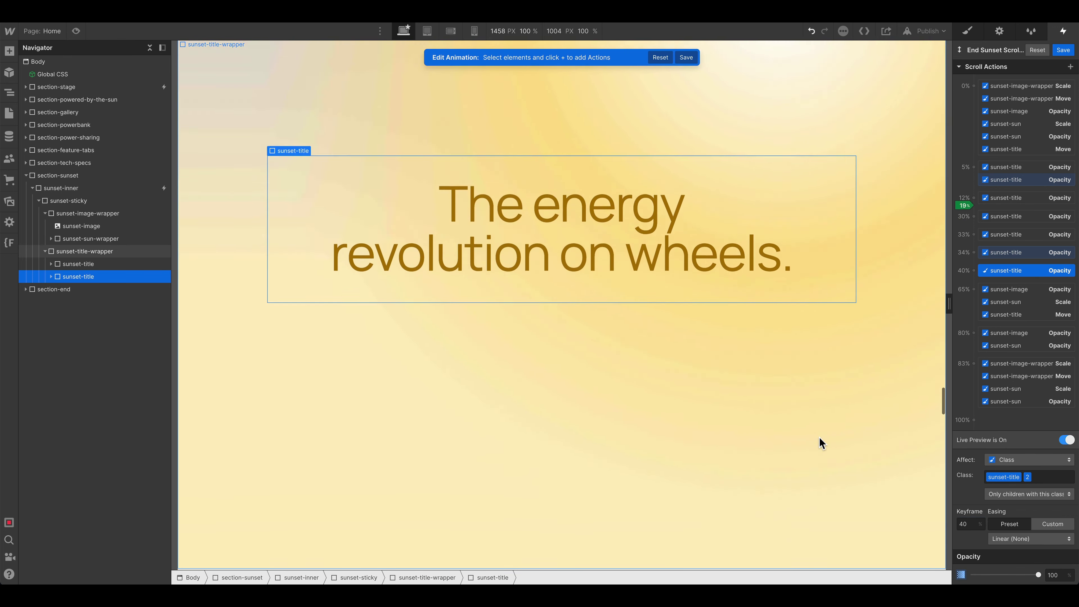
scroll(817, 439, "down", 5)
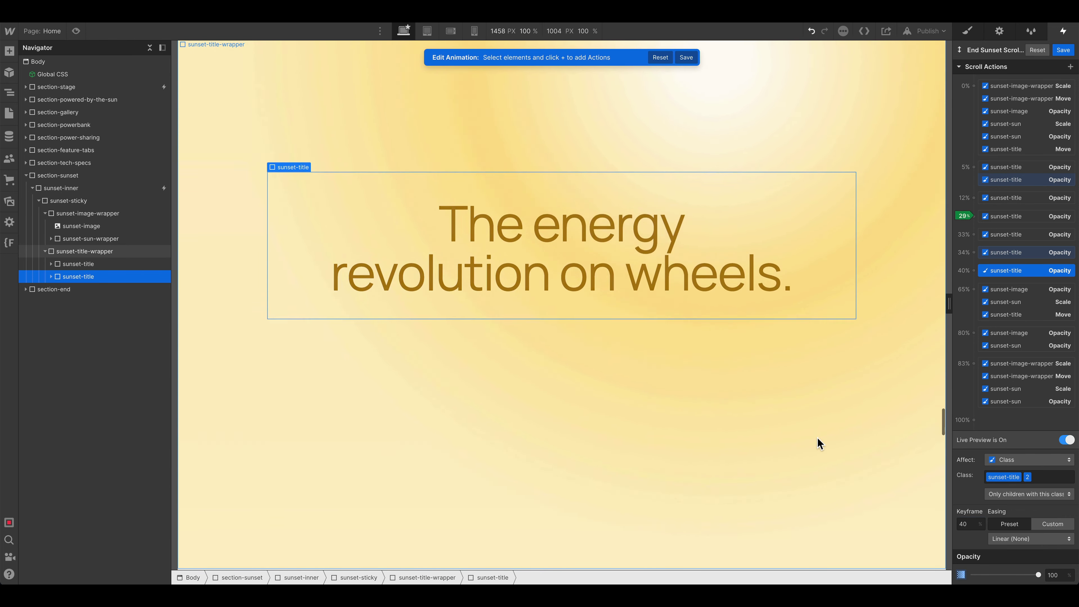
scroll(815, 438, "up", 5)
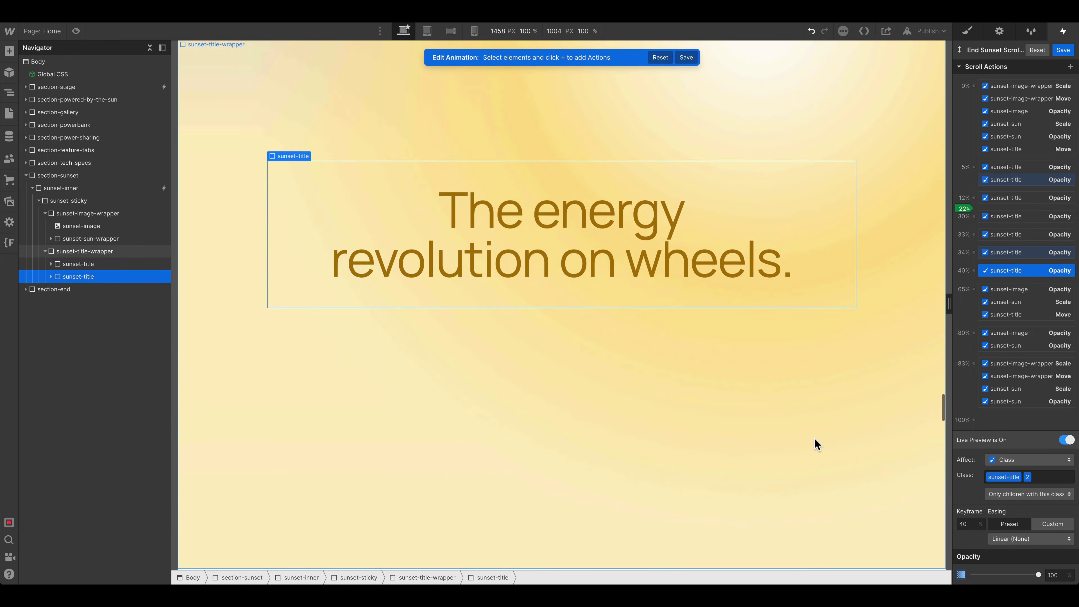
scroll(815, 439, "down", 3)
scroll(814, 439, "up", 4)
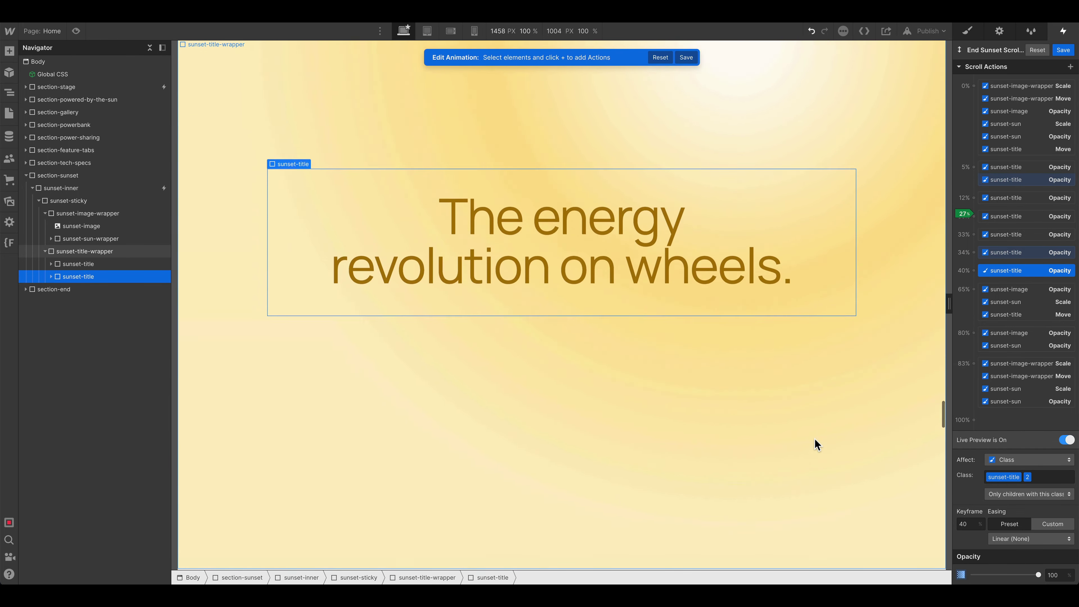
scroll(814, 438, "down", 5)
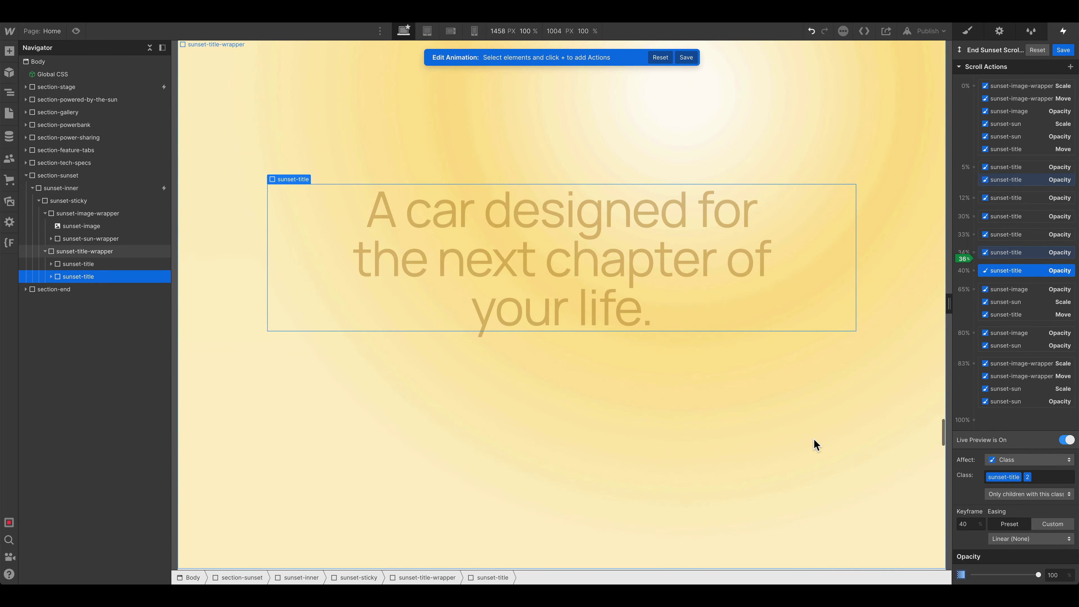
scroll(814, 438, "down", 1)
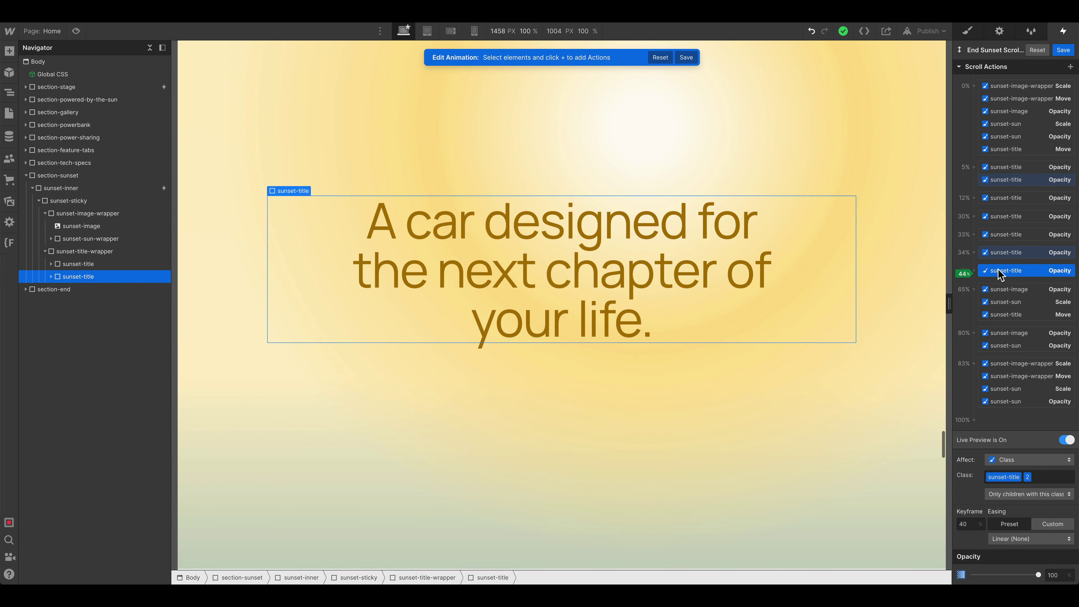
Step: Duplicate the second sunset-title's 40% Opacity action to the 60% keyframe, and copy that one to 65% with its opacity at 0
left_click(1000, 309)
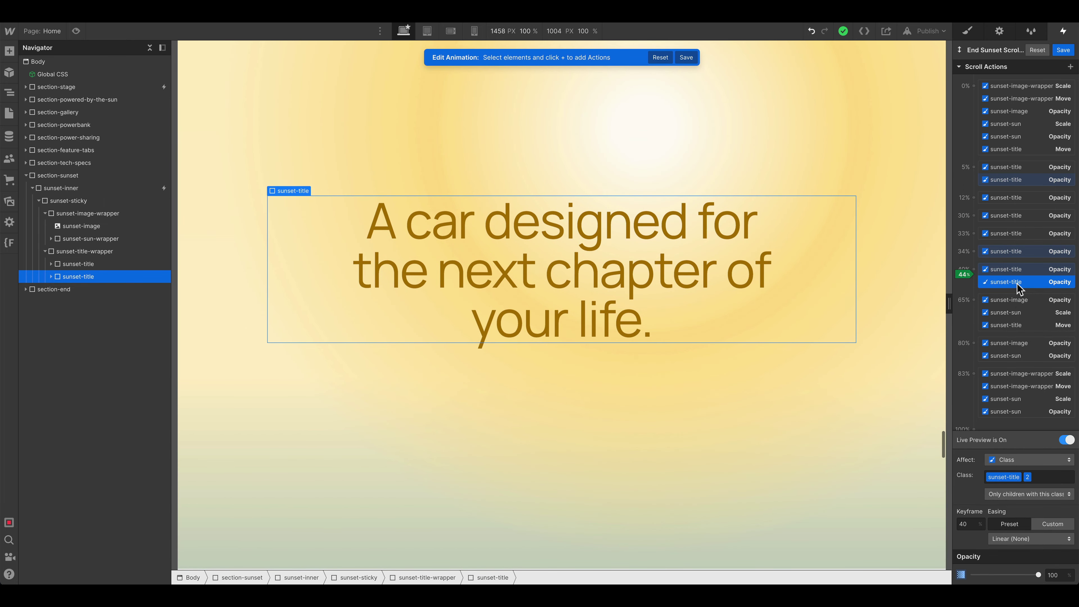
mouse_move(1019, 289)
left_mouse_down()
mouse_move(1016, 317)
mouse_move(1016, 297)
left_mouse_up()
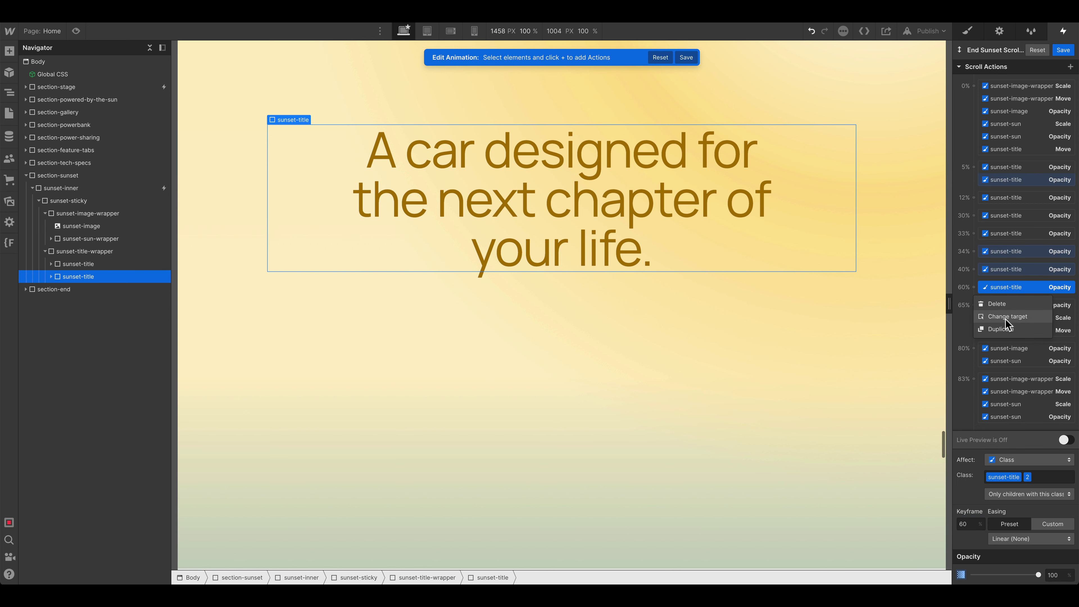
left_click(1002, 329)
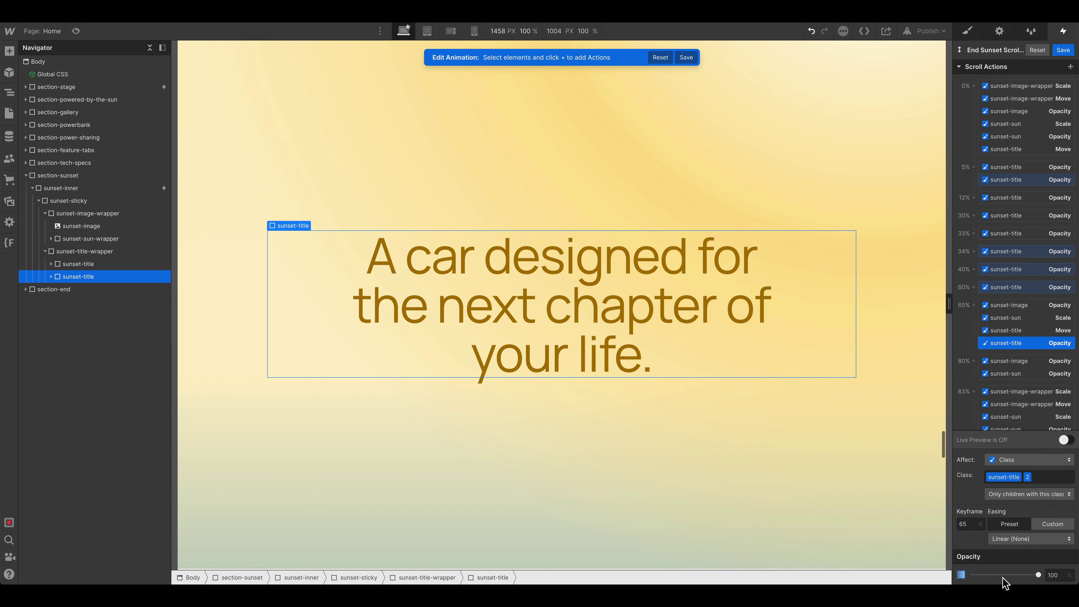
left_click(975, 574)
Step: Turn on Live Preview and examine the desktop sunset animation from the tech specs to the car image, checking both titles' fades
left_click(1066, 440)
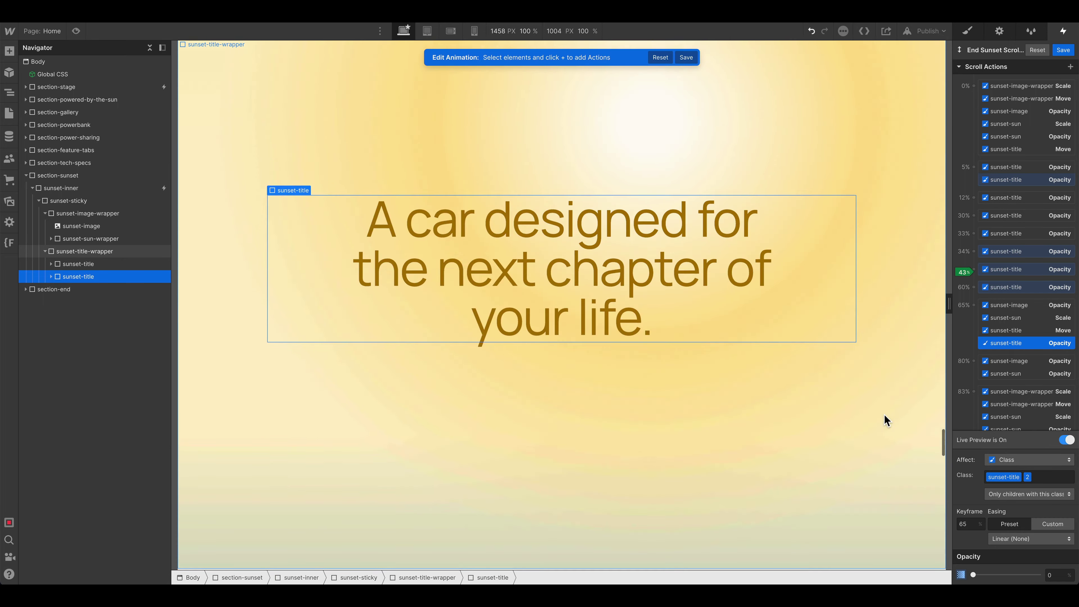
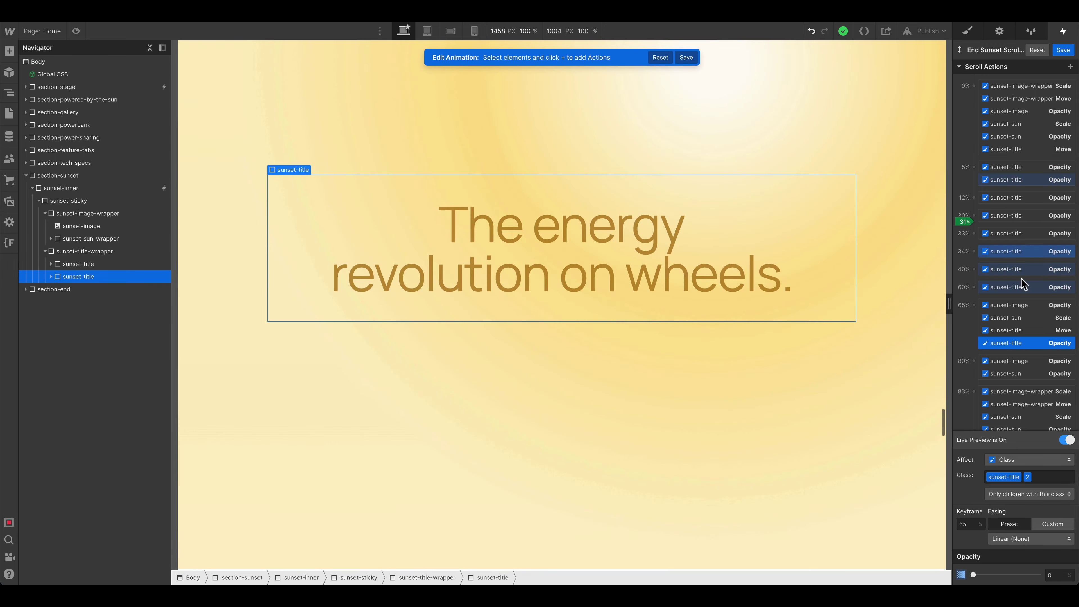
scroll(888, 251, "up", 10)
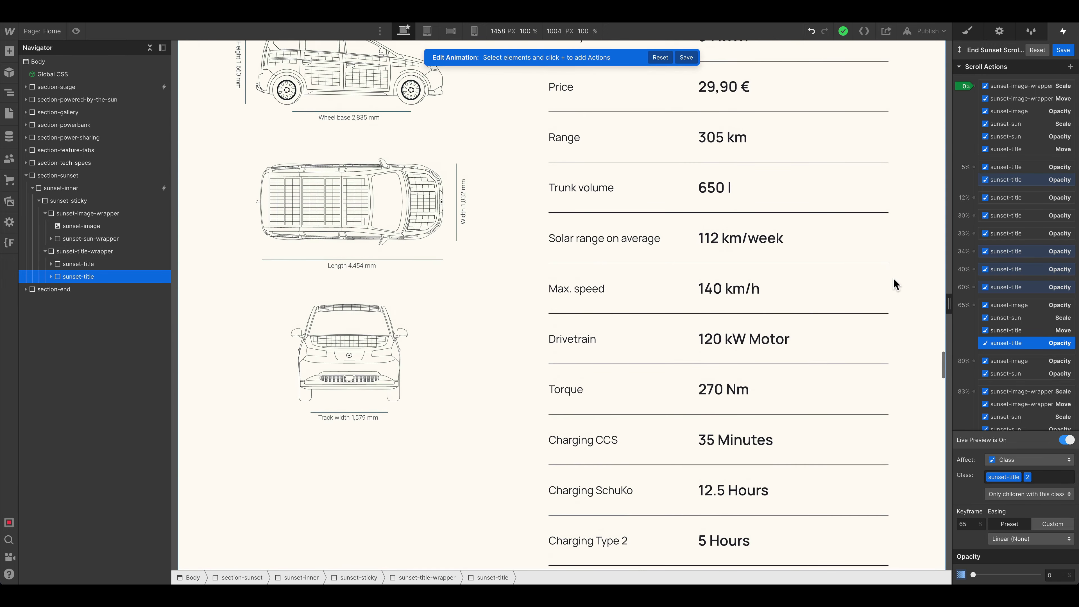
scroll(893, 281, "down", 10)
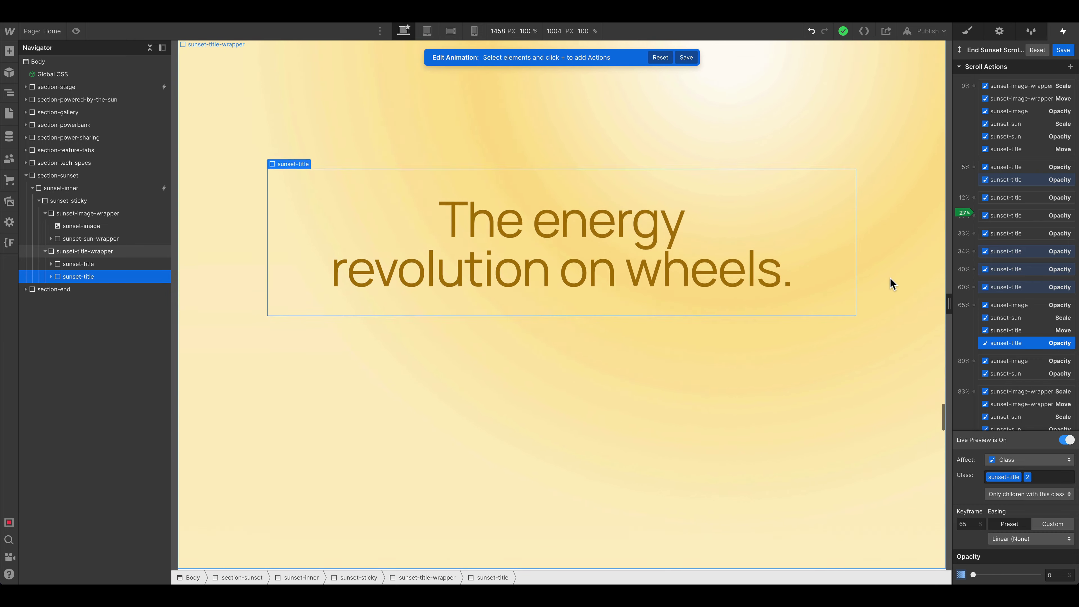
scroll(892, 284, "down", 5)
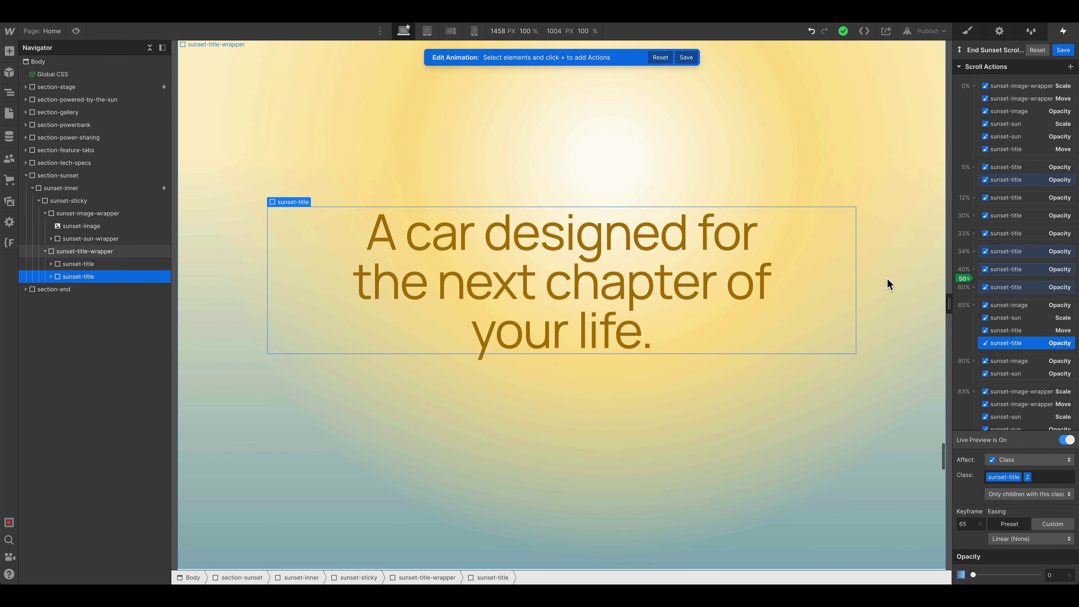
scroll(886, 281, "down", 5)
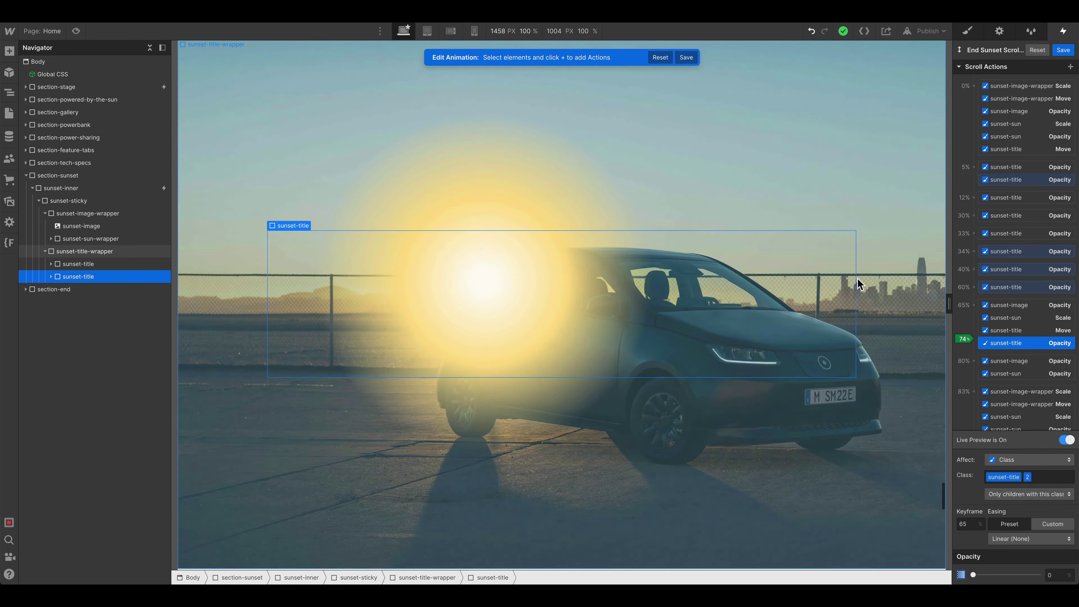
scroll(849, 278, "down", 2)
scroll(849, 280, "up", 3)
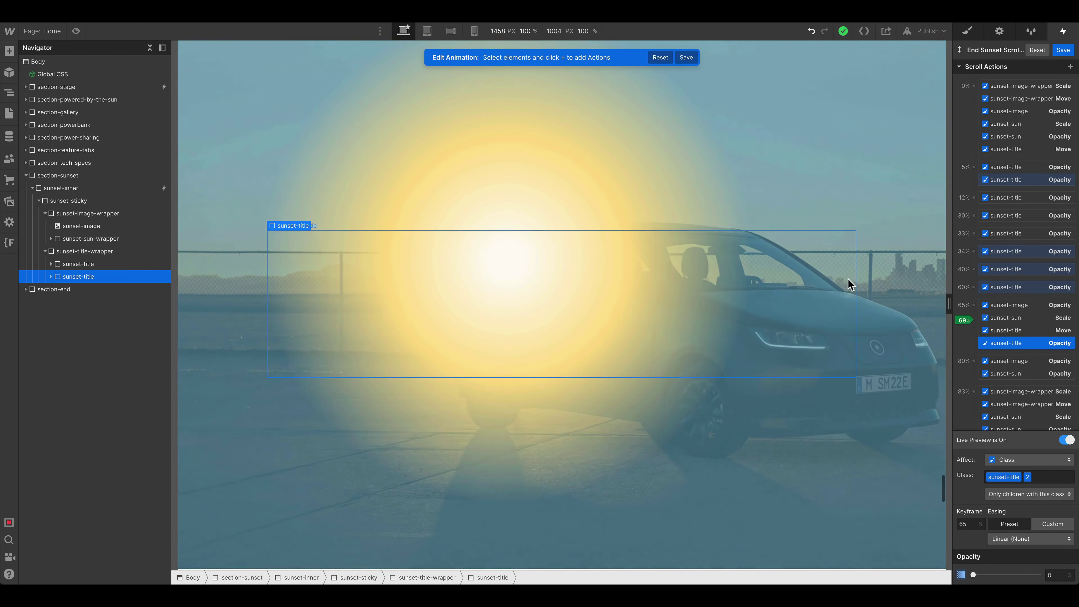
scroll(849, 284, "up", 2)
scroll(848, 255, "up", 7)
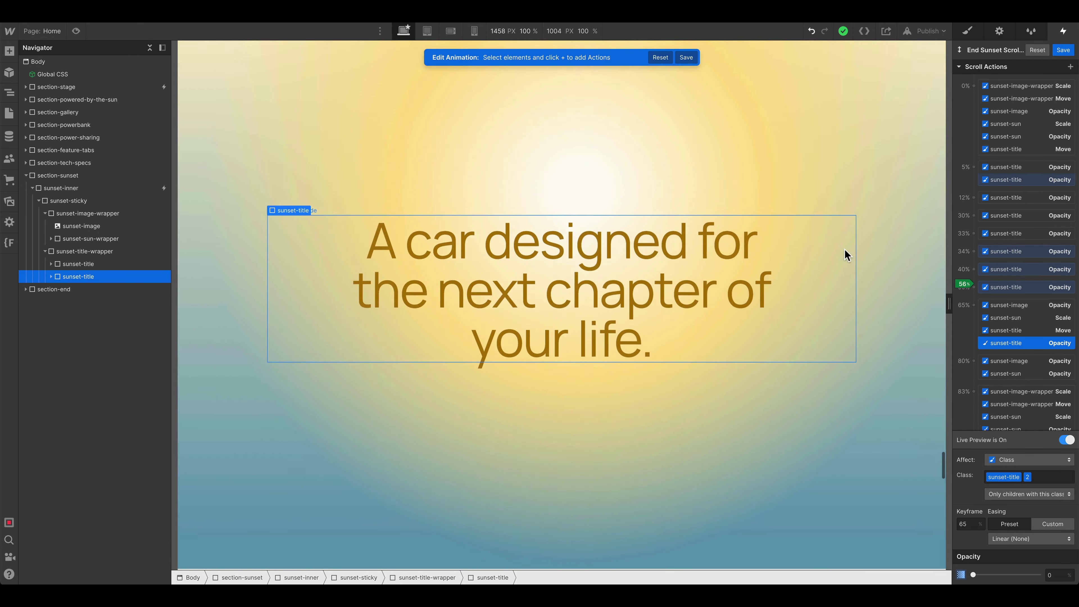
scroll(847, 251, "up", 3)
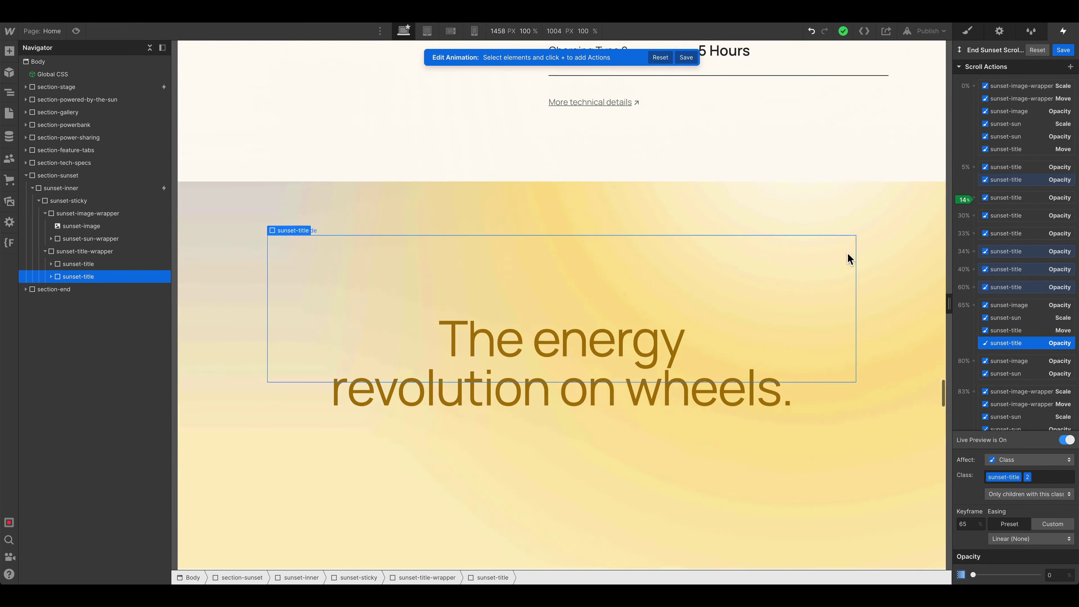
scroll(848, 256, "down", 3)
scroll(848, 261, "down", 7)
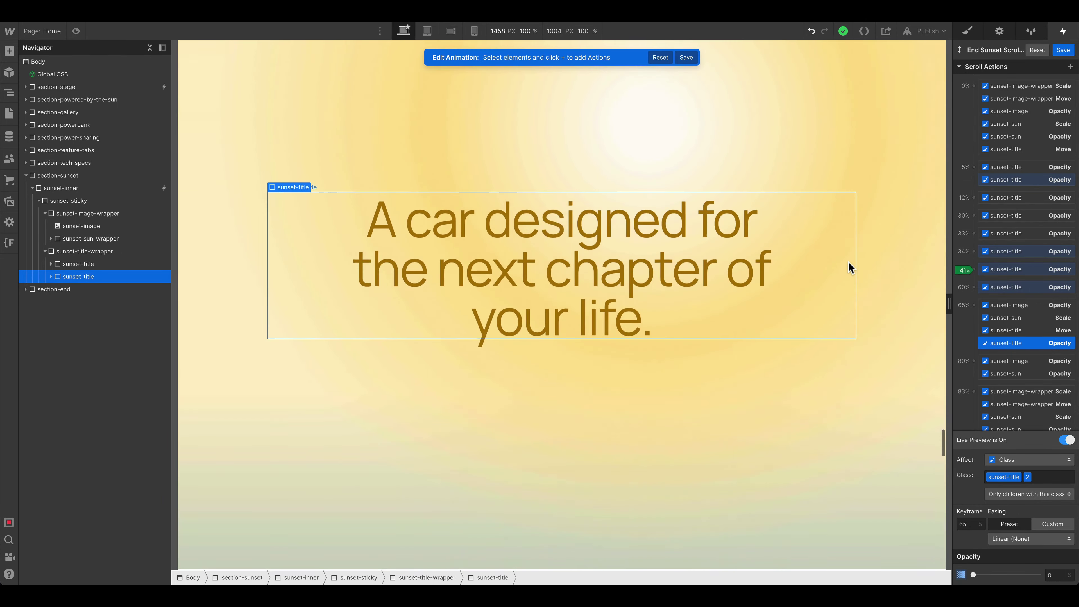
scroll(832, 268, "down", 4)
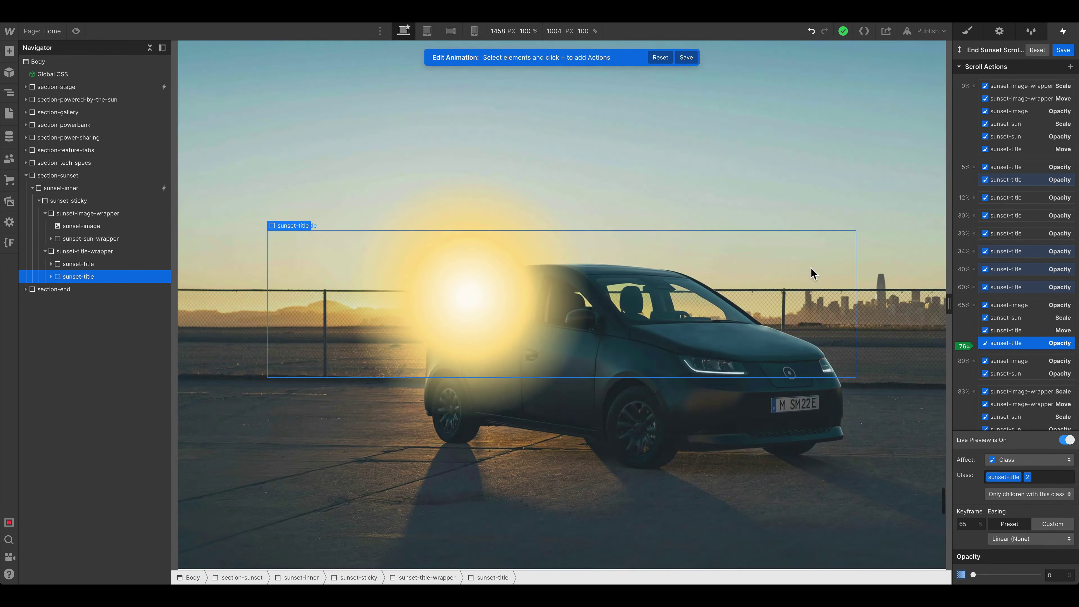
scroll(811, 274, "up", 2)
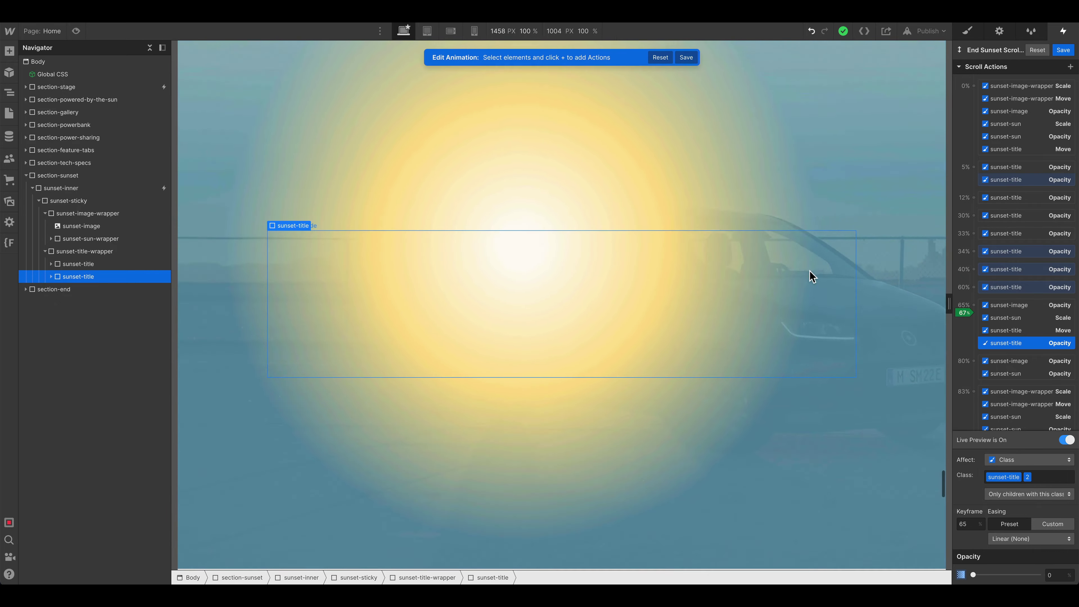
scroll(811, 274, "down", 3)
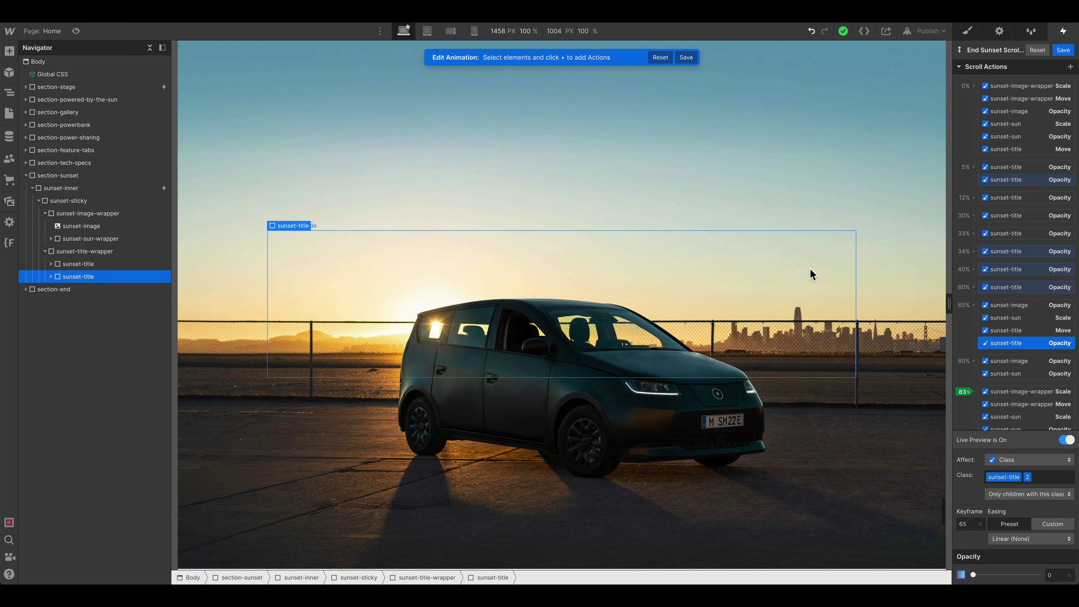
scroll(810, 275, "up", 1)
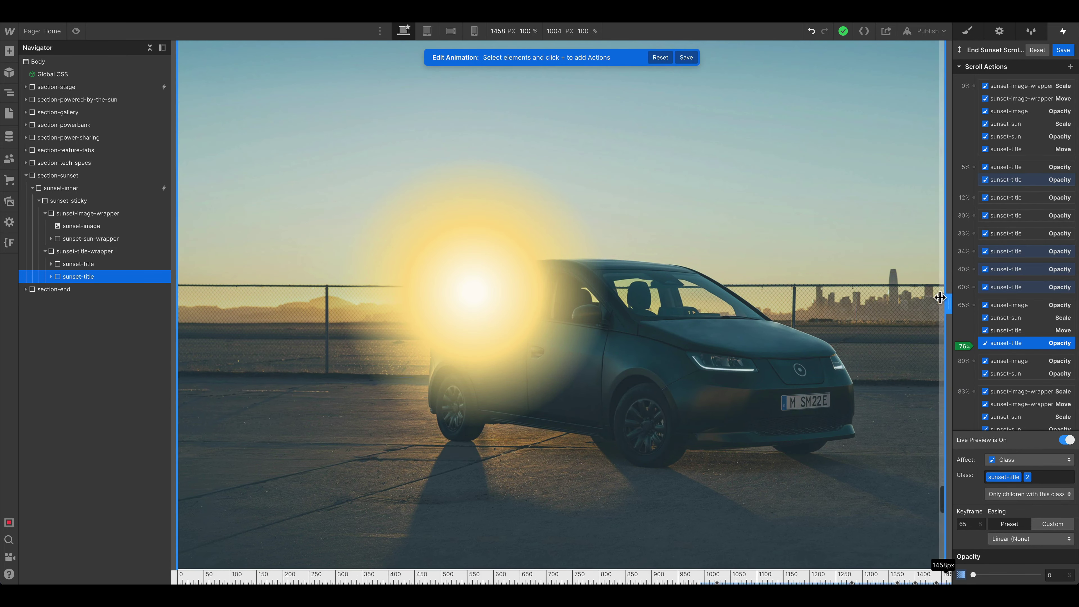
Step: Preview the page at a 370 px mobile portrait width and examine the sunset section's title fades, sun movement and final car image
left_click_drag(946, 284, 824, 303)
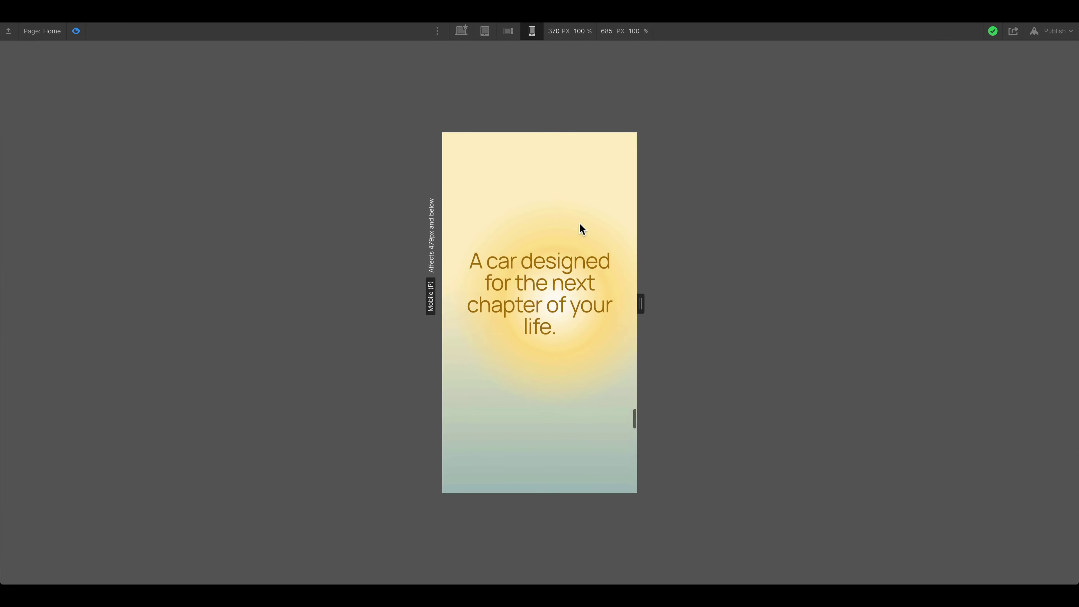
scroll(582, 229, "down", 5)
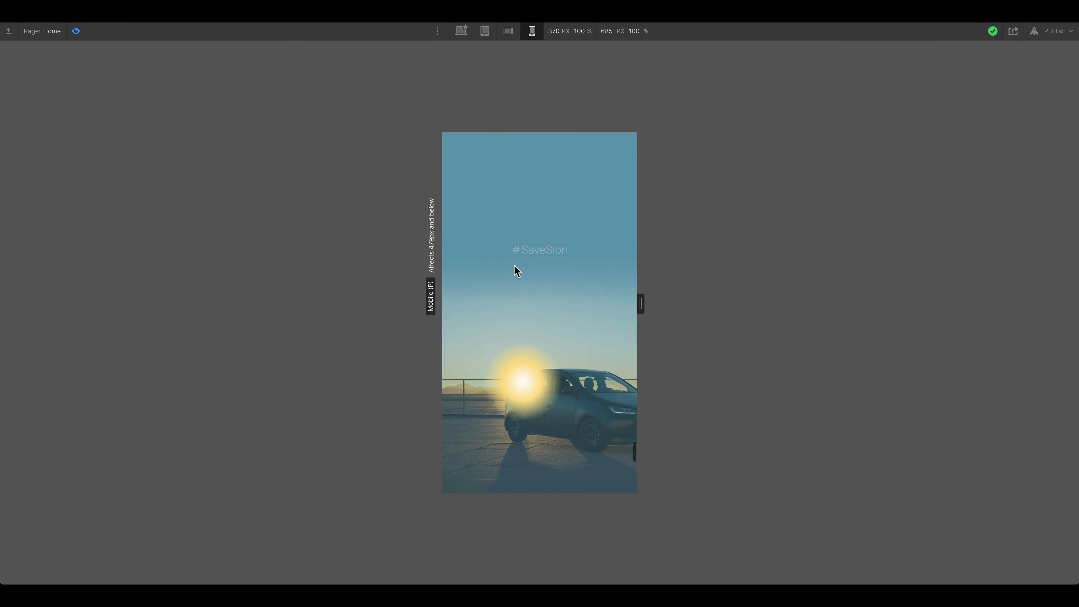
scroll(516, 271, "down", 3)
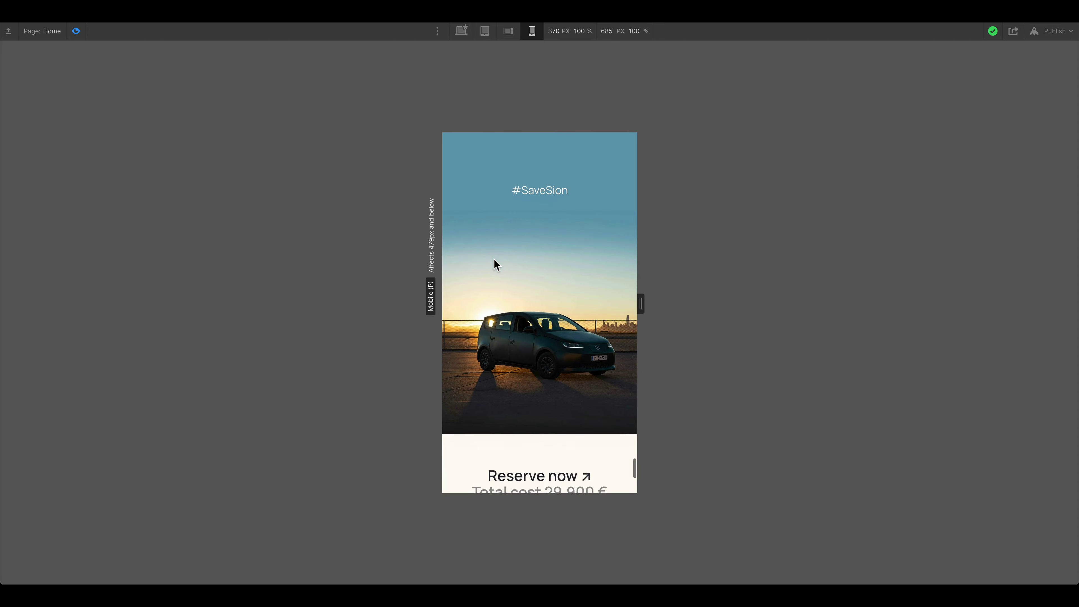
scroll(496, 264, "up", 4)
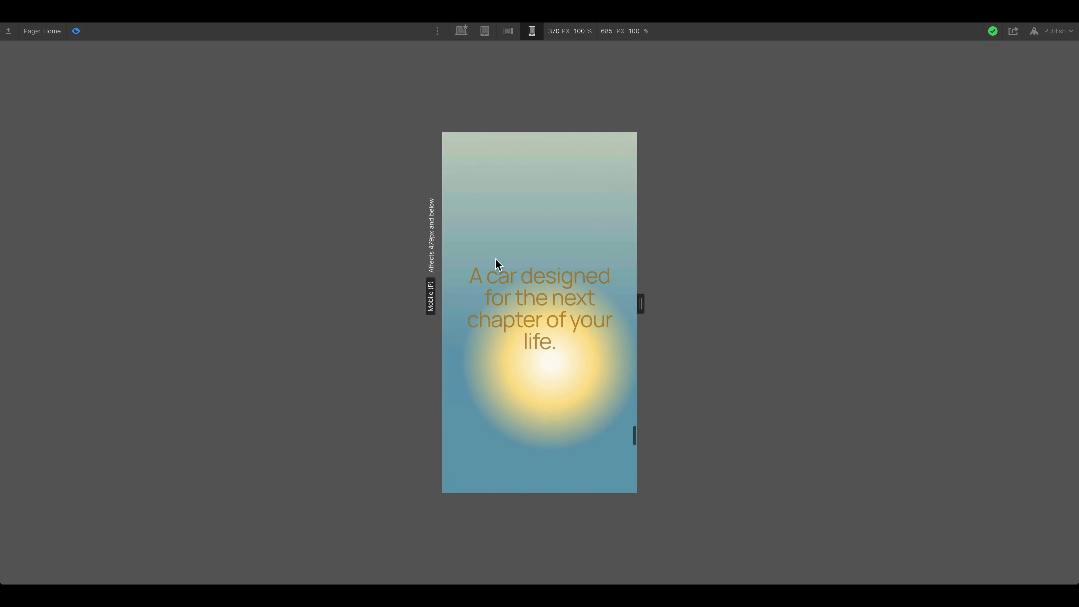
scroll(497, 265, "down", 4)
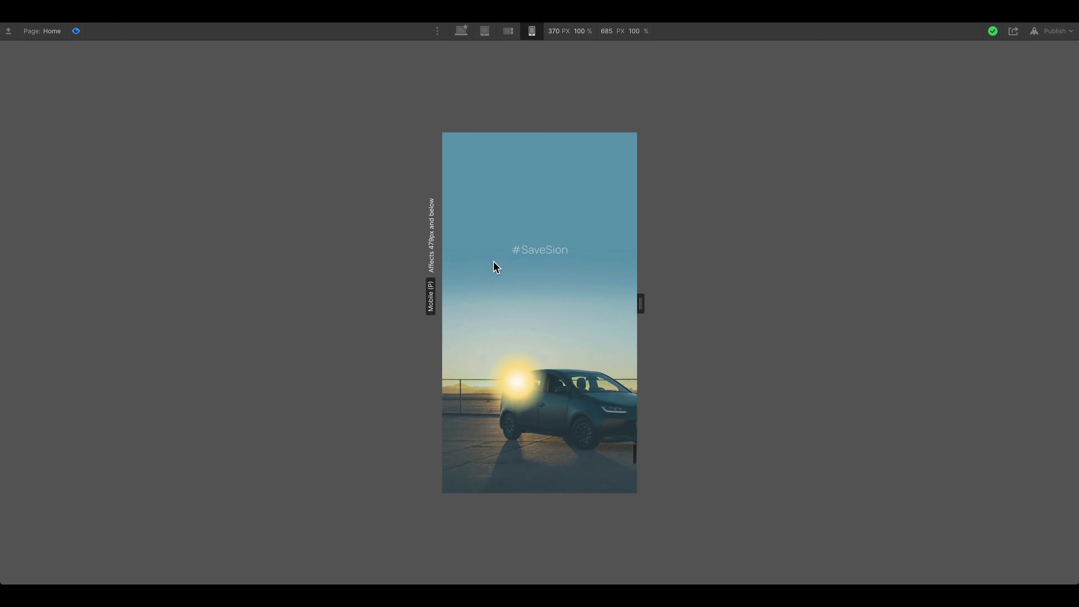
scroll(489, 371, "down", 2)
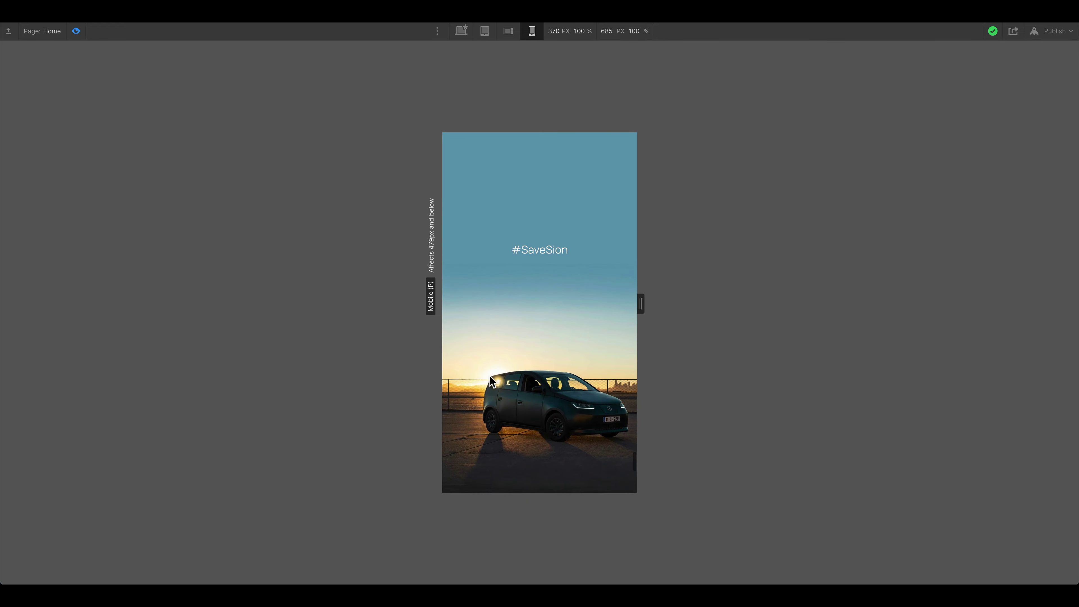
scroll(491, 384, "down", 2)
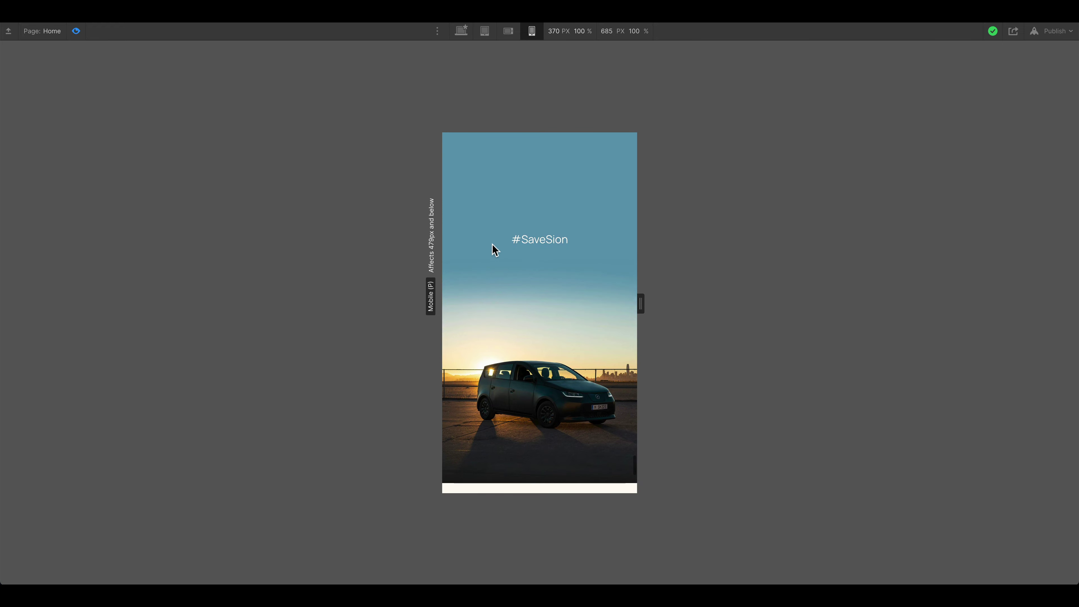
scroll(494, 250, "down", 10)
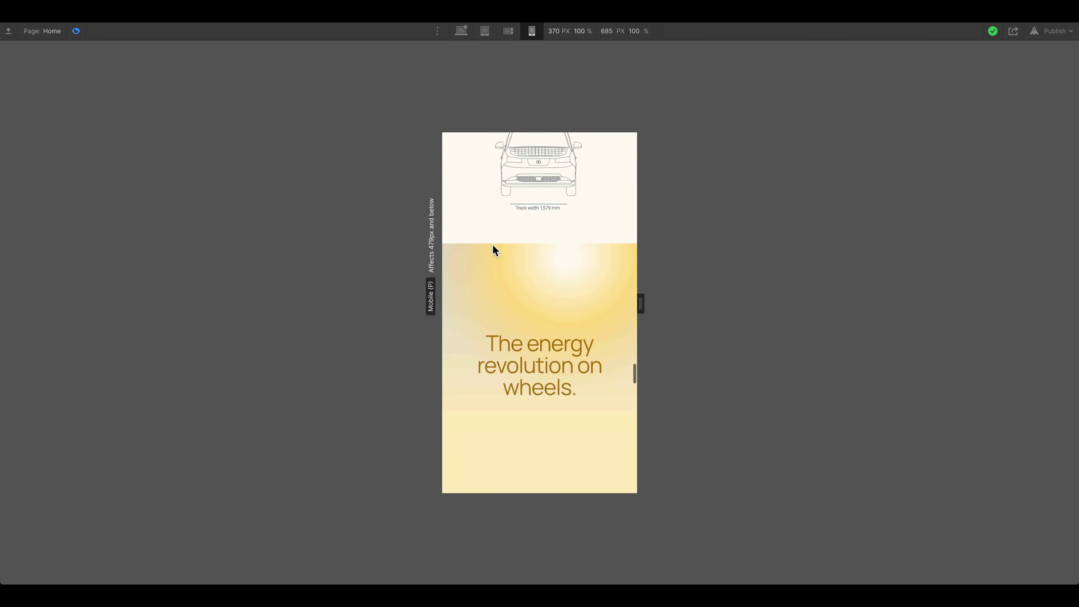
scroll(492, 246, "up", 4)
scroll(493, 247, "down", 6)
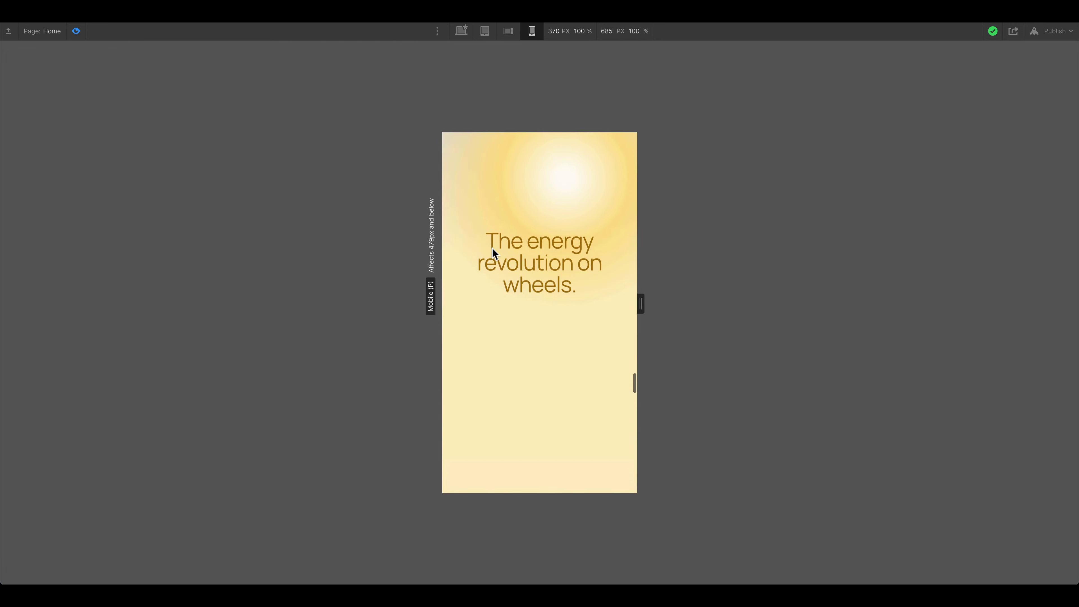
scroll(492, 248, "down", 5)
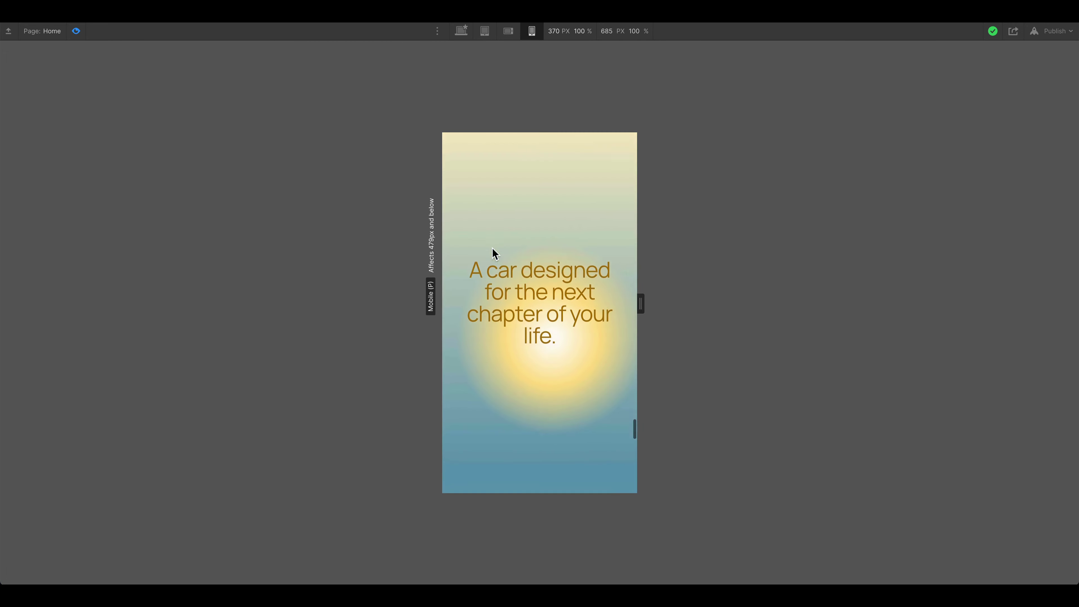
scroll(492, 247, "down", 4)
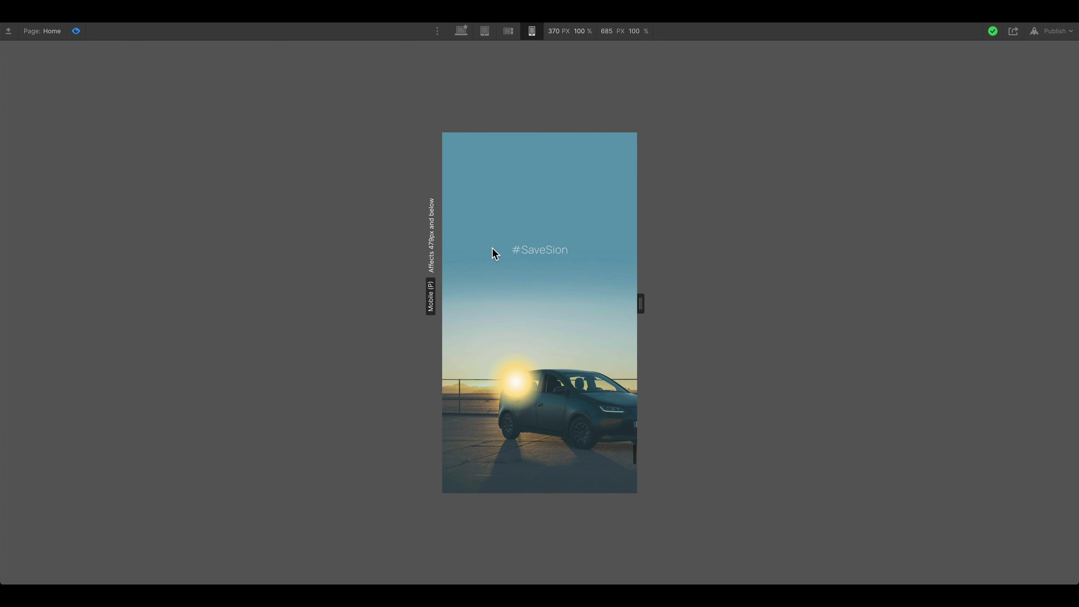
scroll(493, 259, "down", 2)
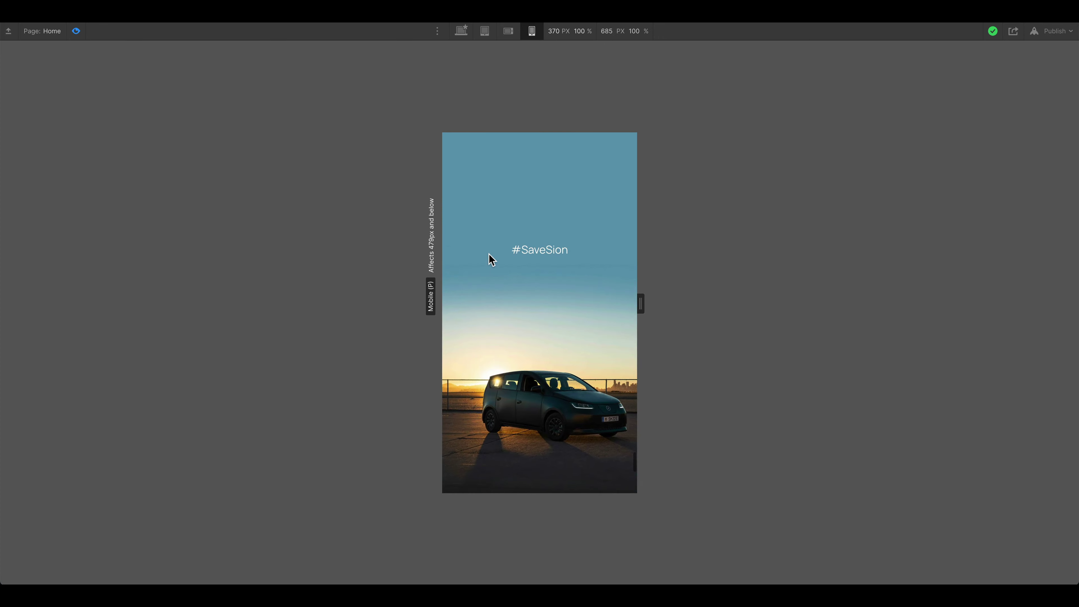
scroll(491, 259, "up", 4)
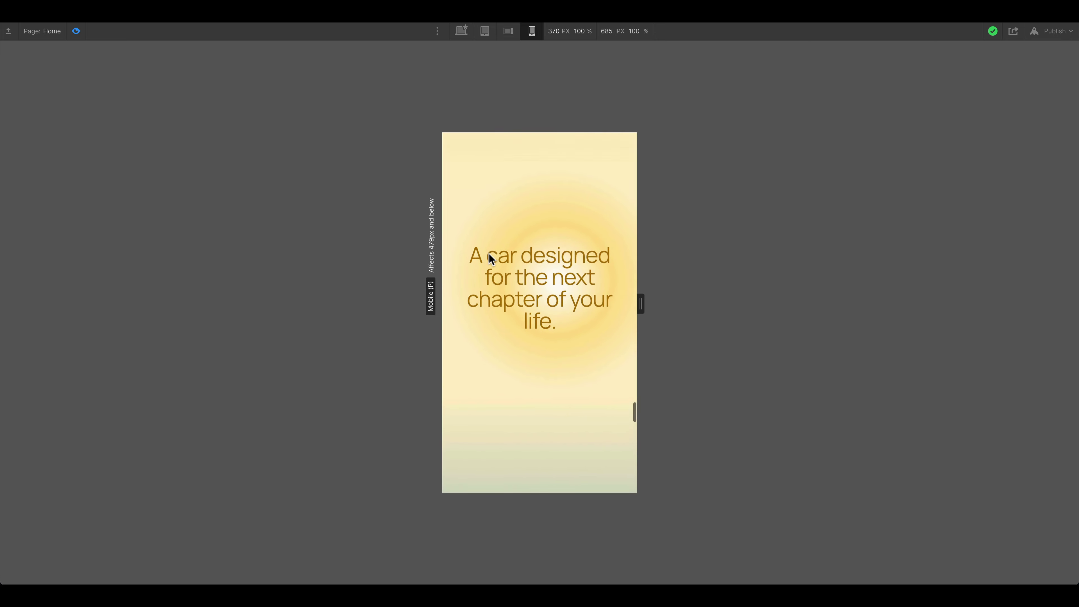
scroll(488, 254, "down", 1)
scroll(488, 257, "down", 1)
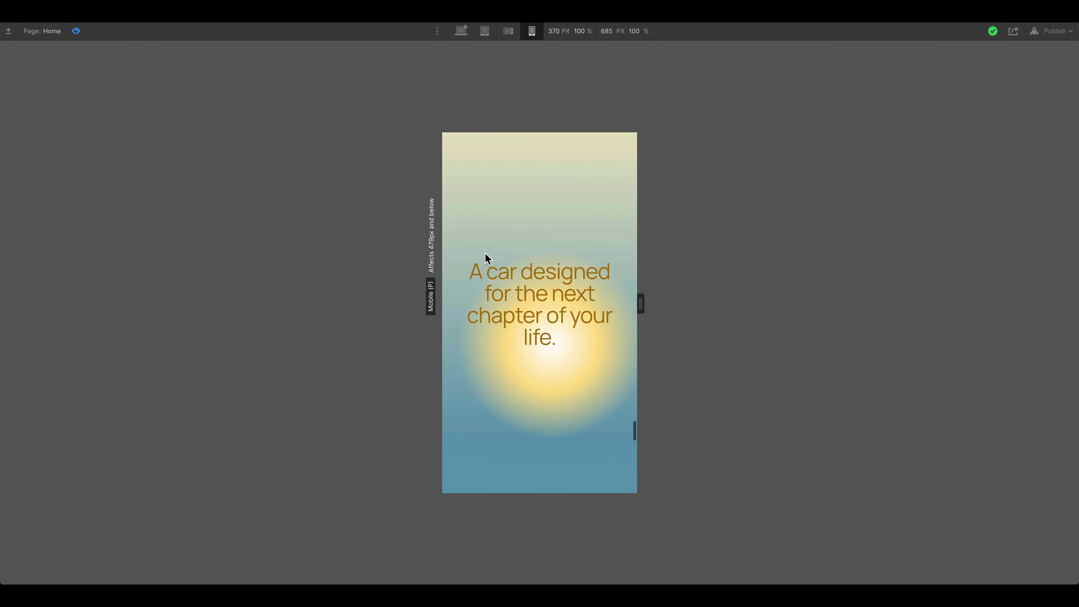